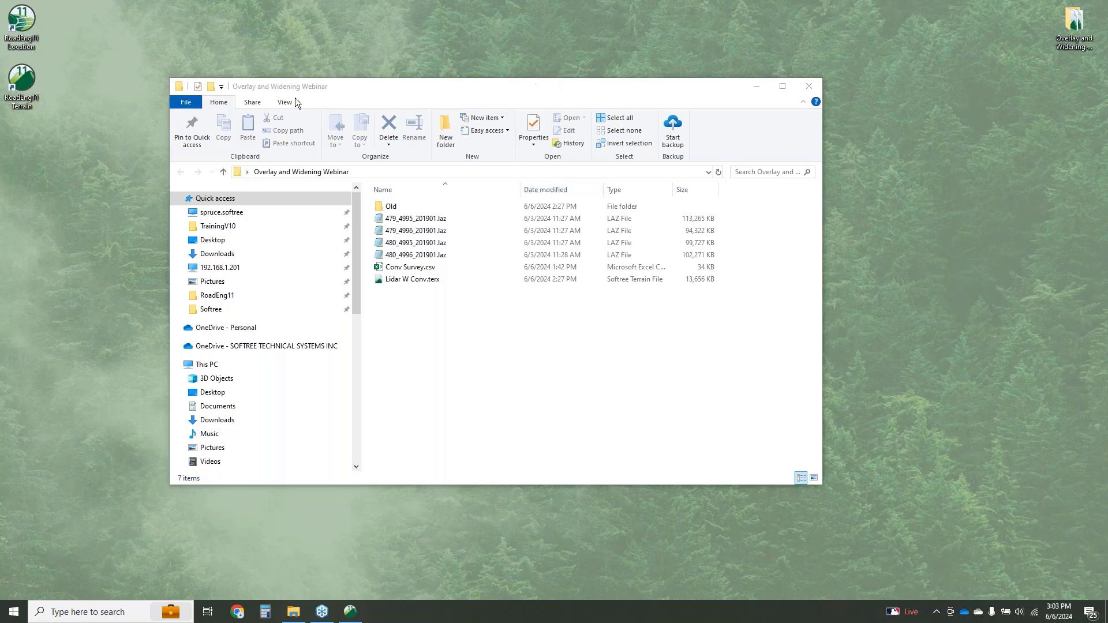
# Step: Launch the RoadEng11 Terrain module from the desktop
pyautogui.click(16, 75)
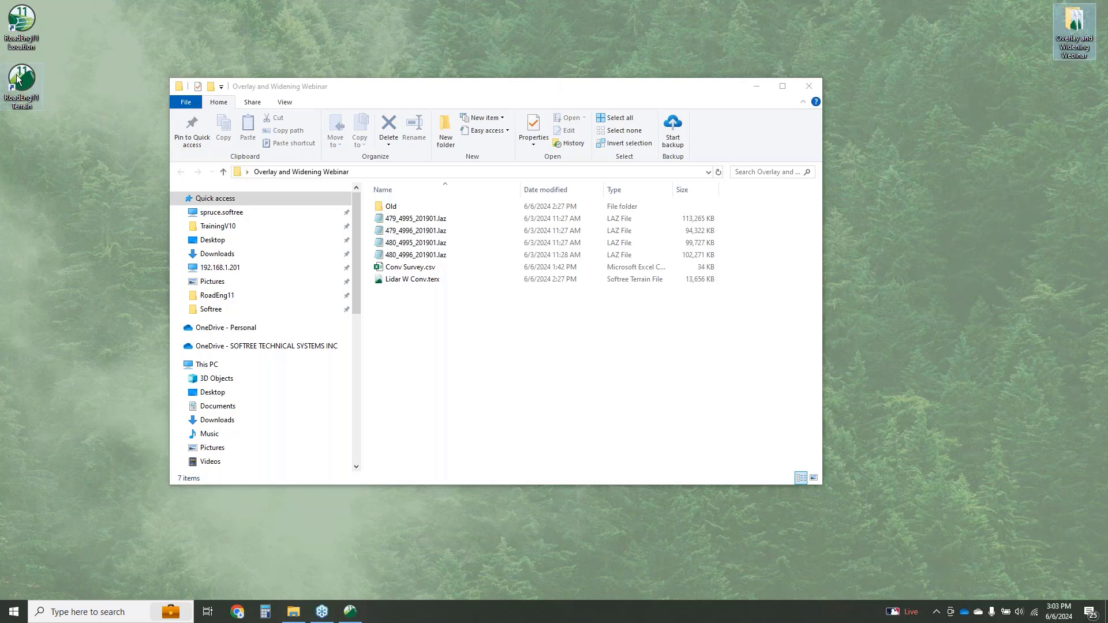
pyautogui.click(17, 78)
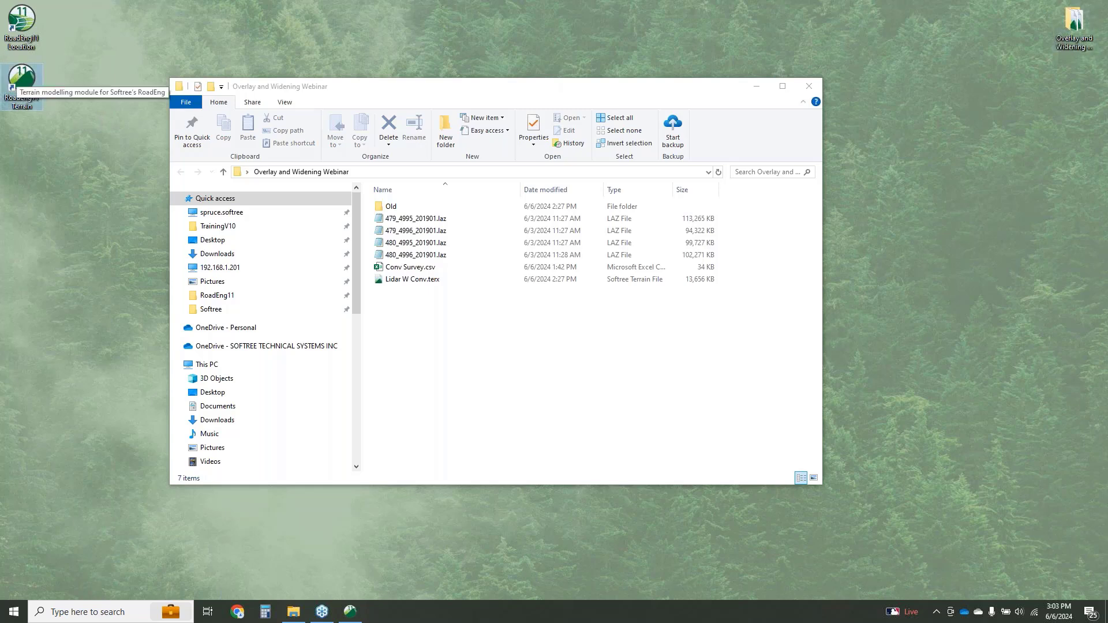
pyautogui.doubleClick(20, 78)
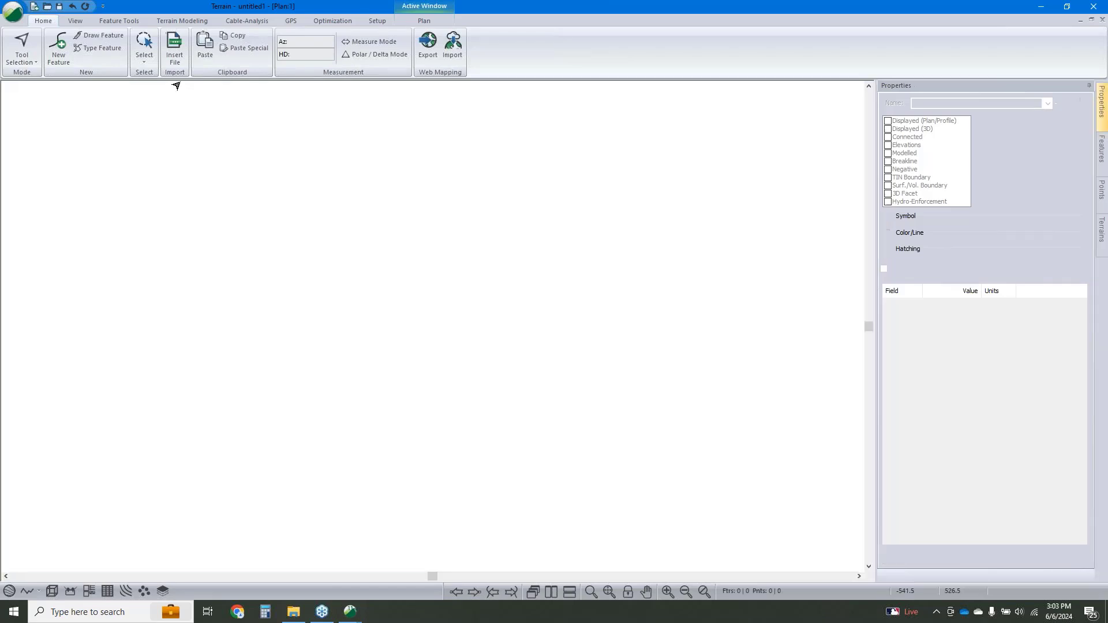
# Step: Insert the file Conv Survey.csv from the Overlay and Widening Webinar folder using the Existing Rd Survey import format
pyautogui.click(174, 52)
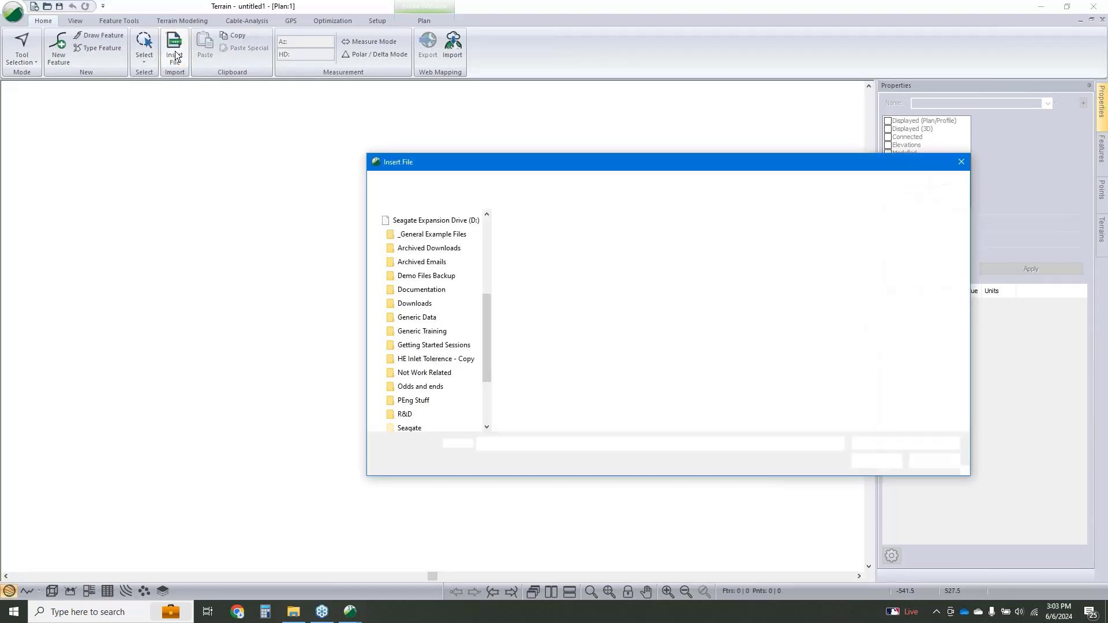
pyautogui.click(541, 181)
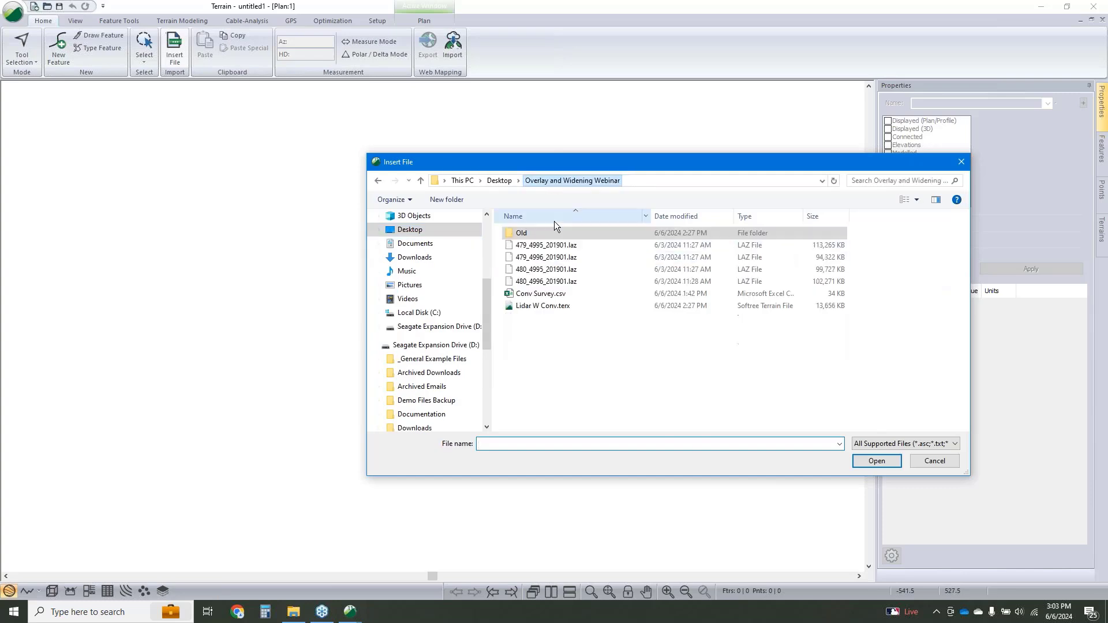
pyautogui.click(538, 294)
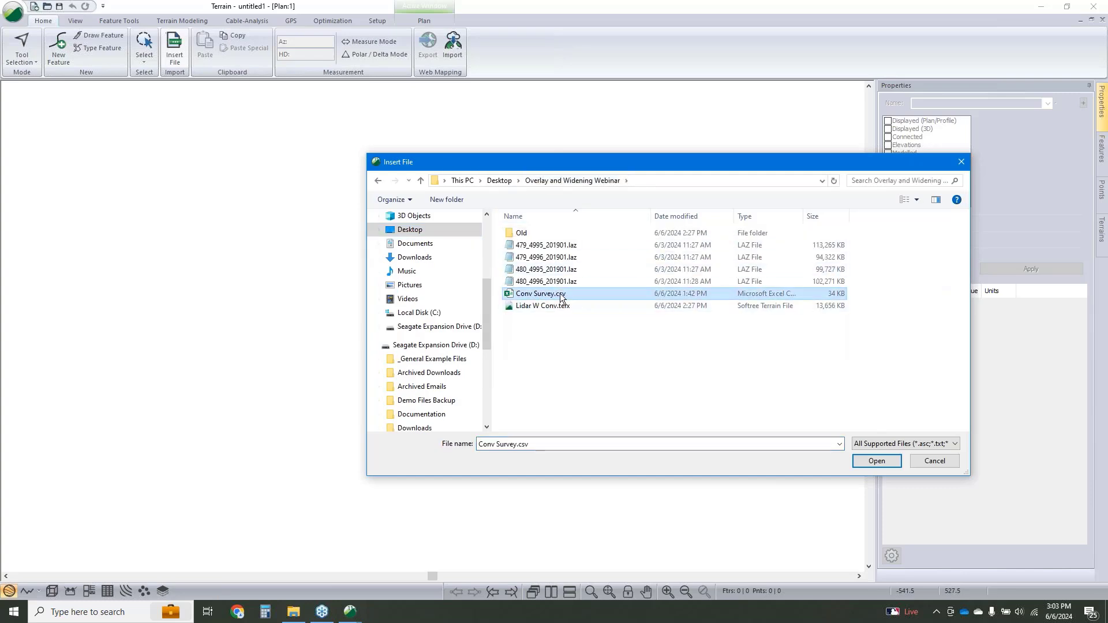
pyautogui.click(877, 461)
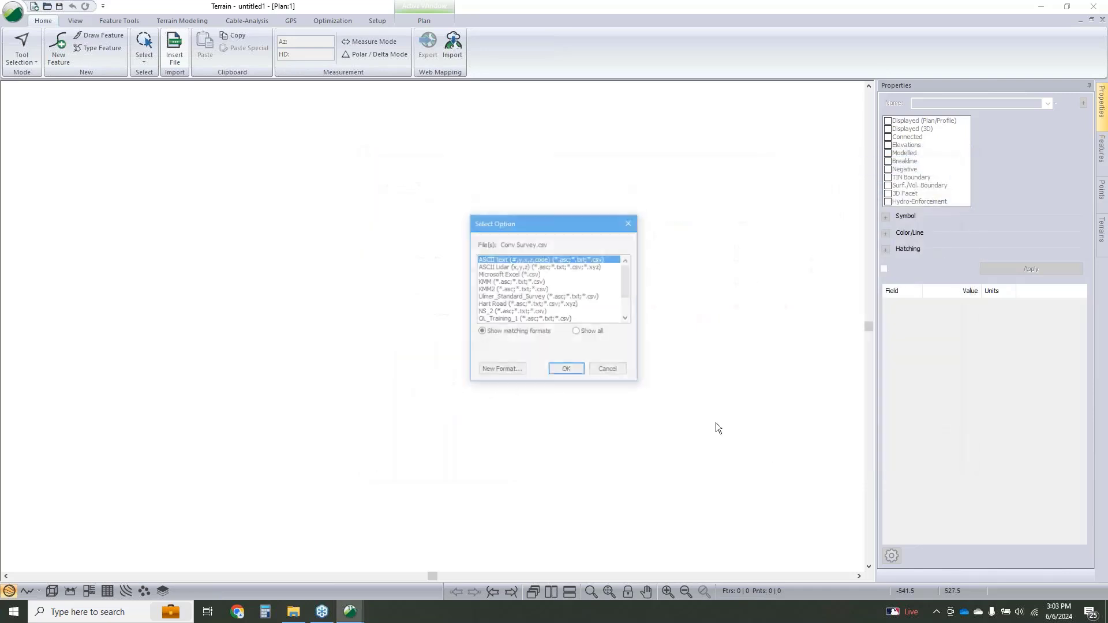
pyautogui.scroll(-4, 538, 318)
pyautogui.click(538, 319)
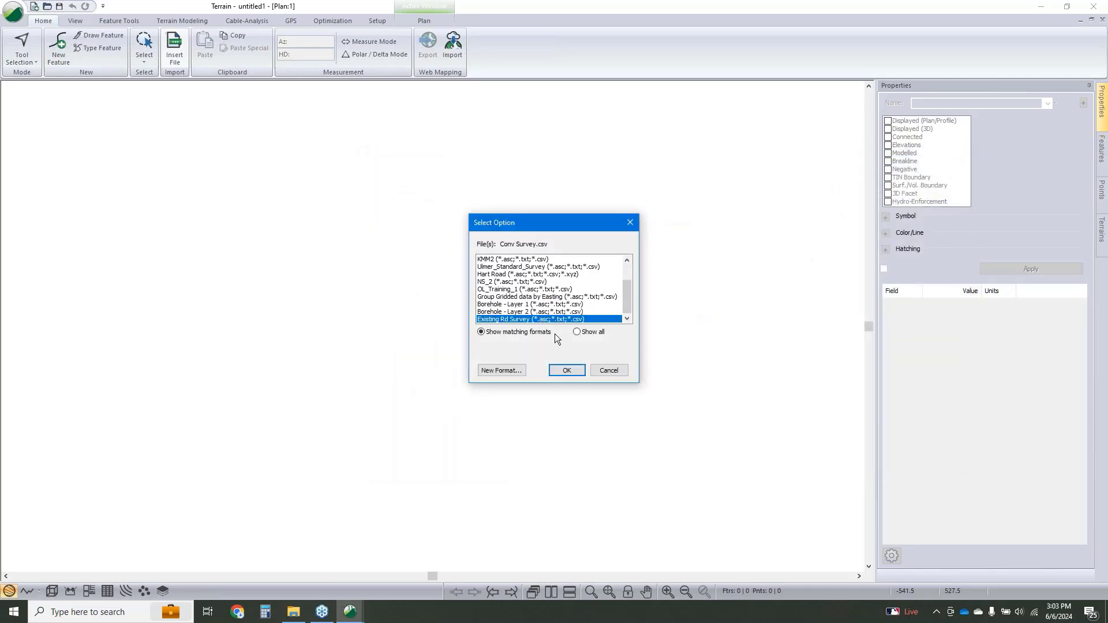
pyautogui.click(567, 371)
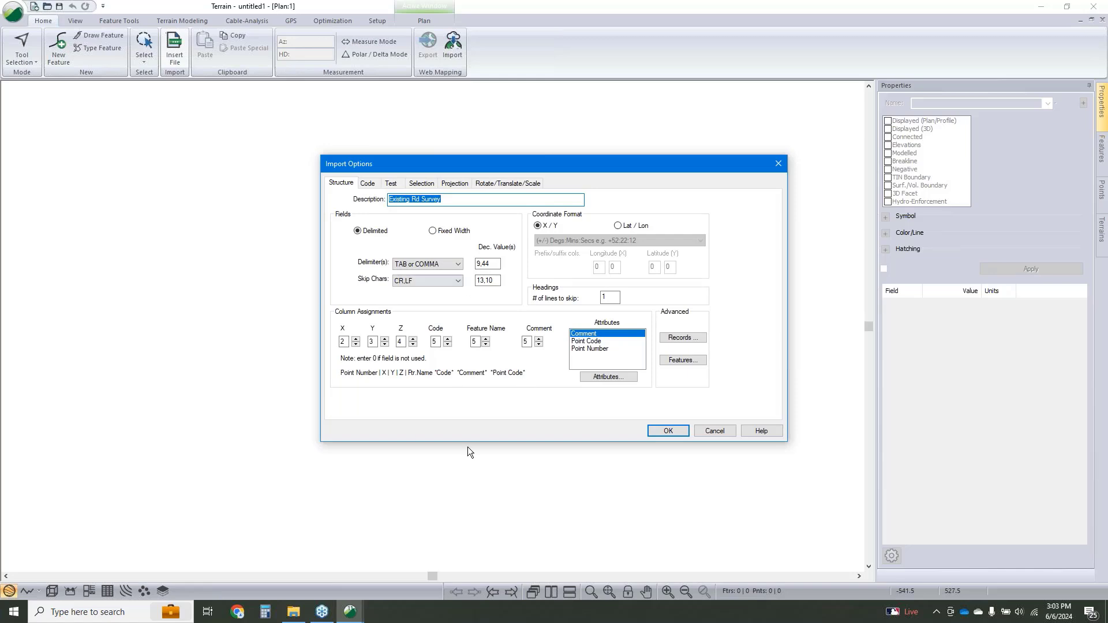
# Step: Review the import code properties of CL* and G, and complete the survey import
pyautogui.click(364, 184)
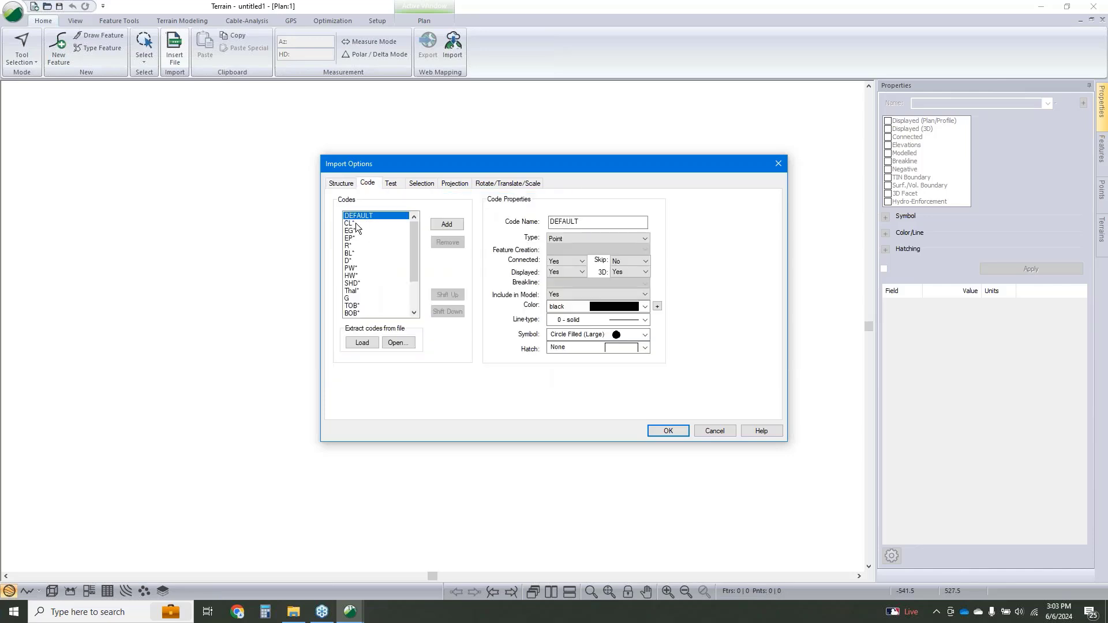
pyautogui.click(355, 223)
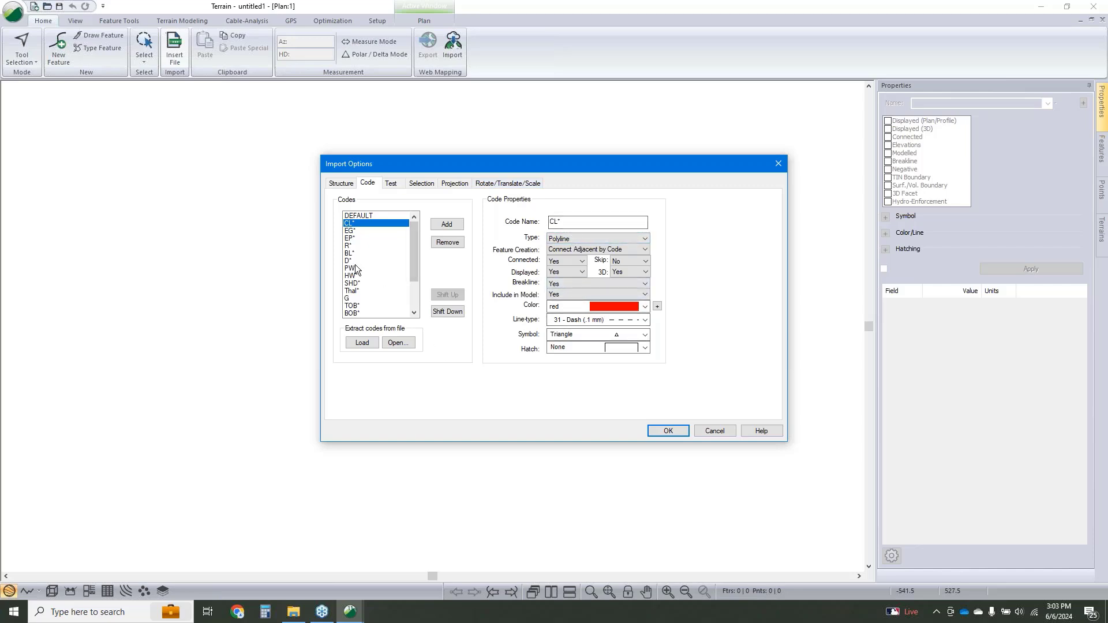
pyautogui.click(348, 299)
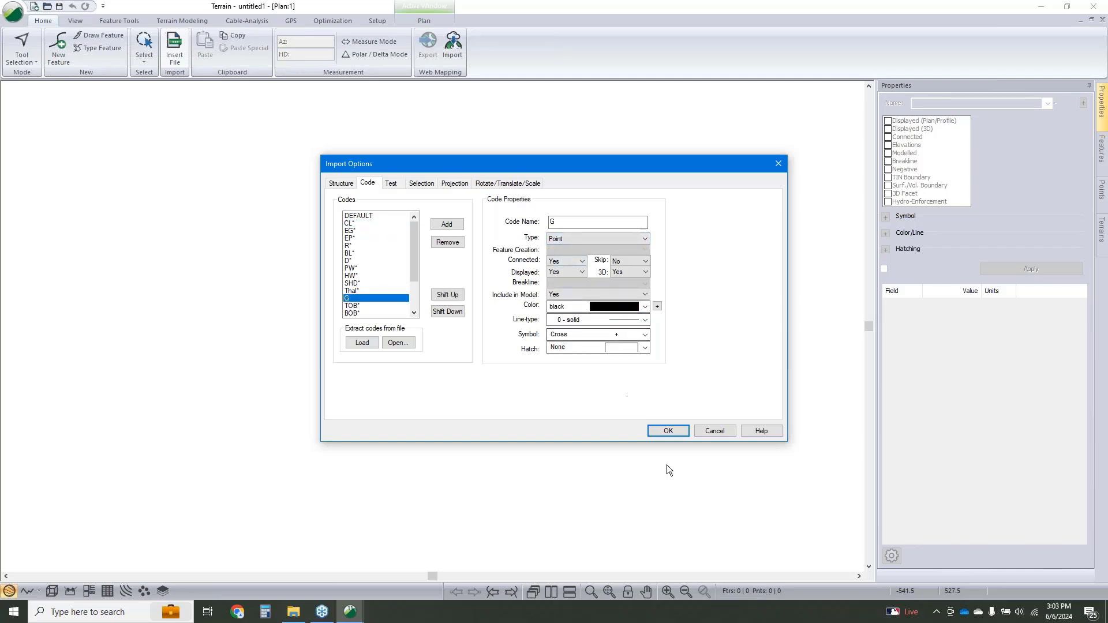
pyautogui.click(668, 431)
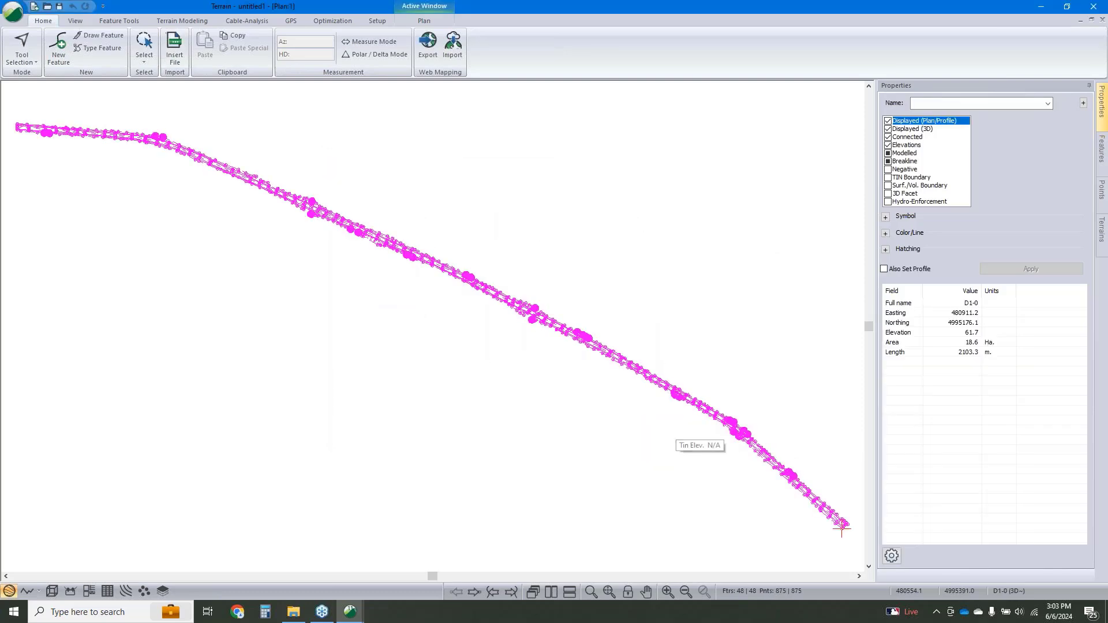
# Step: Examine the imported survey lines and points along the road corridor up to its western end in plan view
pyautogui.scroll(5, 502, 301)
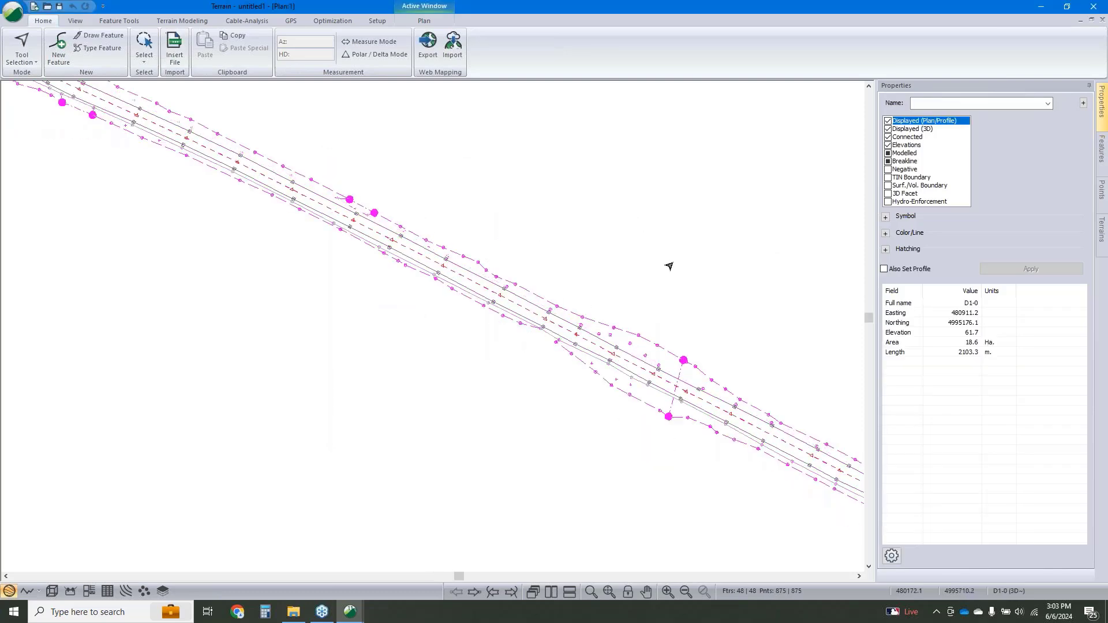
pyautogui.click(593, 277)
pyautogui.moveTo(409, 299); pyautogui.dragTo(1079, 622, button='middle')
pyautogui.moveTo(395, 345); pyautogui.dragTo(577, 433, button='middle')
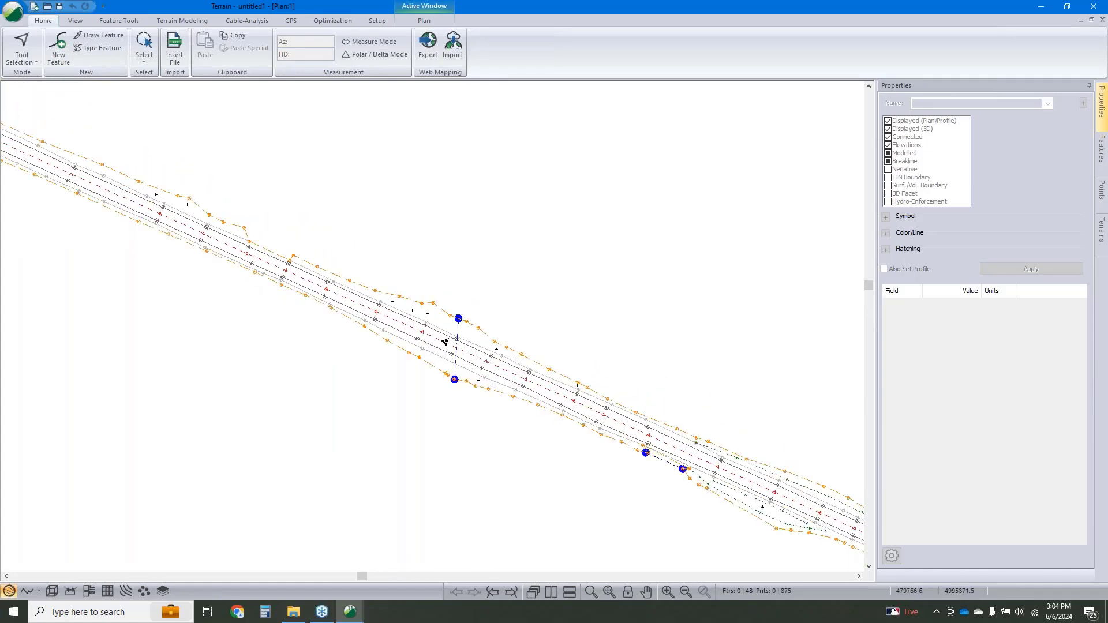
pyautogui.moveTo(693, 495); pyautogui.dragTo(99, 230, button='middle')
pyautogui.moveTo(493, 431); pyautogui.dragTo(215, 264, button='middle')
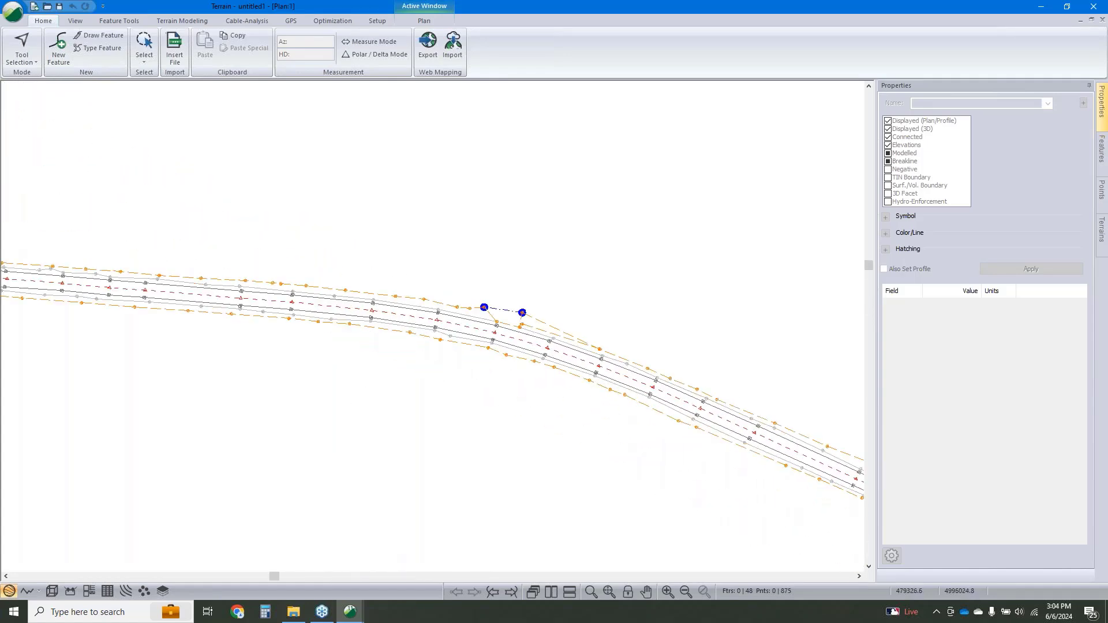
pyautogui.scroll(-2, 512, 313)
pyautogui.moveTo(606, 240); pyautogui.dragTo(507, 220, button='middle')
# Step: Generate the TIN for the surveyed road with major and minor contours turned off
pyautogui.click(188, 22)
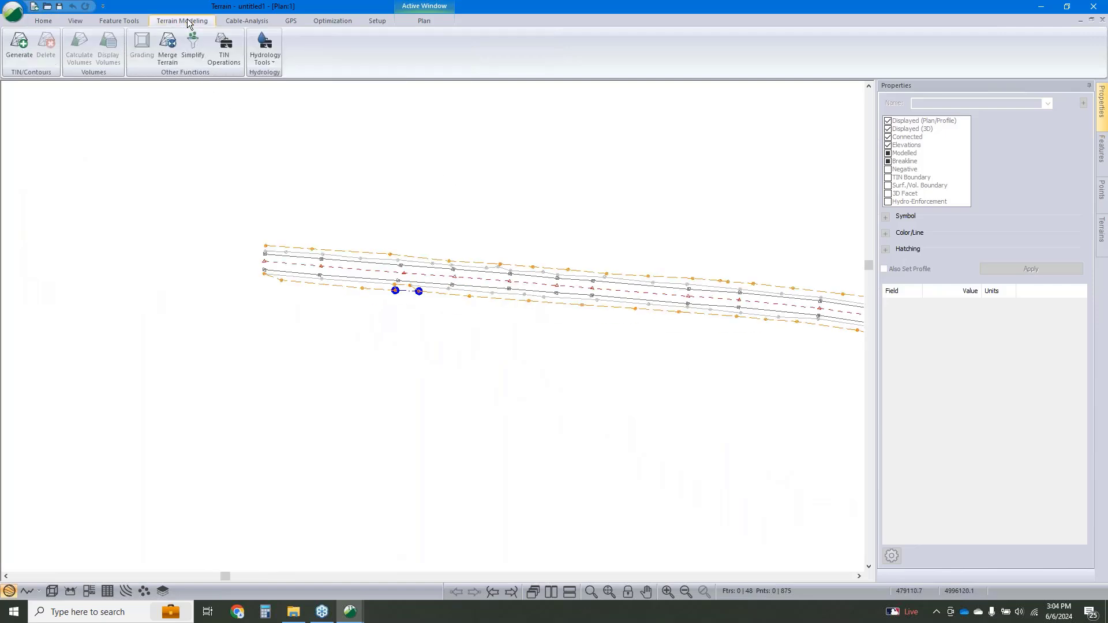
pyautogui.click(17, 44)
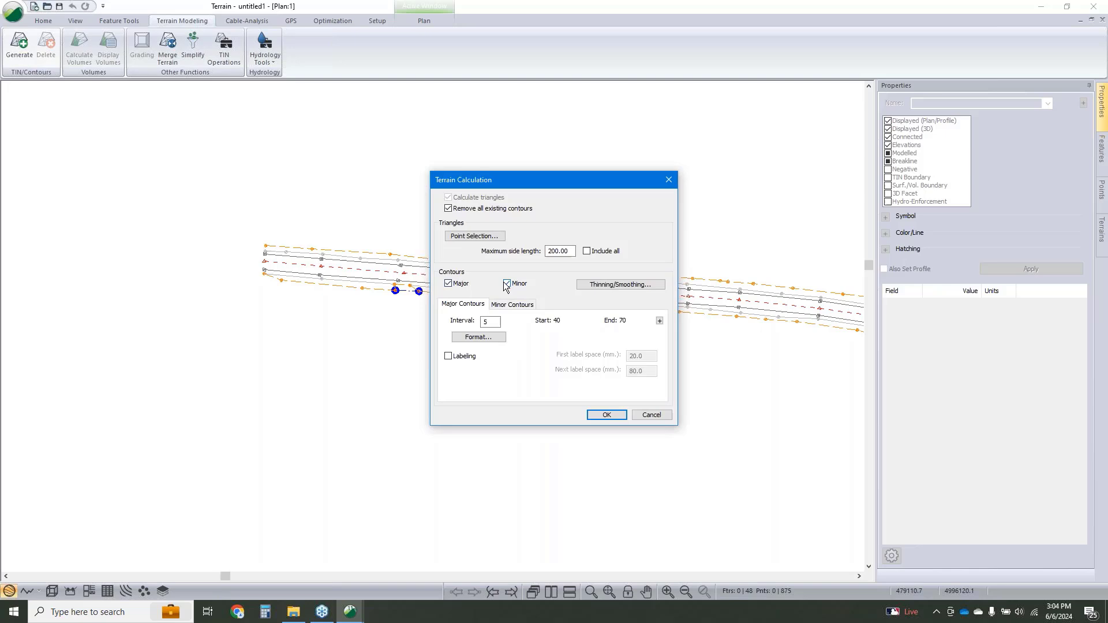
pyautogui.click(461, 284)
pyautogui.click(507, 285)
pyautogui.click(605, 415)
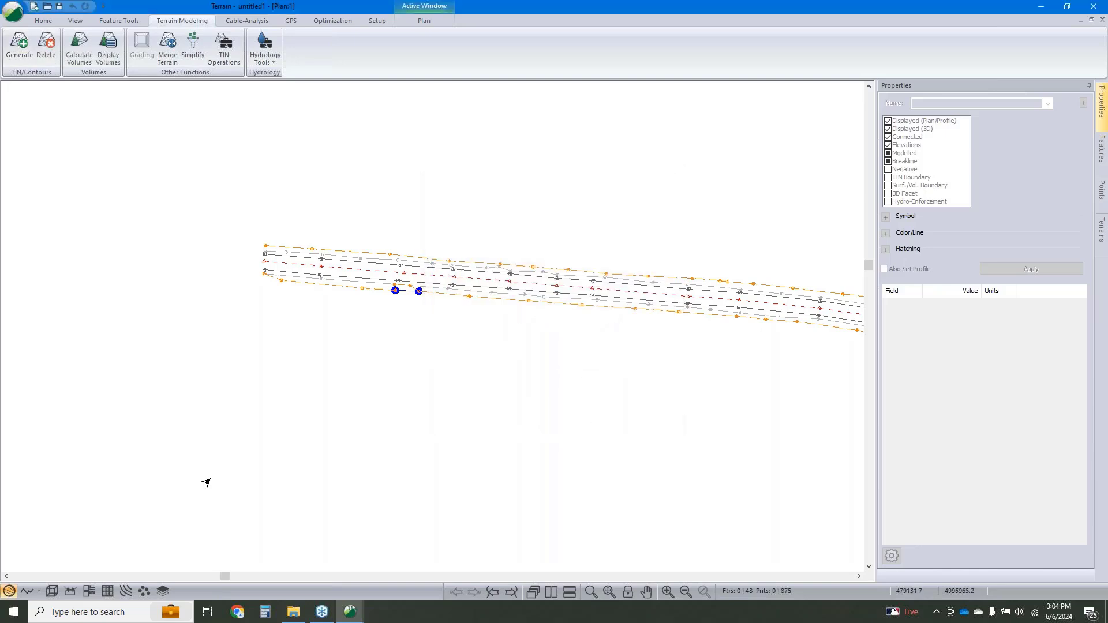
# Step: Examine the triangulated road surface in a 3D view, following the ditch edges around the bends
pyautogui.click(51, 591)
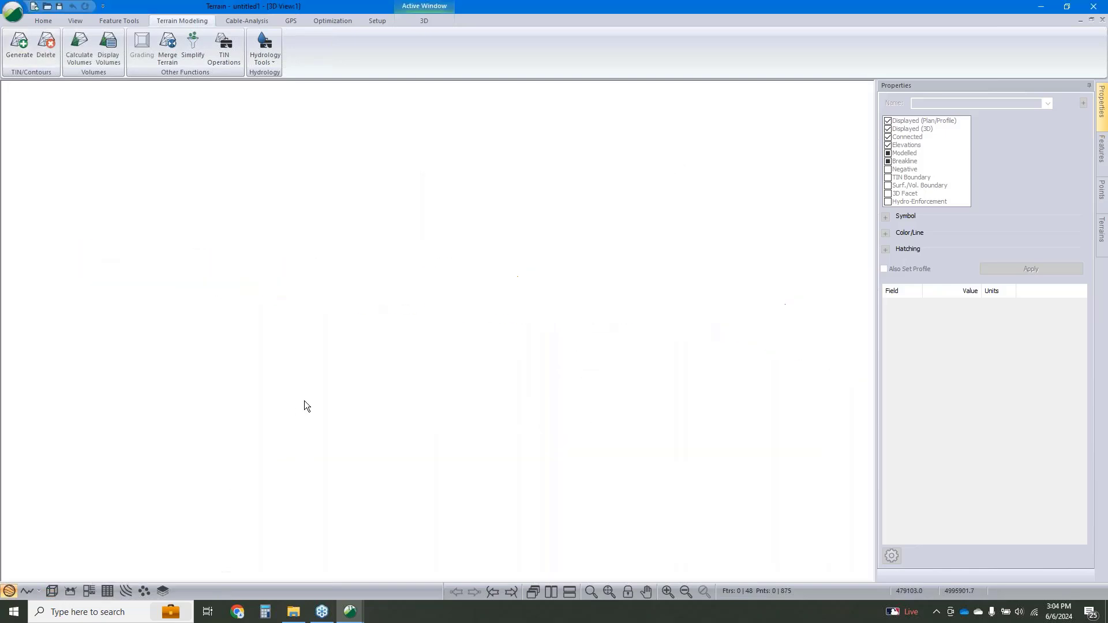
pyautogui.scroll(7, 552, 342)
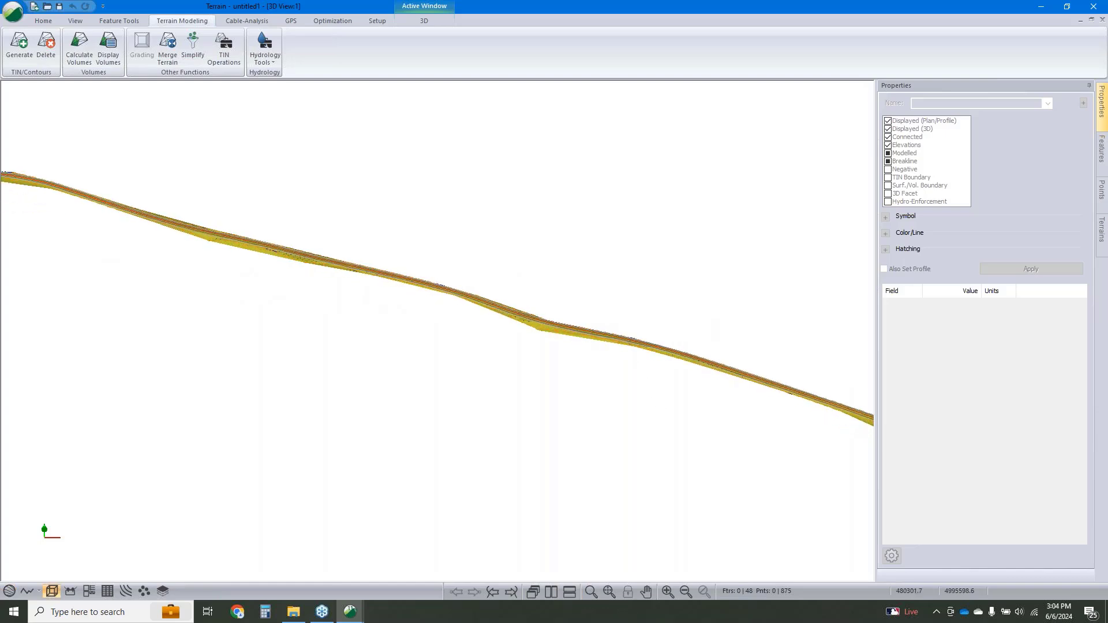
pyautogui.moveTo(609, 333); pyautogui.dragTo(572, 337, button='middle')
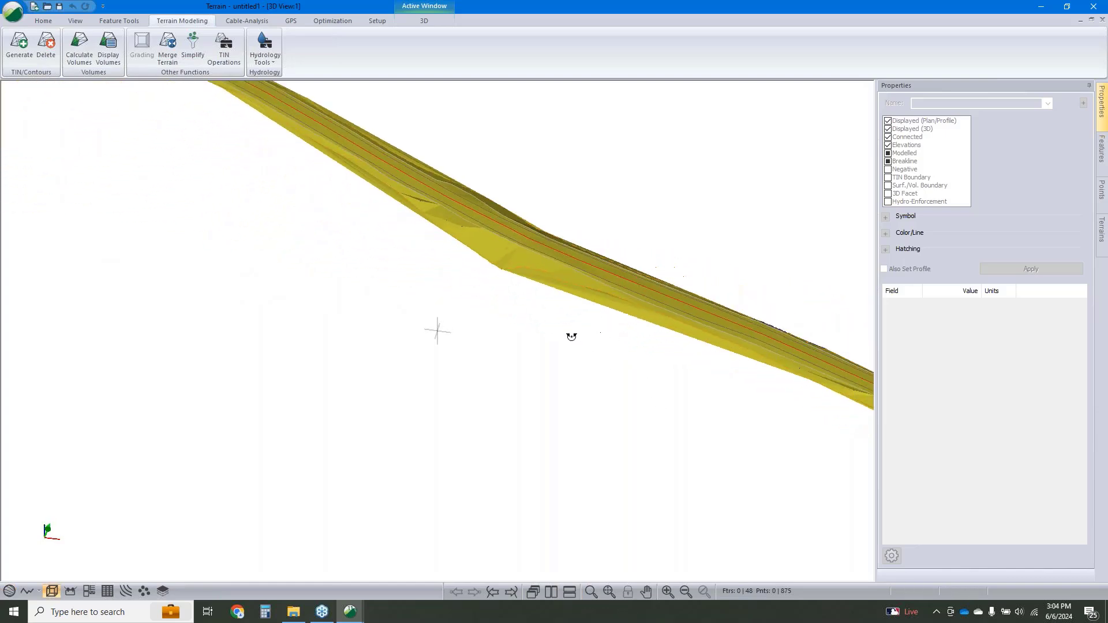
pyautogui.moveTo(501, 332); pyautogui.dragTo(545, 305, button='middle')
pyautogui.scroll(3, 543, 310)
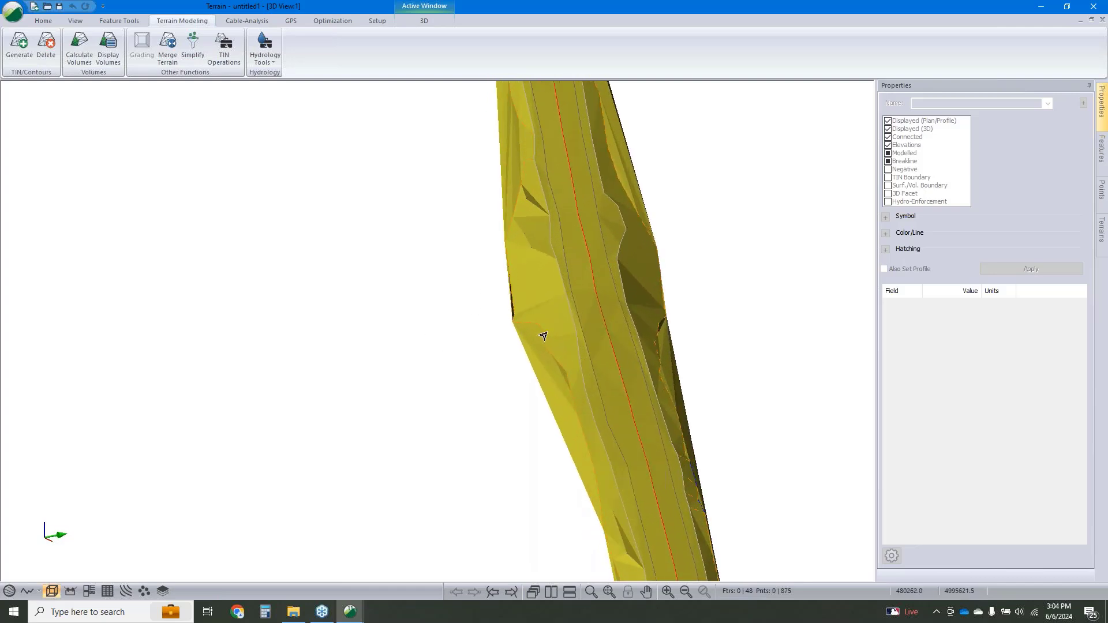
pyautogui.scroll(-3, 542, 240)
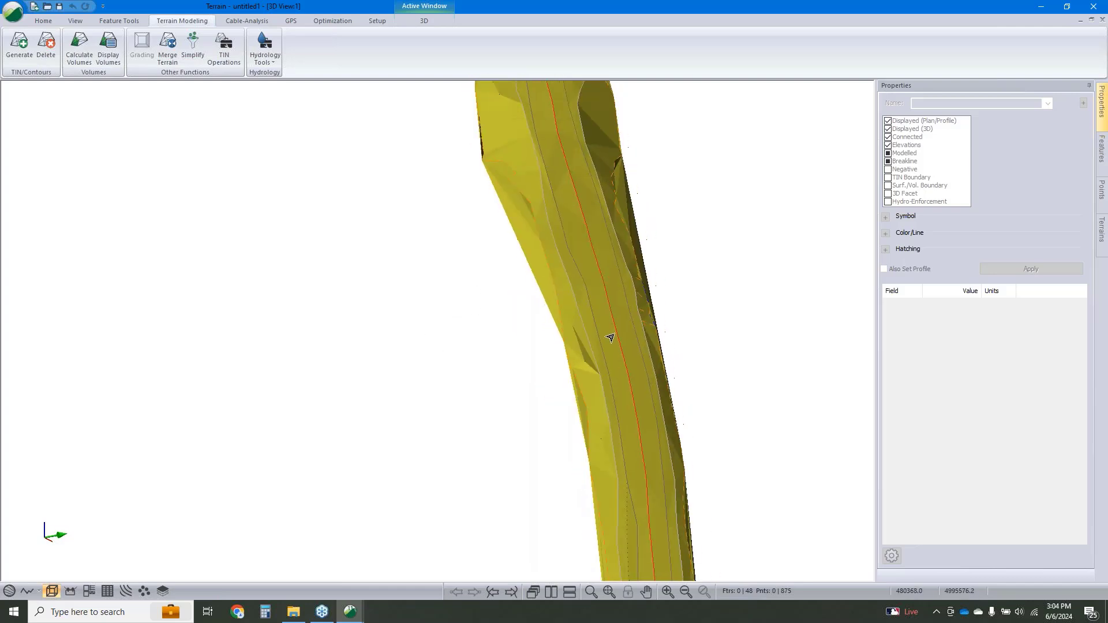
pyautogui.moveTo(602, 333); pyautogui.dragTo(553, 104, button='middle')
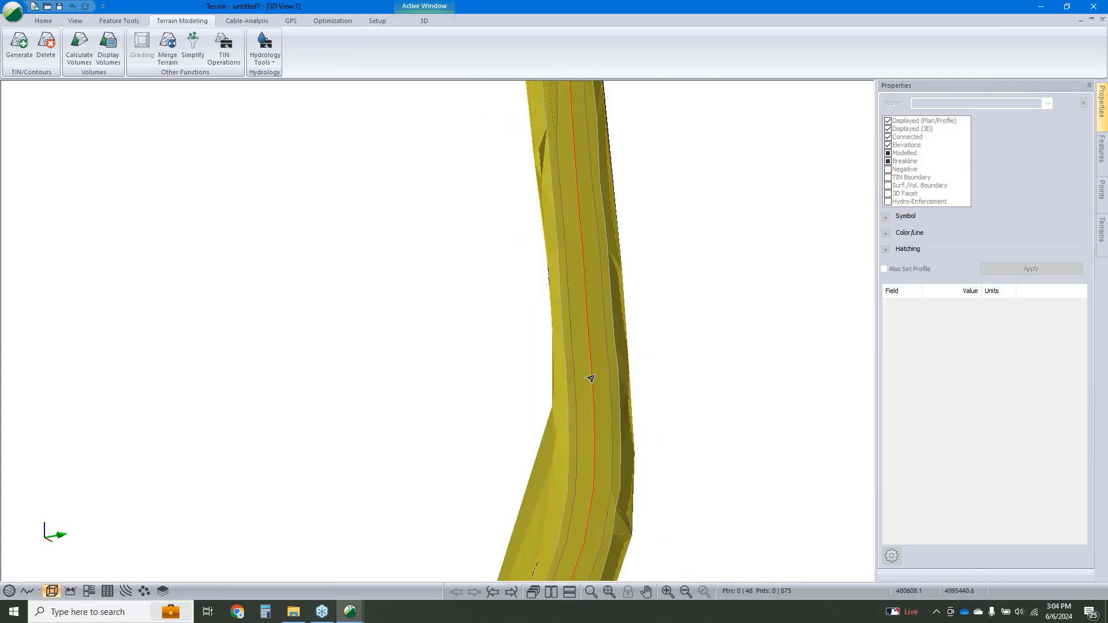
pyautogui.moveTo(591, 379); pyautogui.dragTo(579, 221, button='middle')
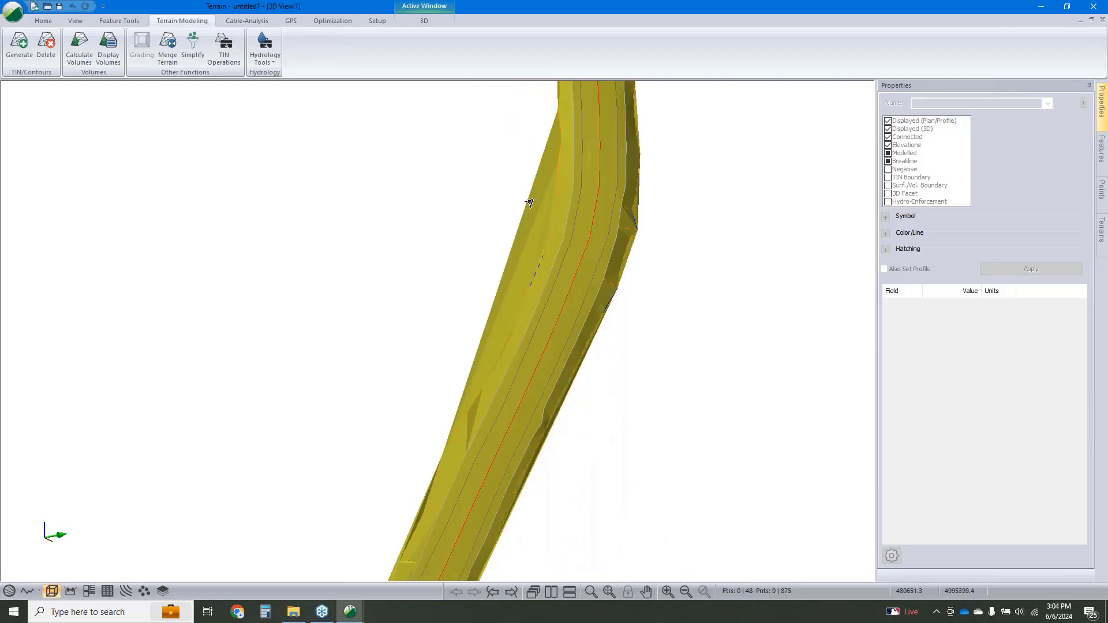
# Step: Select ditch feature D1 and check the maximum triangle side length in the terrain calculation settings without recalculating
pyautogui.click(477, 394)
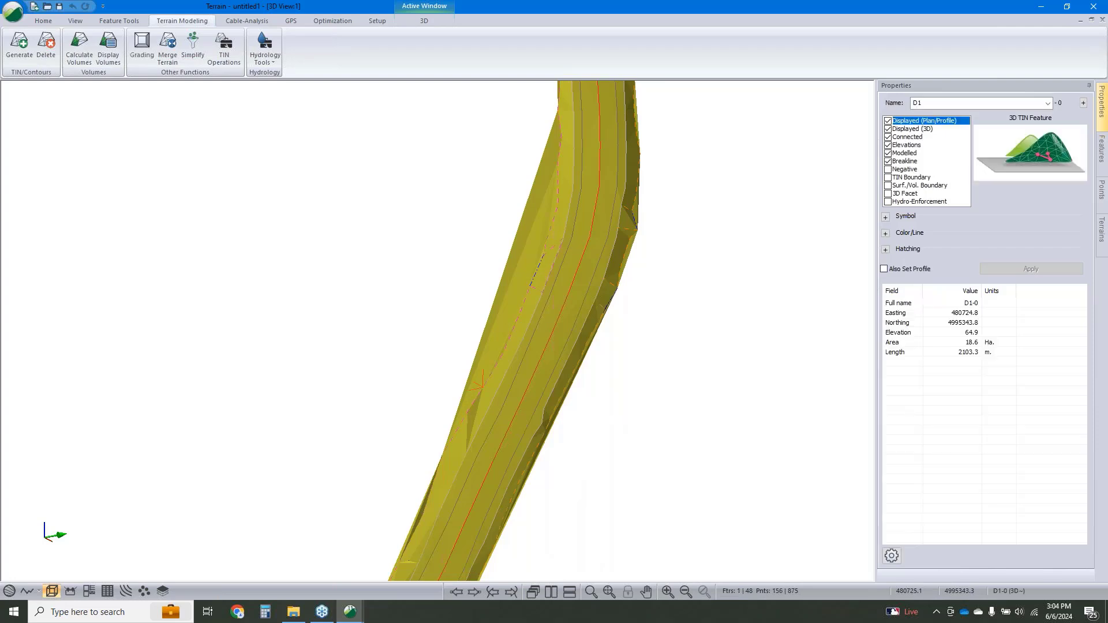
pyautogui.click(19, 45)
pyautogui.moveTo(575, 186); pyautogui.dragTo(239, 168)
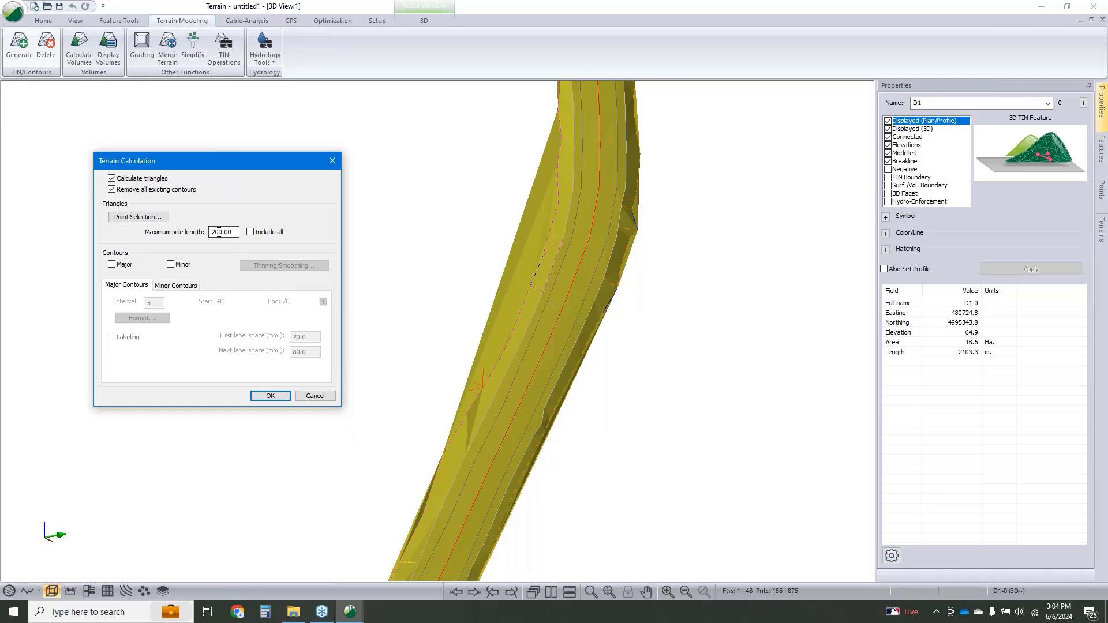
pyautogui.click(321, 399)
pyautogui.scroll(-3, 552, 351)
pyautogui.moveTo(485, 438); pyautogui.dragTo(544, 443, button='middle')
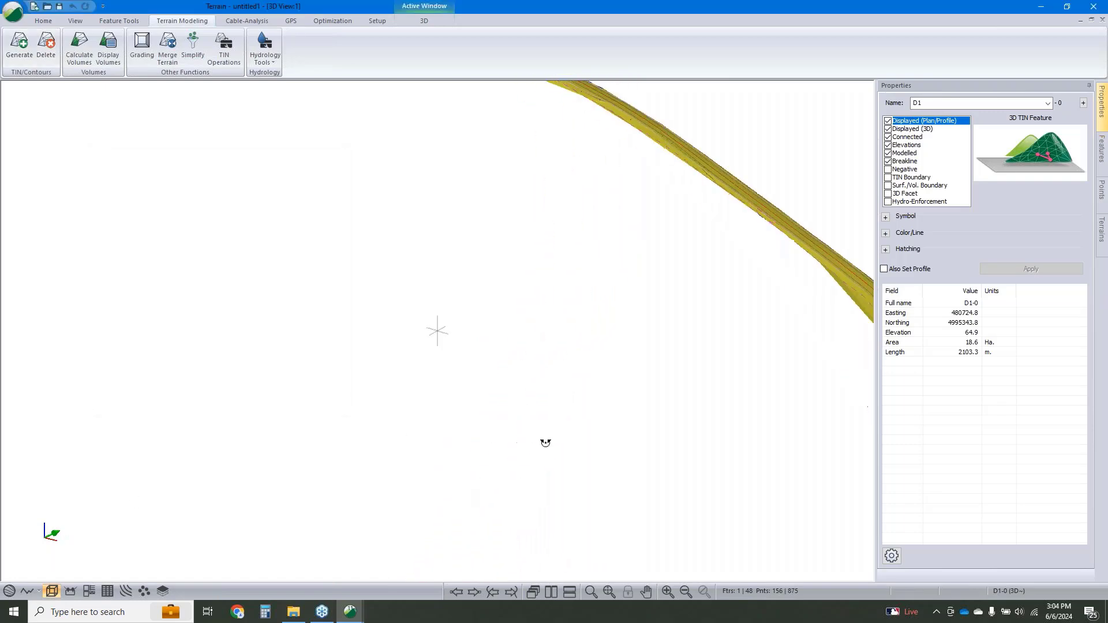
# Step: In plan view, start inserting points on feature D1 at the road's western end, allowing the existing terrain triangles to be cleared
pyautogui.click(9, 592)
pyautogui.moveTo(190, 185); pyautogui.dragTo(465, 354, button='middle')
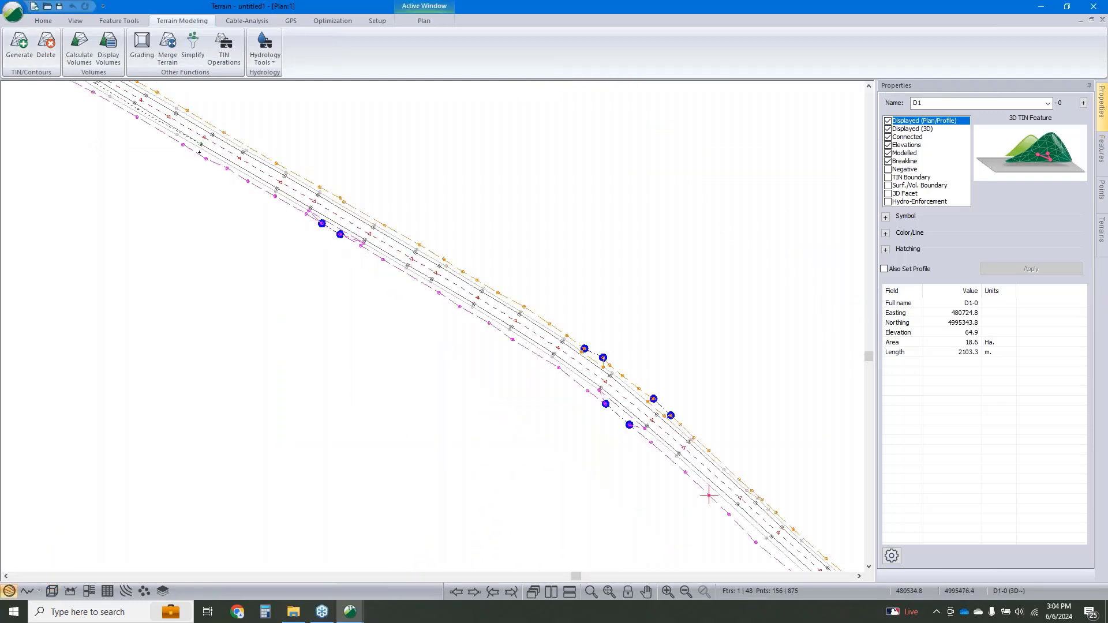
pyautogui.scroll(-2, 465, 354)
pyautogui.scroll(3, 470, 366)
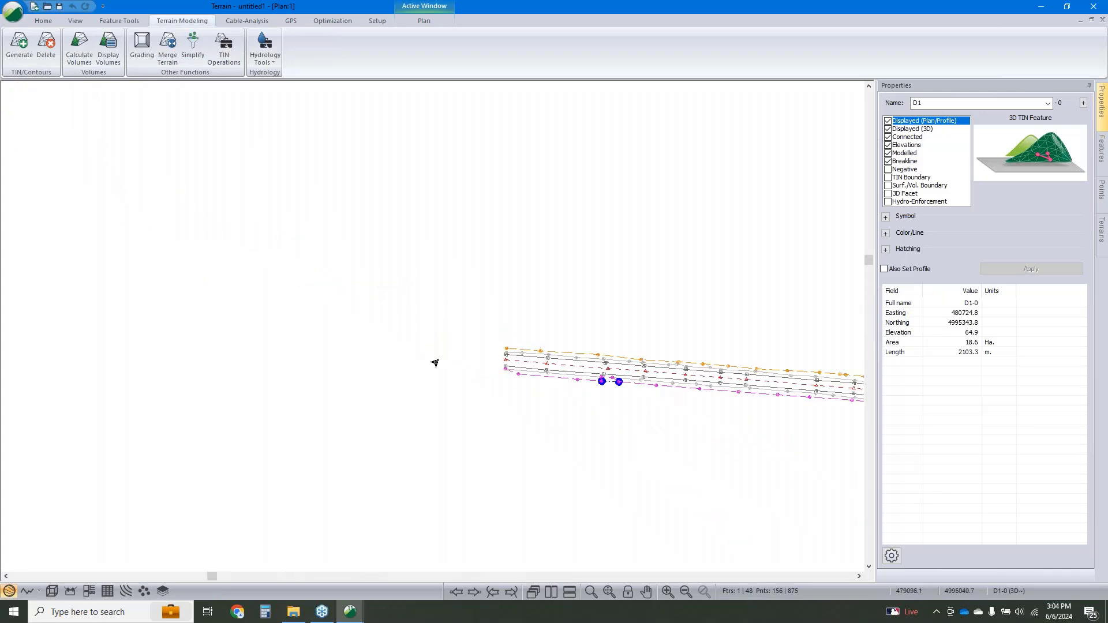
pyautogui.scroll(1, 532, 388)
pyautogui.rightClick(490, 372)
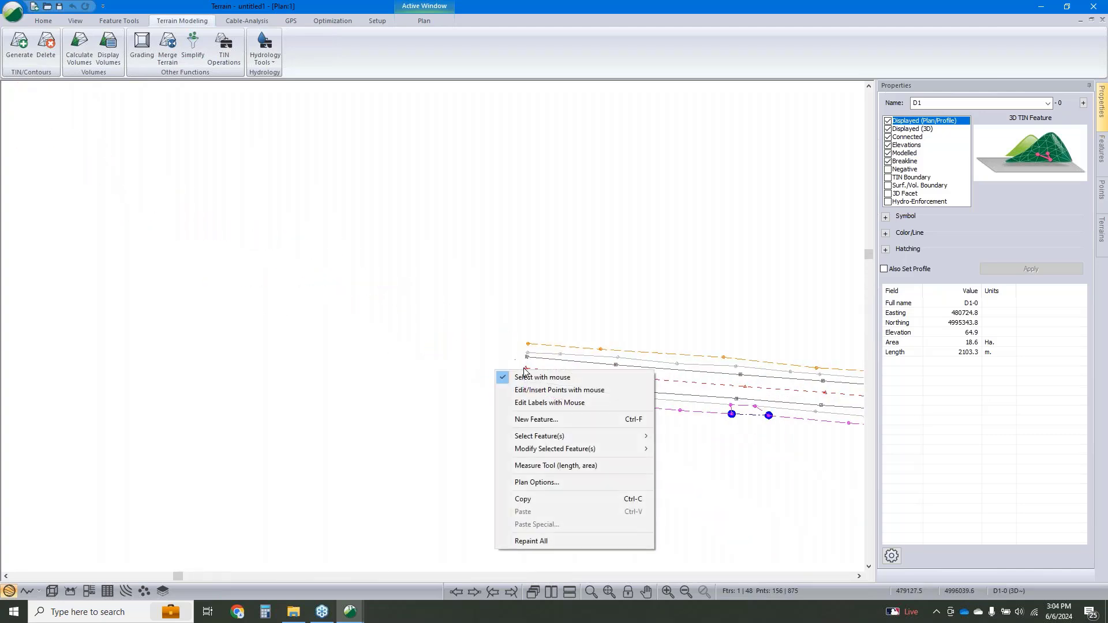
pyautogui.click(527, 390)
pyautogui.scroll(1, 511, 376)
pyautogui.click(511, 376)
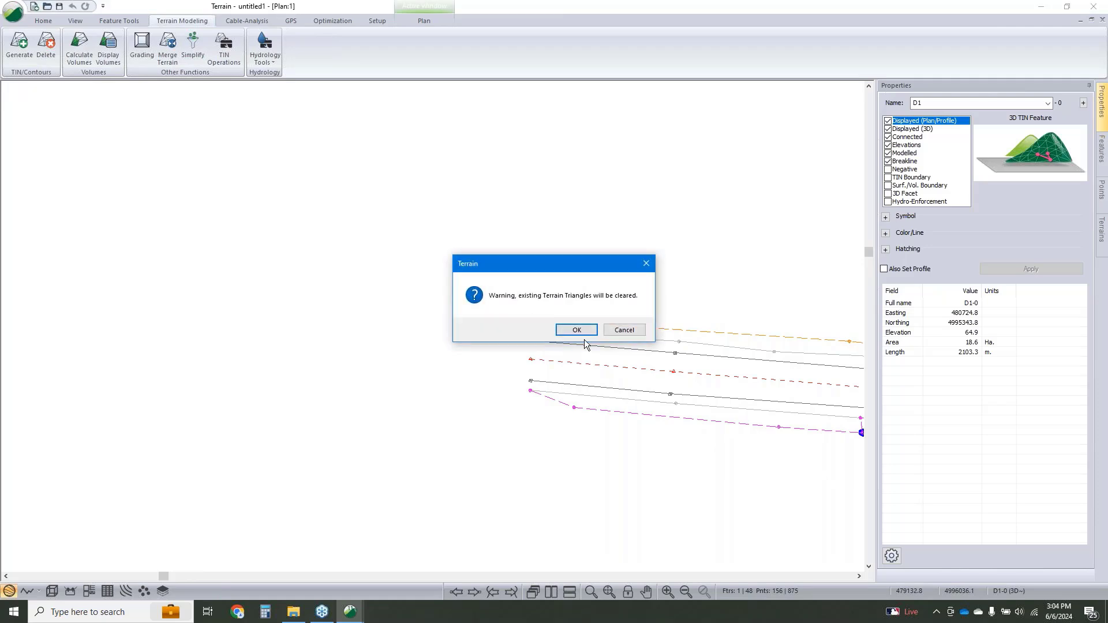
pyautogui.click(572, 331)
# Step: Extend D1 across the road's western end through the edge and centerline points to the start of D2, and finish point editing
pyautogui.click(530, 381)
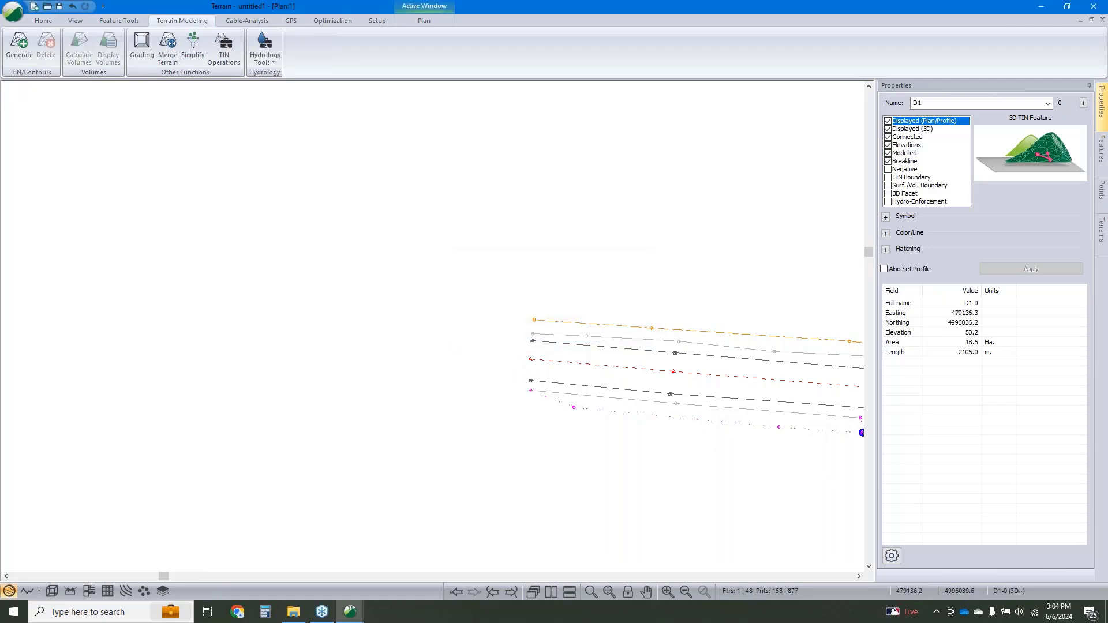
pyautogui.click(530, 359)
pyautogui.click(532, 341)
pyautogui.rightClick(496, 321)
pyautogui.click(522, 326)
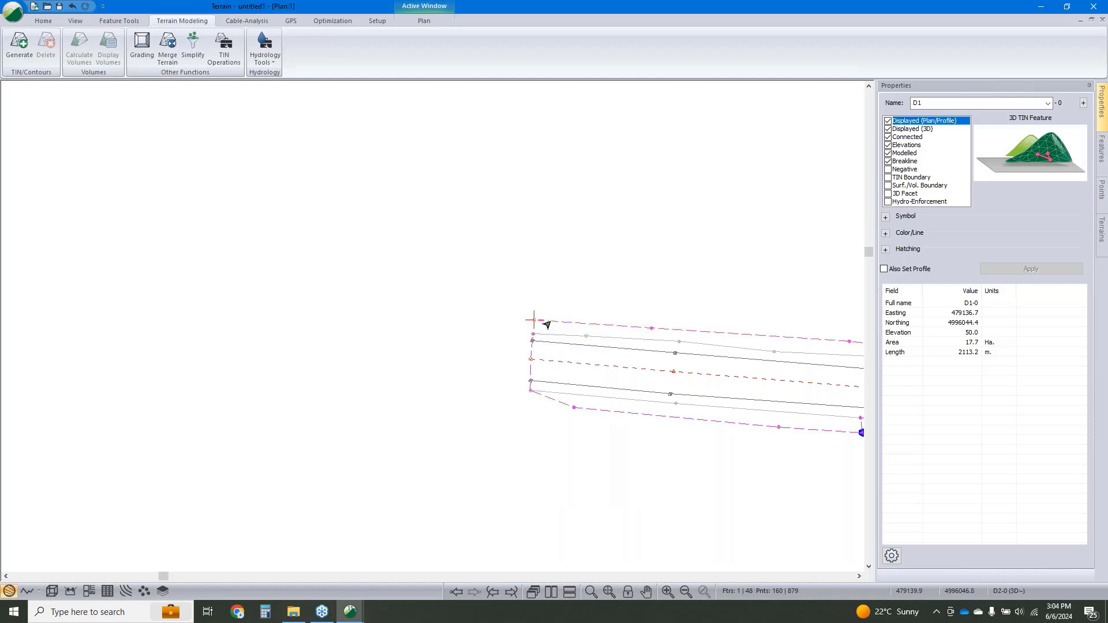
# Step: Join the selected ditch features D1 and D2 into a single feature at the road's western end
pyautogui.rightClick(547, 326)
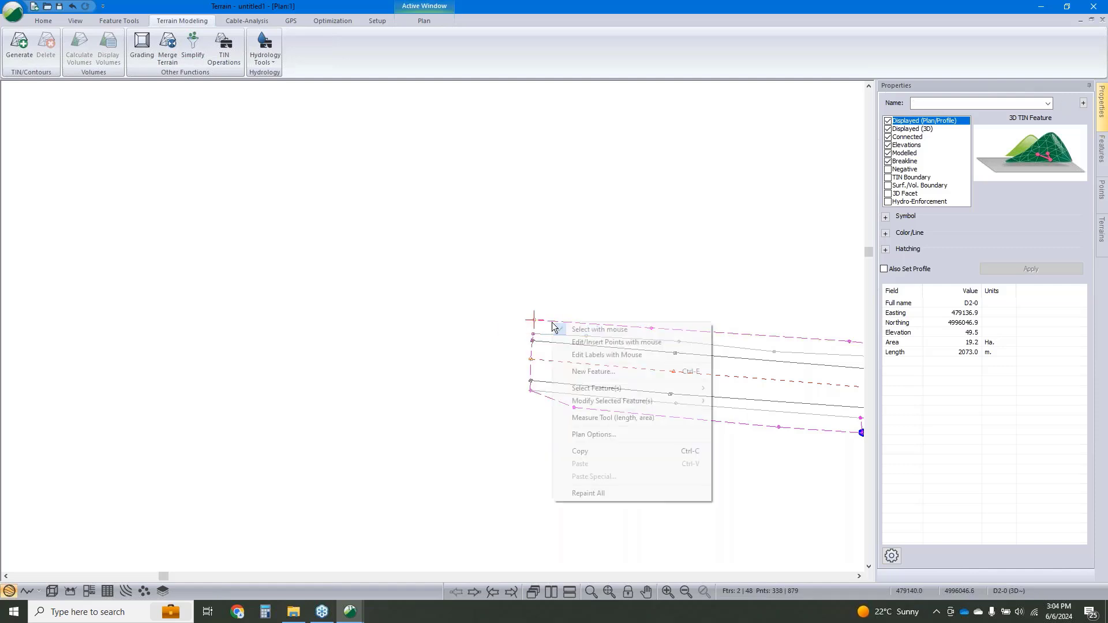
pyautogui.moveTo(649, 402)
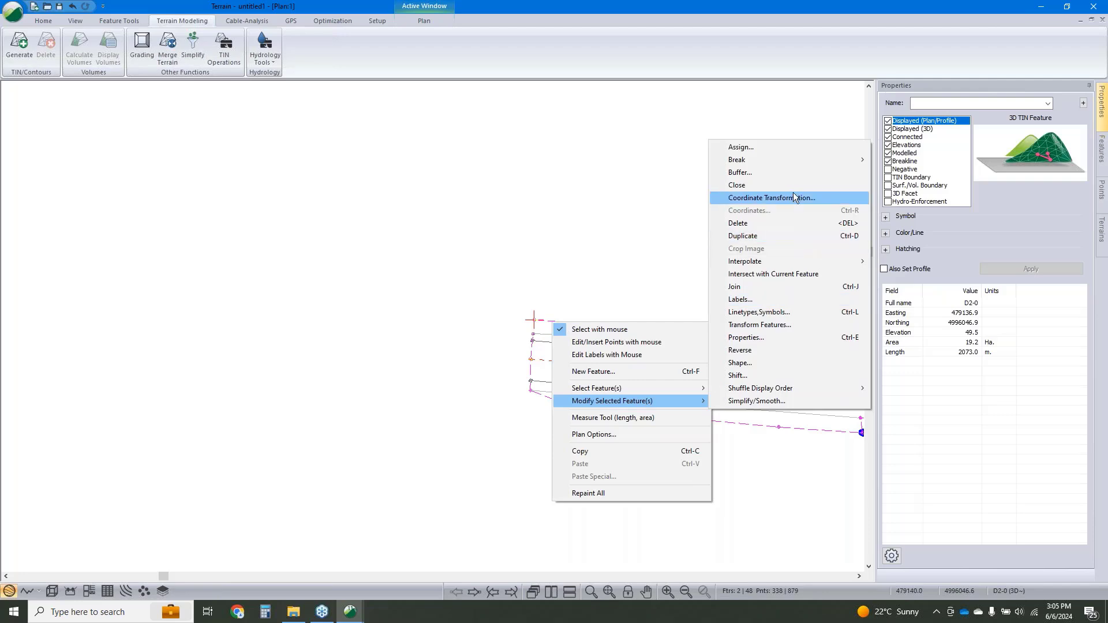
pyautogui.click(766, 288)
# Step: Extend the joined D2 feature across the road's eastern end through the edge and centerline points up to the opposite ditch
pyautogui.scroll(-4, 679, 396)
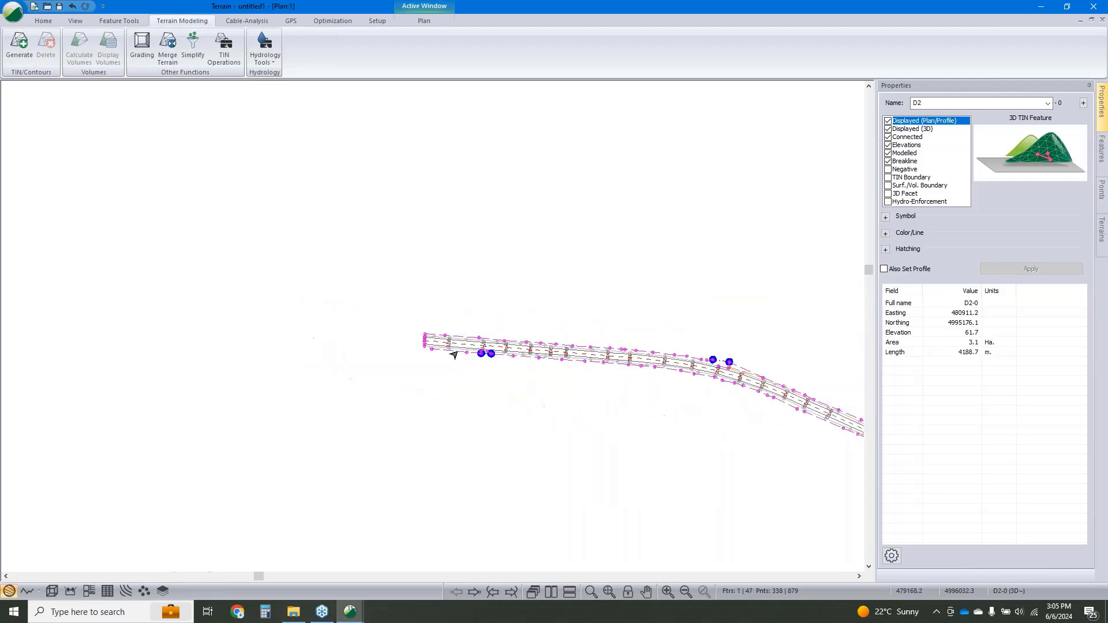
pyautogui.scroll(5, 508, 355)
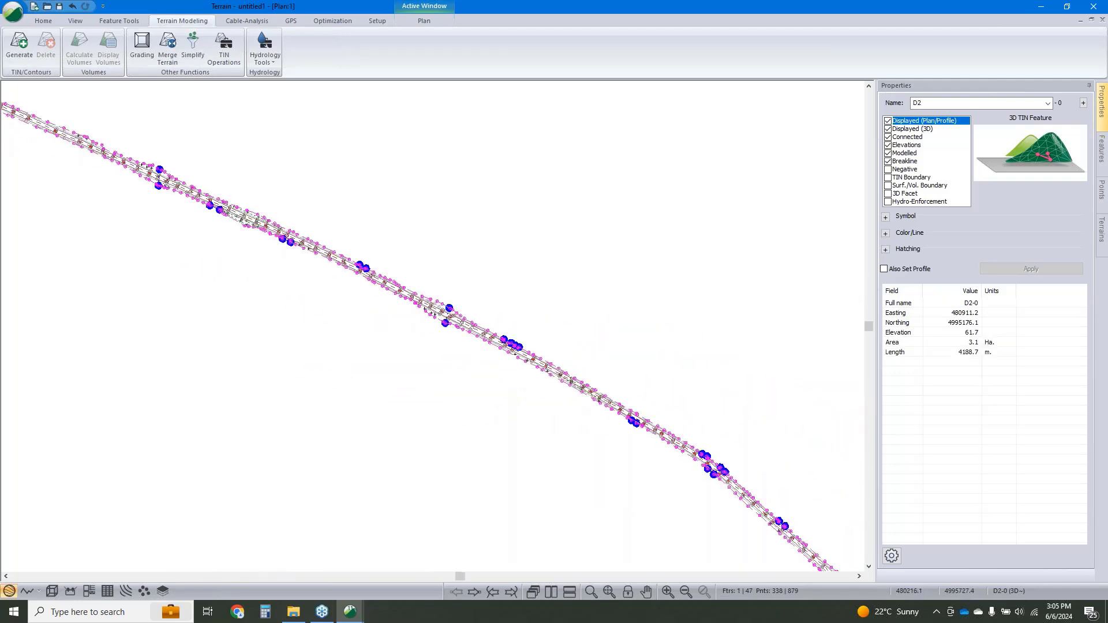
pyautogui.scroll(5, 651, 379)
pyautogui.scroll(2, 593, 367)
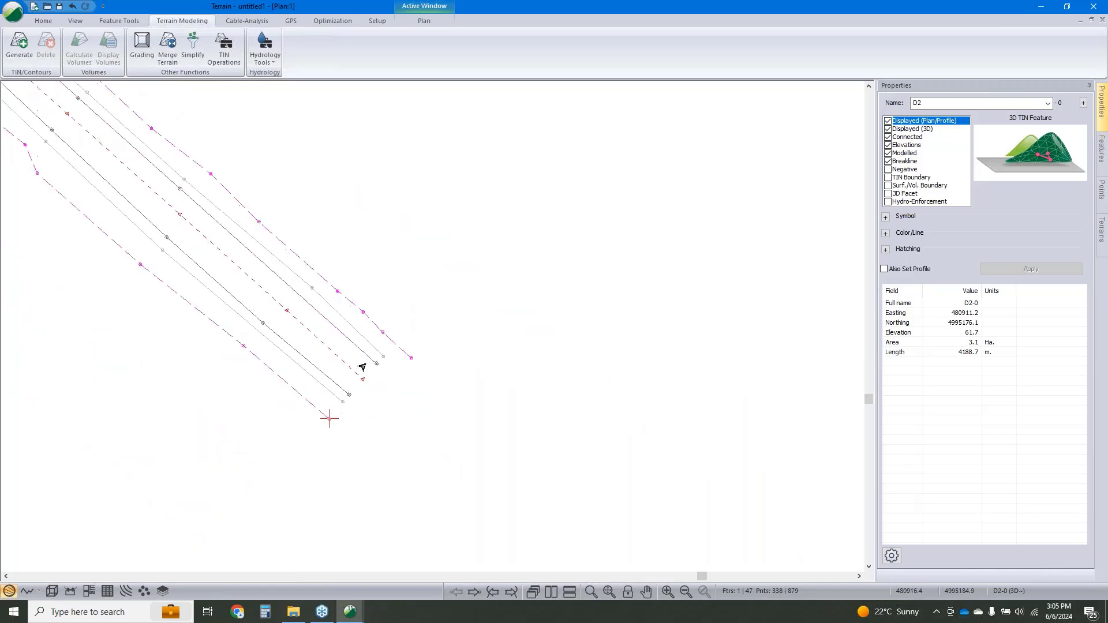
pyautogui.rightClick(364, 387)
pyautogui.click(411, 411)
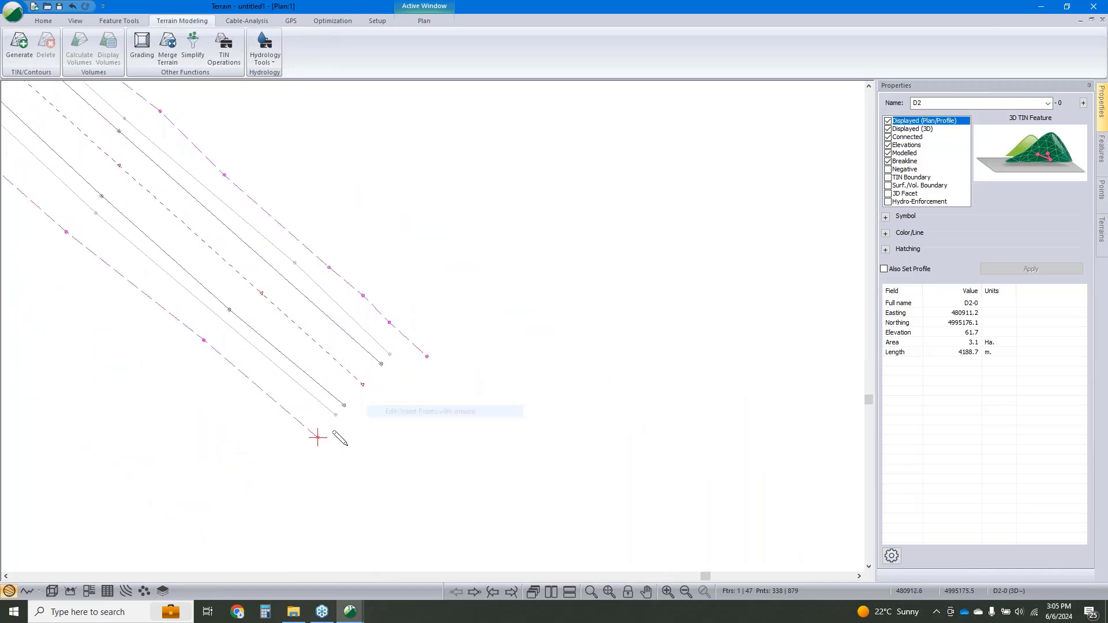
pyautogui.click(336, 415)
pyautogui.click(344, 406)
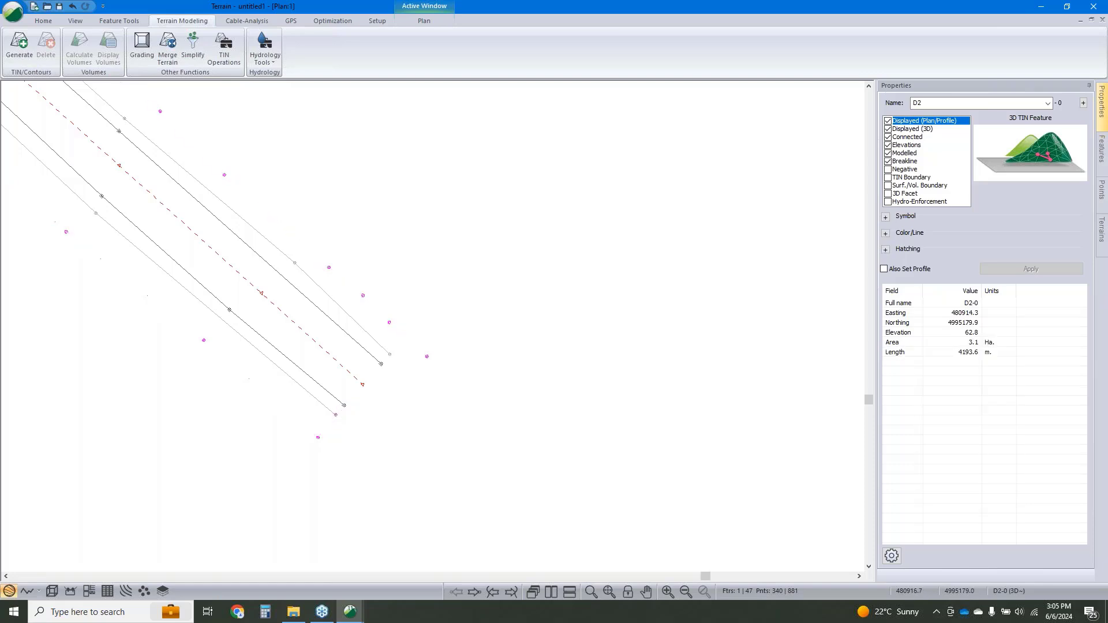
pyautogui.click(363, 384)
pyautogui.click(381, 363)
pyautogui.click(390, 354)
# Step: Close the D2 feature into a loop, finish point editing, and apply the TIN Boundary property to it
pyautogui.rightClick(420, 370)
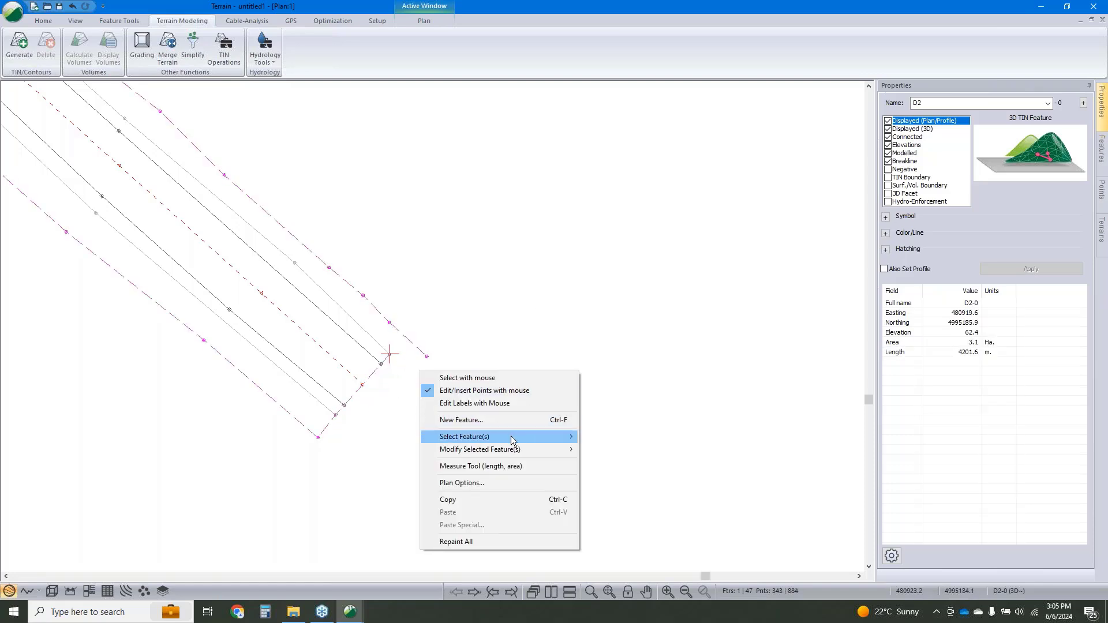
pyautogui.moveTo(514, 451)
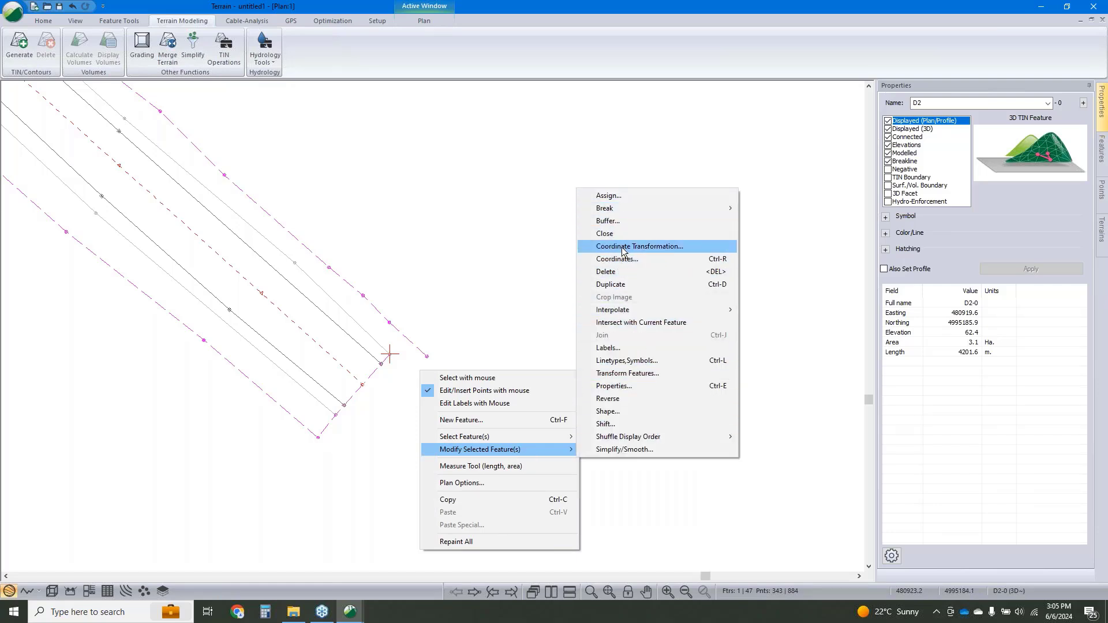
pyautogui.click(605, 233)
pyautogui.rightClick(507, 292)
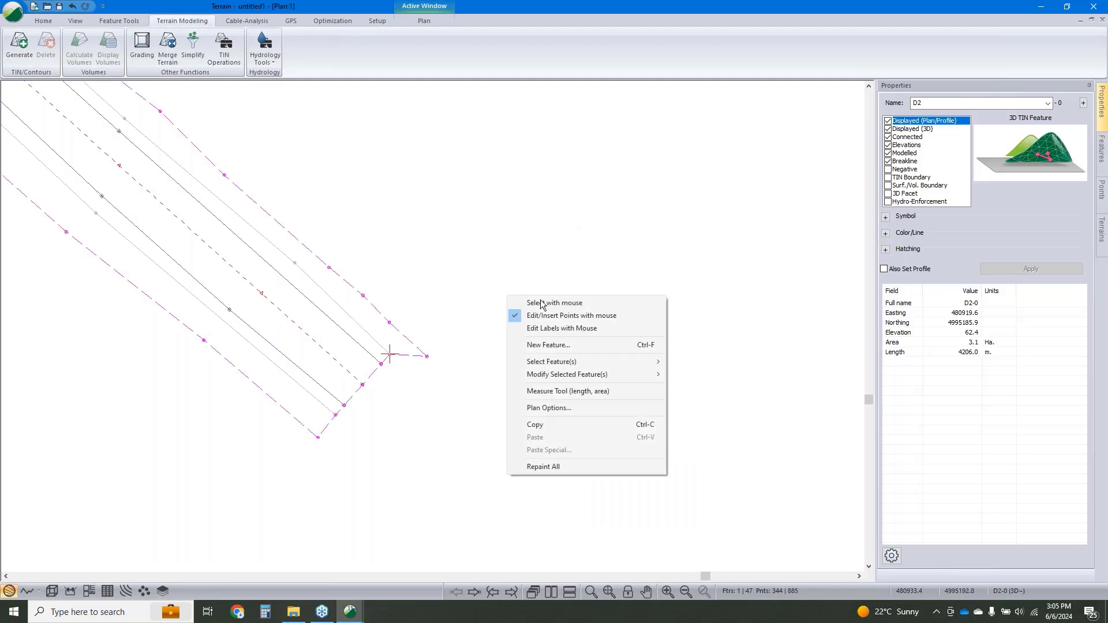
pyautogui.click(522, 303)
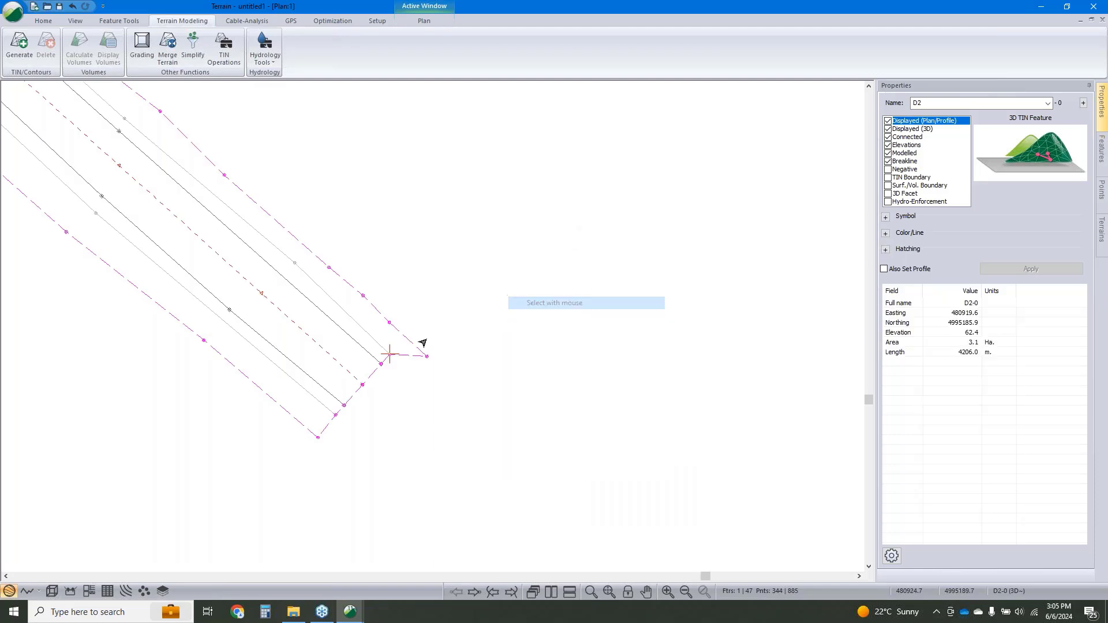
pyautogui.click(889, 177)
pyautogui.click(1022, 269)
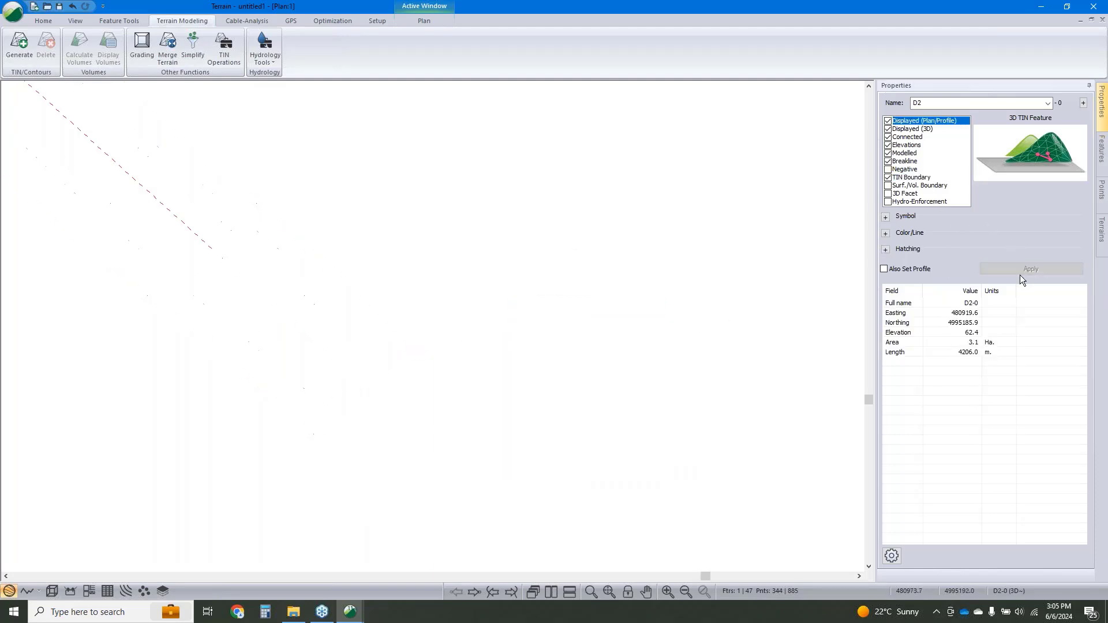
# Step: In a 3D view, regenerate the terrain triangles inside the new boundary, keeping the maximum side length of 200.00
pyautogui.click(51, 591)
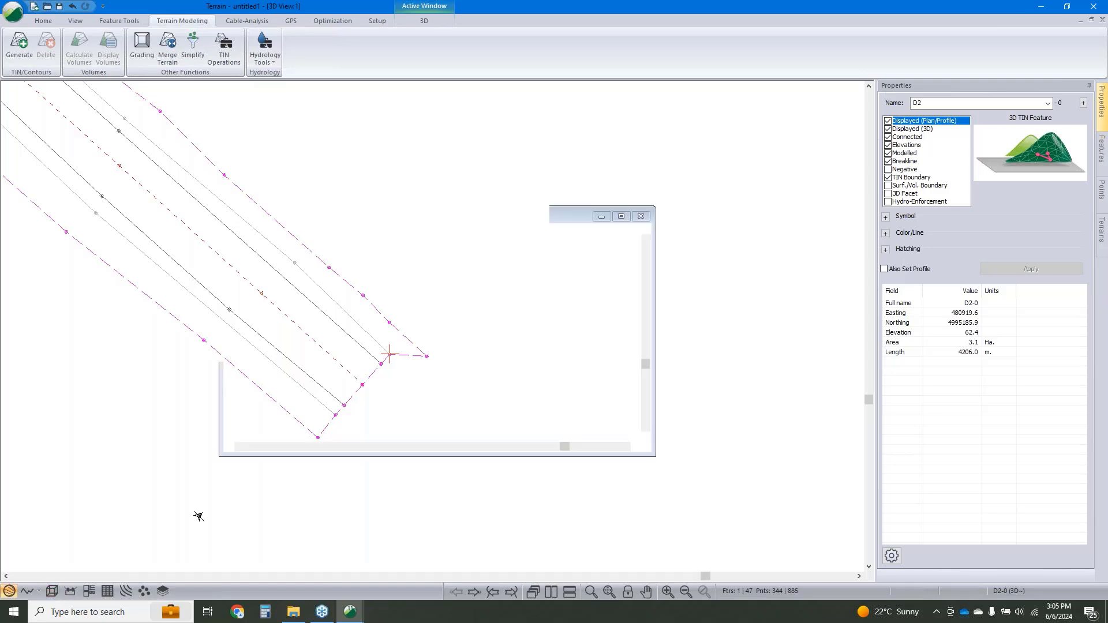
pyautogui.moveTo(631, 333); pyautogui.dragTo(396, 318, button='middle')
pyautogui.scroll(4, 663, 285)
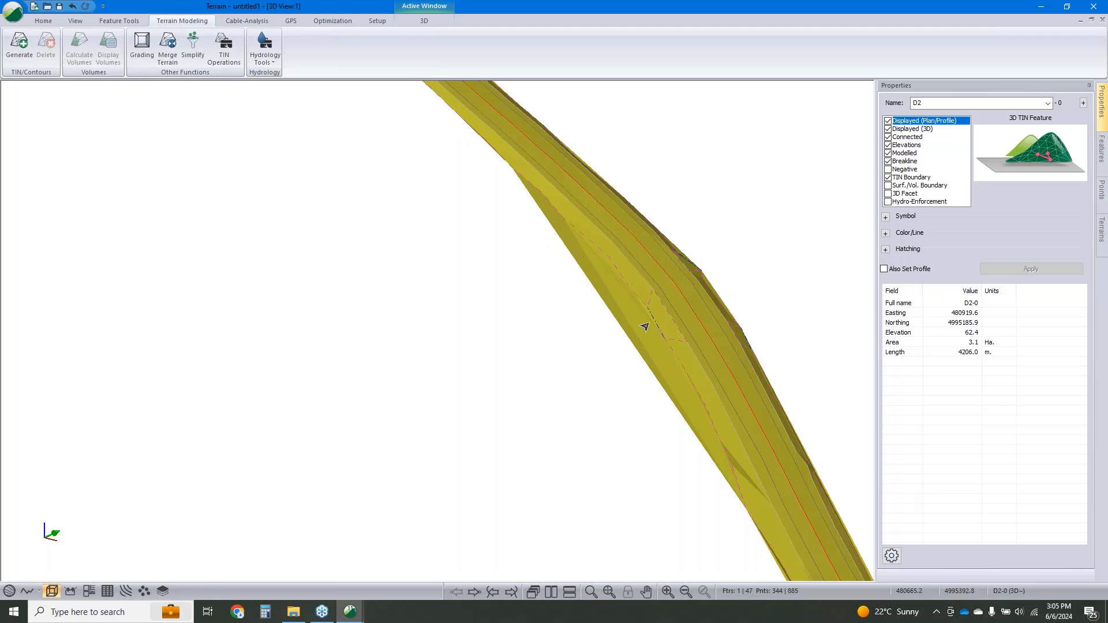
pyautogui.click(25, 56)
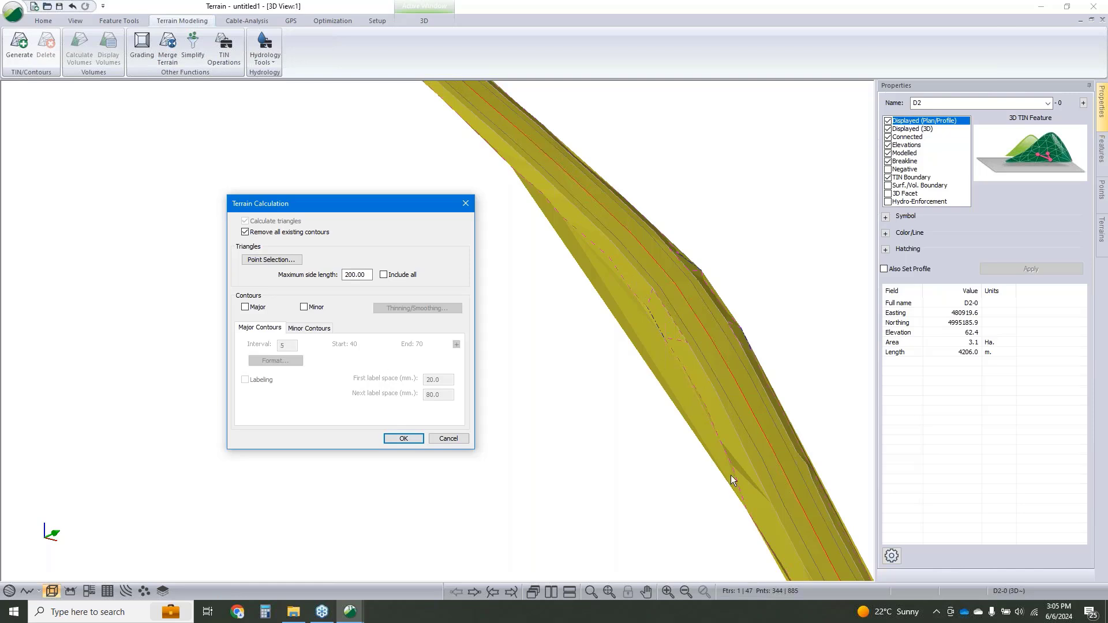
pyautogui.click(403, 439)
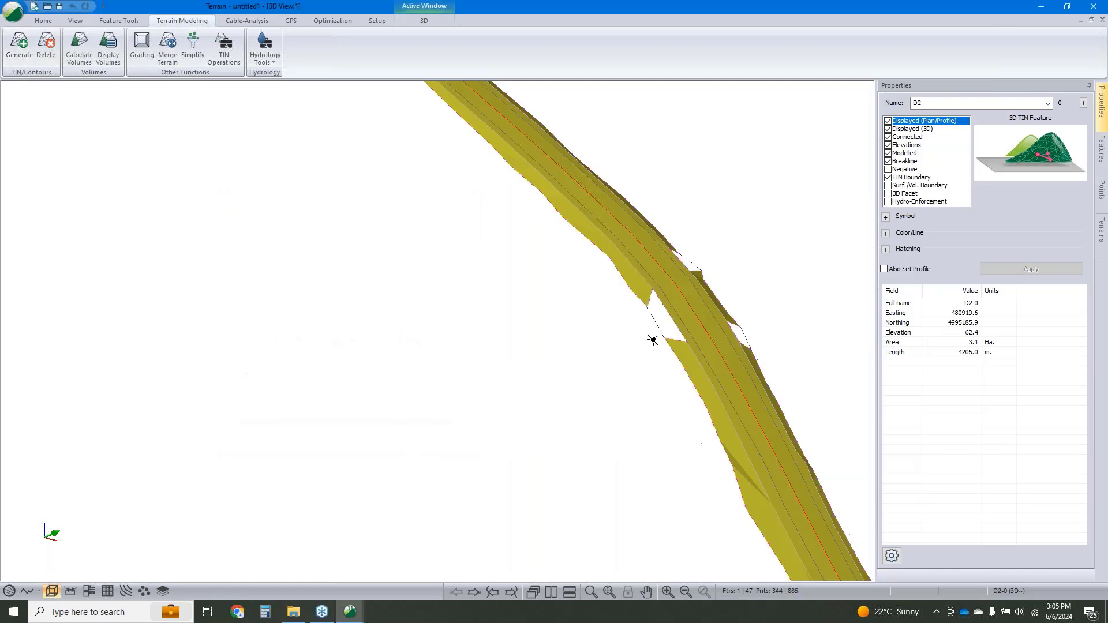
pyautogui.scroll(-3, 695, 439)
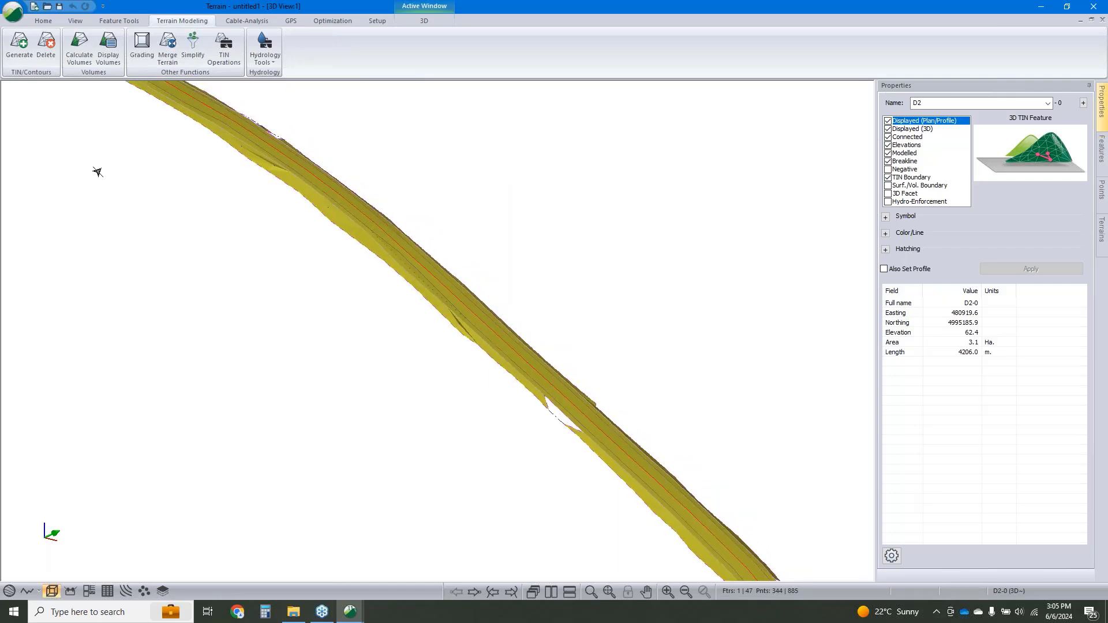
# Step: Save the terrain model as "Conv Surv" in the Overlay and Widening Webinar folder
pyautogui.click(13, 10)
pyautogui.click(54, 143)
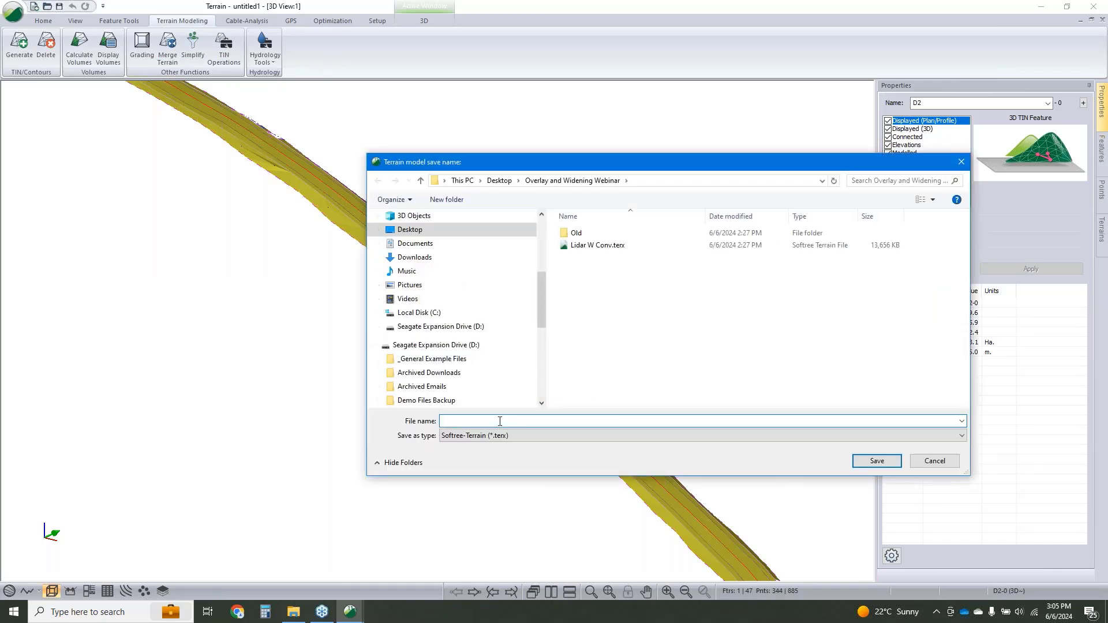
pyautogui.write('Conv Surv')
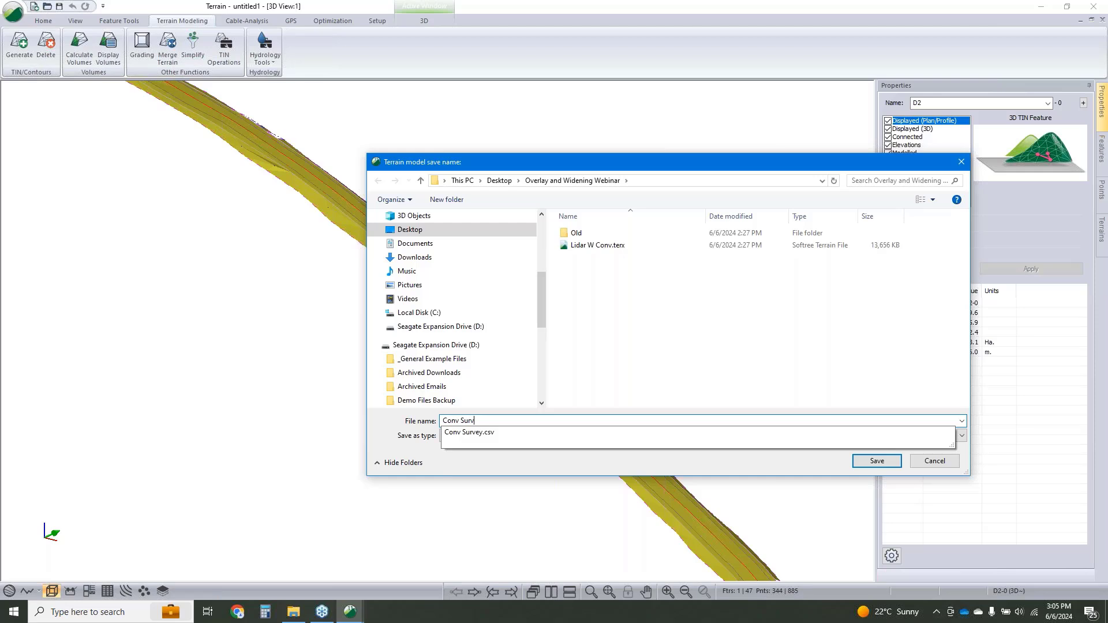
pyautogui.click(692, 318)
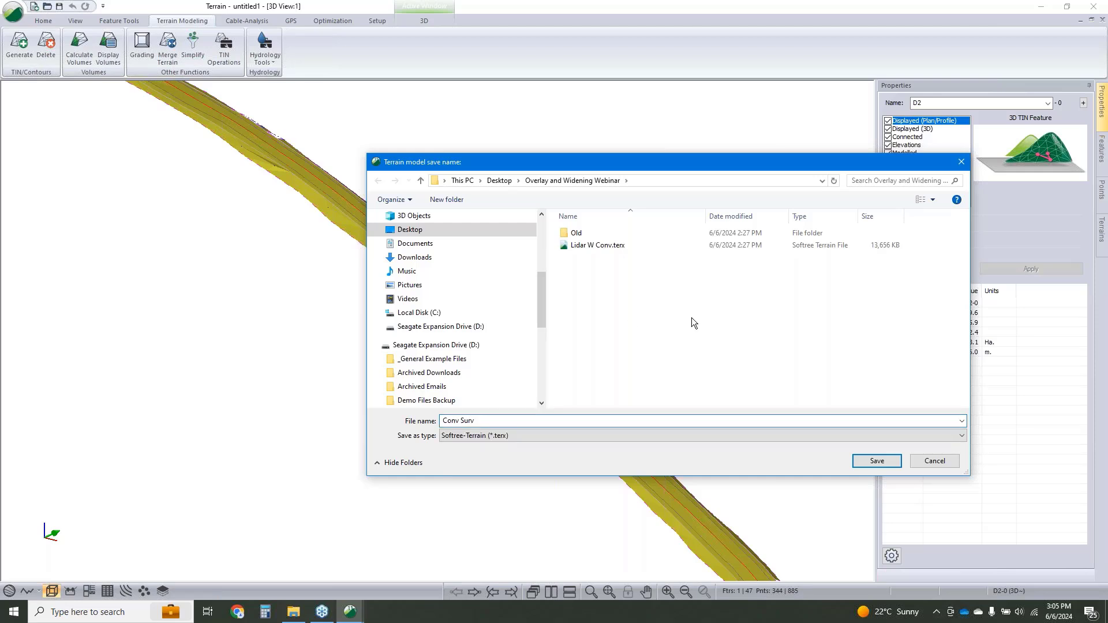
pyautogui.click(876, 462)
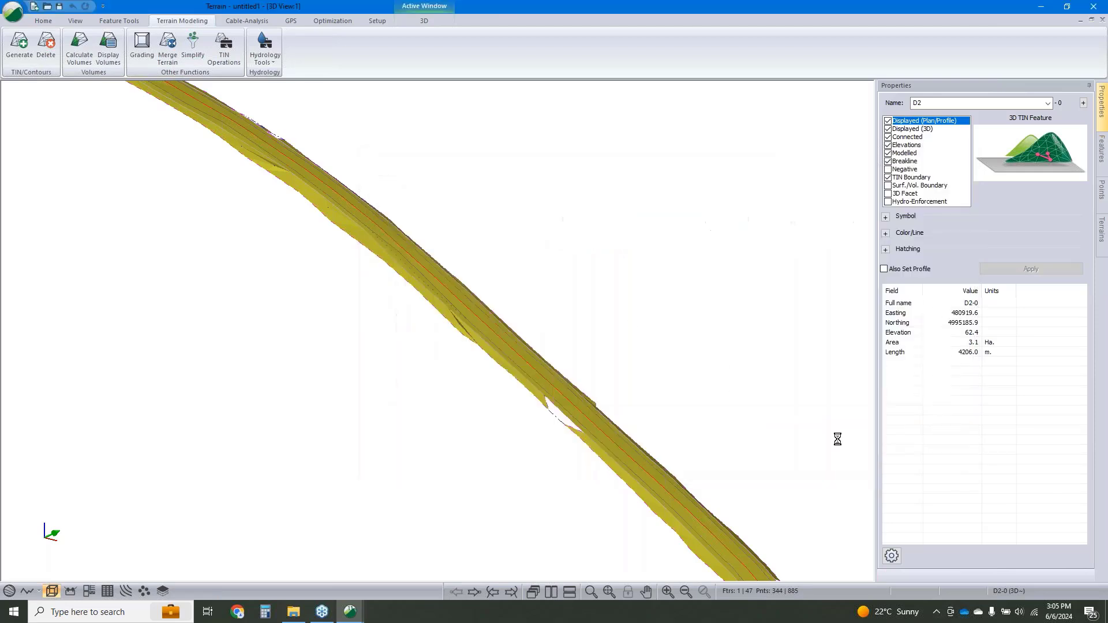
pyautogui.click(1042, 11)
pyautogui.moveTo(350, 612)
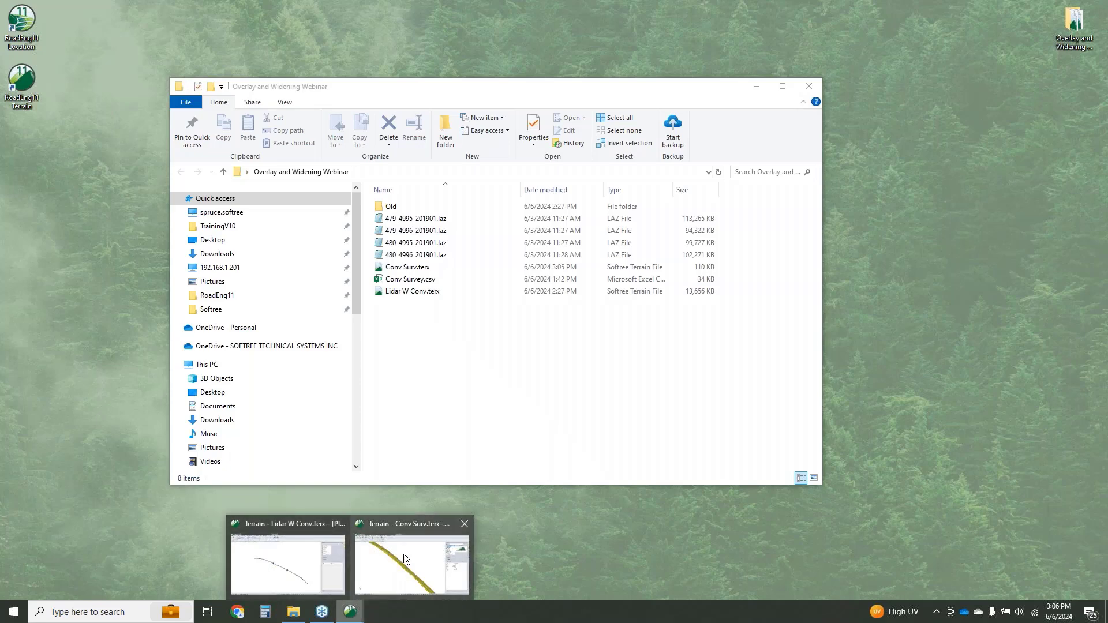
pyautogui.click(414, 517)
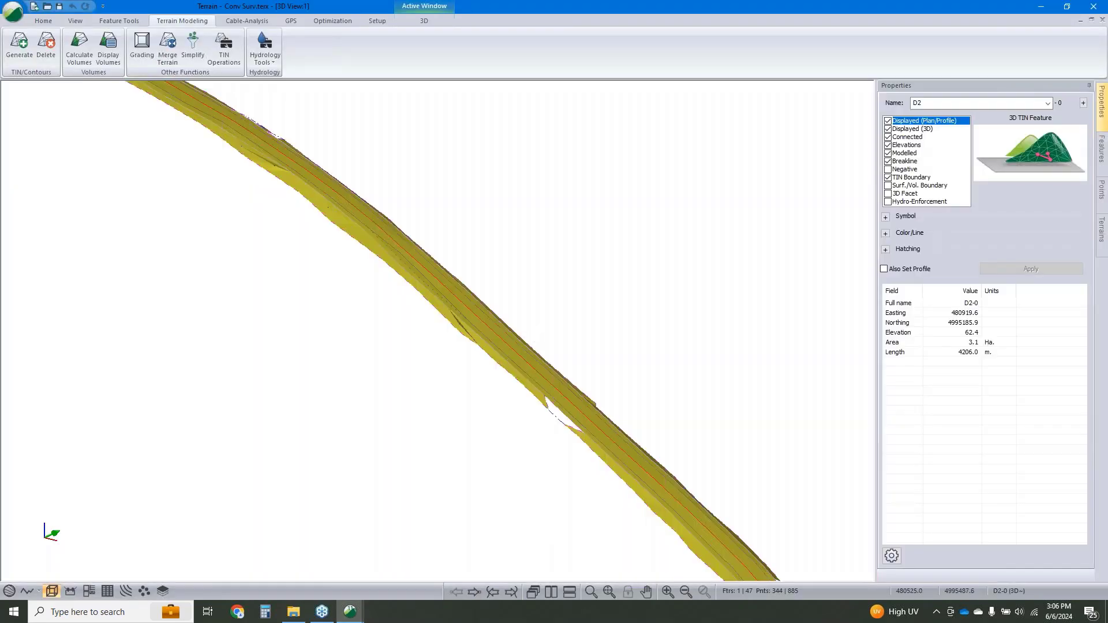
pyautogui.click(520, 353)
pyautogui.rightClick(519, 353)
pyautogui.click(591, 471)
# Step: Start a new RoadEng Terrain session and choose the four LAZ files 479_4995, 479_4996, 480_4995 and 480_4996 (_201901) for insertion
pyautogui.click(1042, 8)
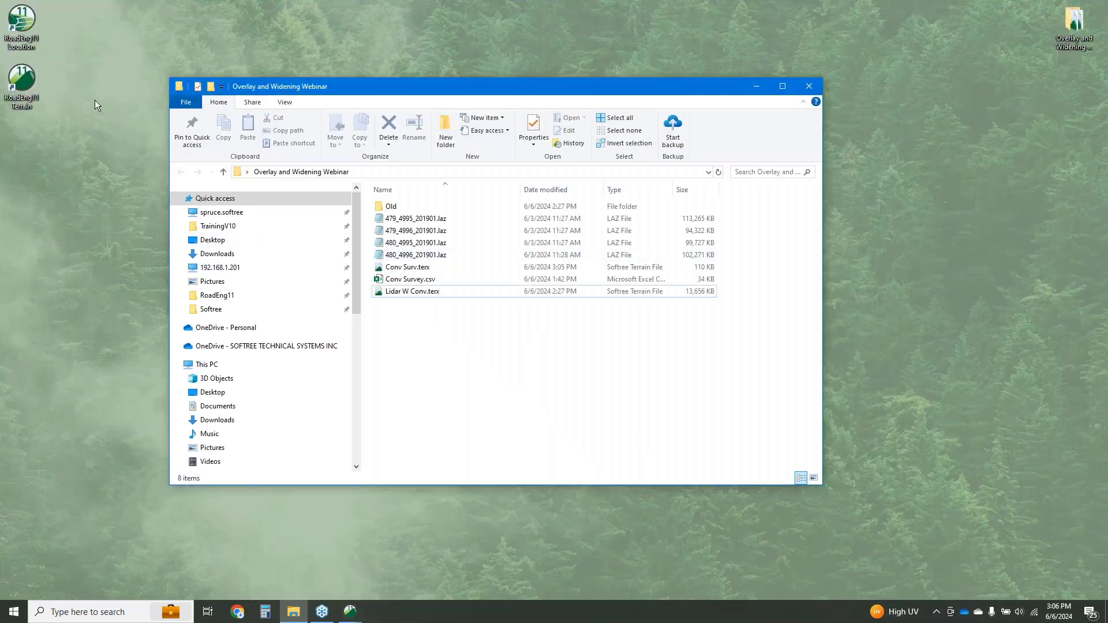
pyautogui.click(26, 84)
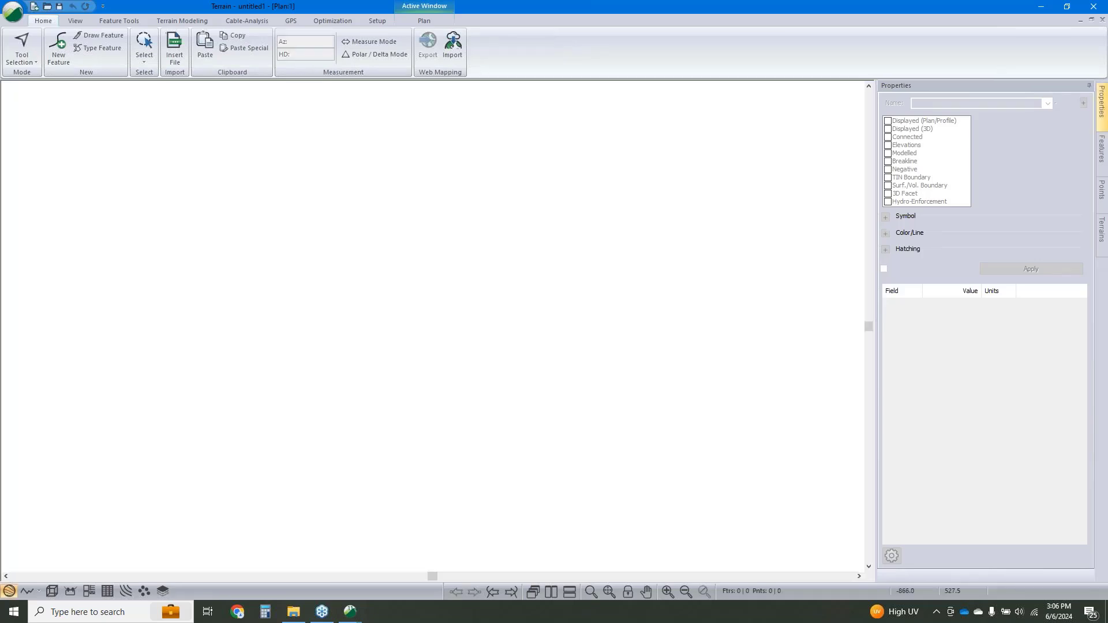
pyautogui.click(184, 57)
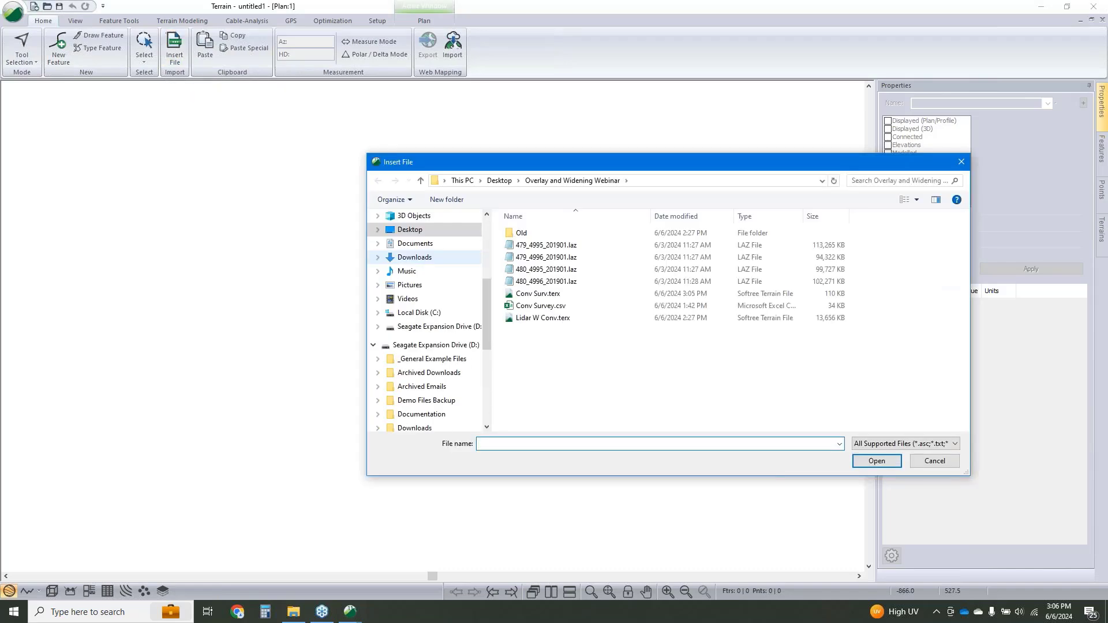
pyautogui.click(549, 282)
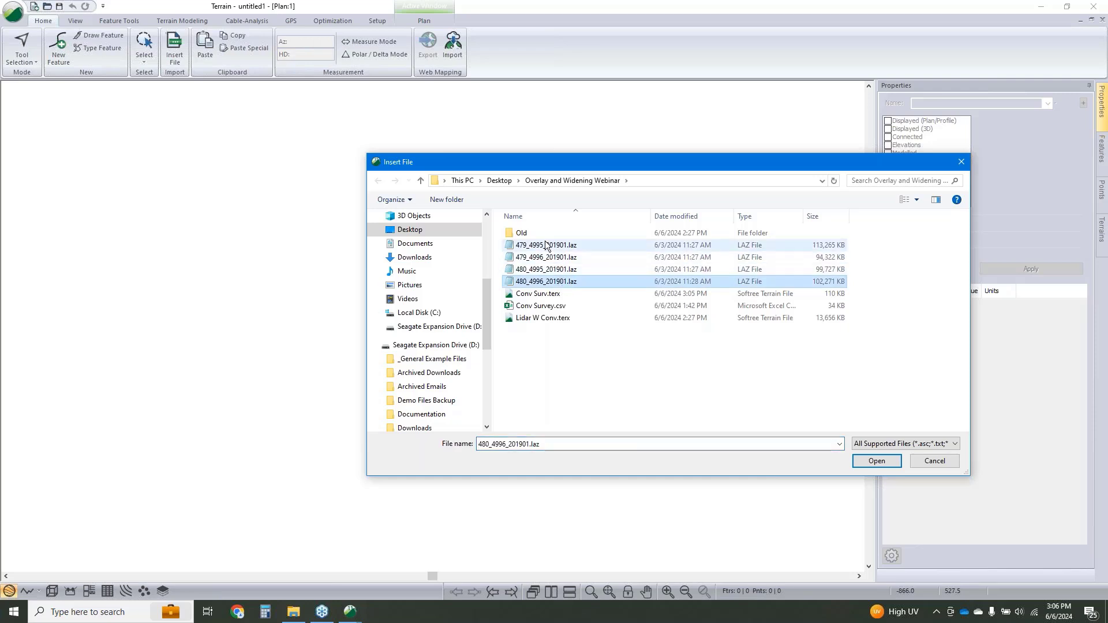
pyautogui.keyDown('shift'); pyautogui.click(546, 245); pyautogui.keyUp('shift')
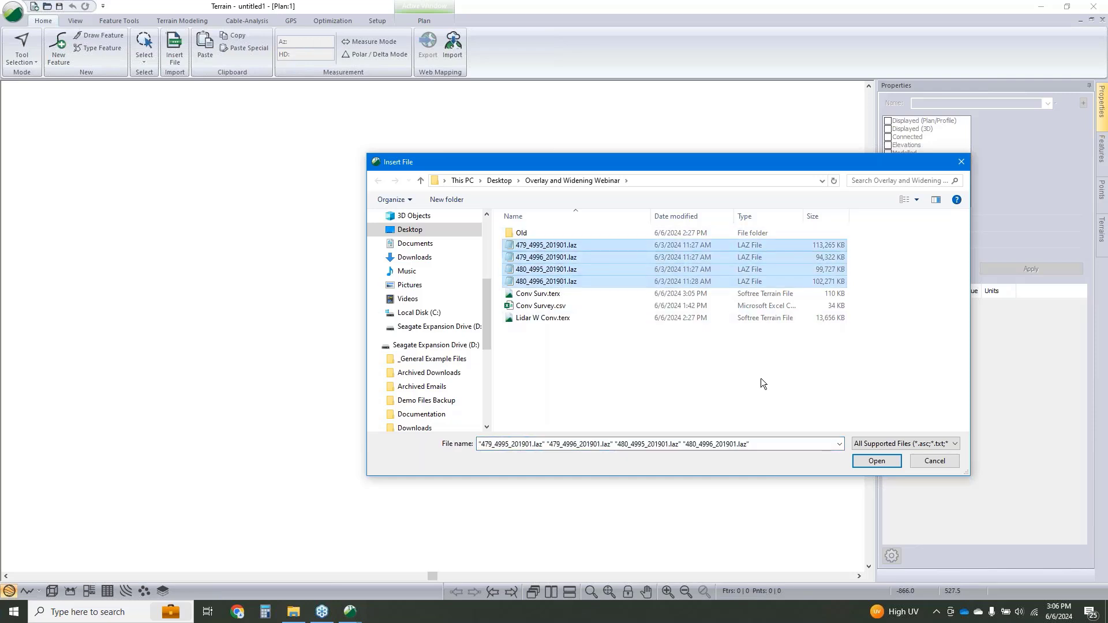
pyautogui.click(866, 460)
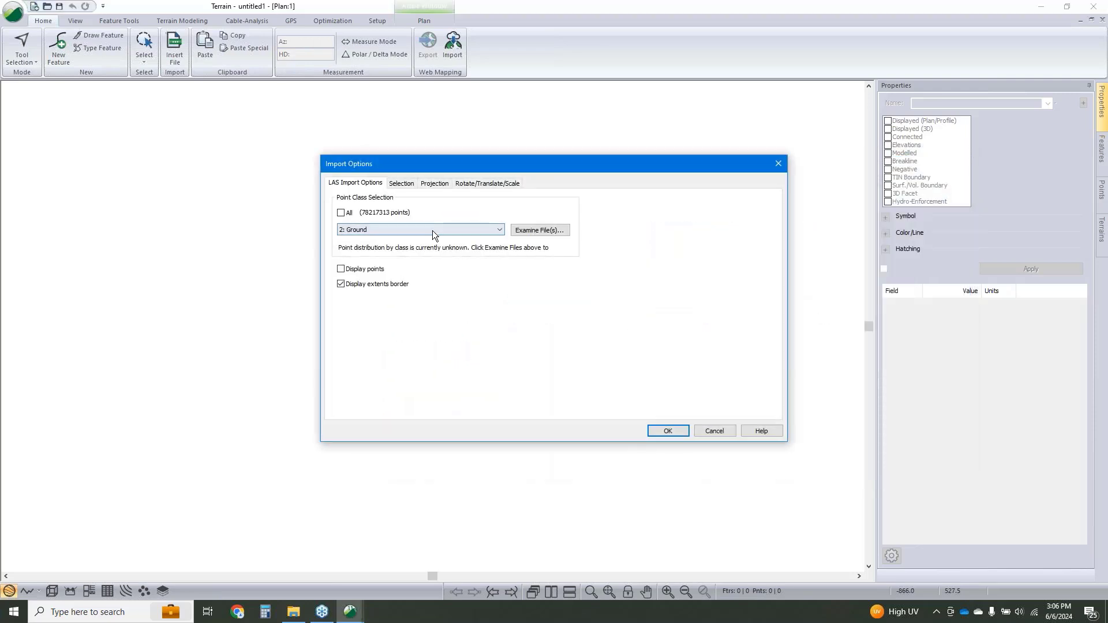
# Step: Review the selection and projection options, and import the "2: Ground" points in the NAD83(CSRS) UTM projection with metric units
pyautogui.click(410, 185)
pyautogui.click(433, 183)
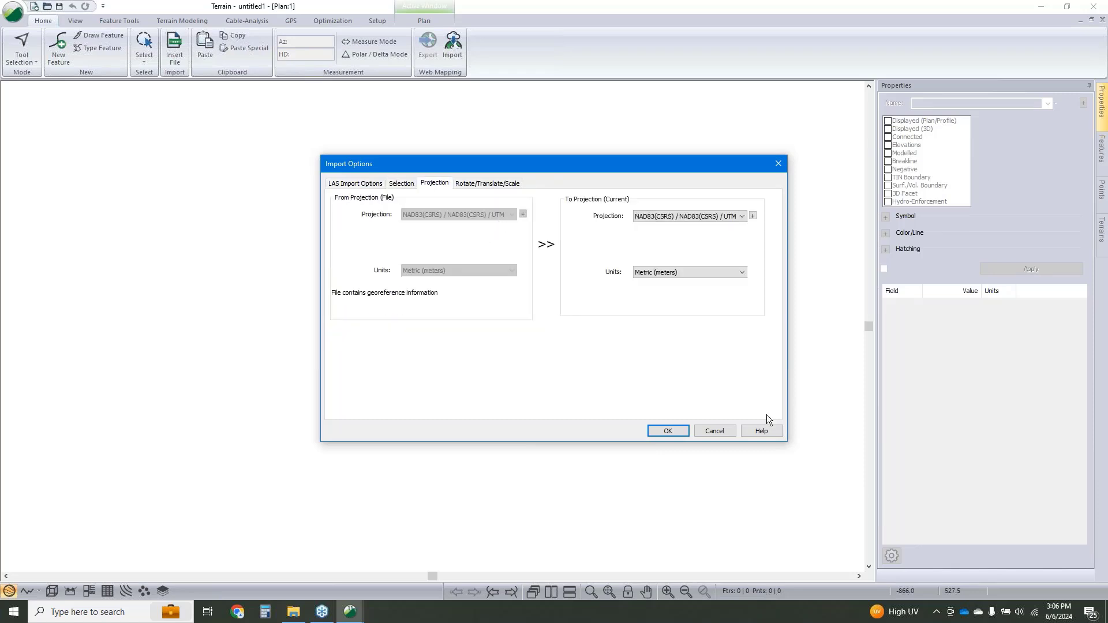
pyautogui.click(667, 432)
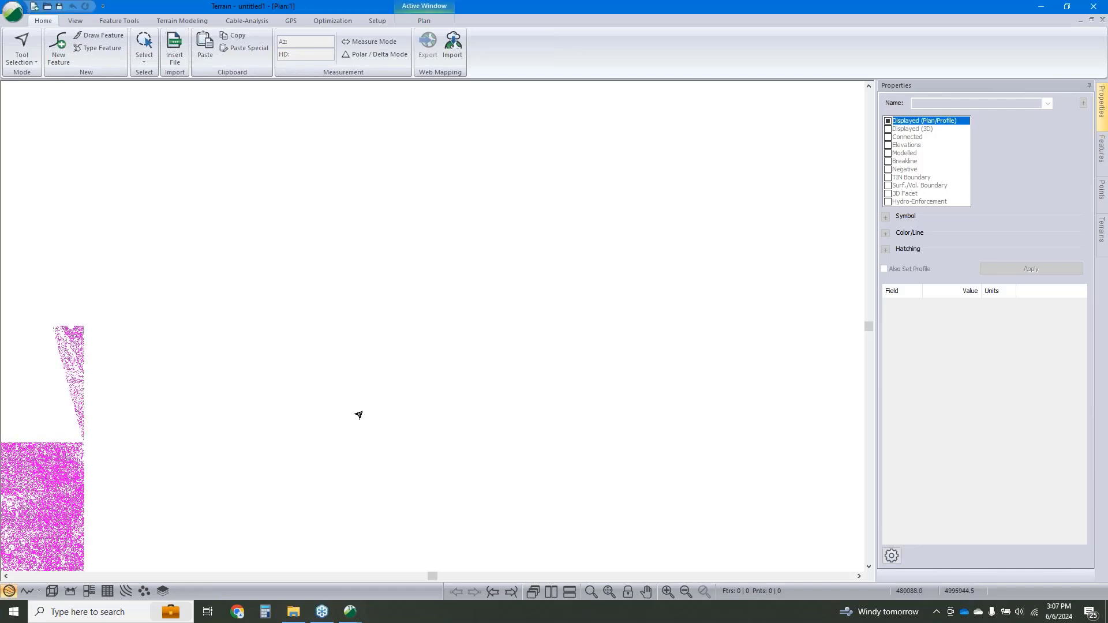
# Step: Inspect the imported point feature 479_4995_201901-70, clear the selection, and view the extents of all four tiles
pyautogui.click(76, 482)
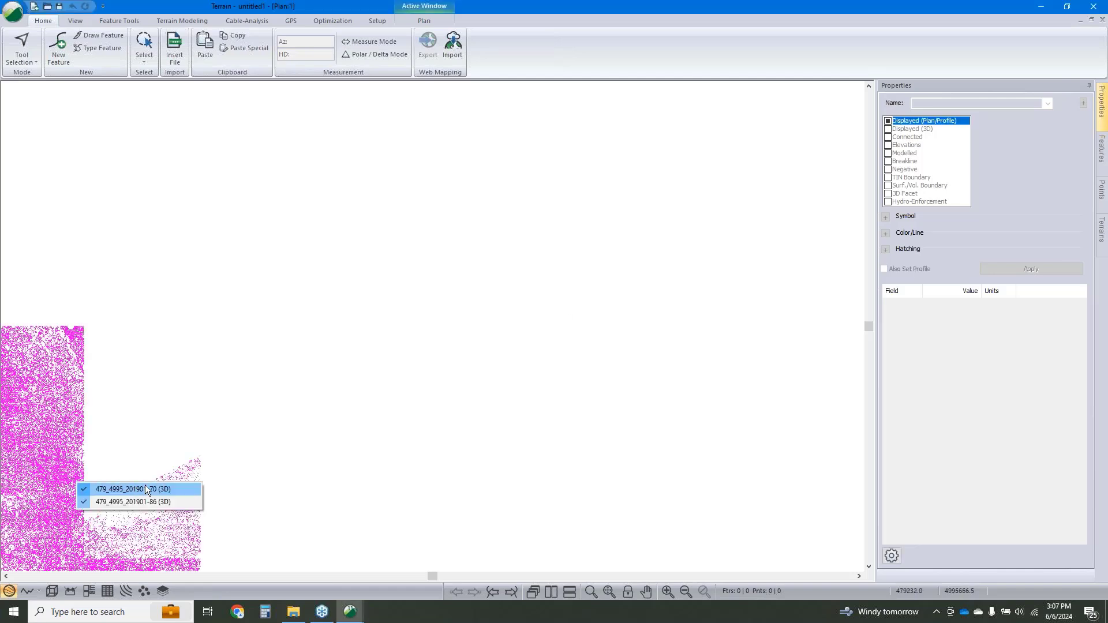
pyautogui.click(190, 489)
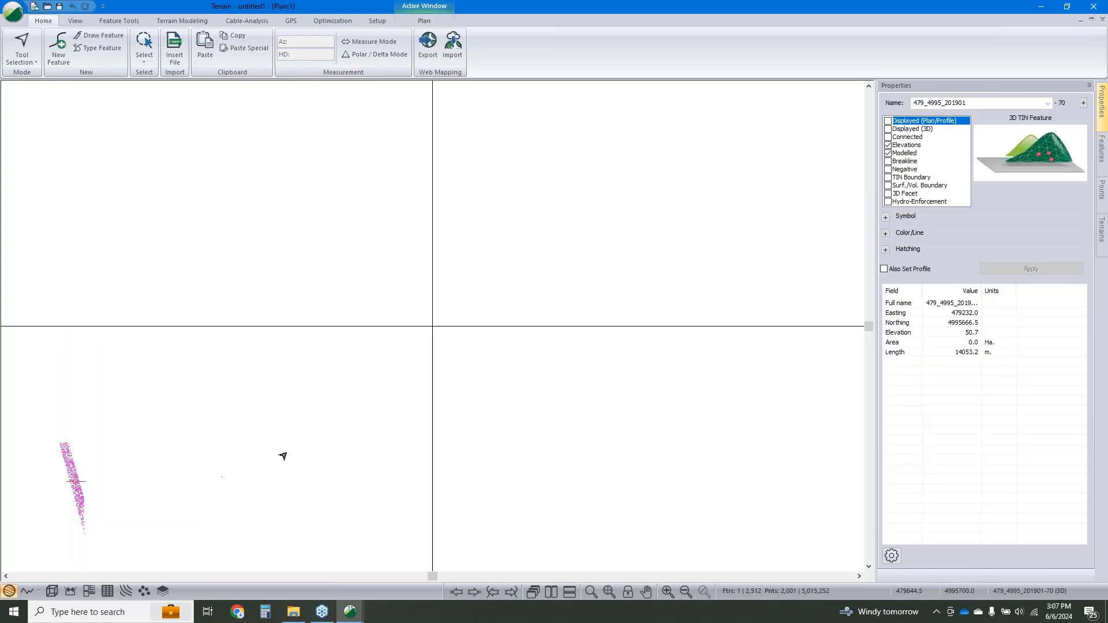
pyautogui.click(321, 424)
pyautogui.scroll(-3, 440, 400)
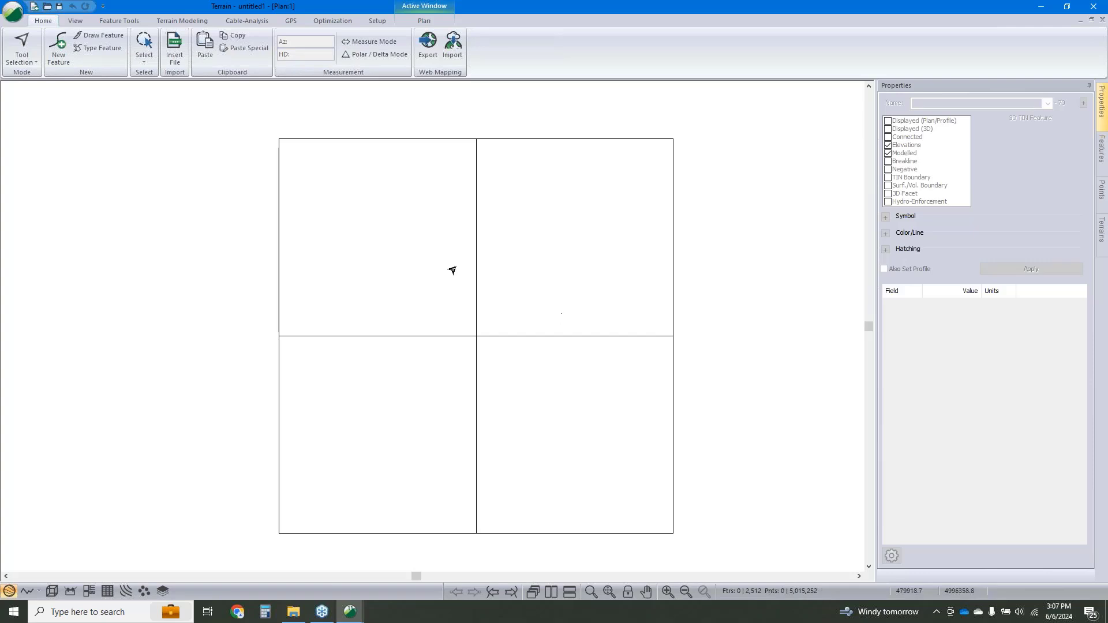
# Step: Paste the copied CL1 centreline into the LiDAR tile plan and simplify it with a tolerance of 10
pyautogui.rightClick(419, 277)
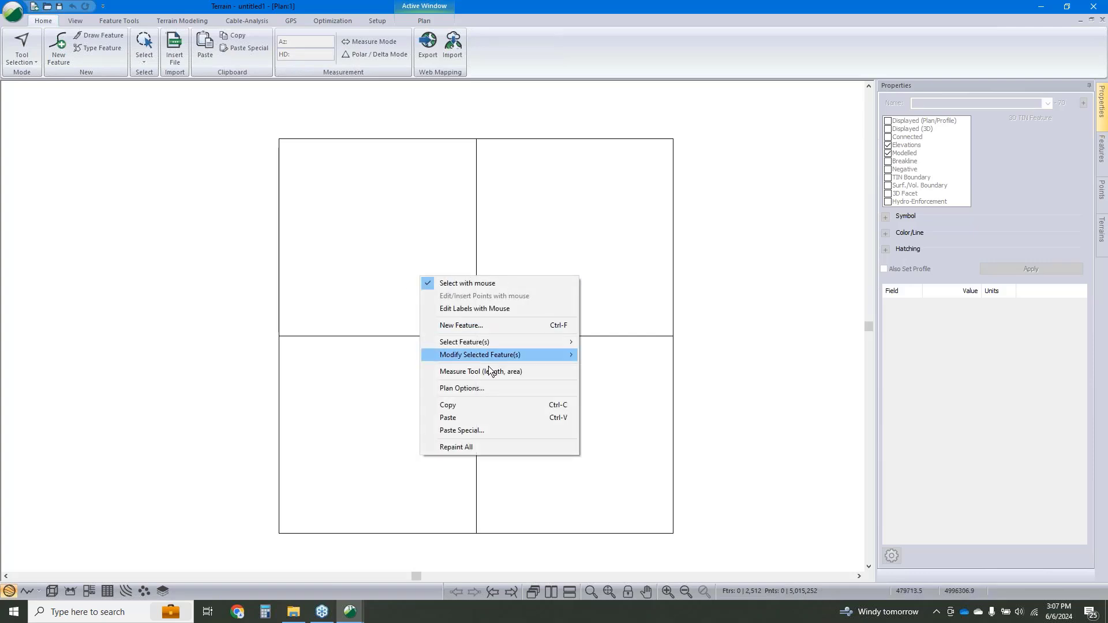
pyautogui.click(479, 418)
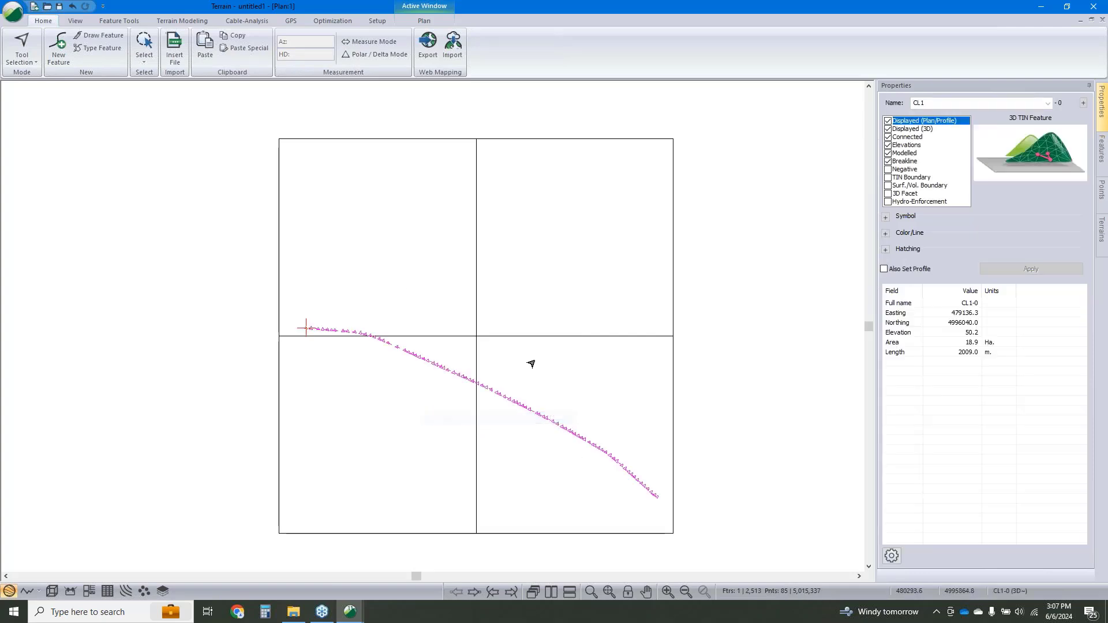
pyautogui.click(113, 23)
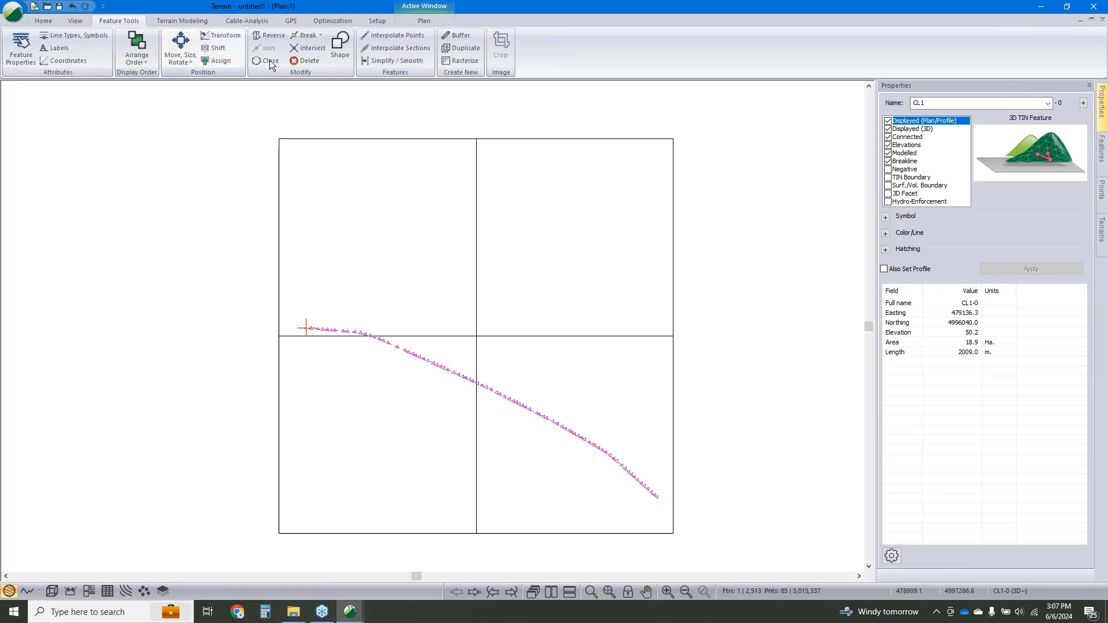
pyautogui.click(390, 61)
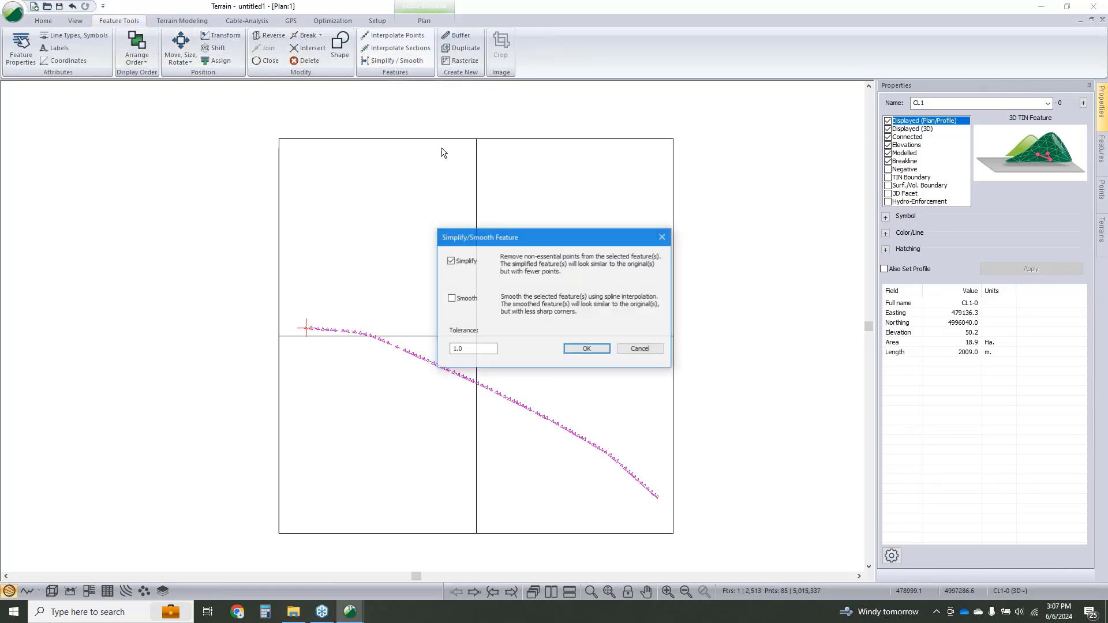
pyautogui.click(483, 351)
pyautogui.doubleClick(483, 353)
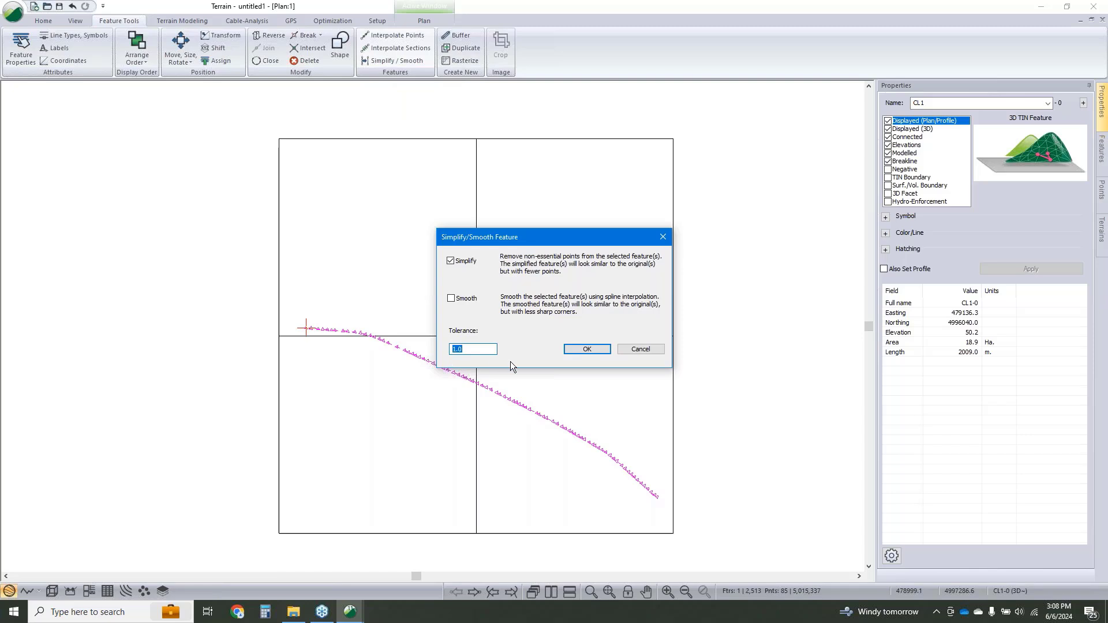
pyautogui.write('10')
pyautogui.click(584, 350)
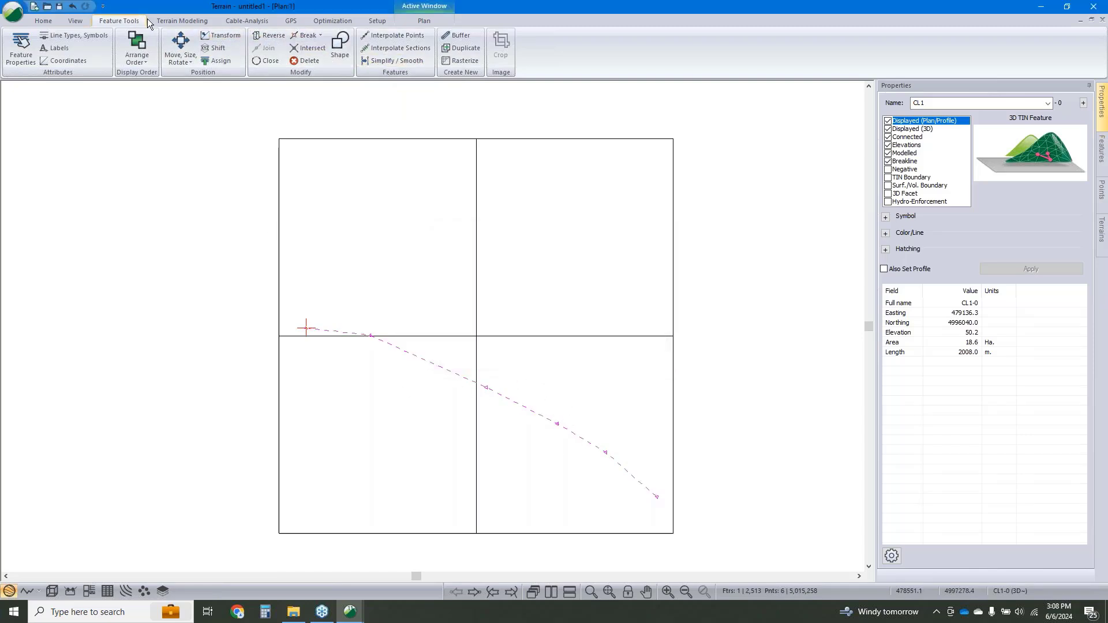
# Step: Set up a surface point simplification of the LiDAR data using the "Remove all points" method
pyautogui.click(199, 20)
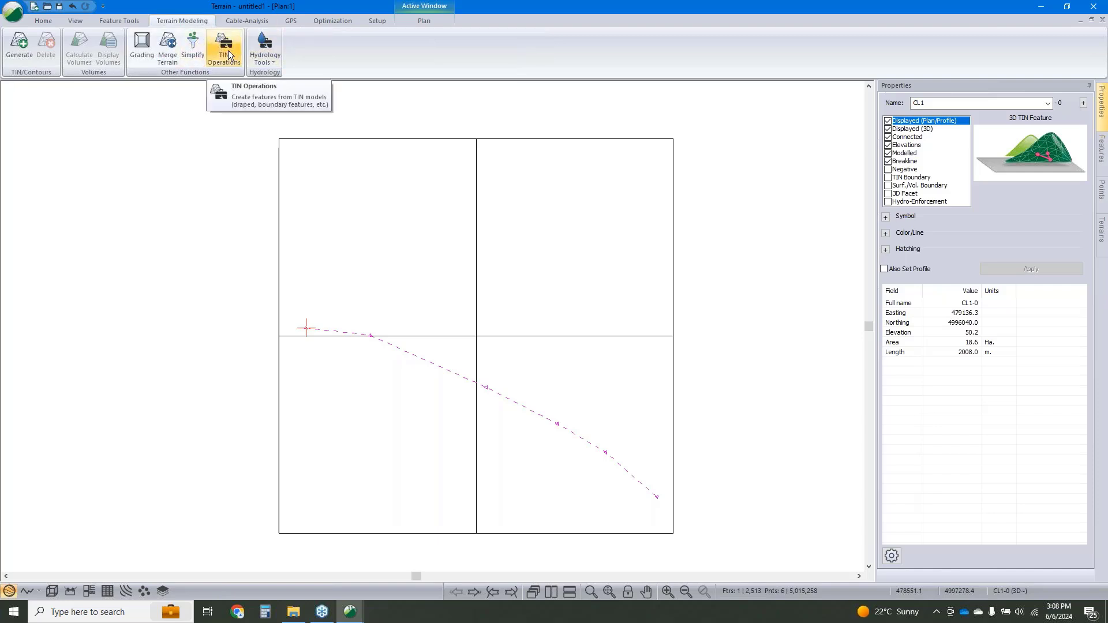
pyautogui.click(192, 47)
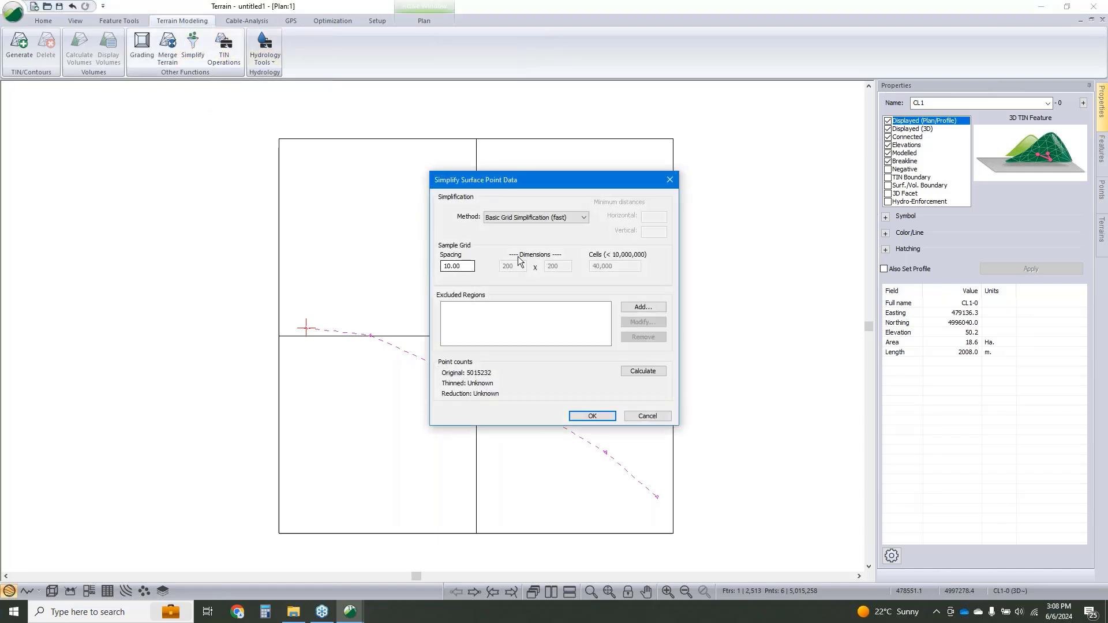
pyautogui.click(643, 307)
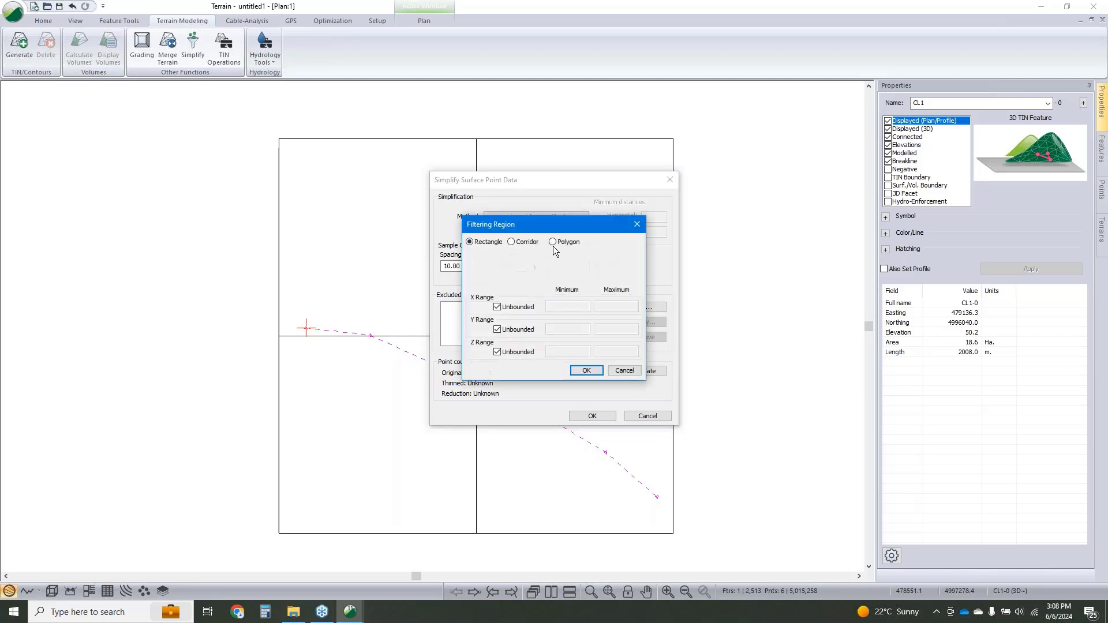
pyautogui.click(618, 374)
pyautogui.click(537, 218)
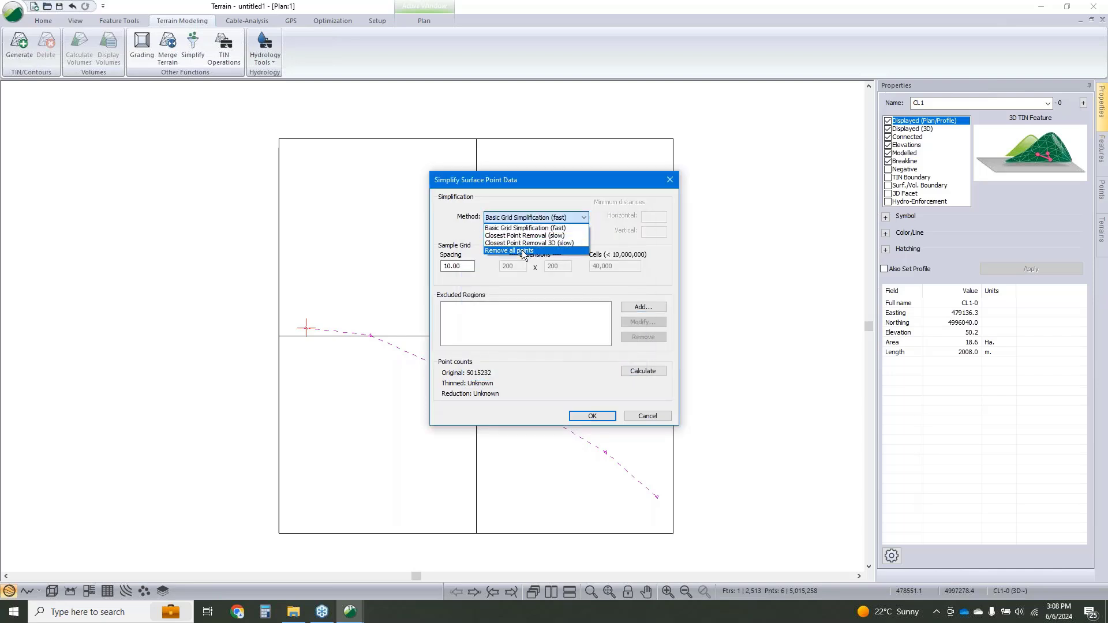
pyautogui.click(516, 244)
# Step: Exclude a 300 m wide corridor along CL1-0 from the simplification and remove all LiDAR points outside it
pyautogui.click(643, 307)
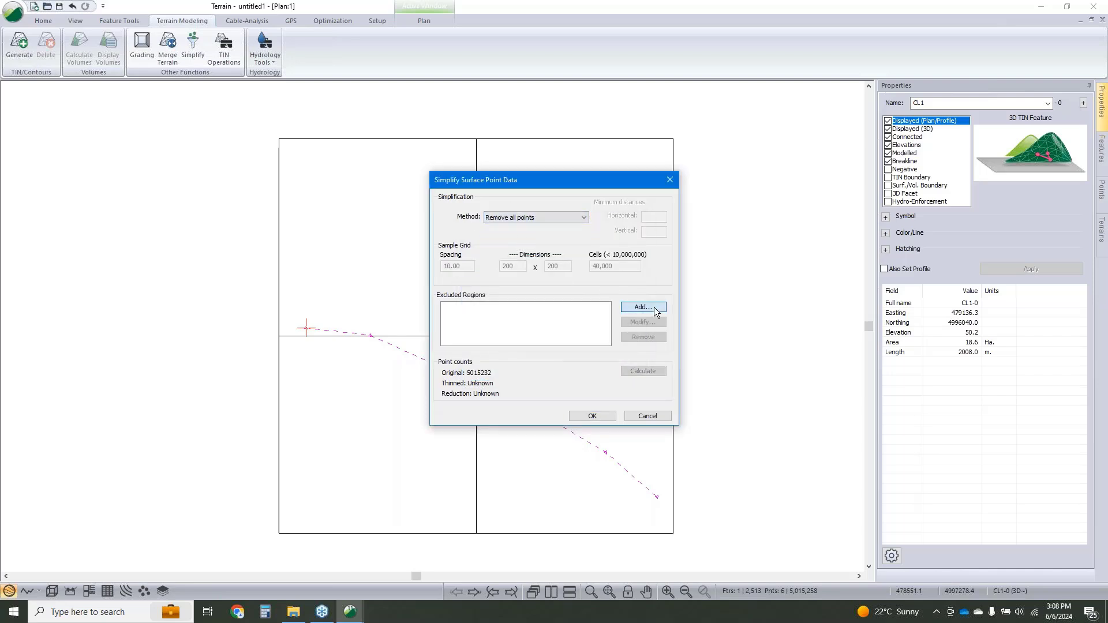
pyautogui.click(511, 242)
pyautogui.click(633, 272)
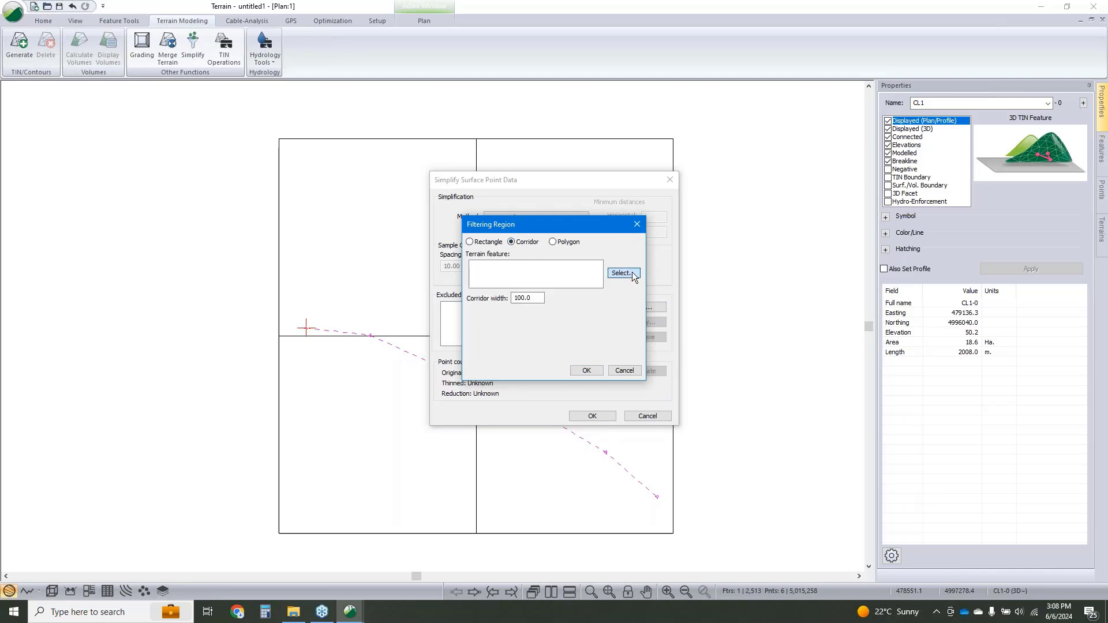
pyautogui.click(462, 209)
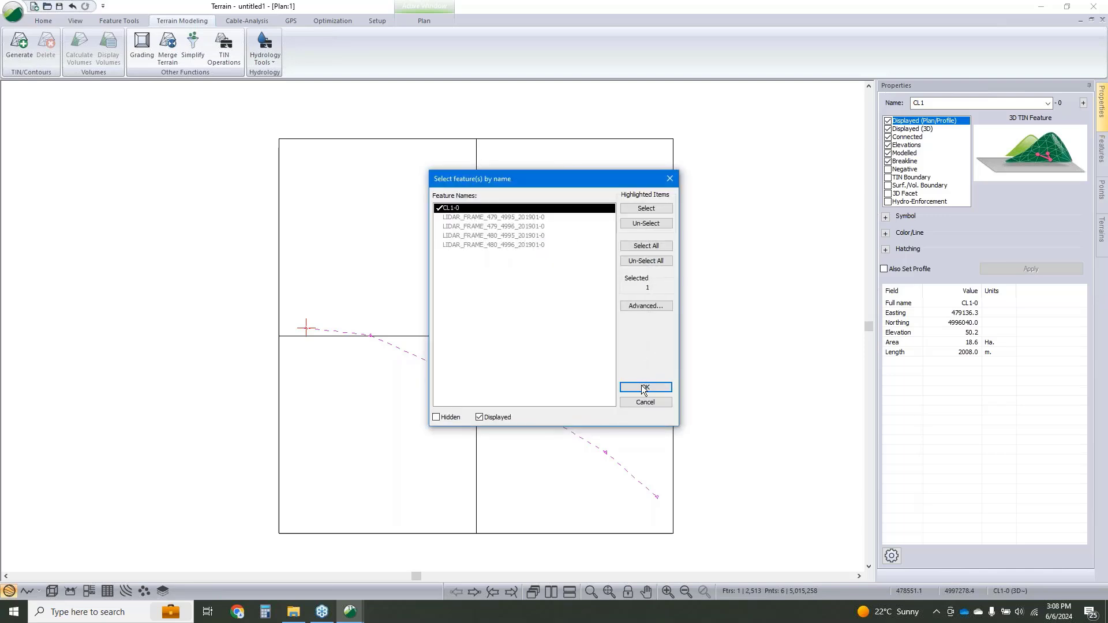
pyautogui.click(645, 387)
pyautogui.click(519, 298)
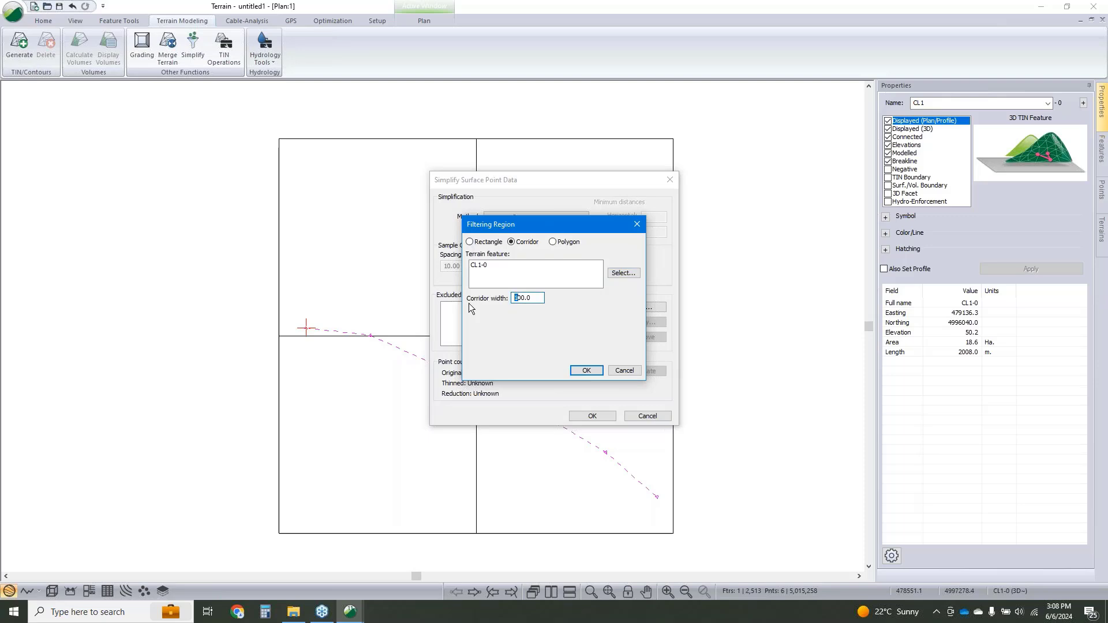
pyautogui.press('BackSpace')
pyautogui.write('3')
pyautogui.click(584, 371)
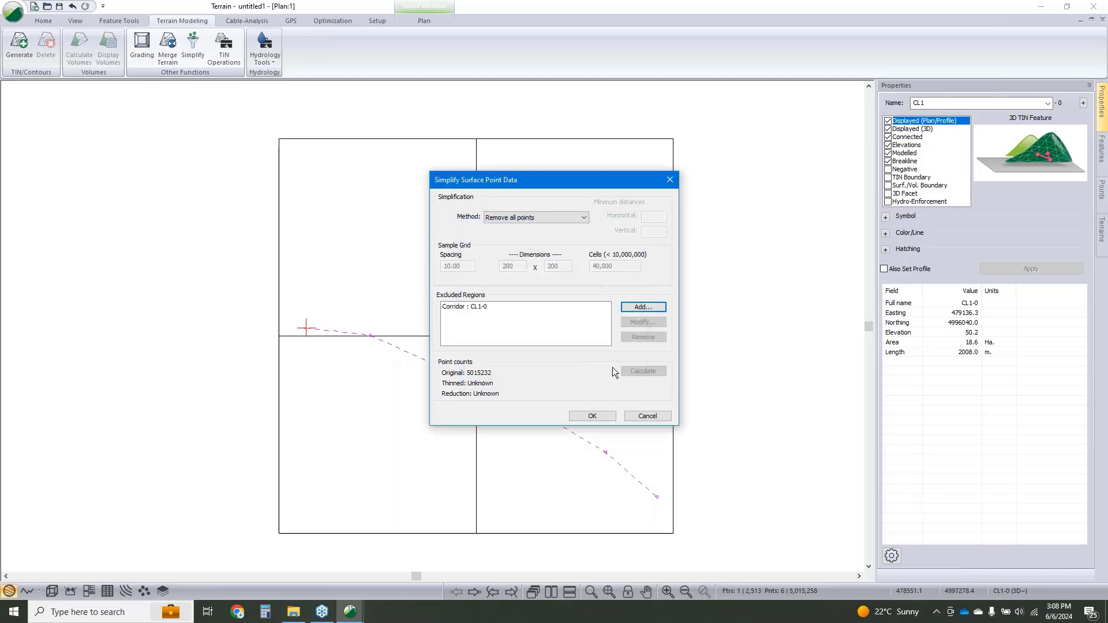
pyautogui.click(604, 421)
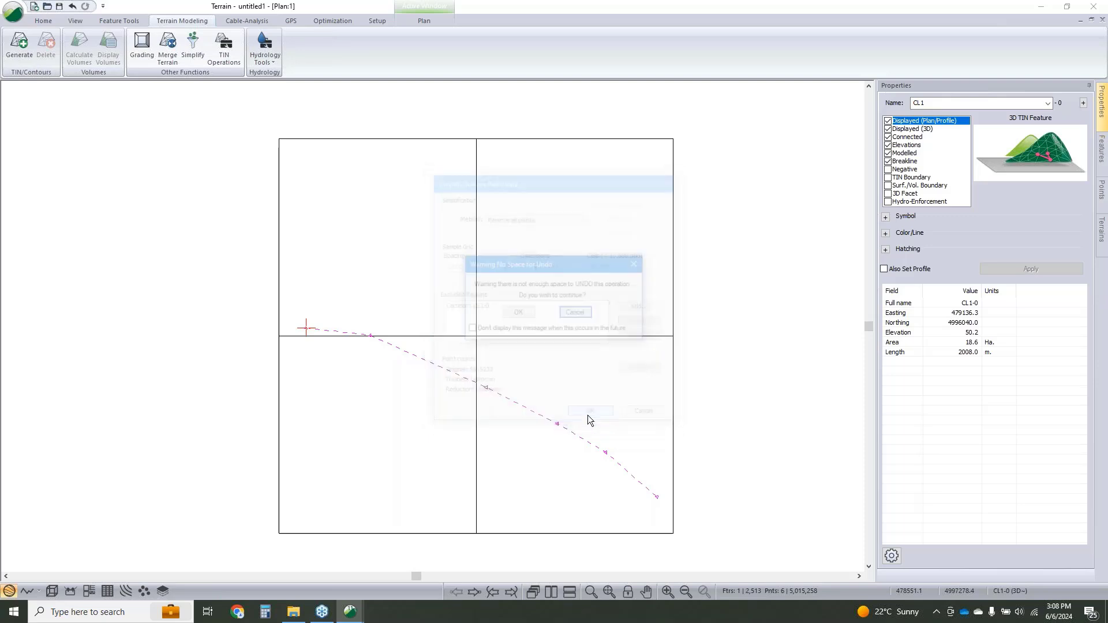
pyautogui.click(520, 315)
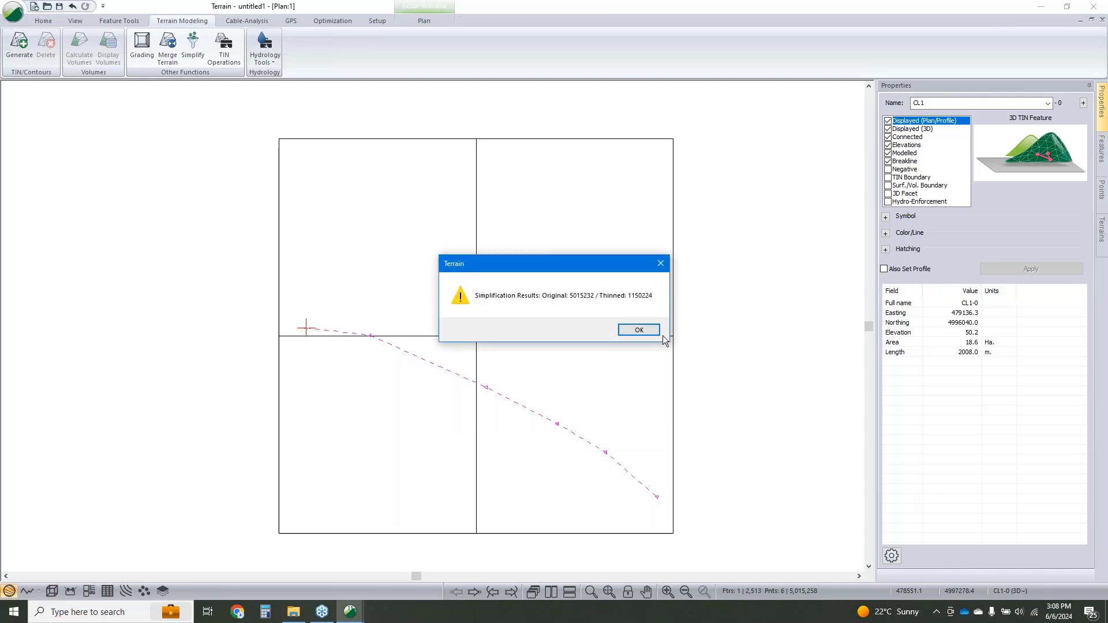
pyautogui.click(641, 331)
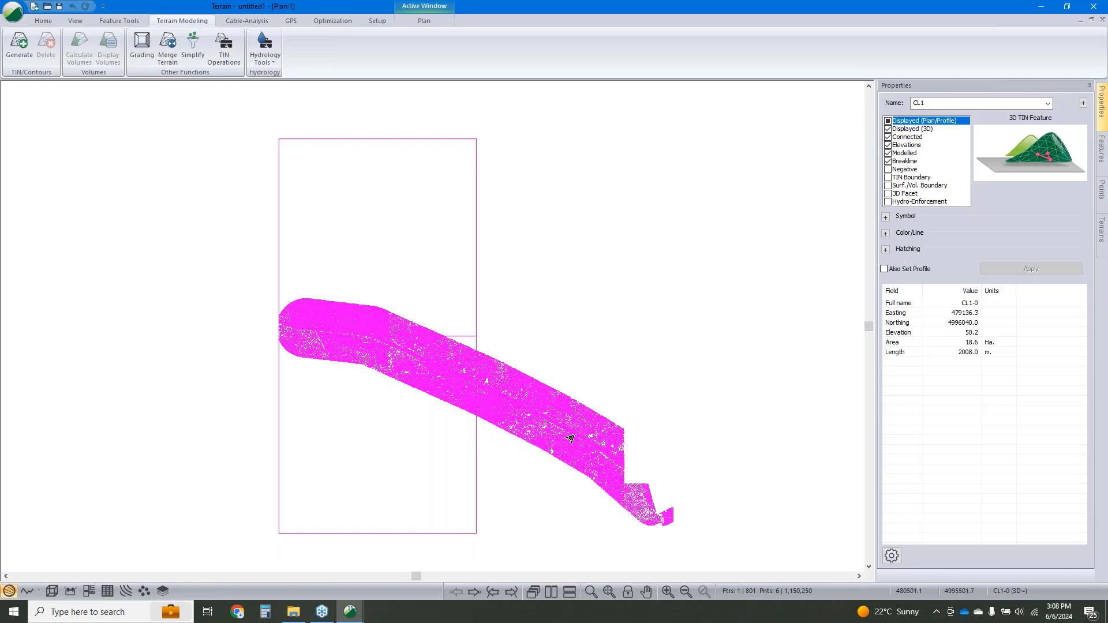
# Step: Delete the CL1 centreline feature from the LiDAR plan
pyautogui.click(197, 287)
pyautogui.click(437, 374)
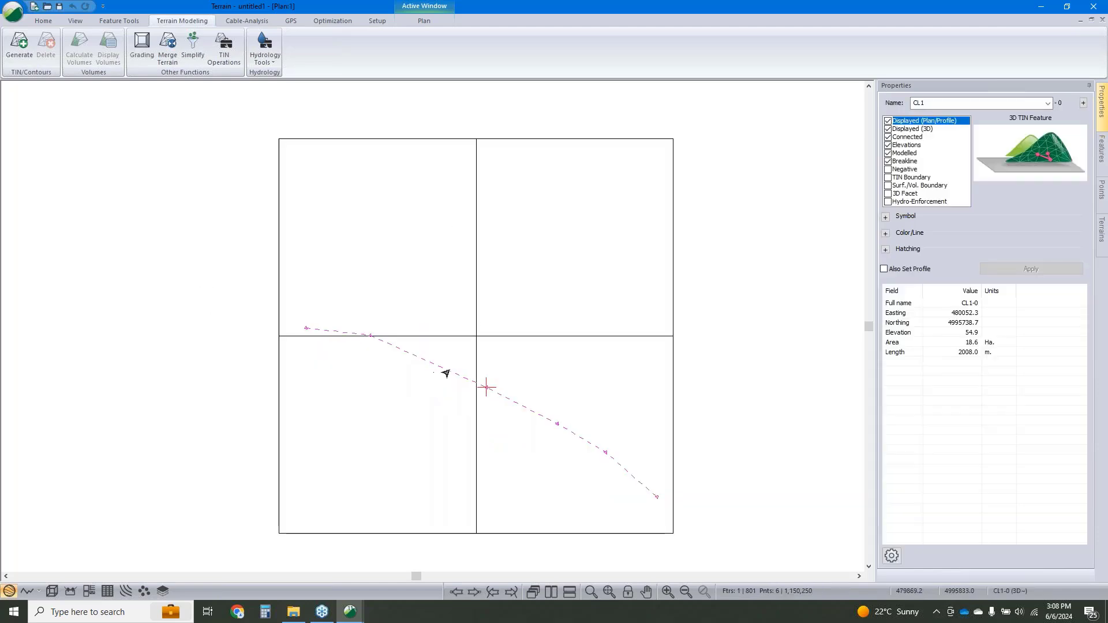
pyautogui.press('Delete')
# Step: Generate the TIN from the corridor points without major or minor contours and view the surface in 3D
pyautogui.click(8, 46)
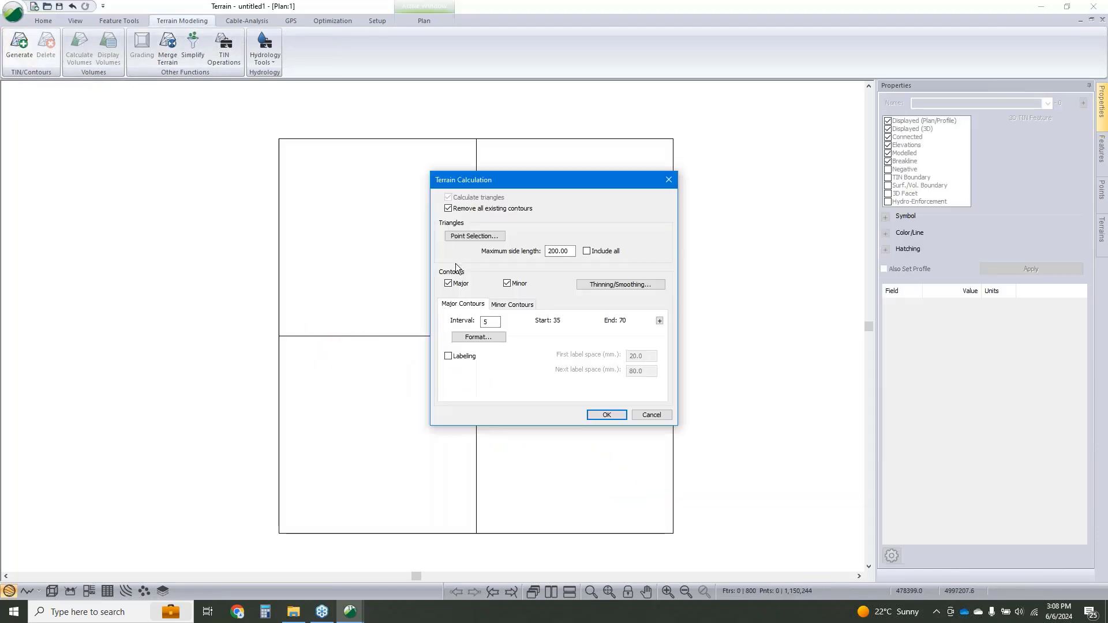
pyautogui.click(455, 284)
pyautogui.click(508, 283)
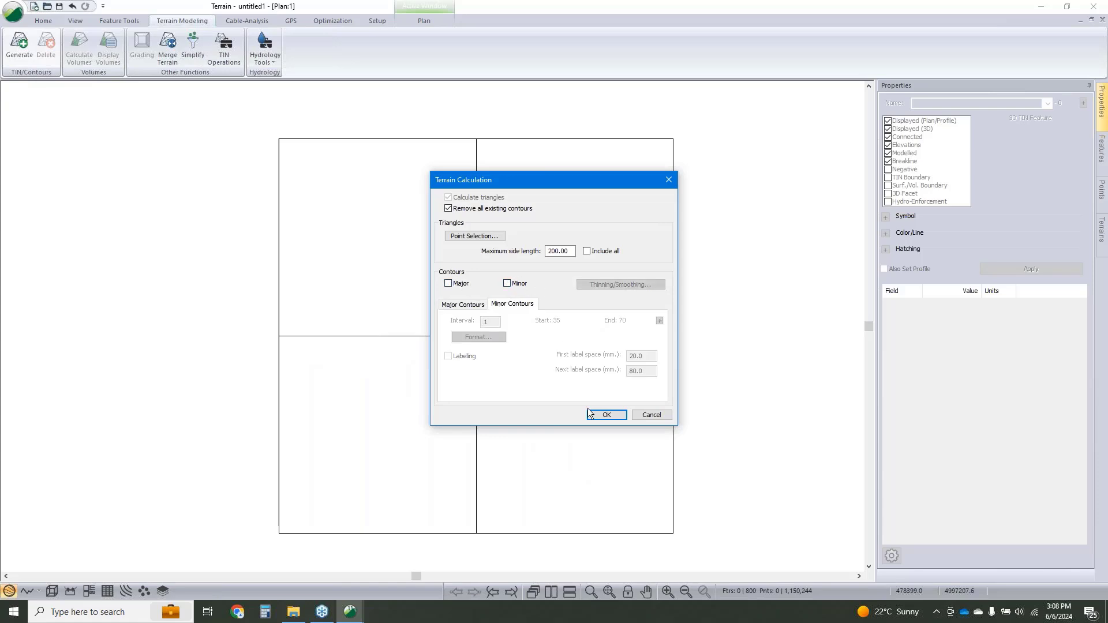
pyautogui.click(604, 416)
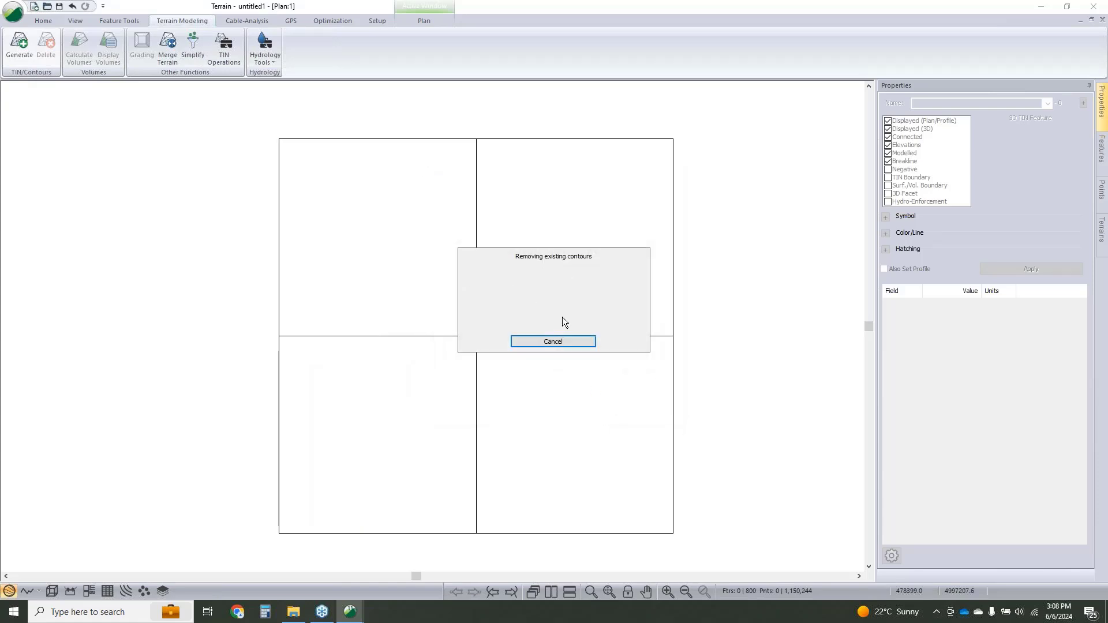
pyautogui.click(52, 592)
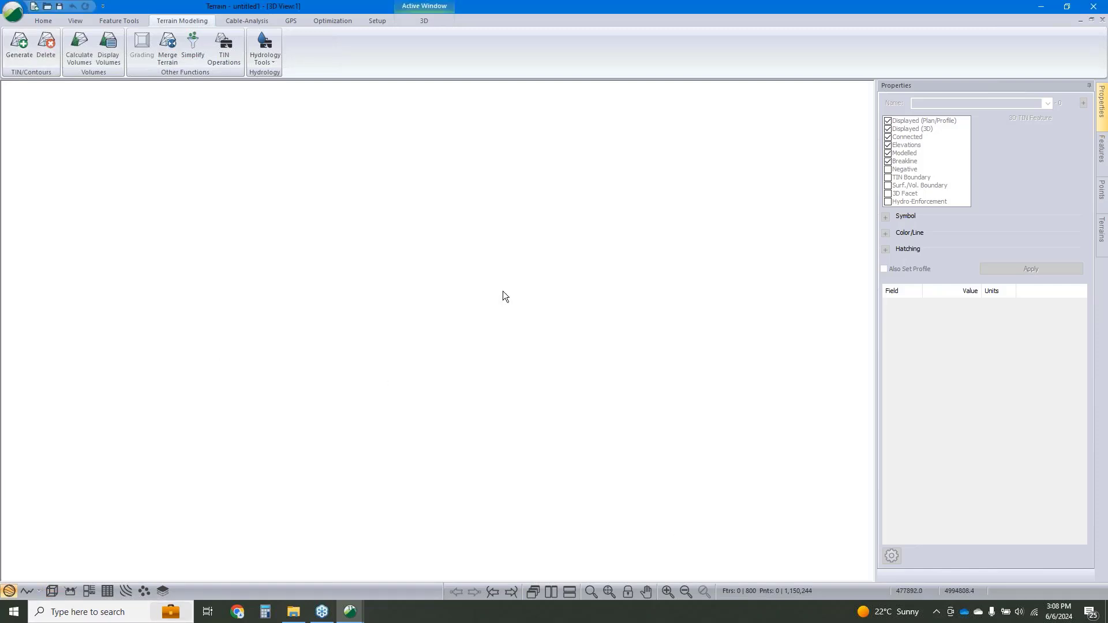
pyautogui.moveTo(497, 332); pyautogui.dragTo(571, 352)
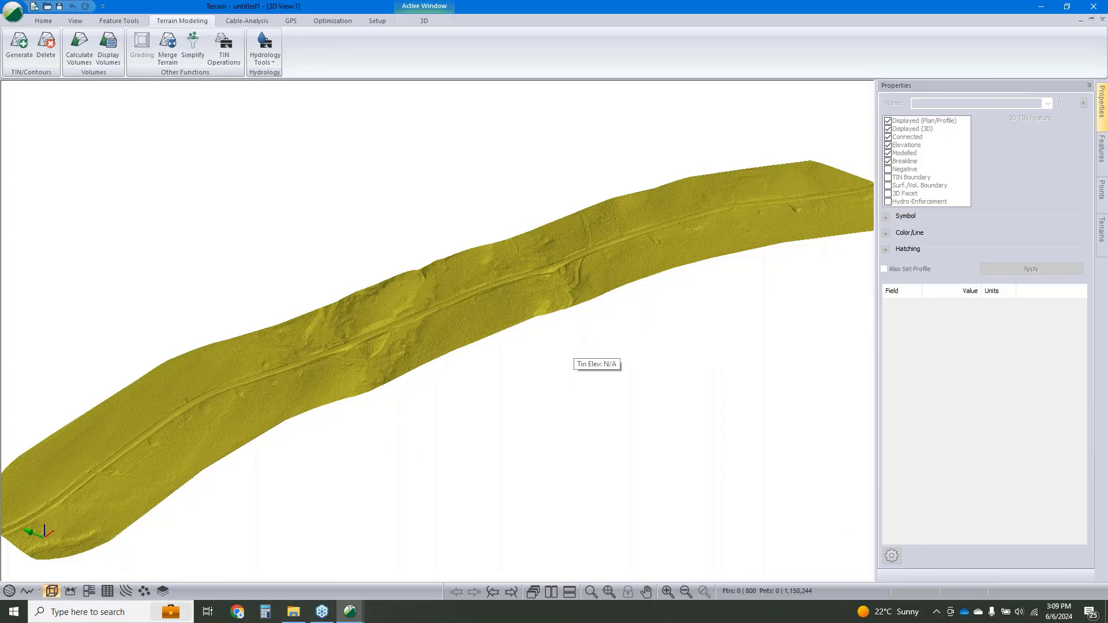
# Step: Try to merge Conv Surv.terx into the LiDAR surface and review the stitching breakline and offset options
pyautogui.click(171, 54)
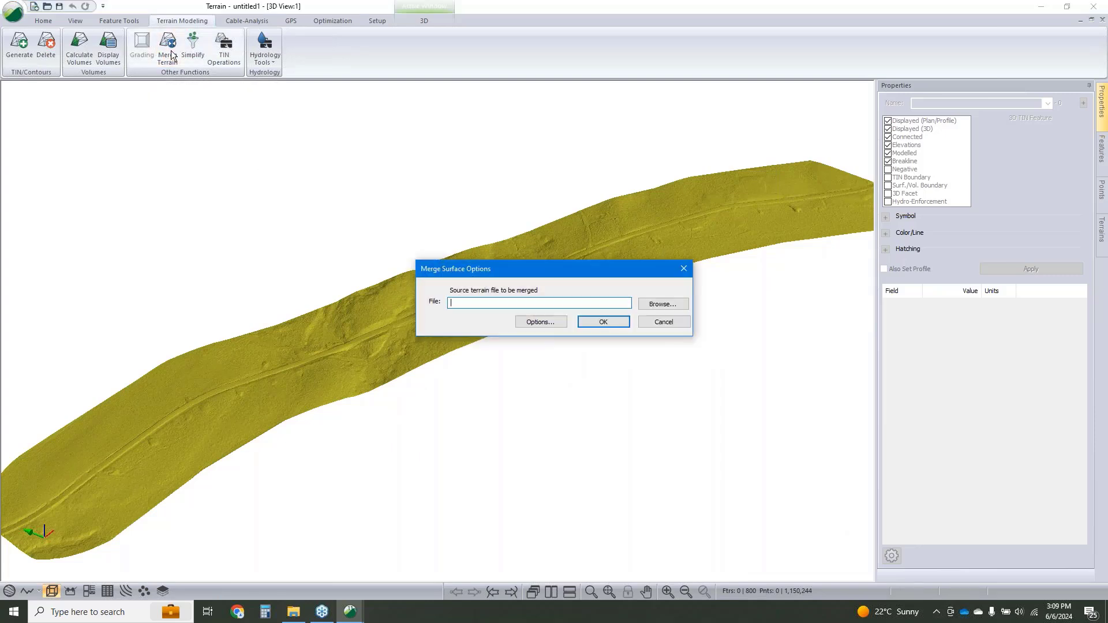
pyautogui.click(665, 305)
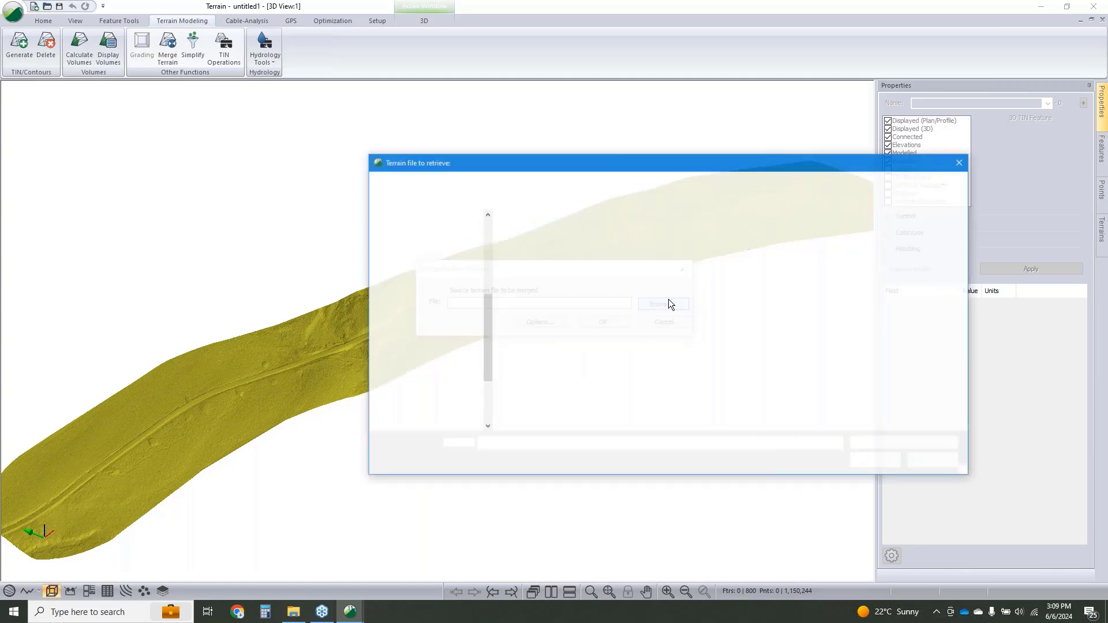
pyautogui.click(541, 247)
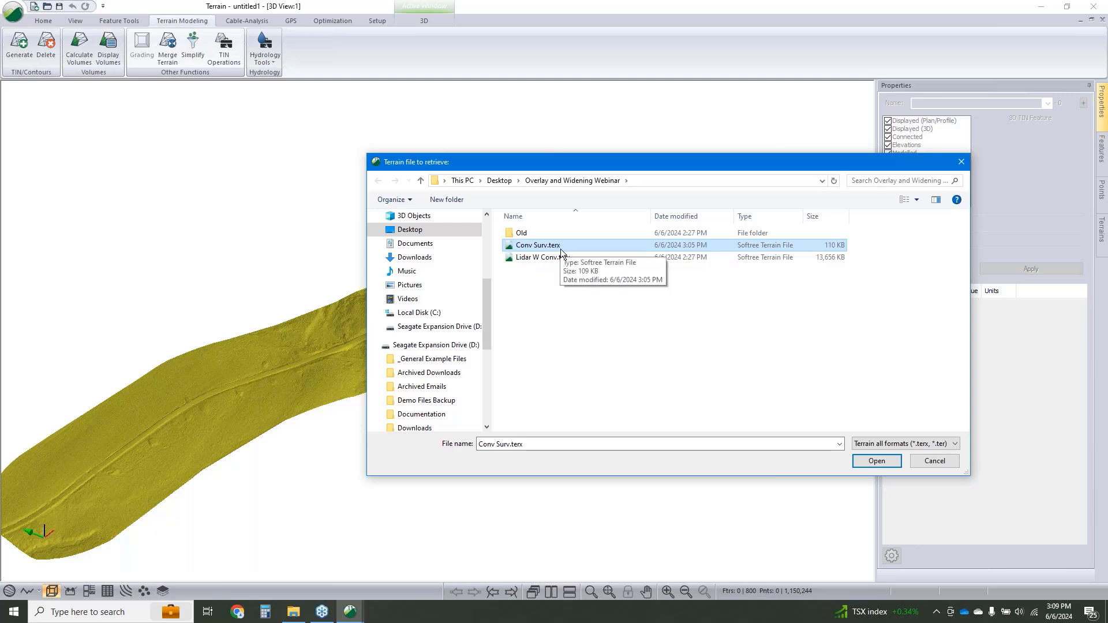
pyautogui.click(879, 462)
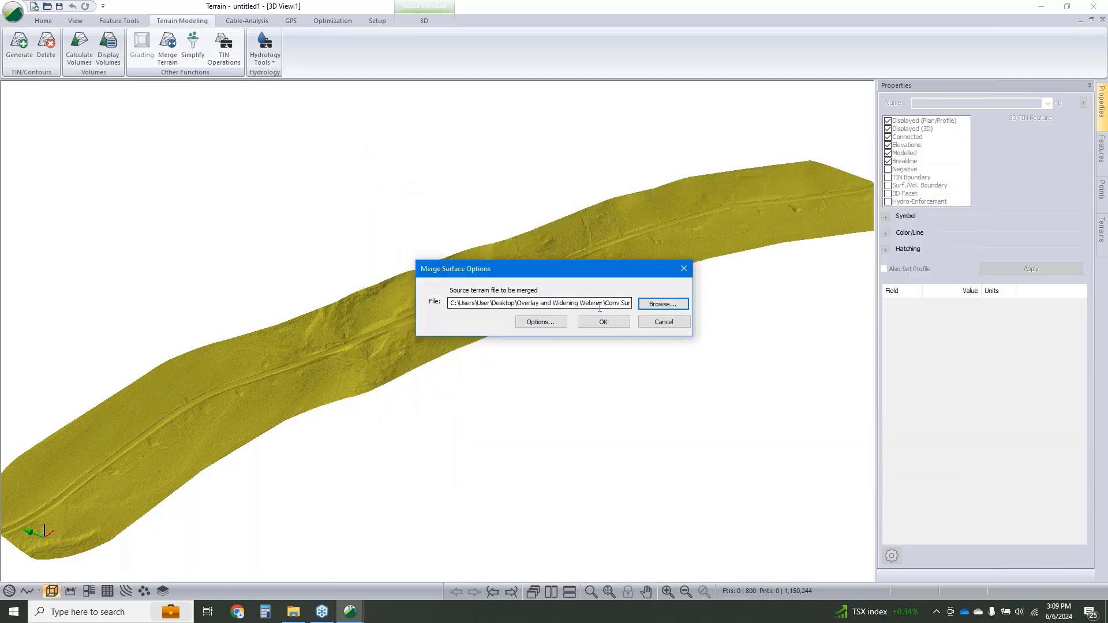
pyautogui.click(557, 322)
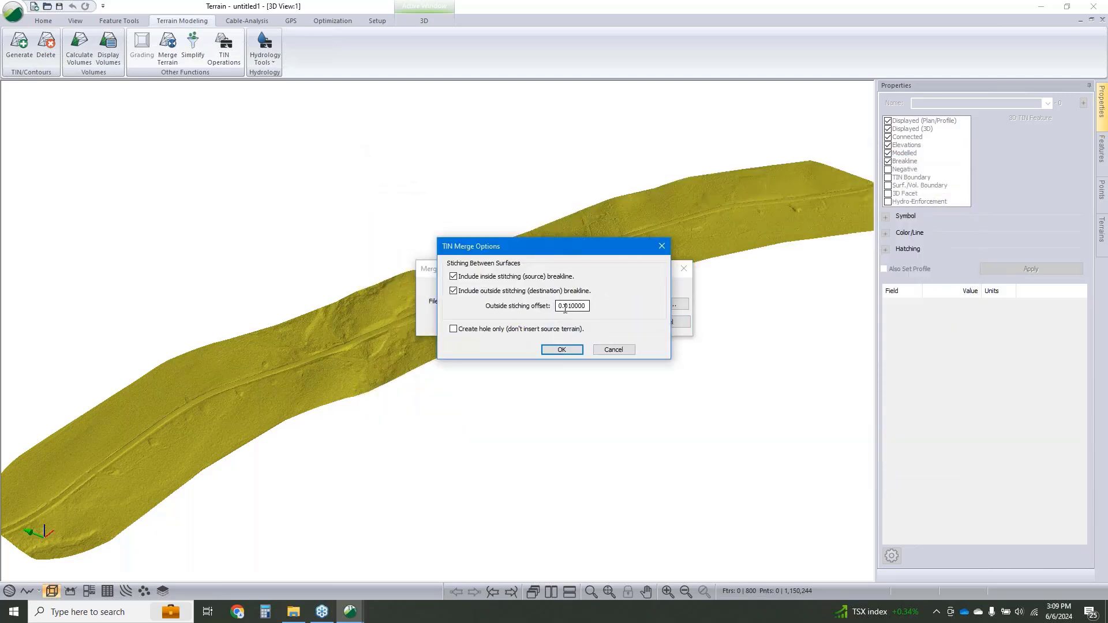
pyautogui.moveTo(565, 309); pyautogui.dragTo(664, 333)
pyautogui.write('3')
pyautogui.click(621, 351)
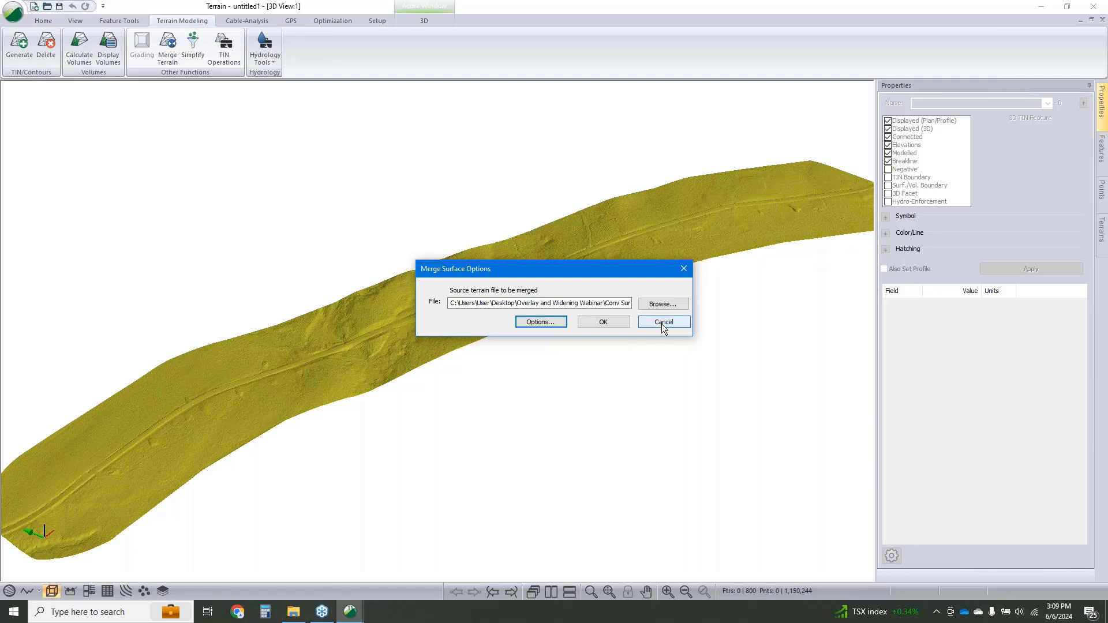
pyautogui.click(603, 321)
pyautogui.click(663, 322)
# Step: Switch to the Lidar W Conv.terx session and examine the conventional survey within the LiDAR points in 3D and plan views
pyautogui.moveTo(350, 611)
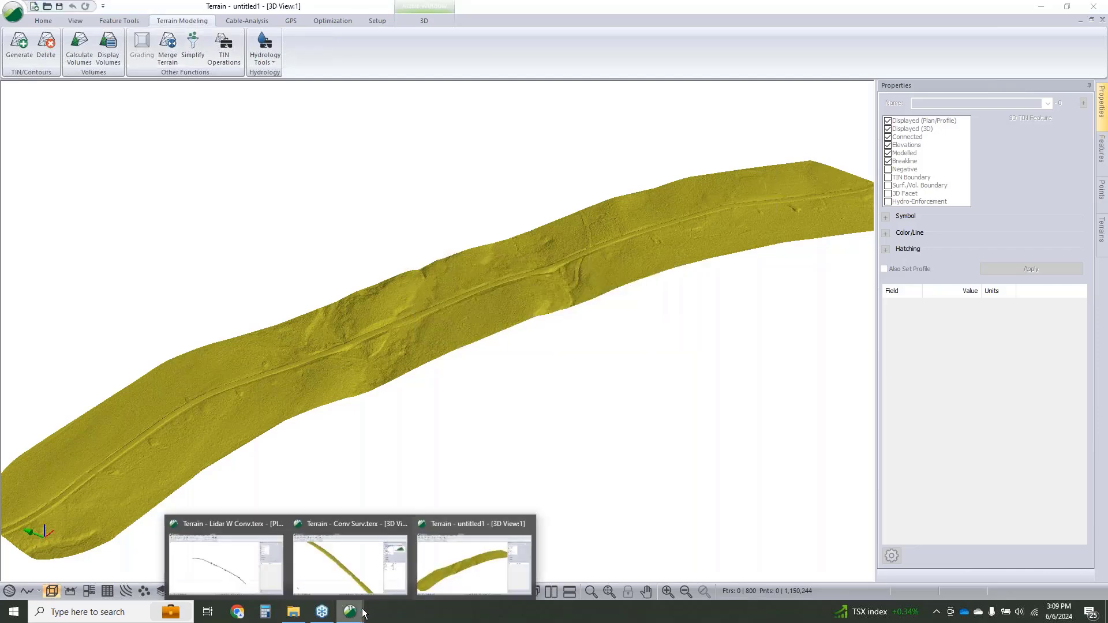
pyautogui.click(244, 529)
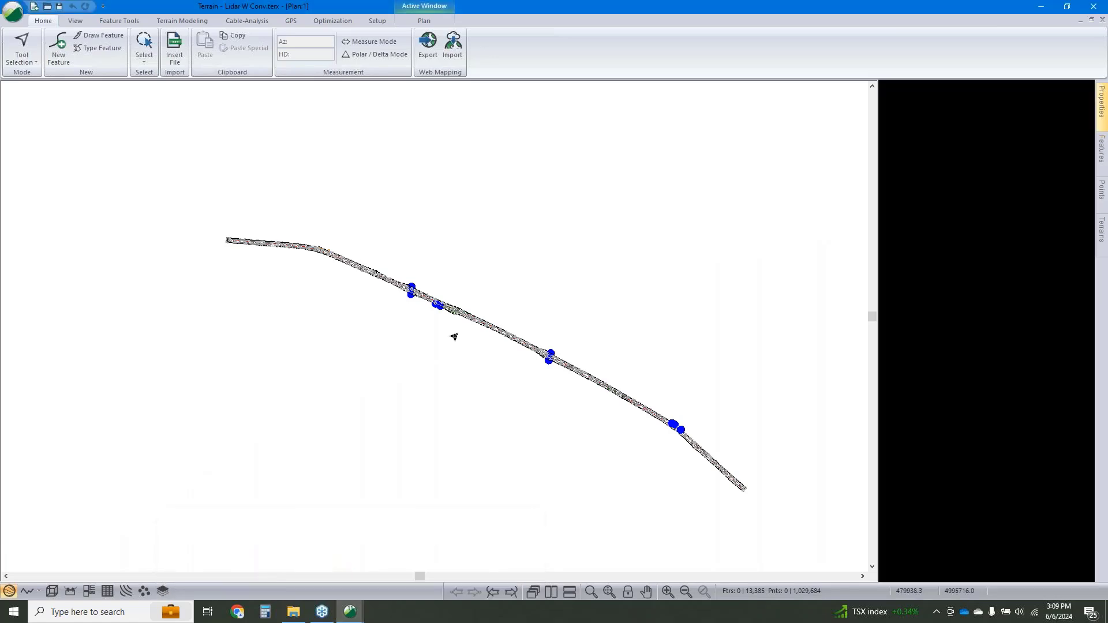
pyautogui.scroll(3, 428, 312)
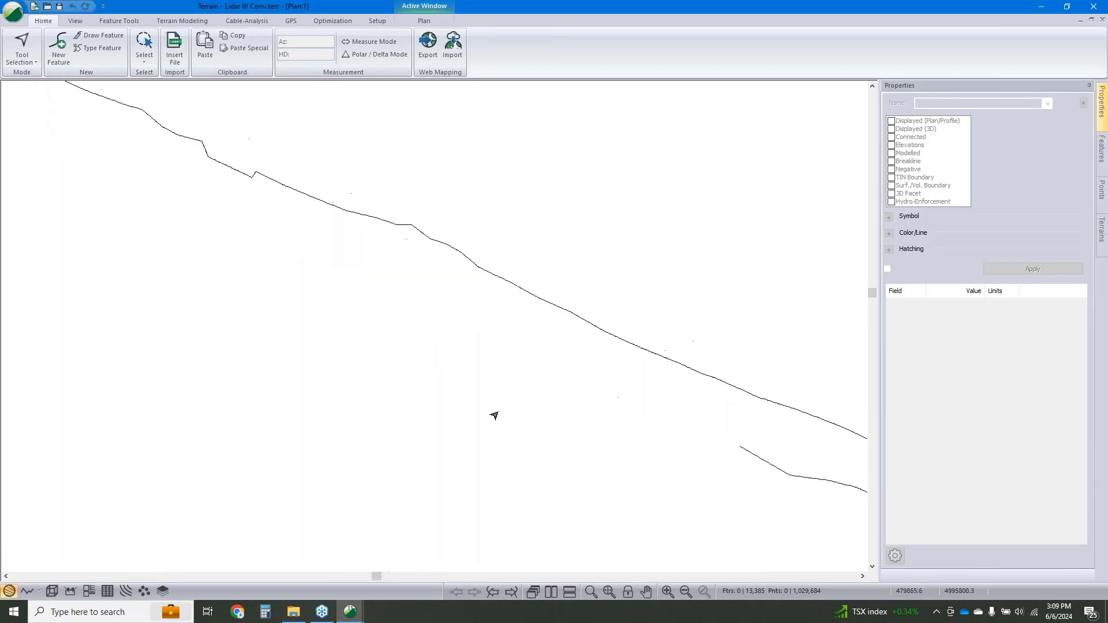
pyautogui.click(52, 591)
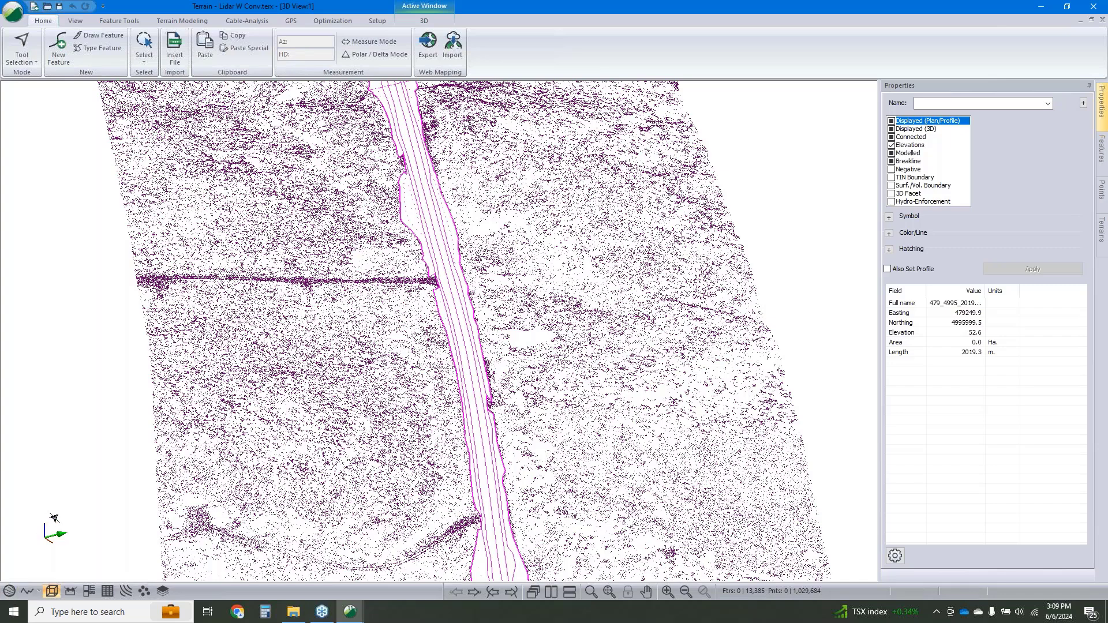
pyautogui.click(9, 591)
pyautogui.moveTo(383, 386); pyautogui.dragTo(454, 465, button='middle')
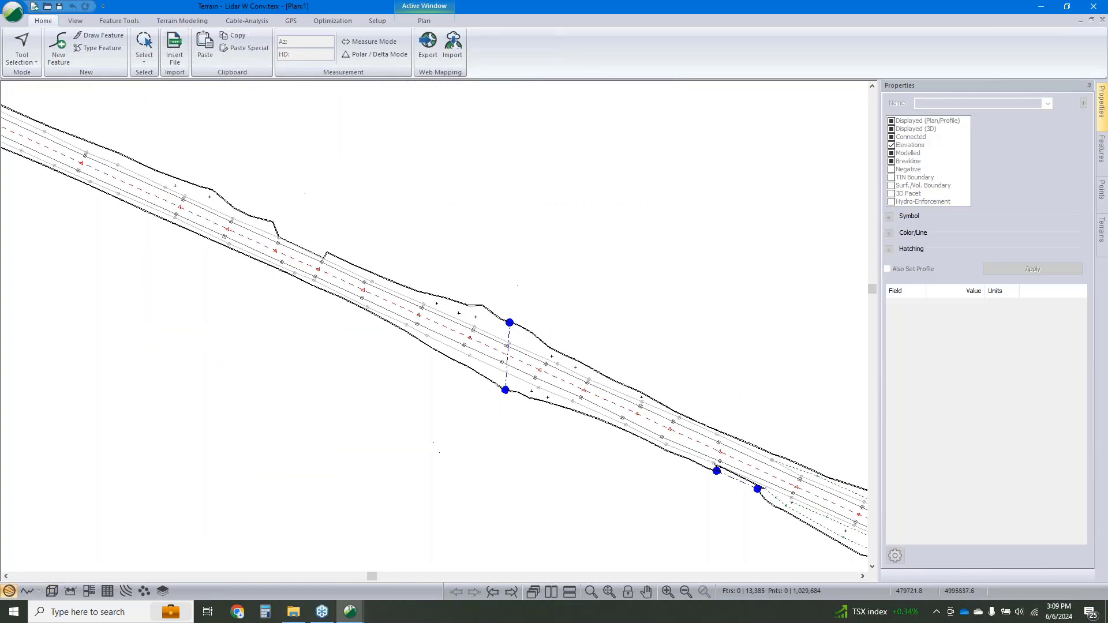
# Step: Generate the combined terrain's TIN with major and minor contours and save Lidar W Conv.terx
pyautogui.moveTo(129, 299); pyautogui.dragTo(400, 401, button='middle')
pyautogui.scroll(3, 476, 334)
pyautogui.scroll(-2, 433, 385)
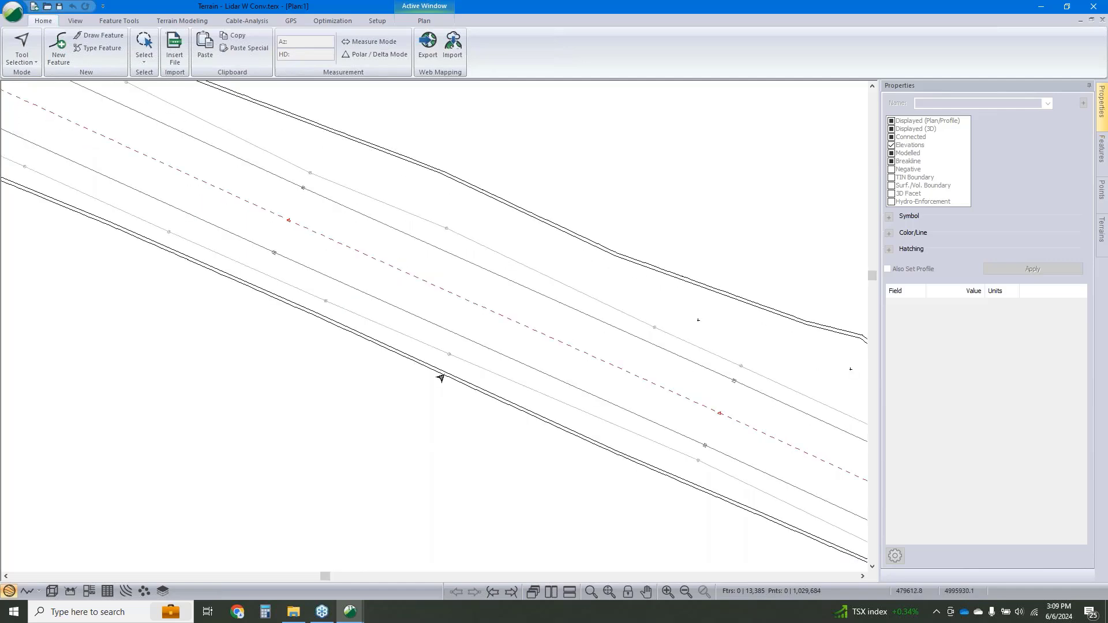
pyautogui.scroll(5, 445, 382)
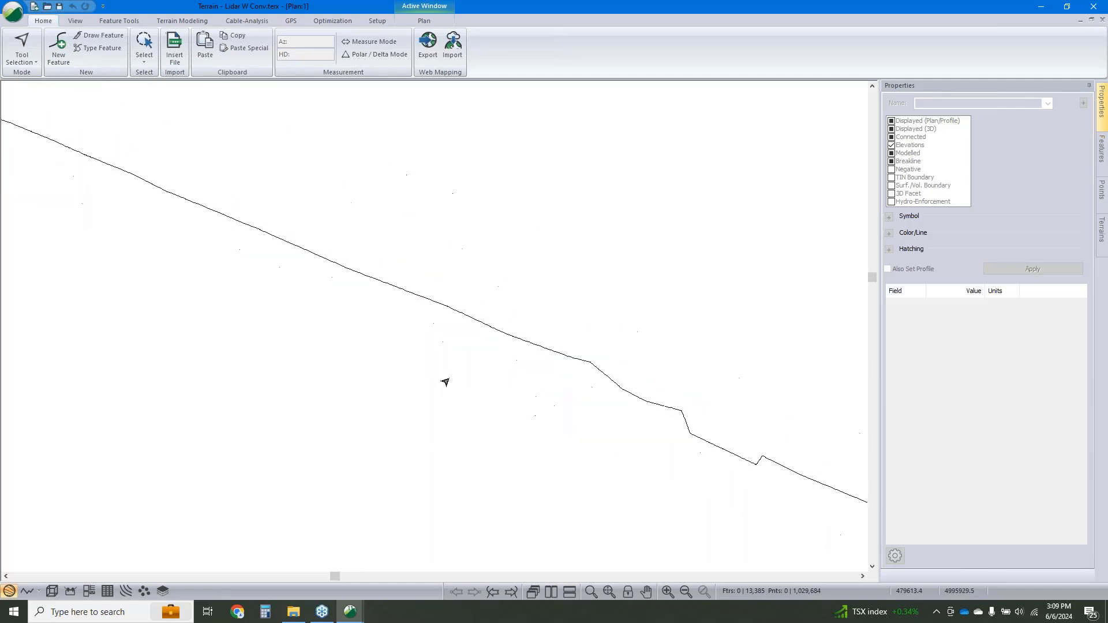
pyautogui.click(179, 21)
pyautogui.click(8, 39)
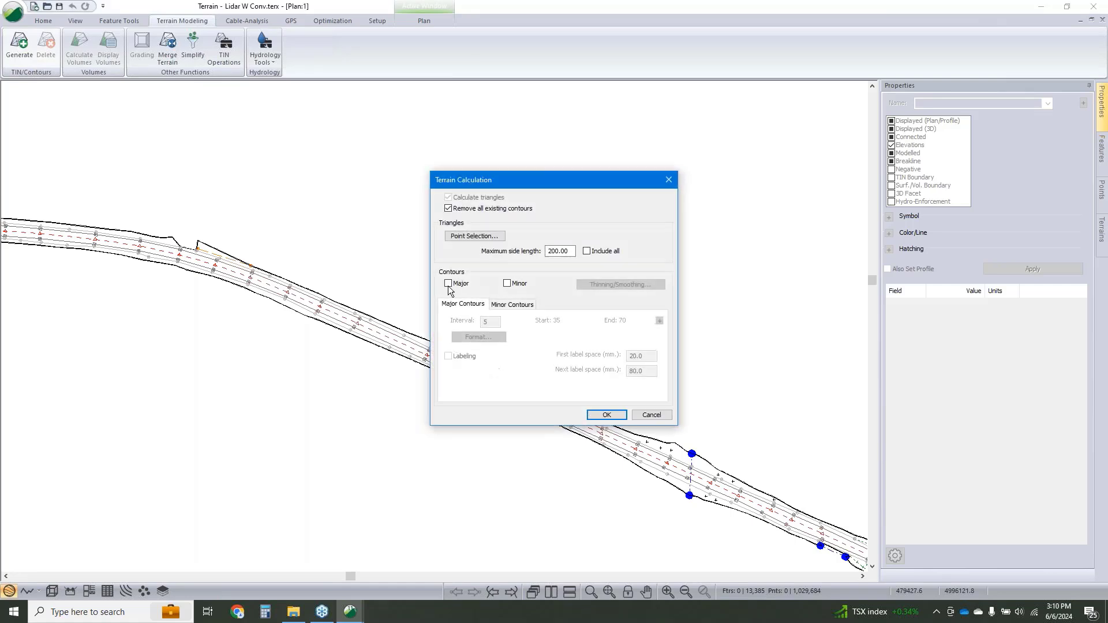
pyautogui.click(448, 284)
pyautogui.click(508, 284)
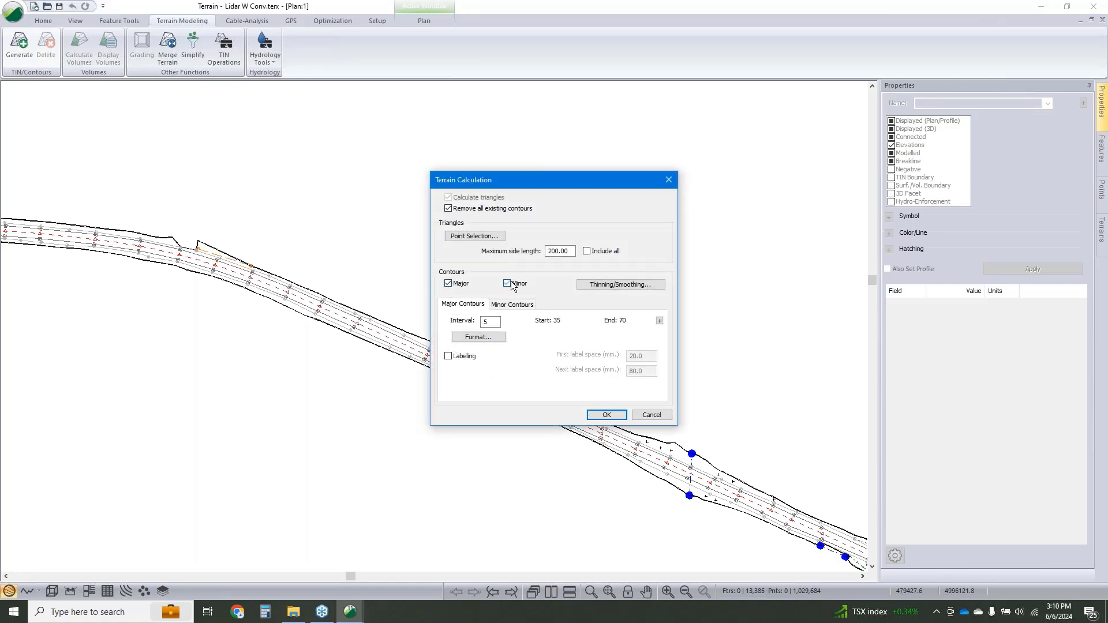
pyautogui.click(605, 418)
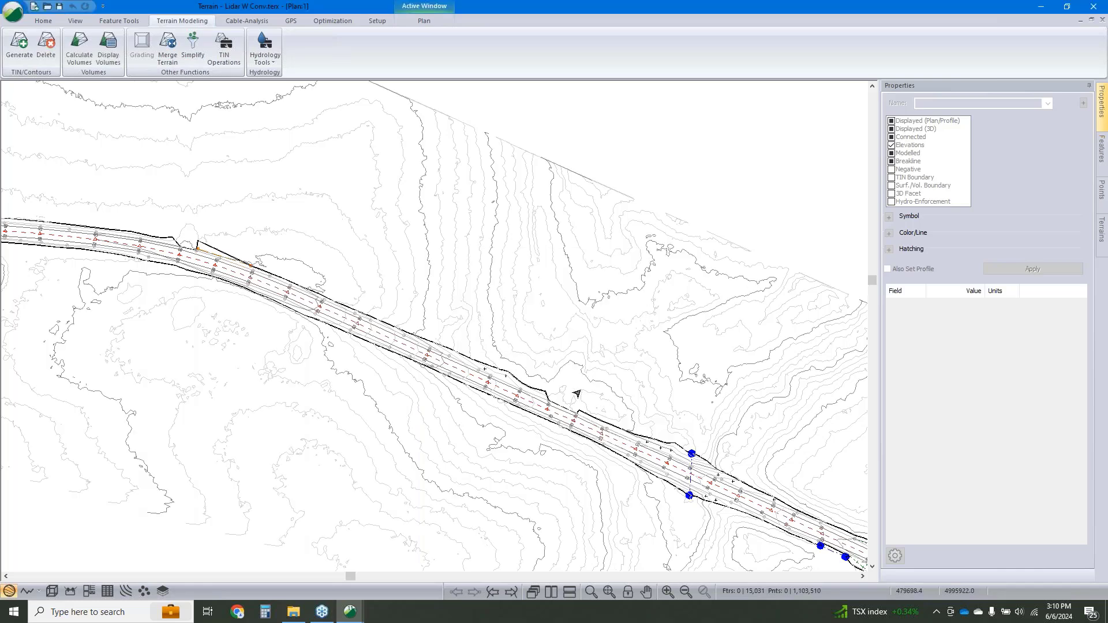
pyautogui.scroll(-4, 577, 393)
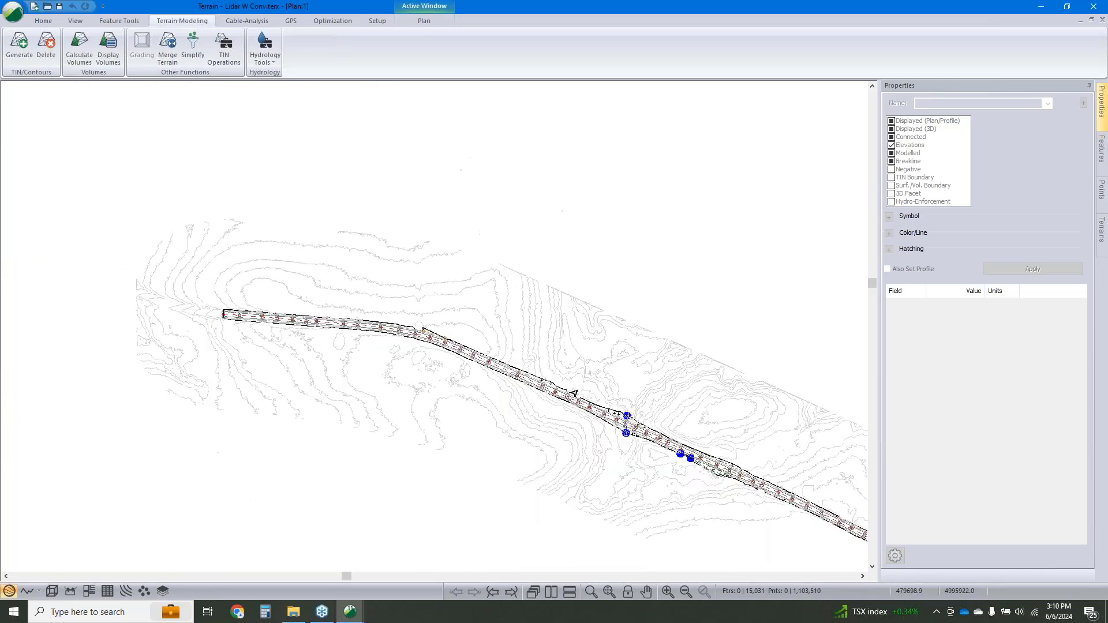
pyautogui.click(60, 8)
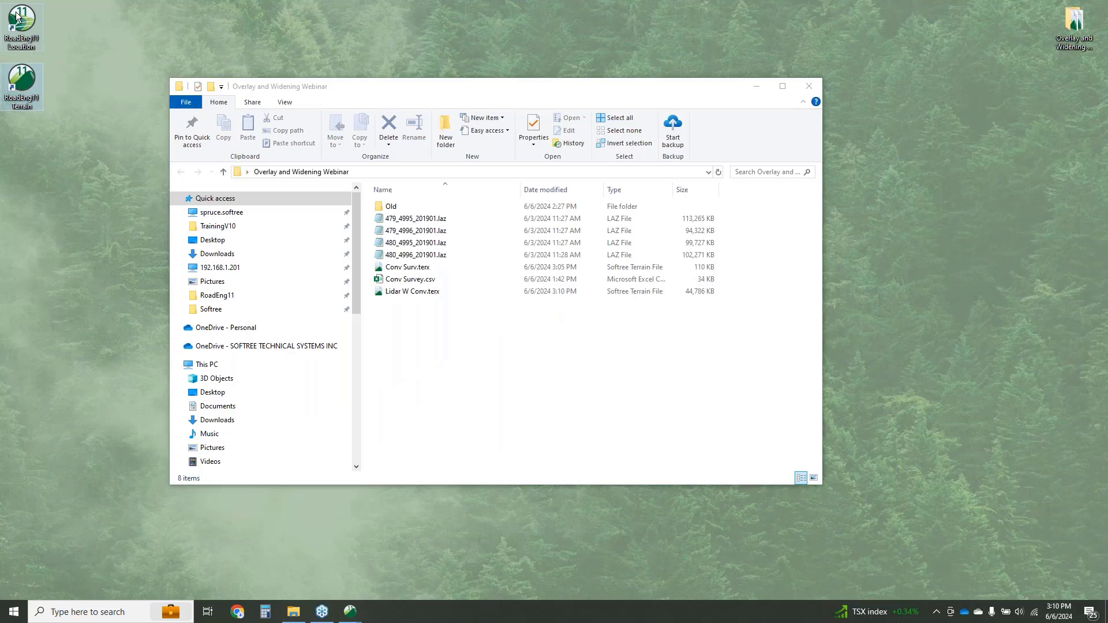
# Step: Switch to RoadEng Location and start a new design using Lidar W Conv.terx as the original ground terrain surface
pyautogui.click(17, 17)
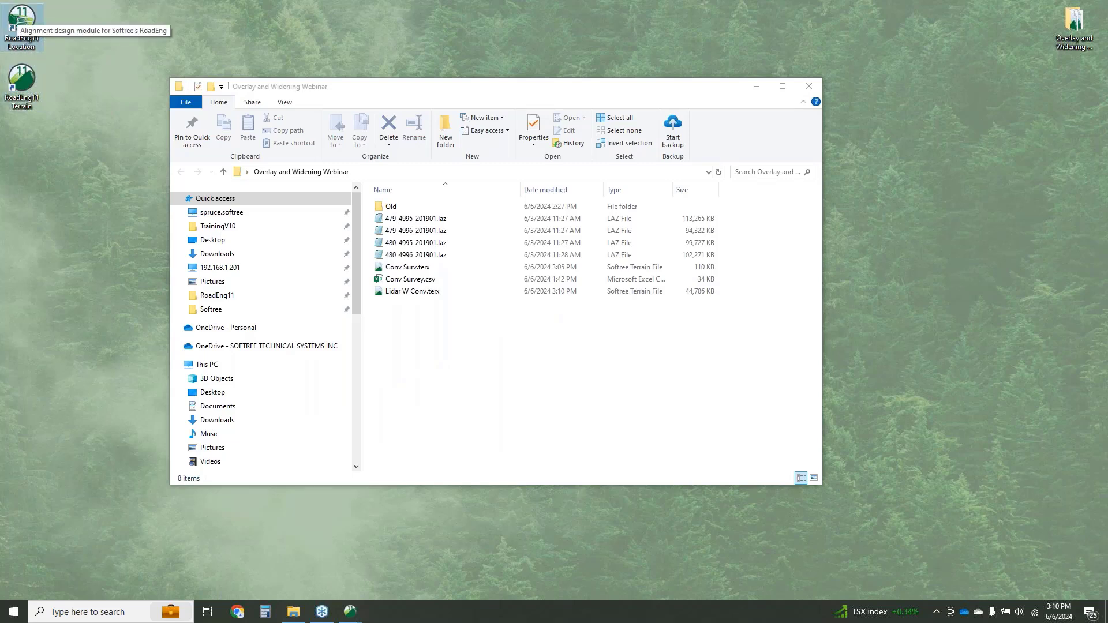
pyautogui.doubleClick(17, 18)
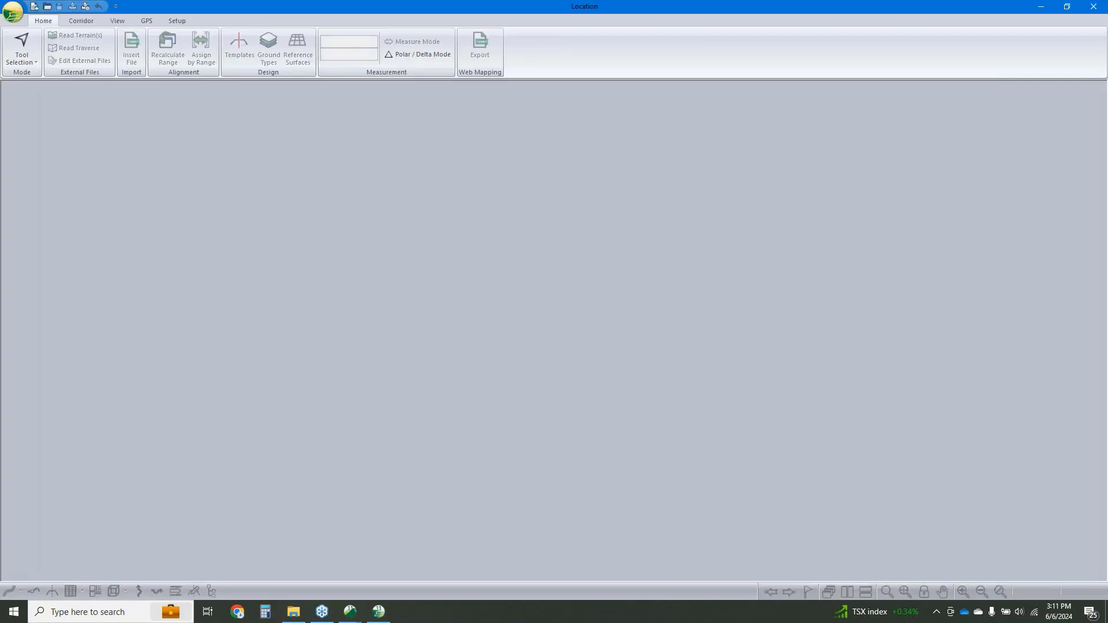
pyautogui.click(12, 11)
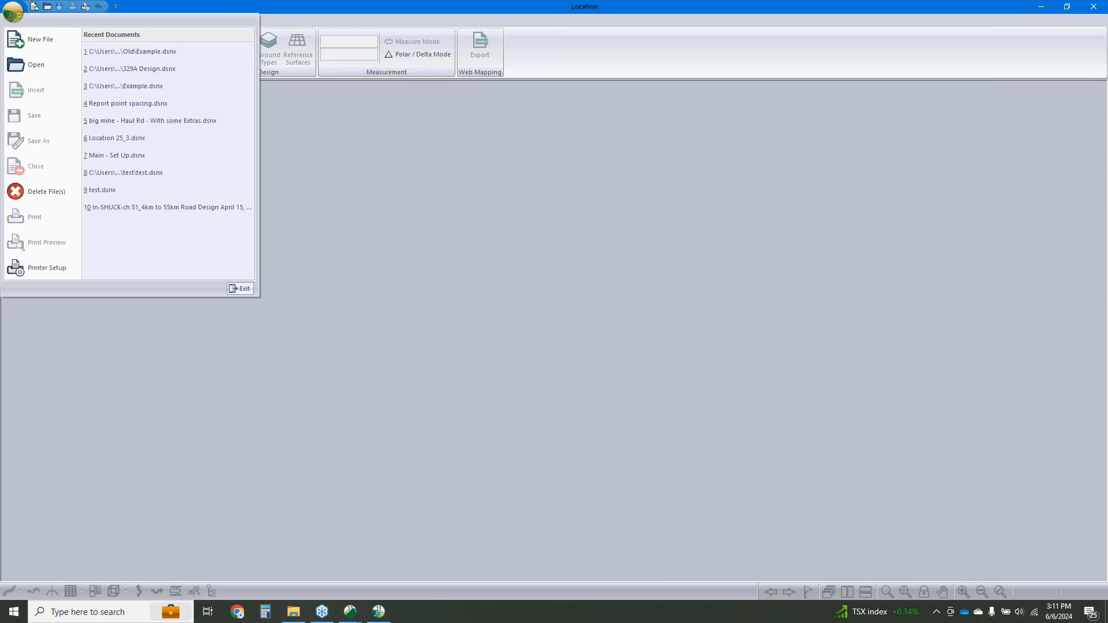
pyautogui.click(39, 44)
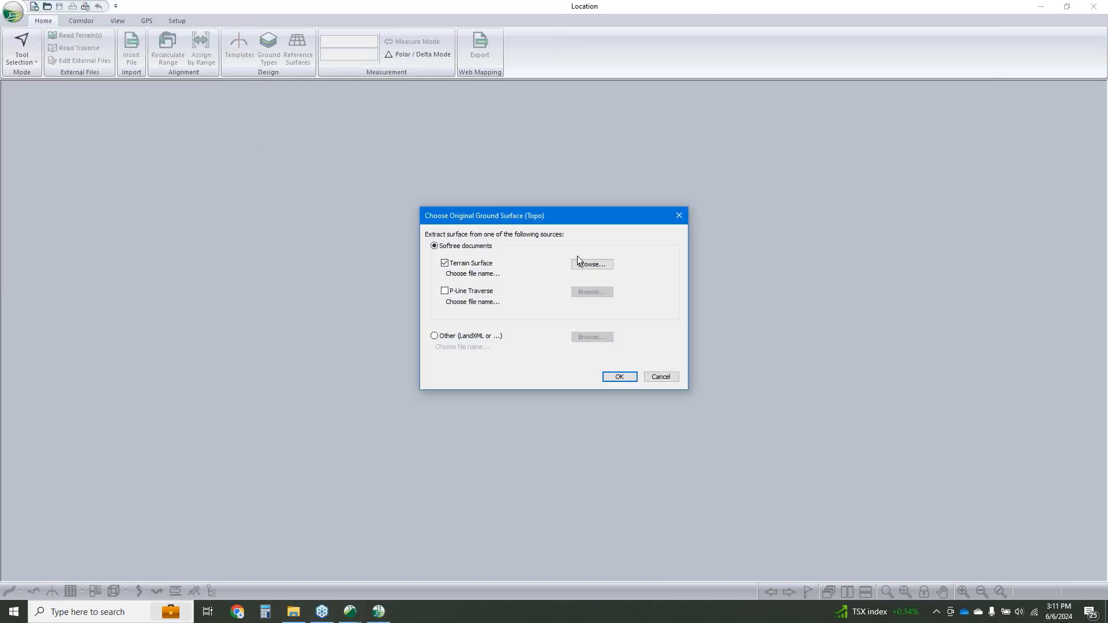
pyautogui.click(590, 264)
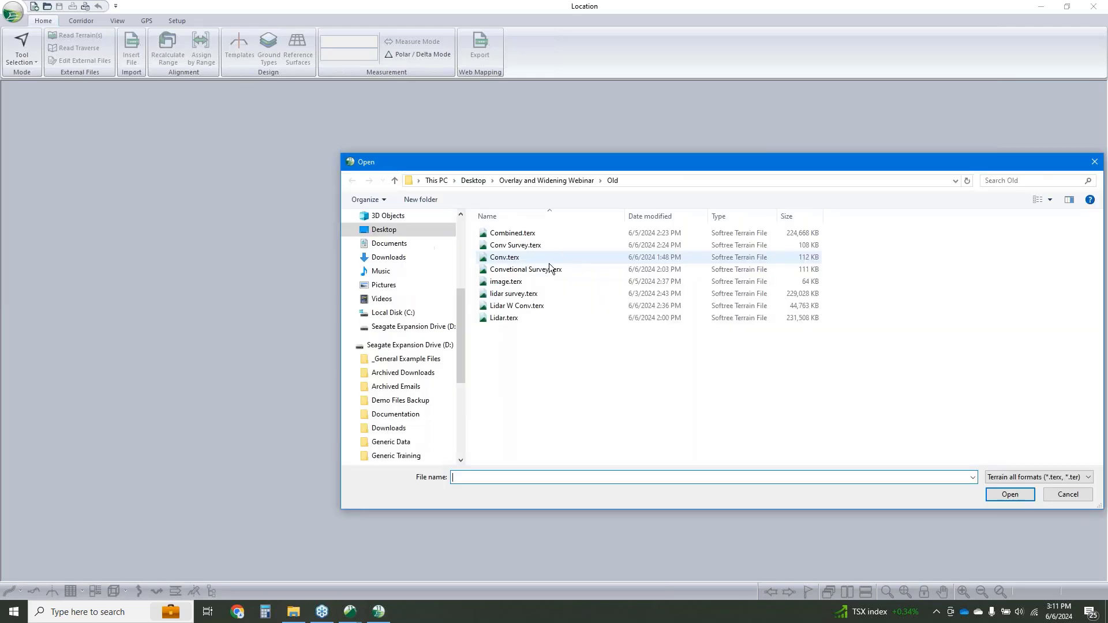
pyautogui.click(512, 180)
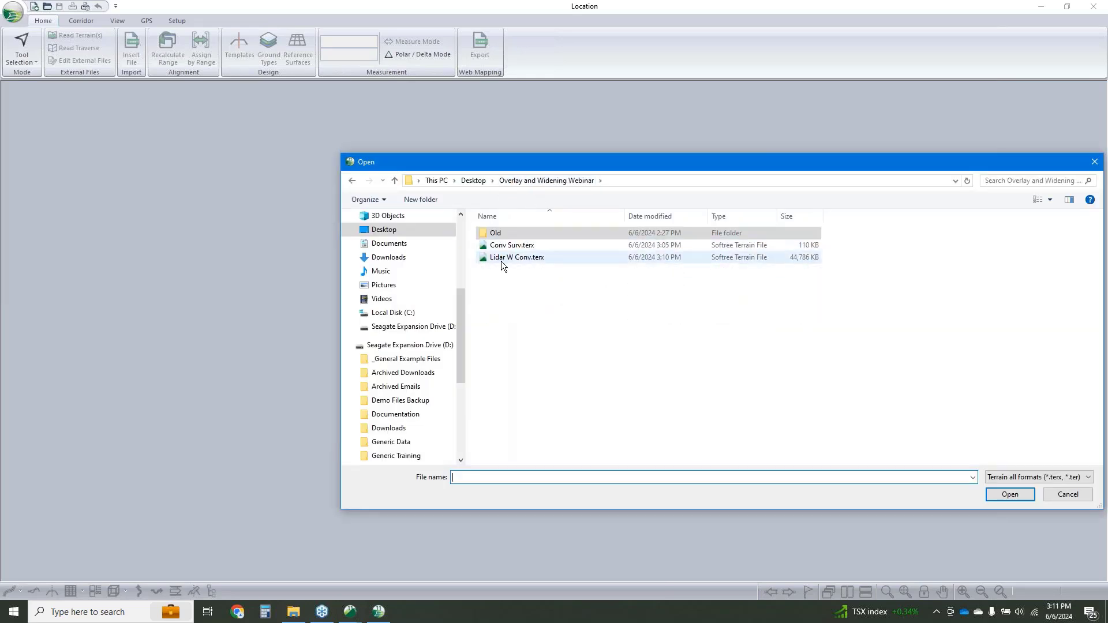
pyautogui.click(523, 258)
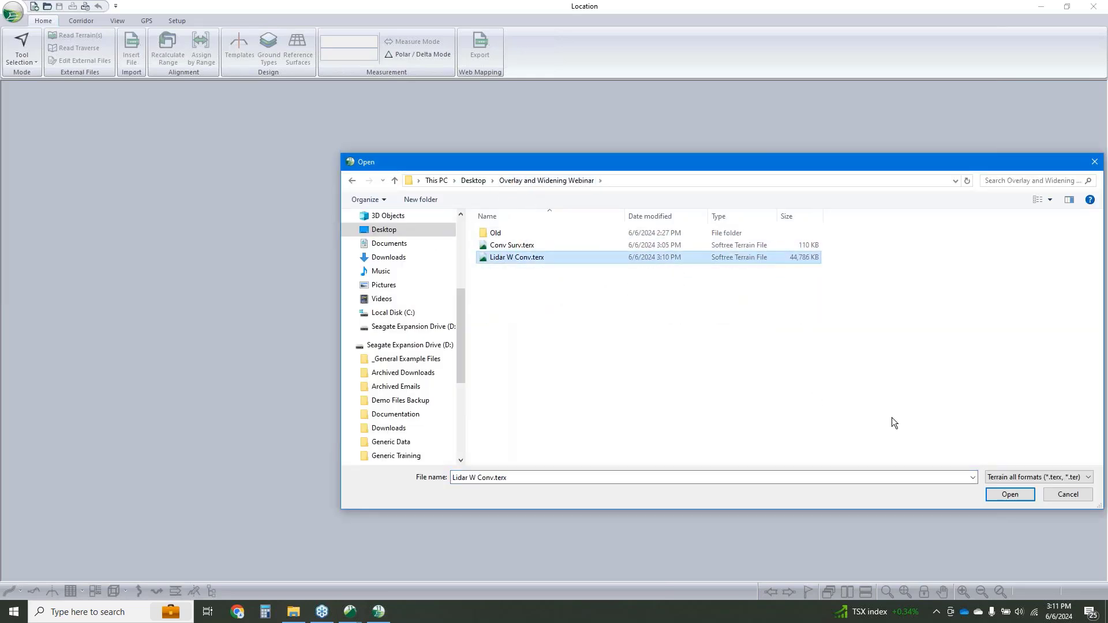
pyautogui.click(996, 495)
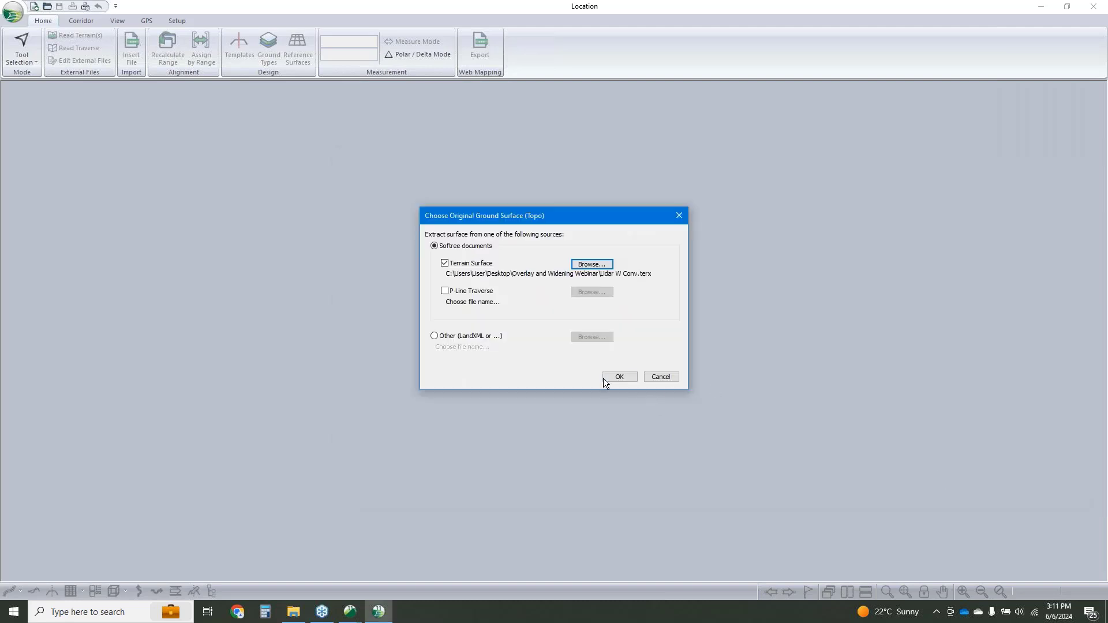
pyautogui.click(622, 377)
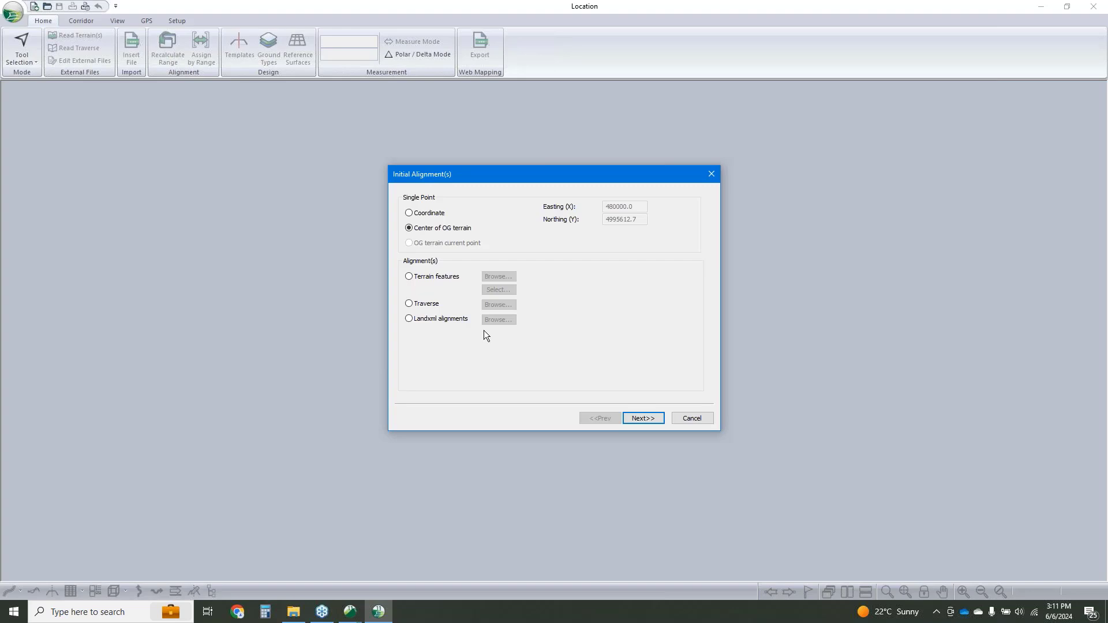
# Step: Create the initial alignment from the terrain feature CL1-0, using the default standard template and default corridor surfaces
pyautogui.click(423, 278)
pyautogui.click(455, 245)
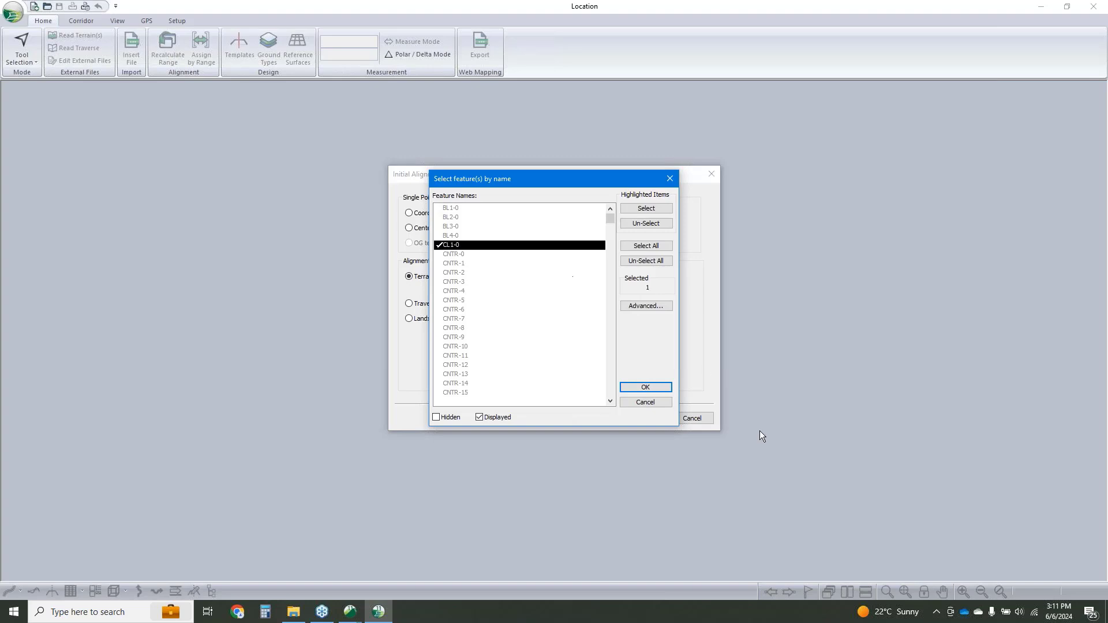
pyautogui.click(660, 390)
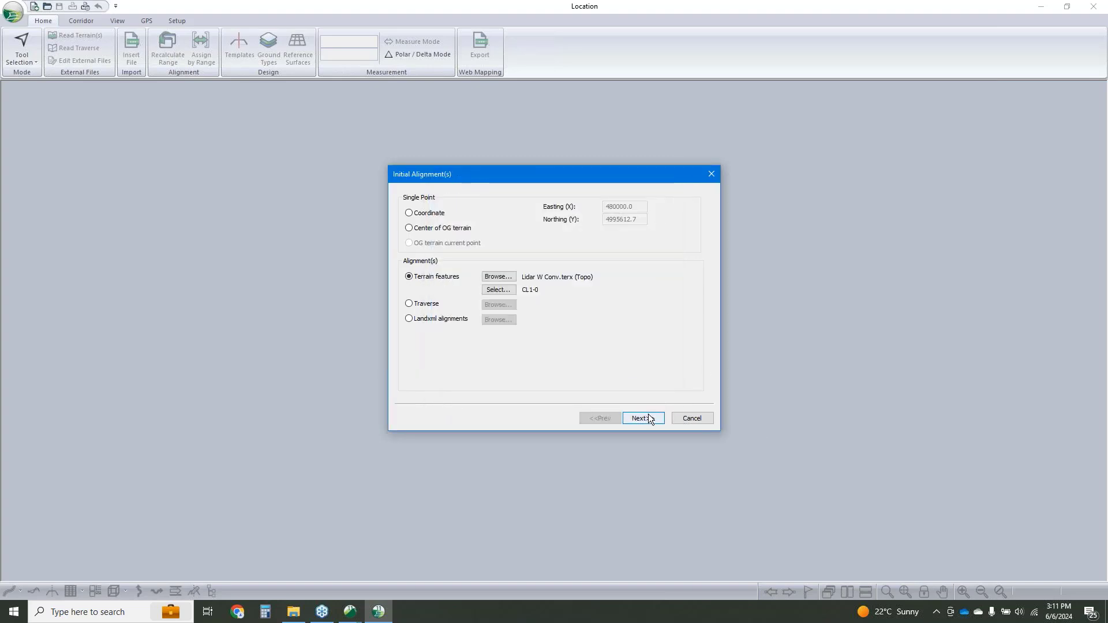
pyautogui.click(642, 419)
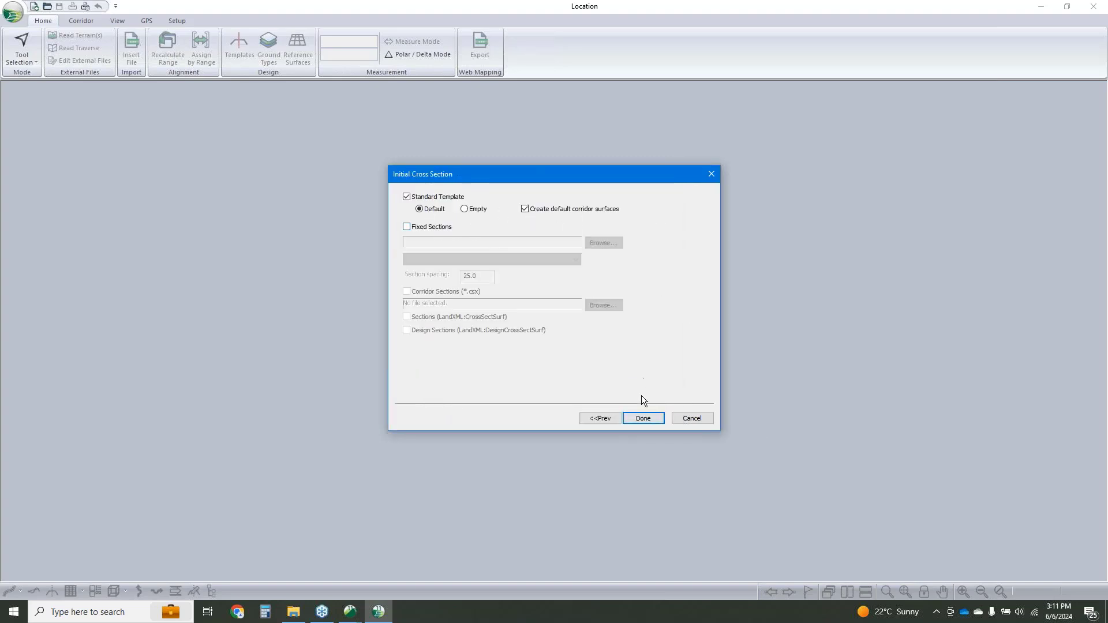
pyautogui.click(644, 419)
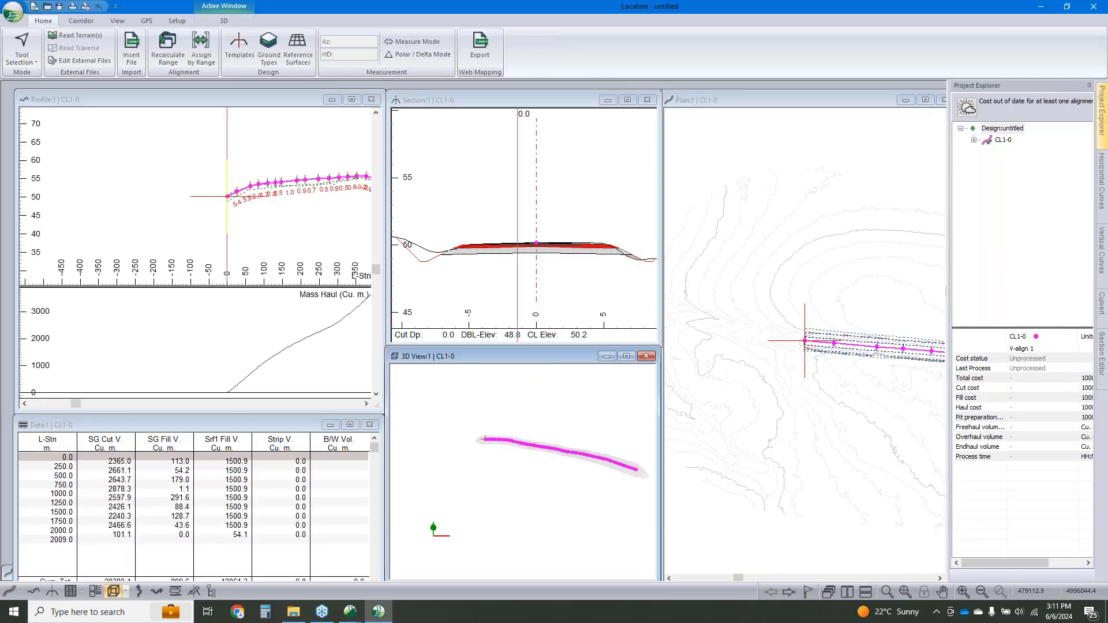
# Step: Try converting the CL1-0 polyline to an alignment with curves, using a minimum radius of 200 m and a maximum offset of 1 m
pyautogui.scroll(5, 792, 369)
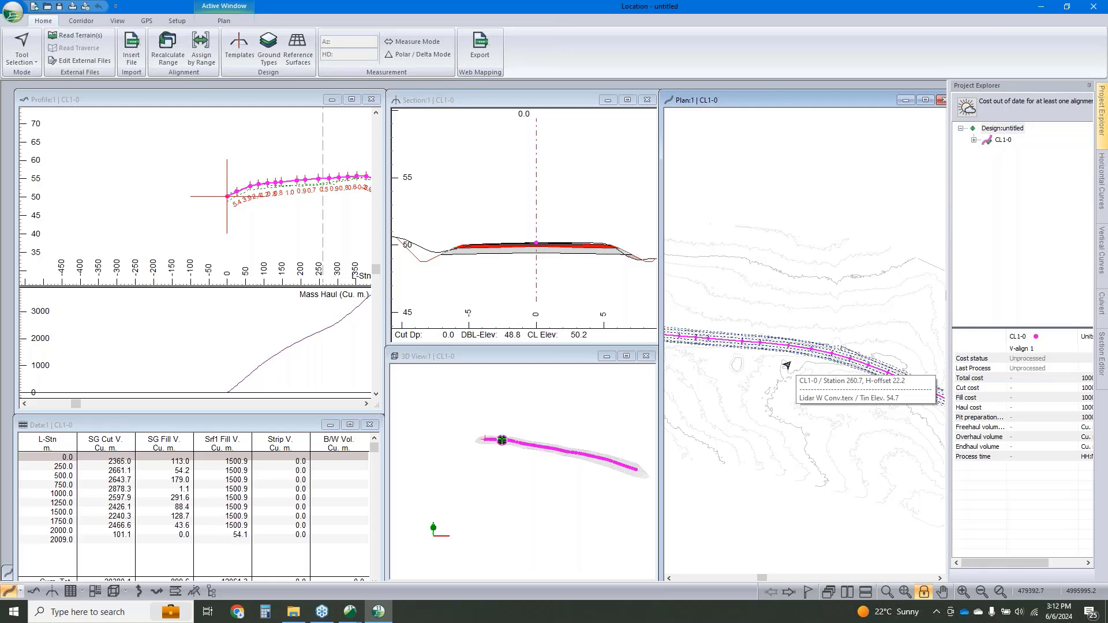
pyautogui.click(81, 21)
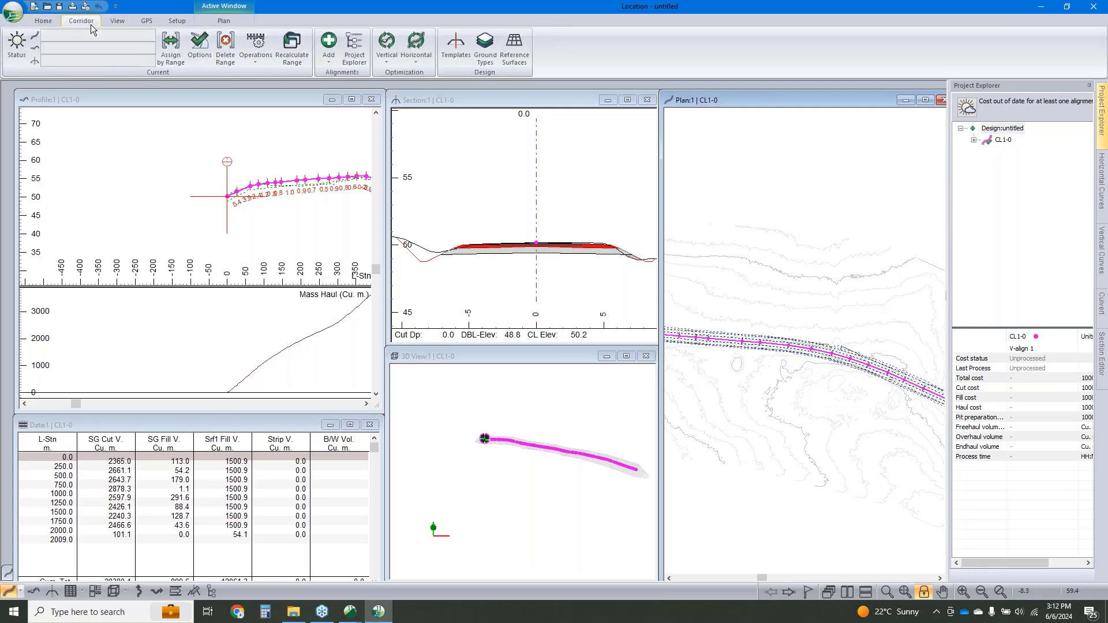
pyautogui.click(256, 45)
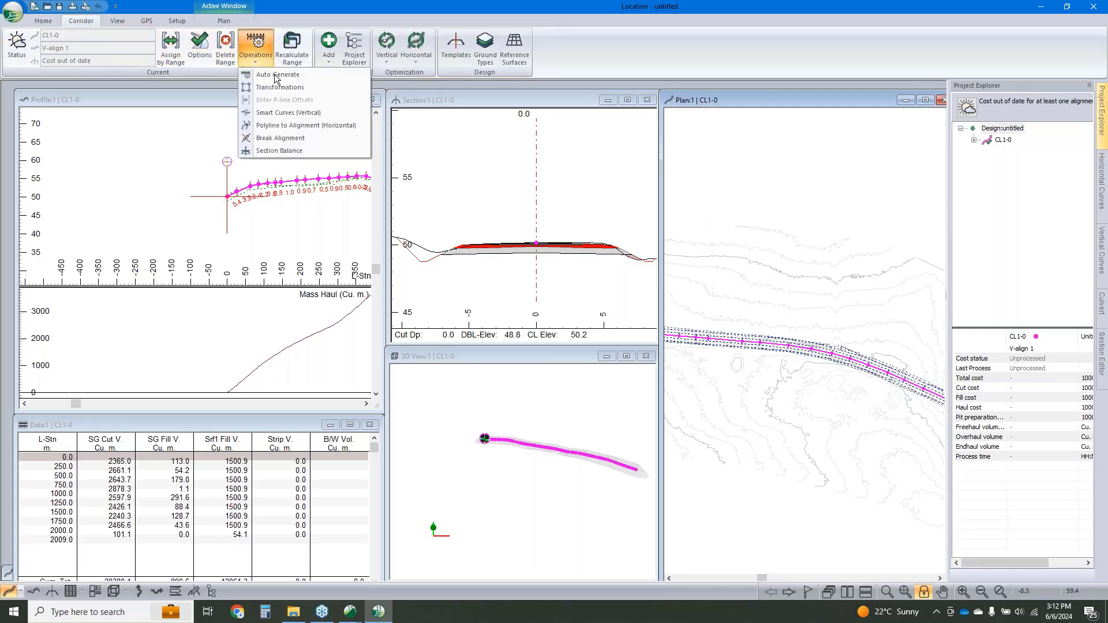
pyautogui.click(291, 128)
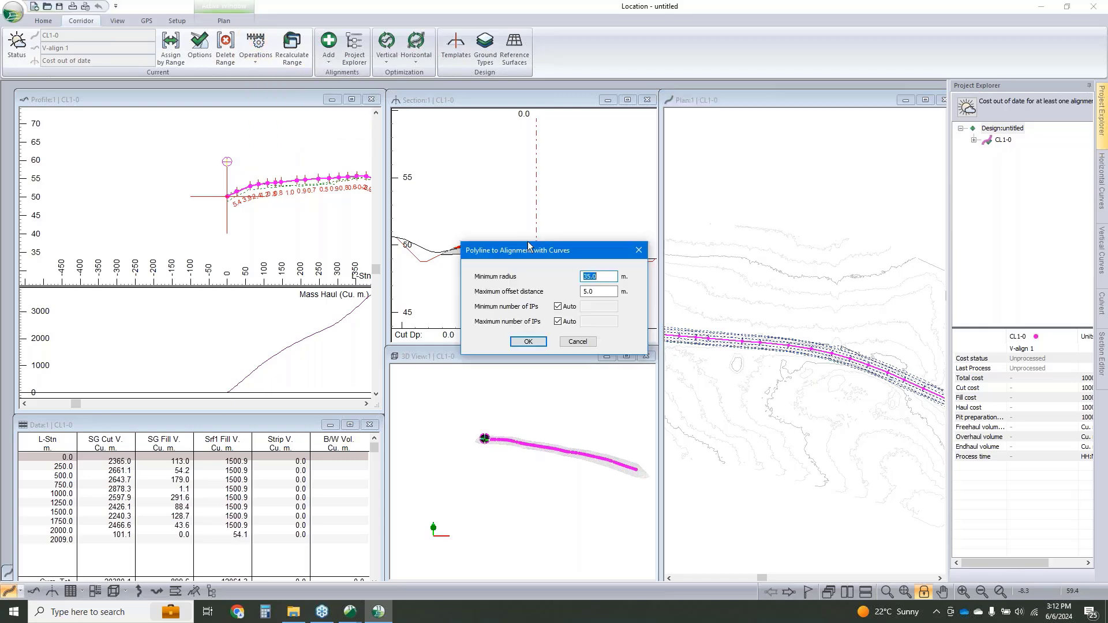
pyautogui.write('200')
pyautogui.press('Tab')
pyautogui.write('1')
pyautogui.click(532, 344)
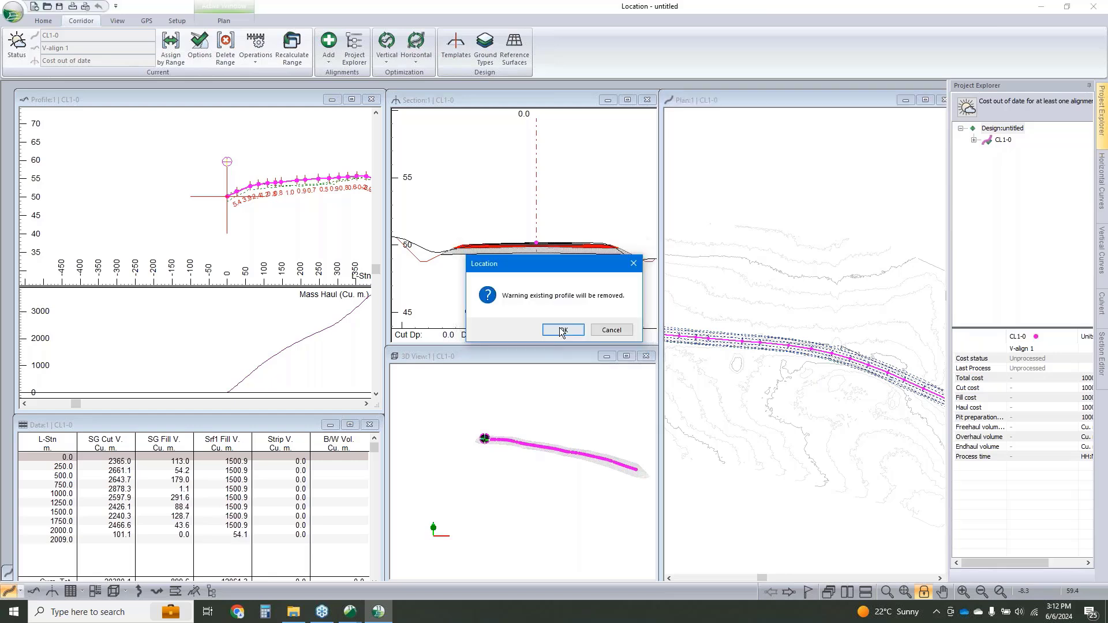
pyautogui.click(559, 328)
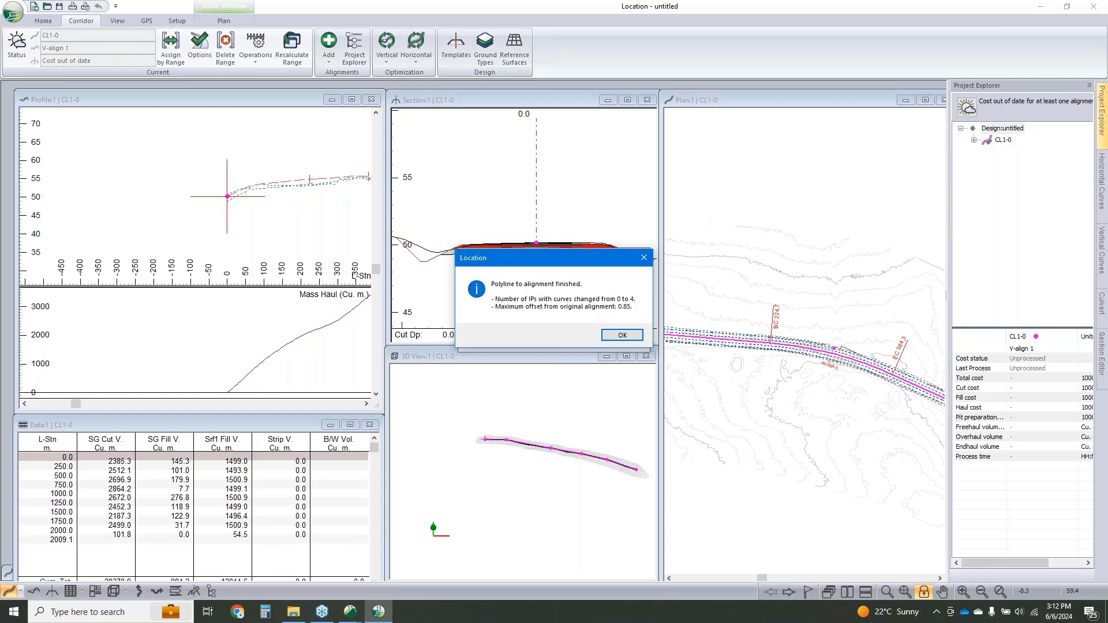
pyautogui.click(613, 335)
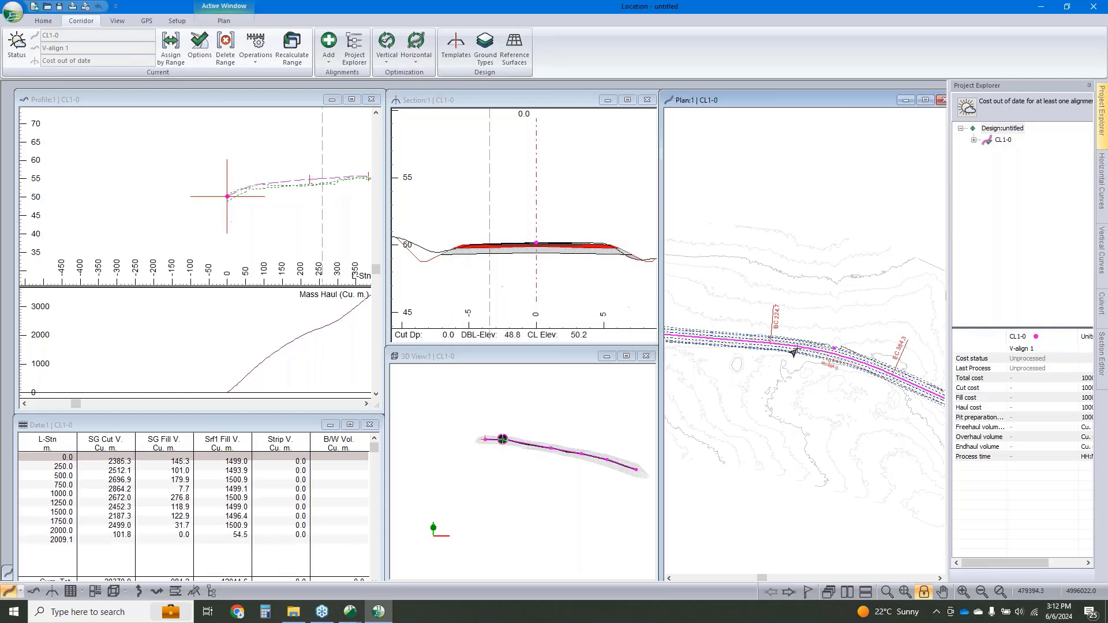
# Step: Undo the polyline-to-alignment conversion and recalculate the road alignment
pyautogui.moveTo(841, 372); pyautogui.dragTo(797, 333, button='middle')
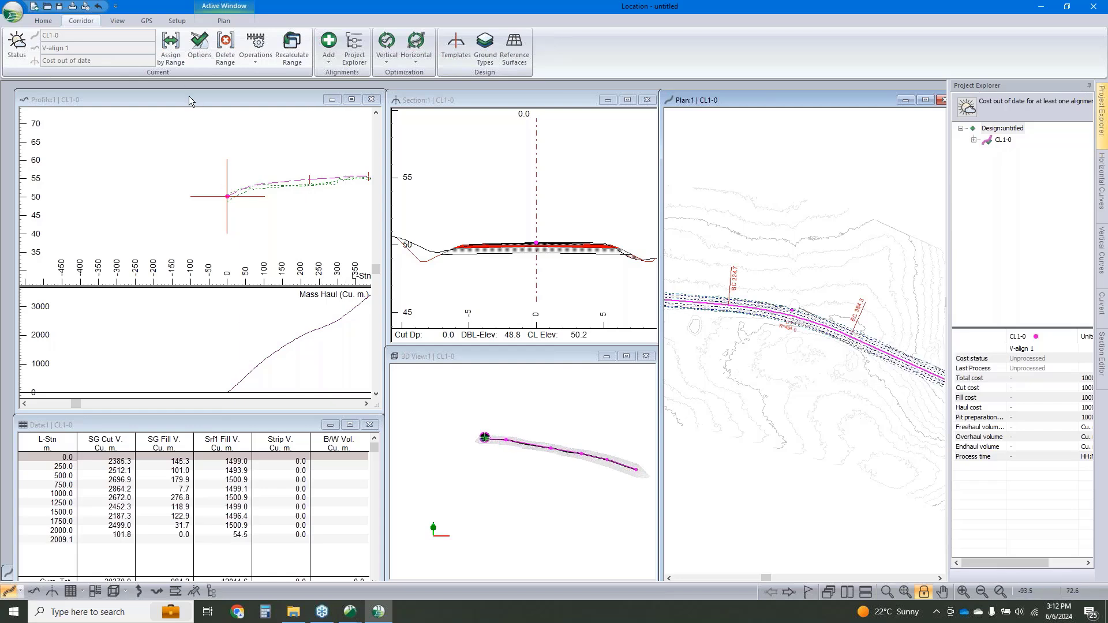
pyautogui.press('F5')
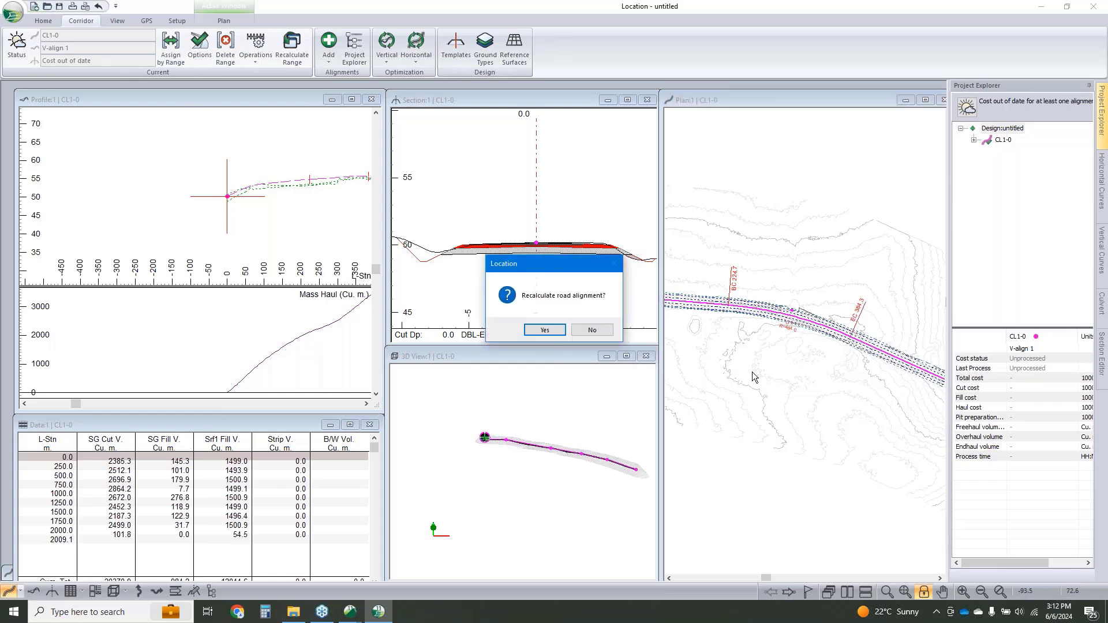
pyautogui.click(545, 330)
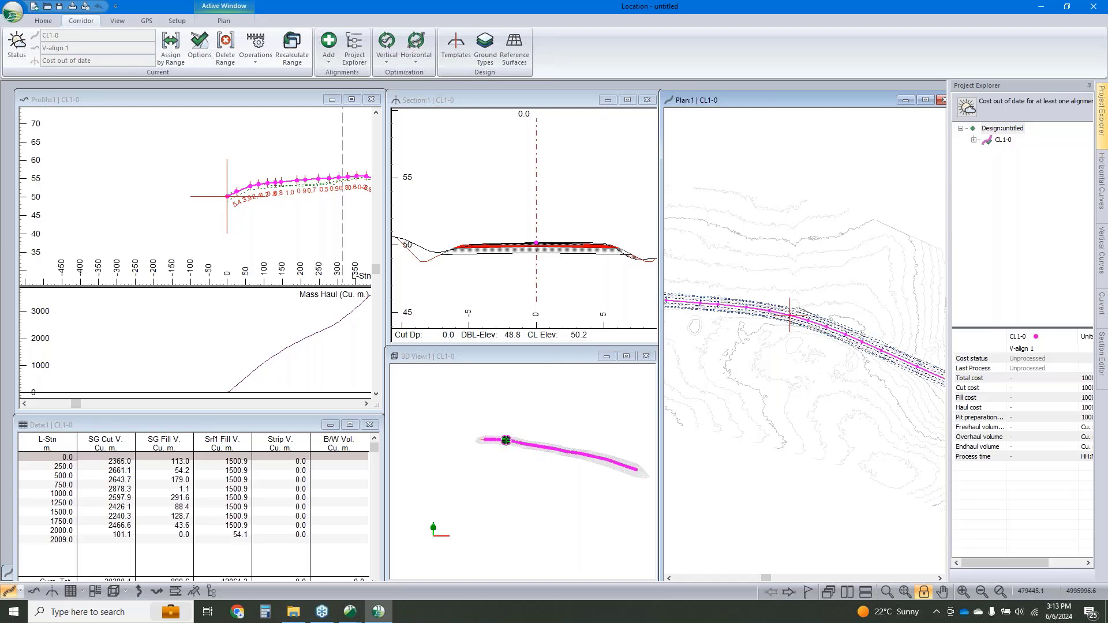
# Step: Examine the CL1-0 corridor around its first curve in plan and 3D, and inspect the cross section at station 215.0
pyautogui.scroll(4, 790, 315)
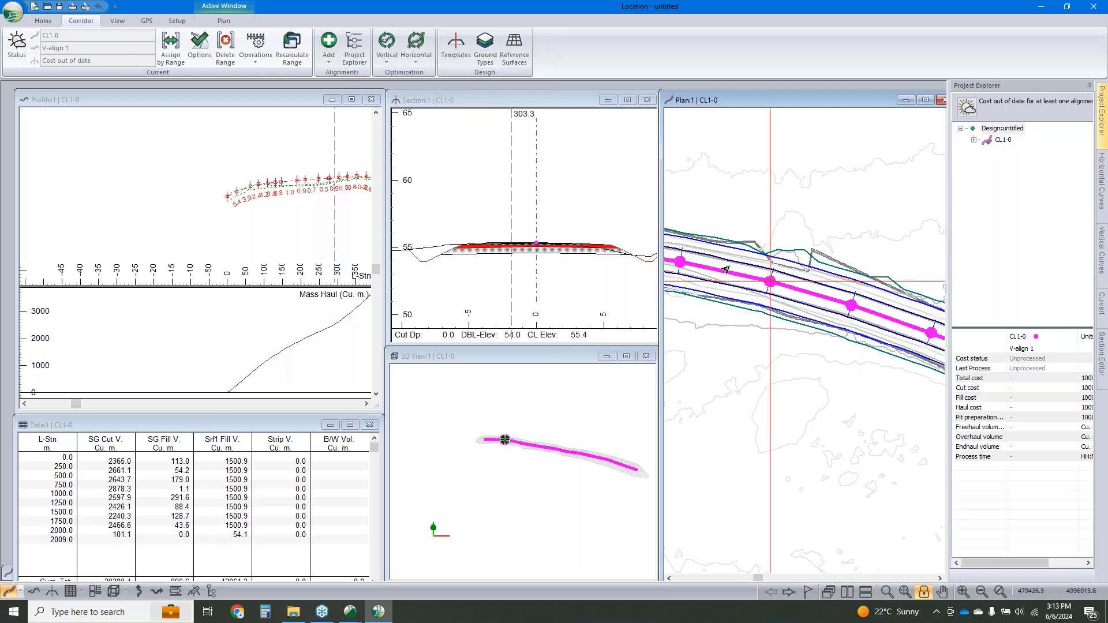
pyautogui.scroll(3, 507, 473)
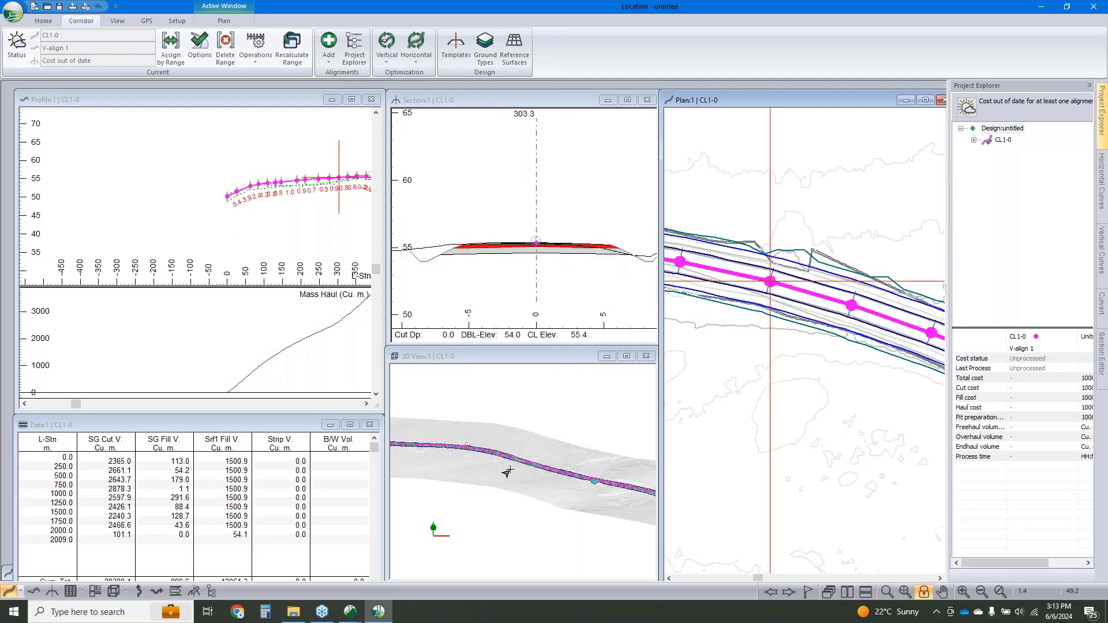
pyautogui.moveTo(507, 473); pyautogui.dragTo(569, 462)
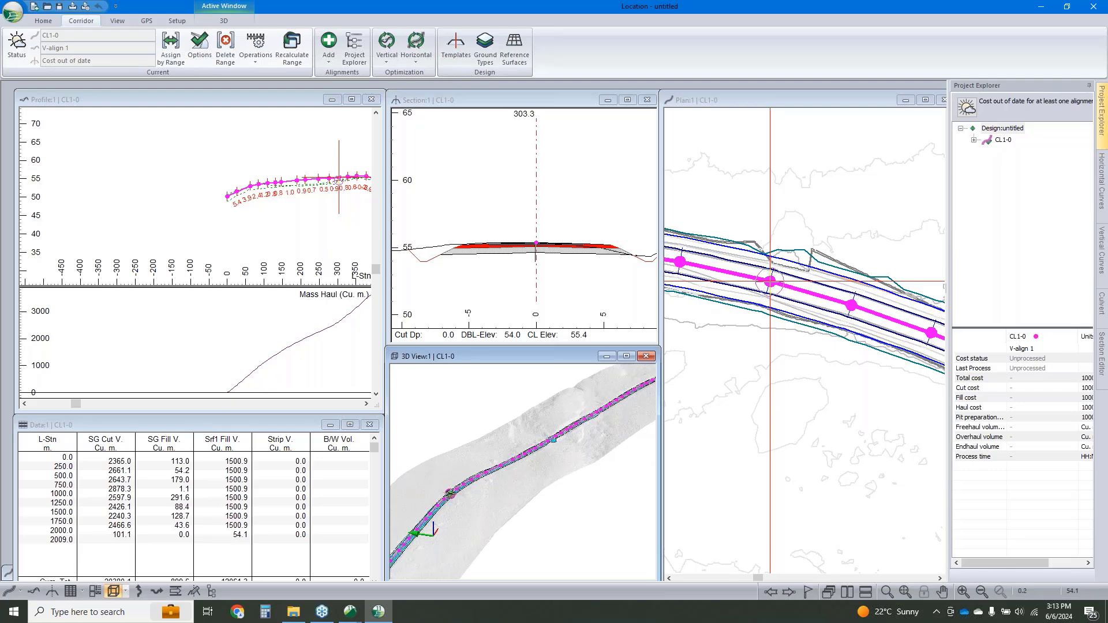
pyautogui.scroll(3, 805, 340)
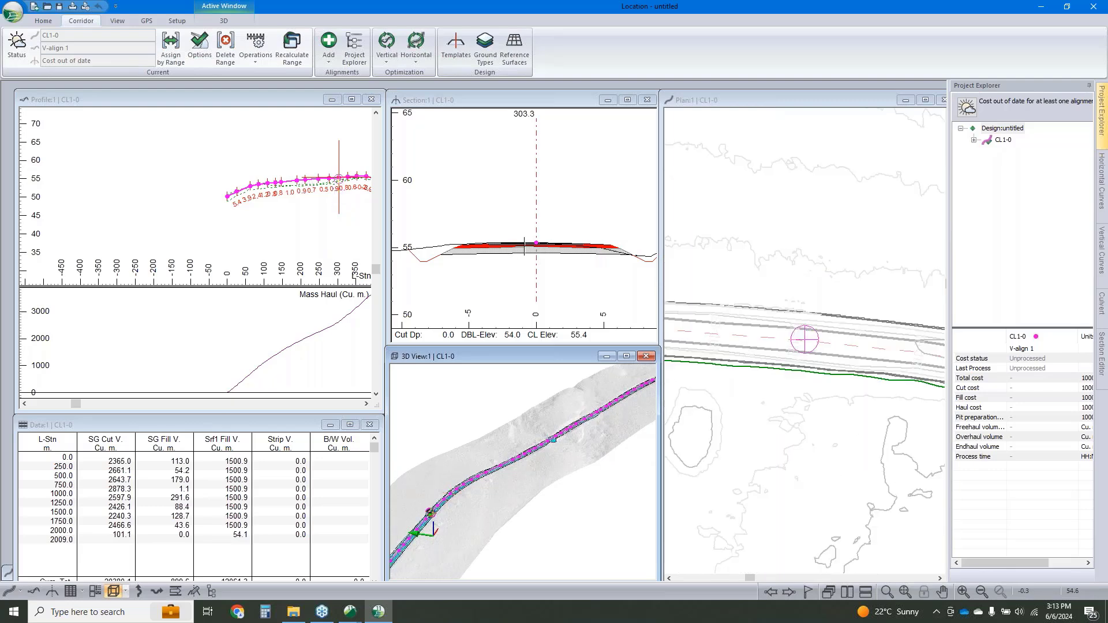
pyautogui.click(805, 339)
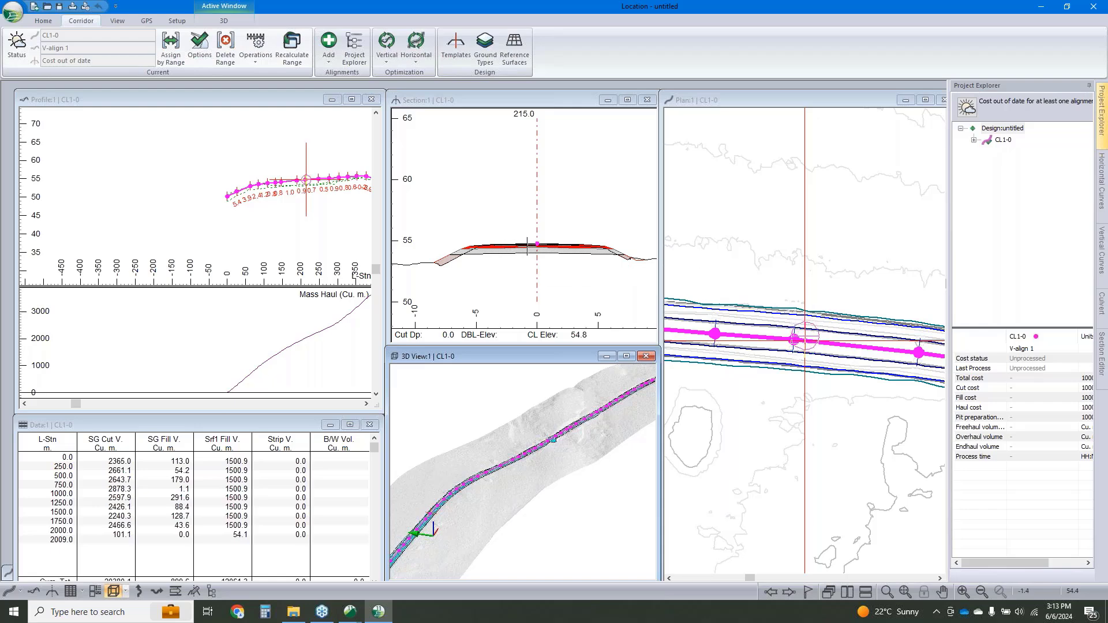
# Step: Inspect the cross section at station 215.0 and review the Resource Low Volume, Urban and Rural templates in the Template Editor
pyautogui.moveTo(567, 244)
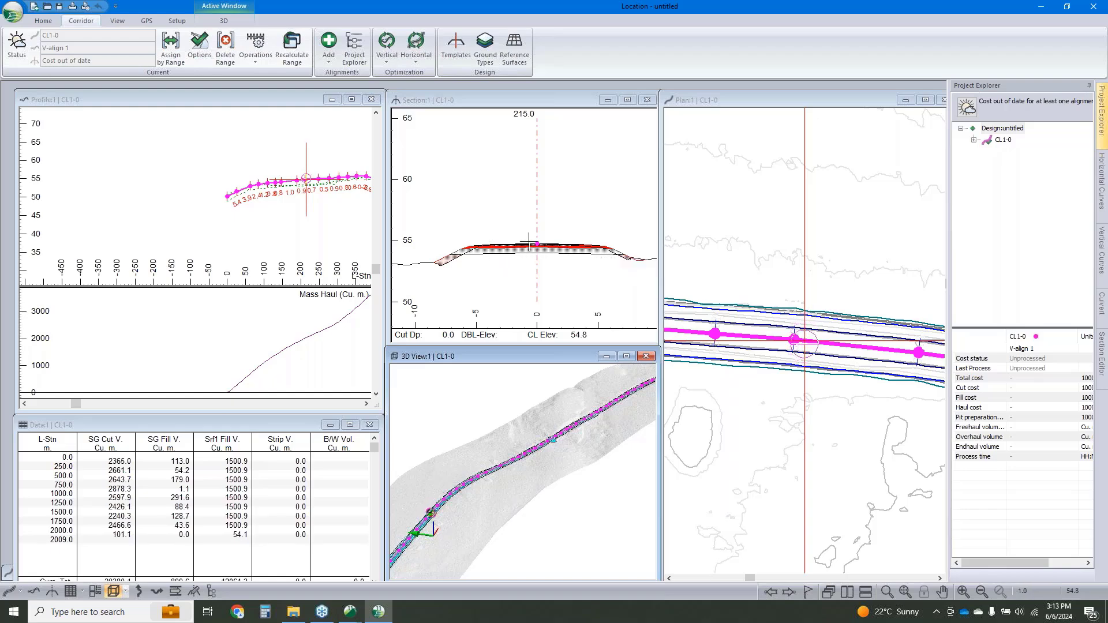
pyautogui.scroll(2, 518, 245)
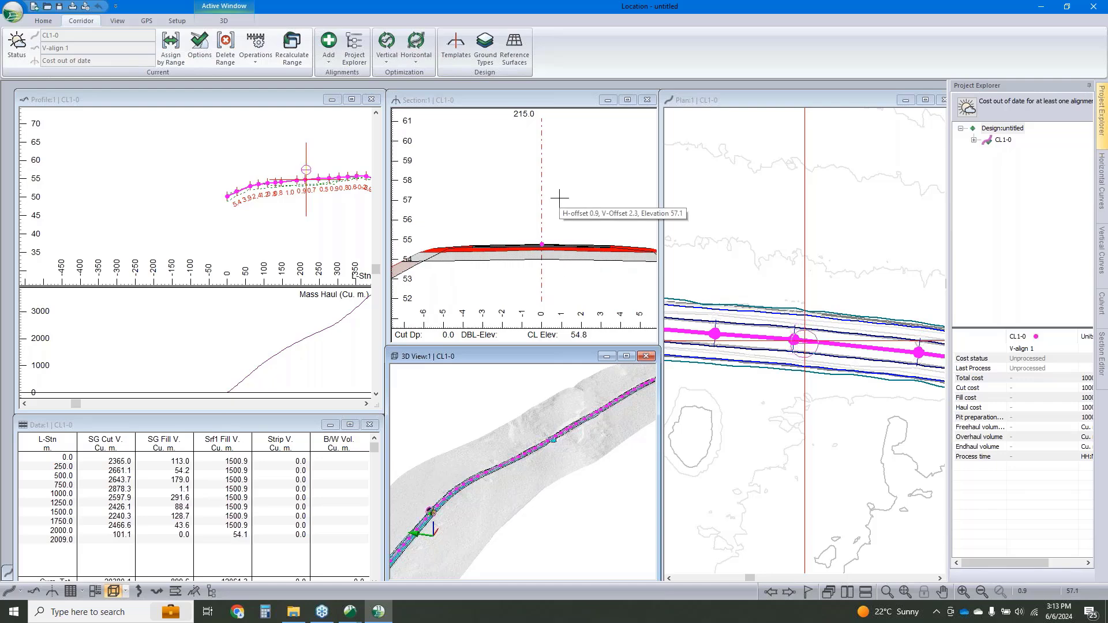
pyautogui.click(455, 56)
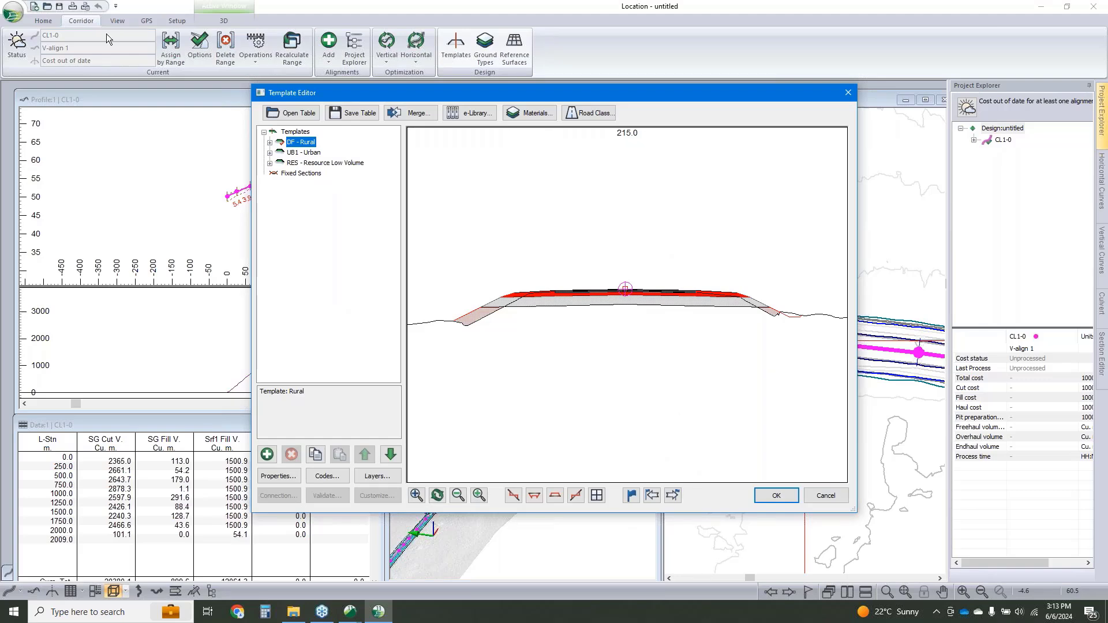
pyautogui.click(305, 164)
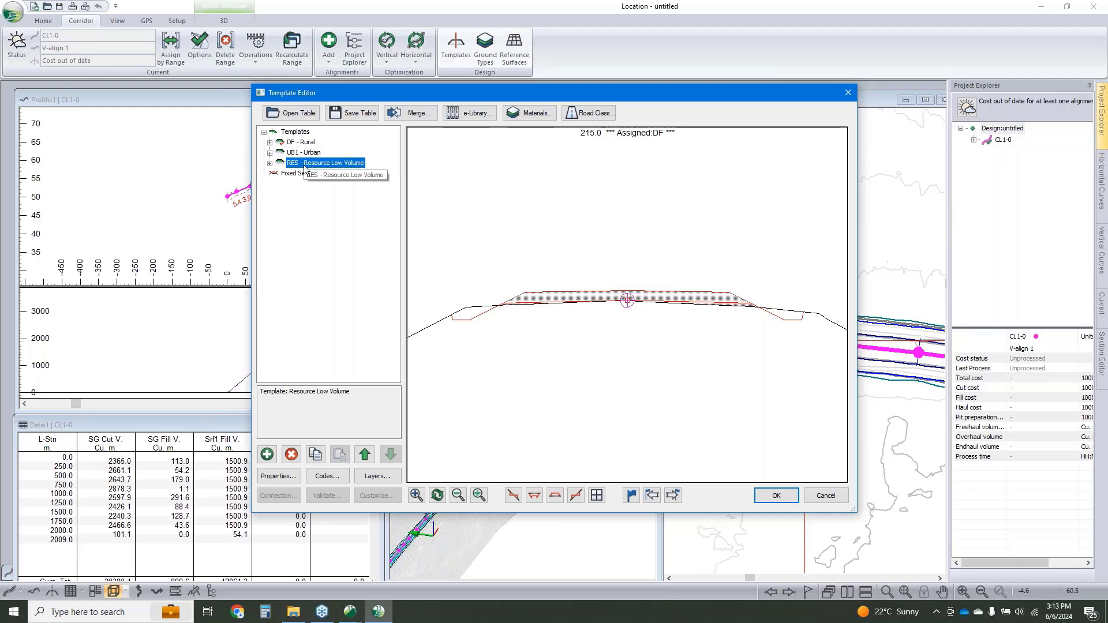
pyautogui.click(305, 154)
pyautogui.click(305, 143)
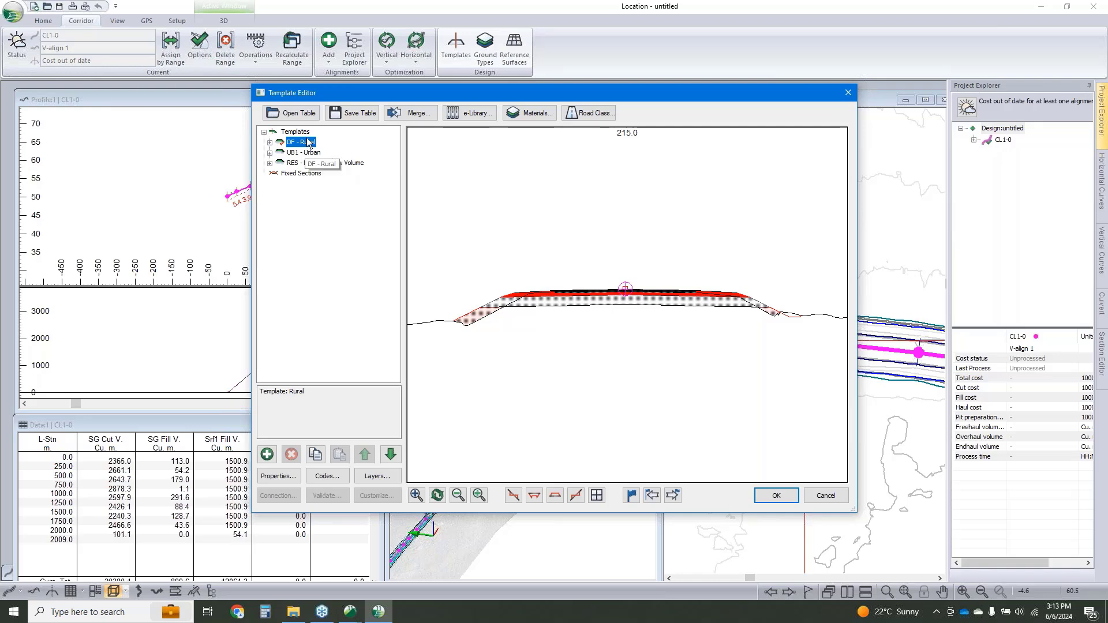
# Step: Retrieve all component folders, FF1 Roadway Components through FF9 Misc. Components, from the e-Library into the template table
pyautogui.rightClick(309, 142)
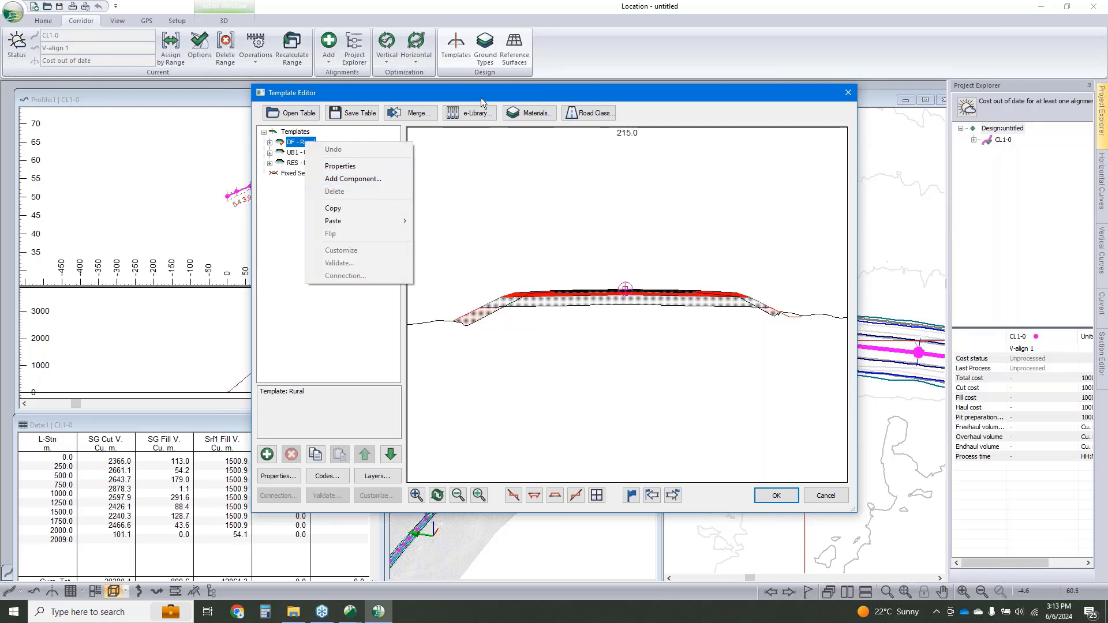
pyautogui.click(467, 115)
pyautogui.click(467, 116)
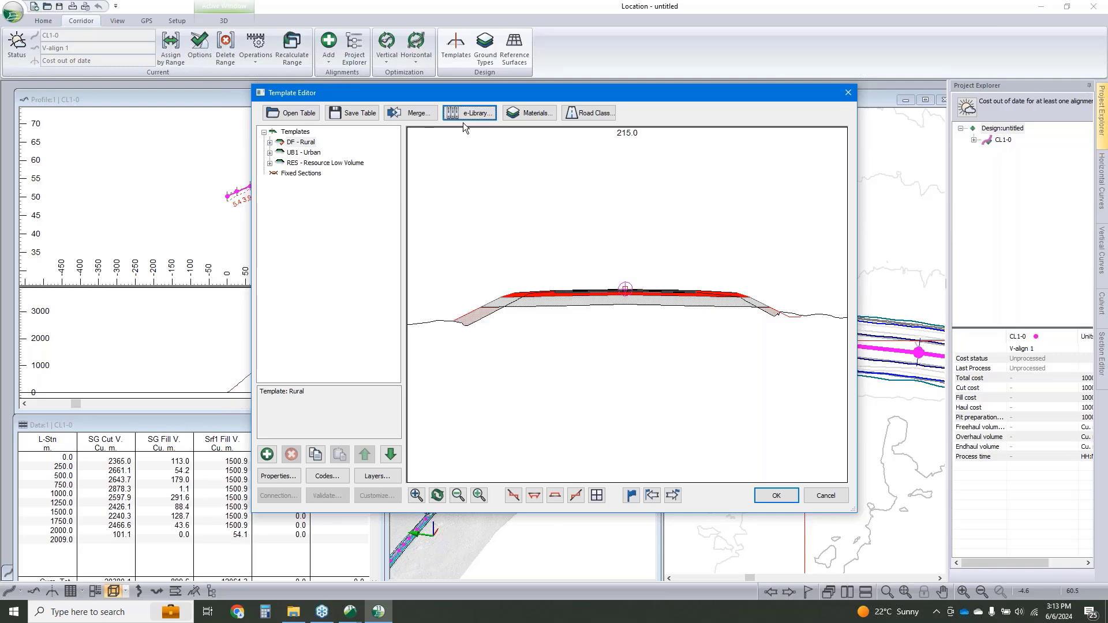
pyautogui.click(485, 245)
pyautogui.keyDown('shift'); pyautogui.click(483, 304); pyautogui.keyUp('shift')
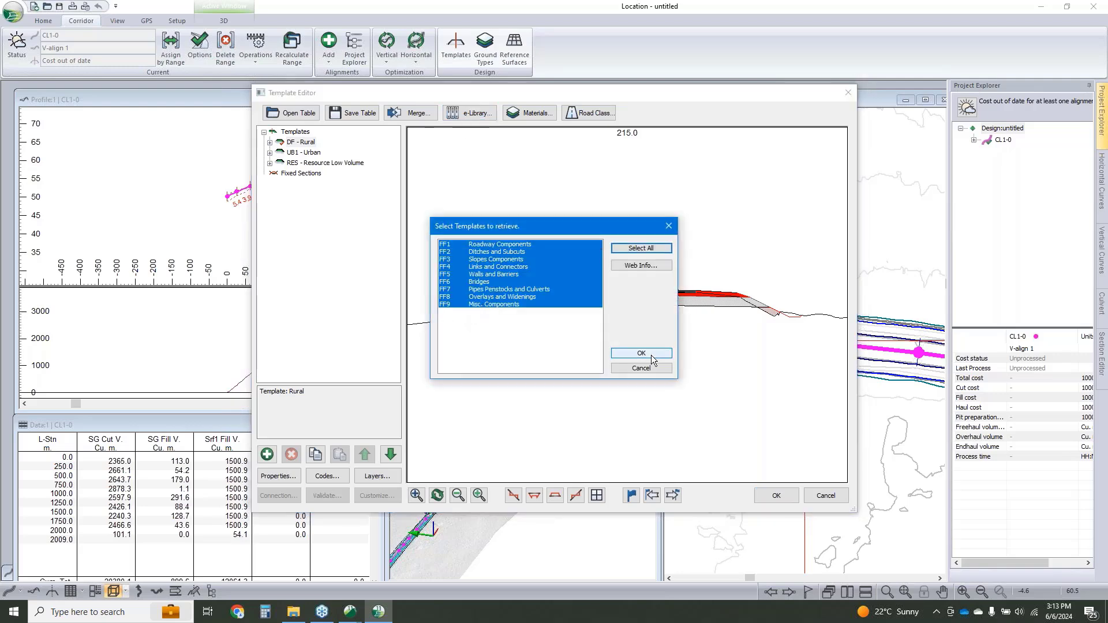
pyautogui.click(642, 353)
# Step: Duplicate the DF - Rural template by copying it and pasting it as a new template
pyautogui.click(309, 145)
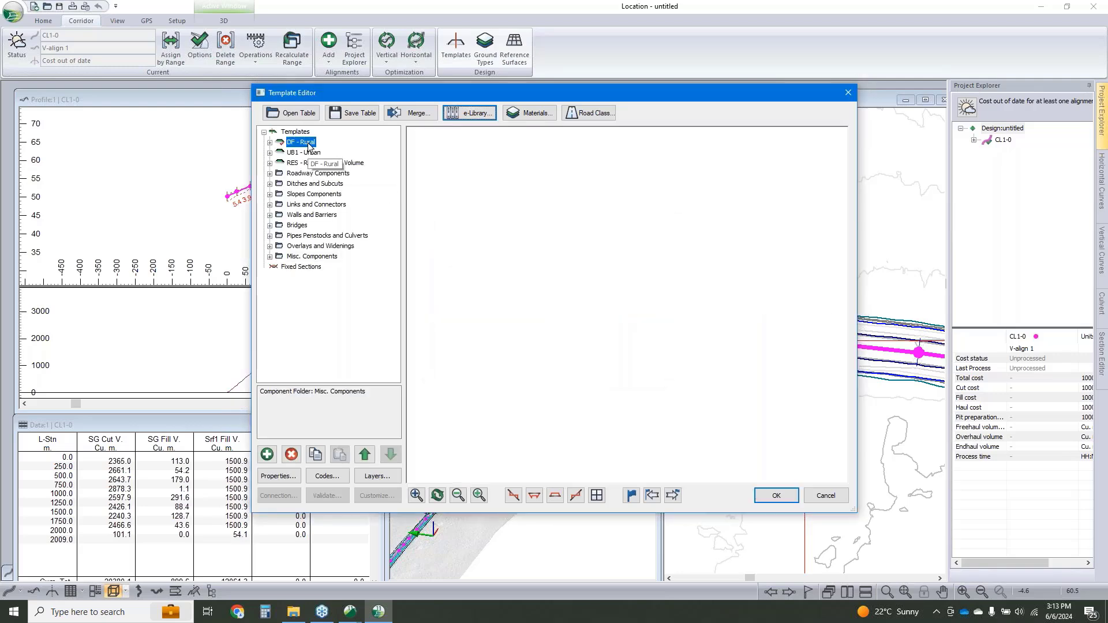
pyautogui.rightClick(307, 143)
pyautogui.click(356, 216)
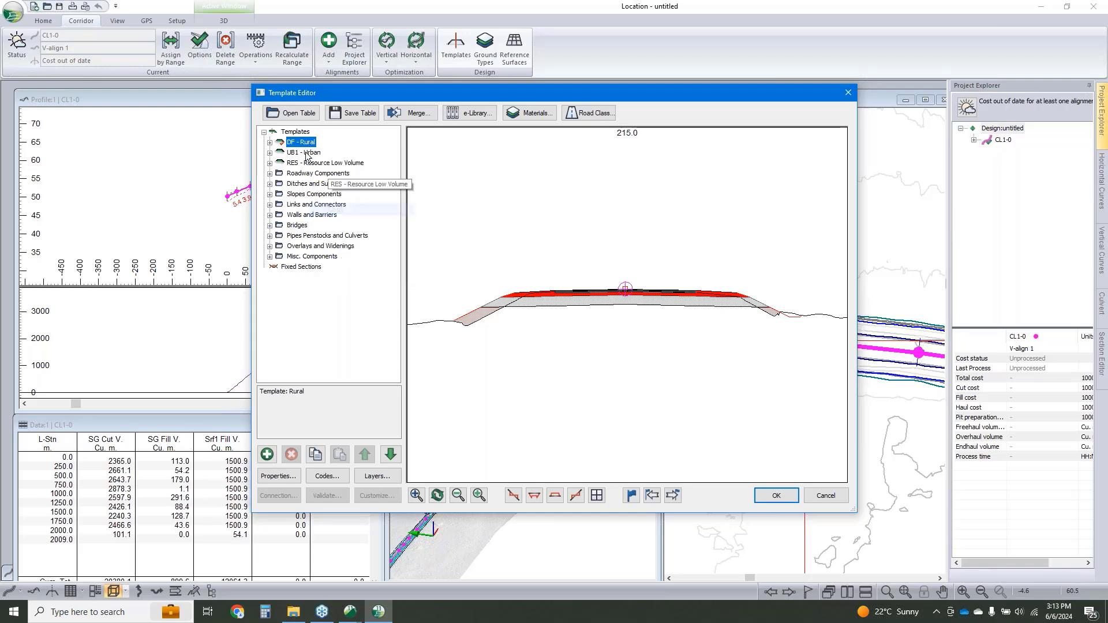
pyautogui.rightClick(301, 142)
pyautogui.moveTo(369, 219)
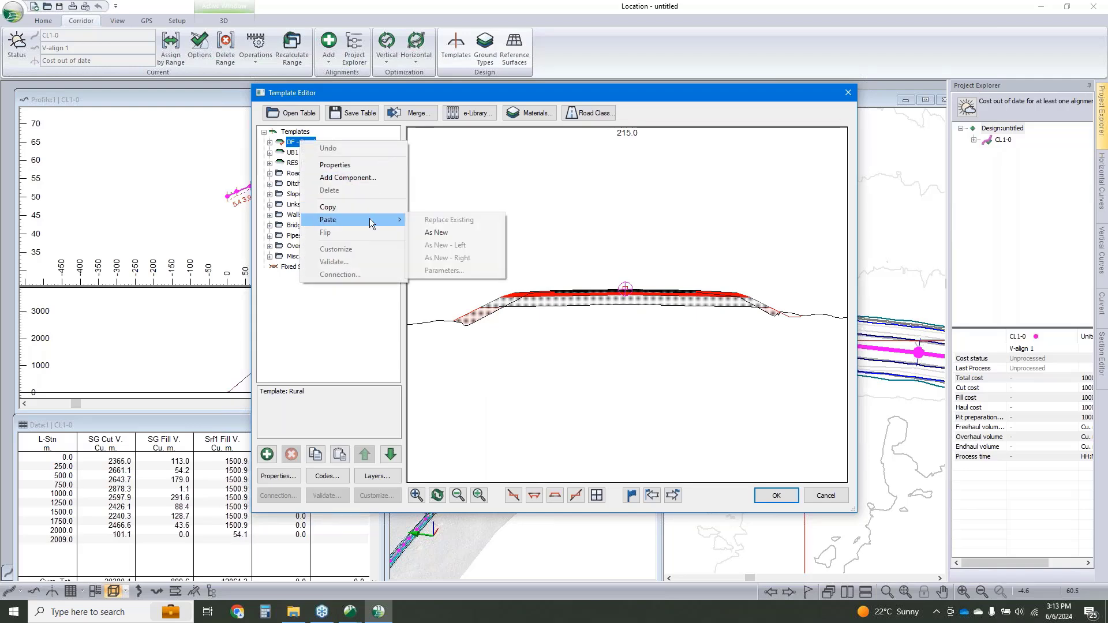
pyautogui.click(450, 234)
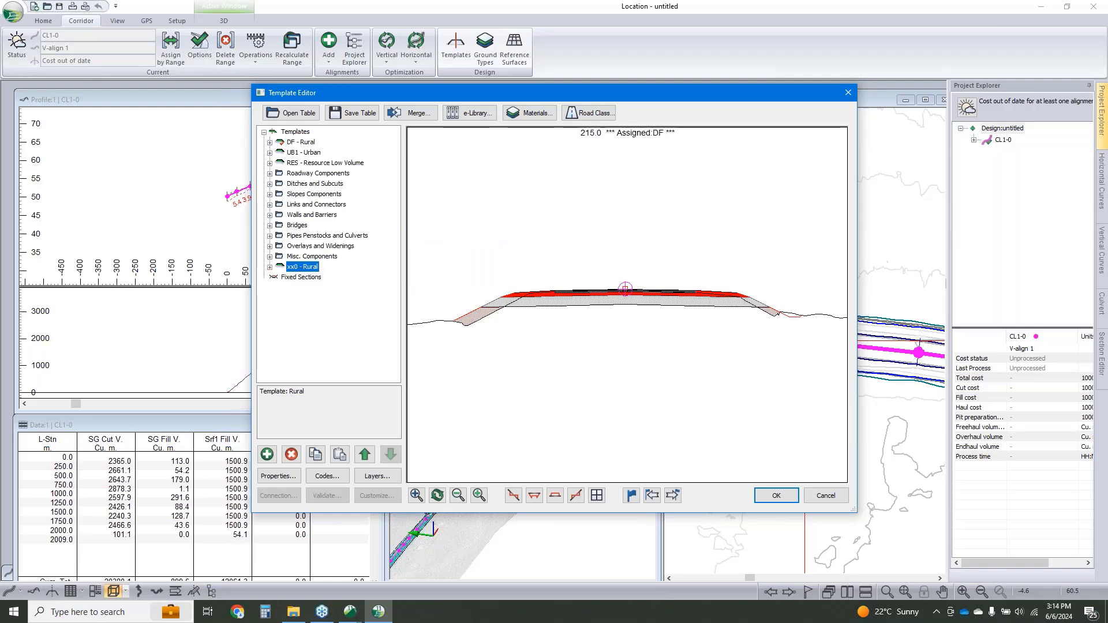
# Step: Delete the Rural I-left and Rural I-right components from the copied Rural template
pyautogui.click(270, 268)
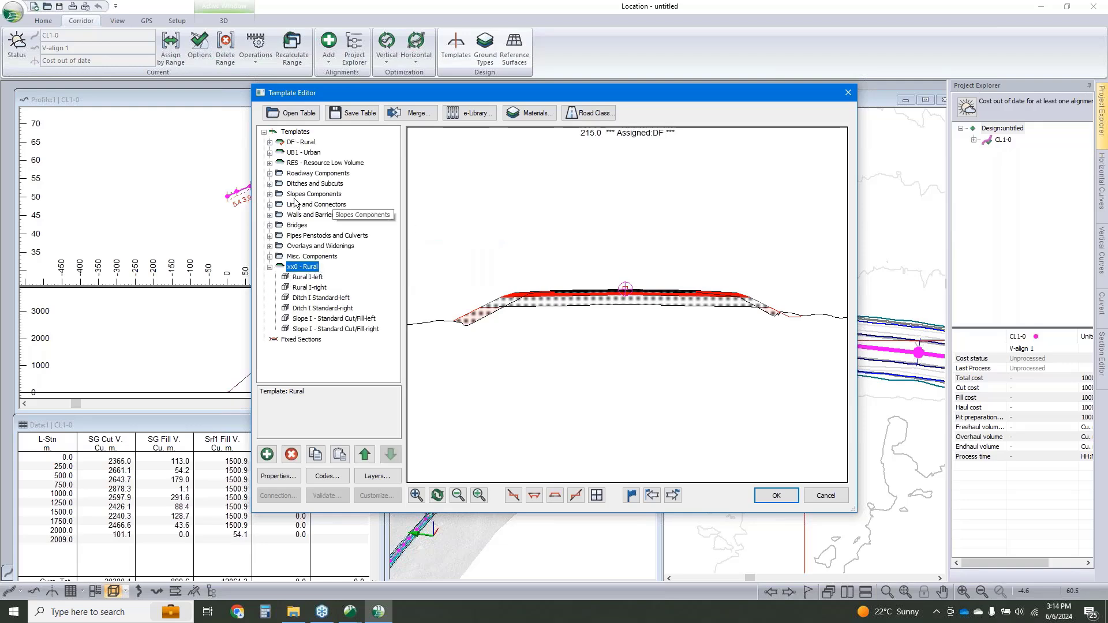
pyautogui.click(311, 278)
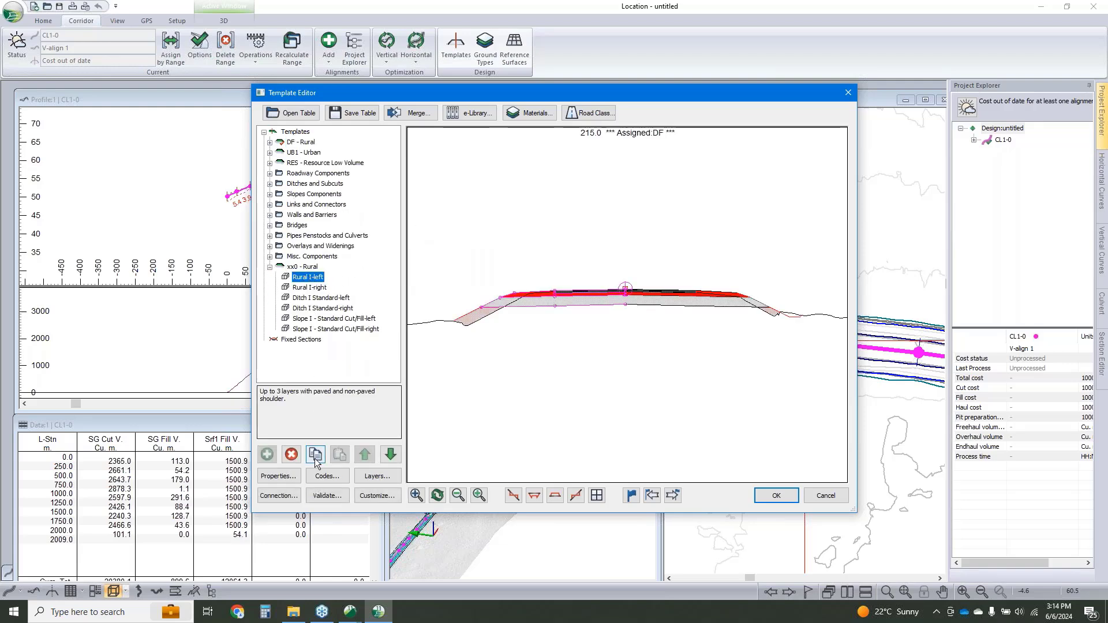
pyautogui.click(291, 454)
pyautogui.click(292, 455)
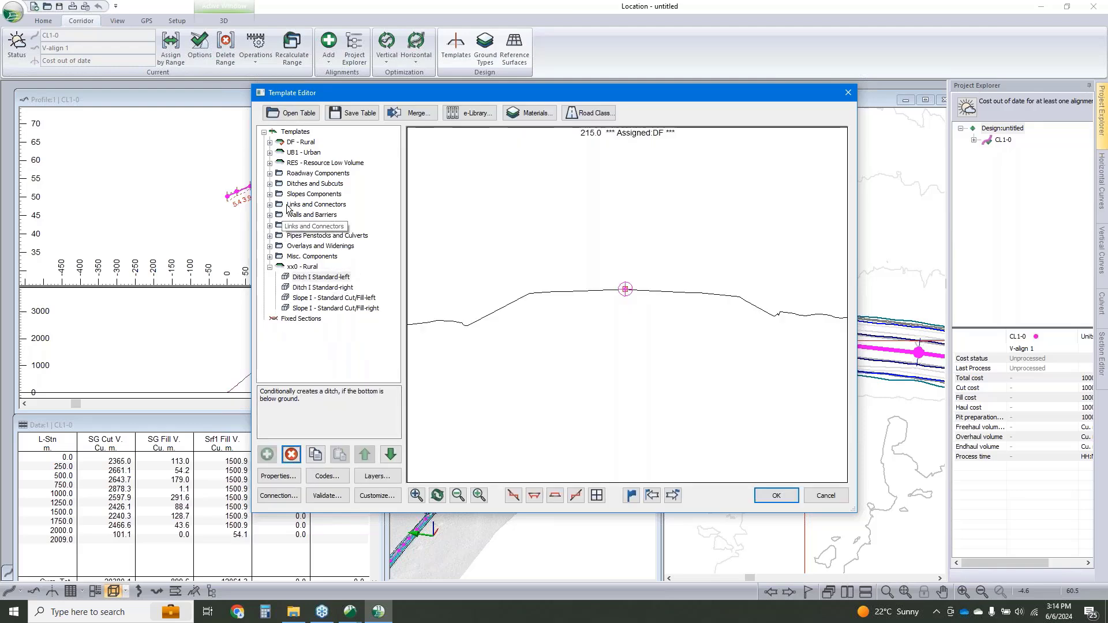
# Step: Copy Widening II - Mill & Overlay-left from Overlays and Widenings into the copied Rural template as a new left component
pyautogui.click(270, 246)
pyautogui.click(313, 268)
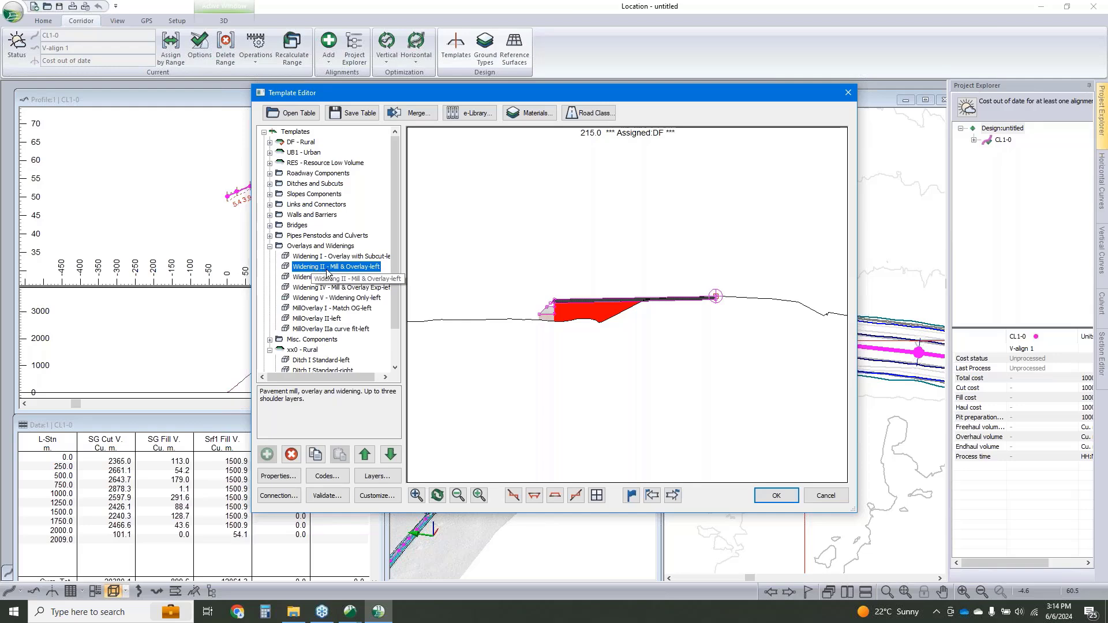
pyautogui.rightClick(329, 270)
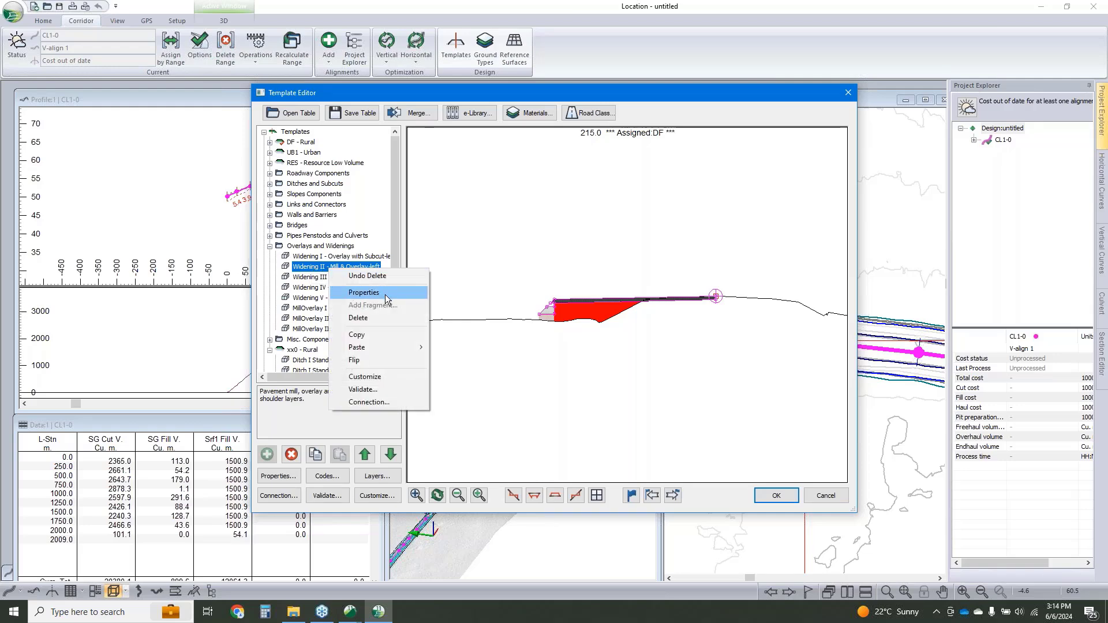
pyautogui.click(366, 335)
pyautogui.scroll(-1, 330, 346)
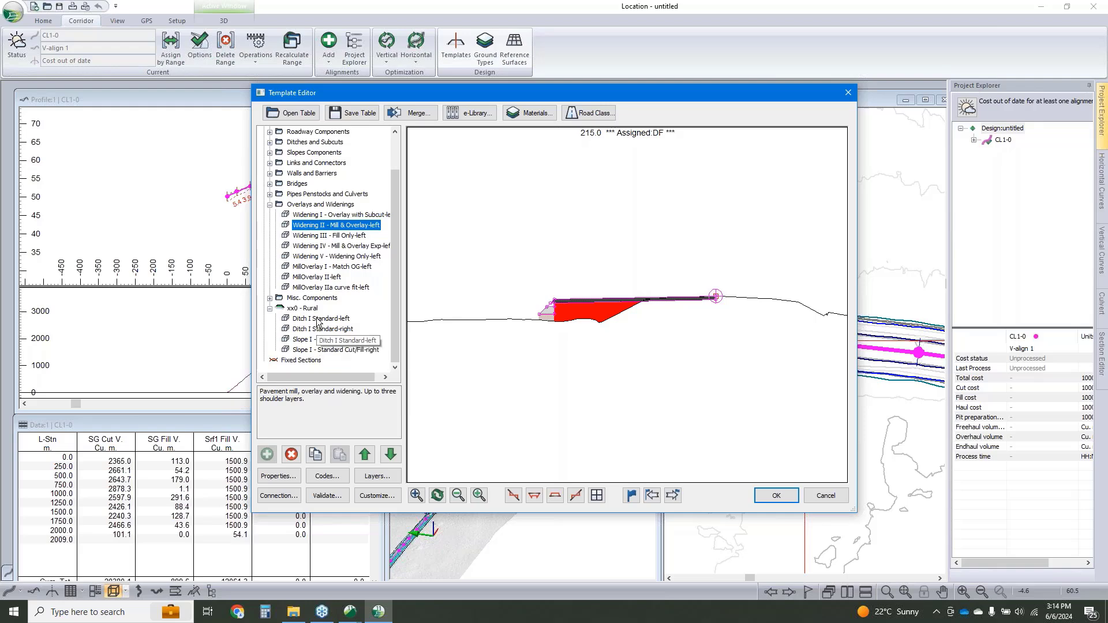
pyautogui.rightClick(319, 319)
pyautogui.moveTo(386, 400)
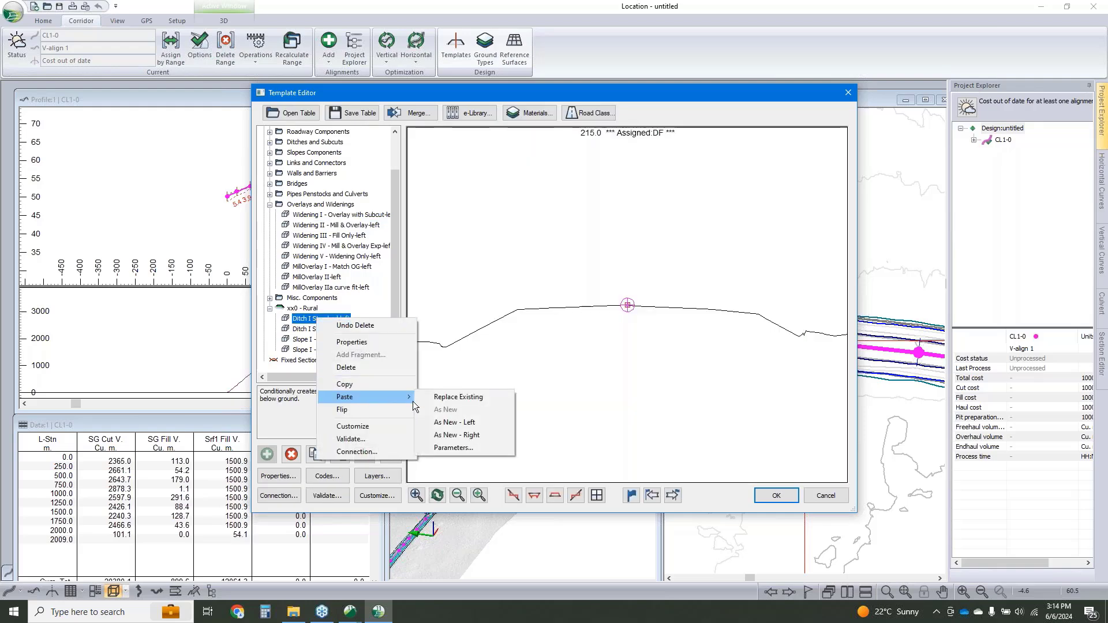
pyautogui.click(453, 424)
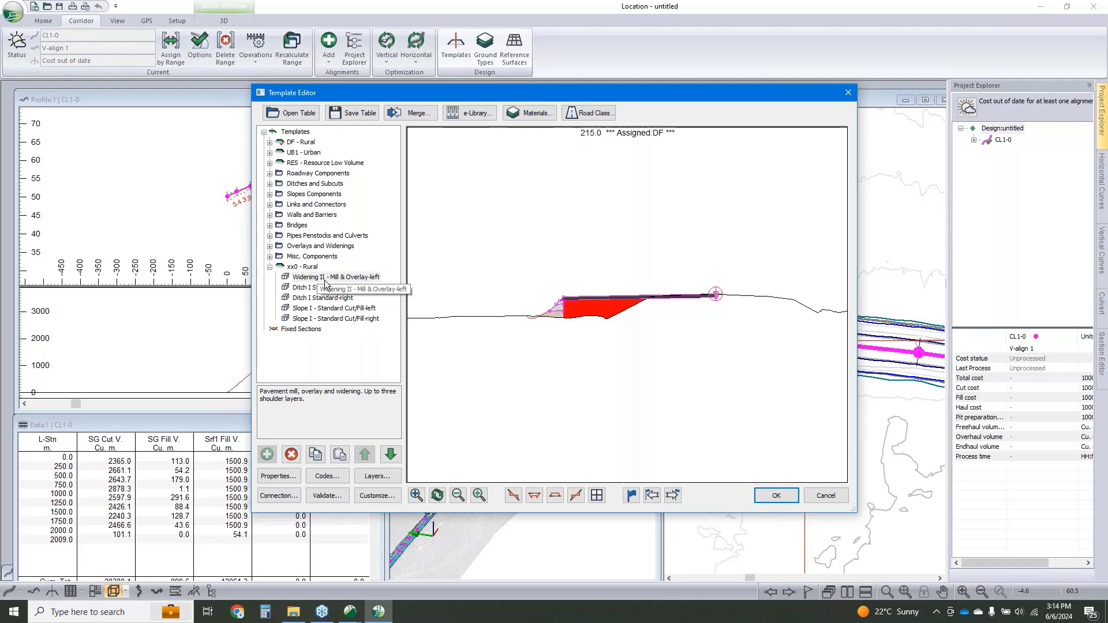
# Step: Set the default ExistingACP_Offset of the copied Rural template's Widening II - Mill & Overlay-left component to 3.5 m
pyautogui.doubleClick(325, 279)
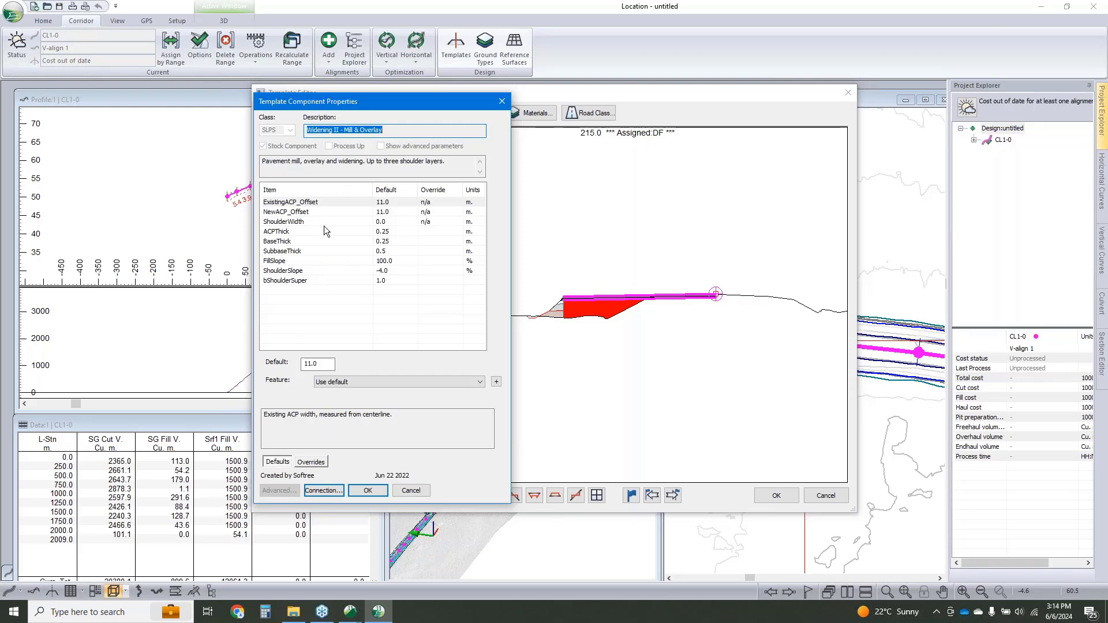
pyautogui.click(375, 202)
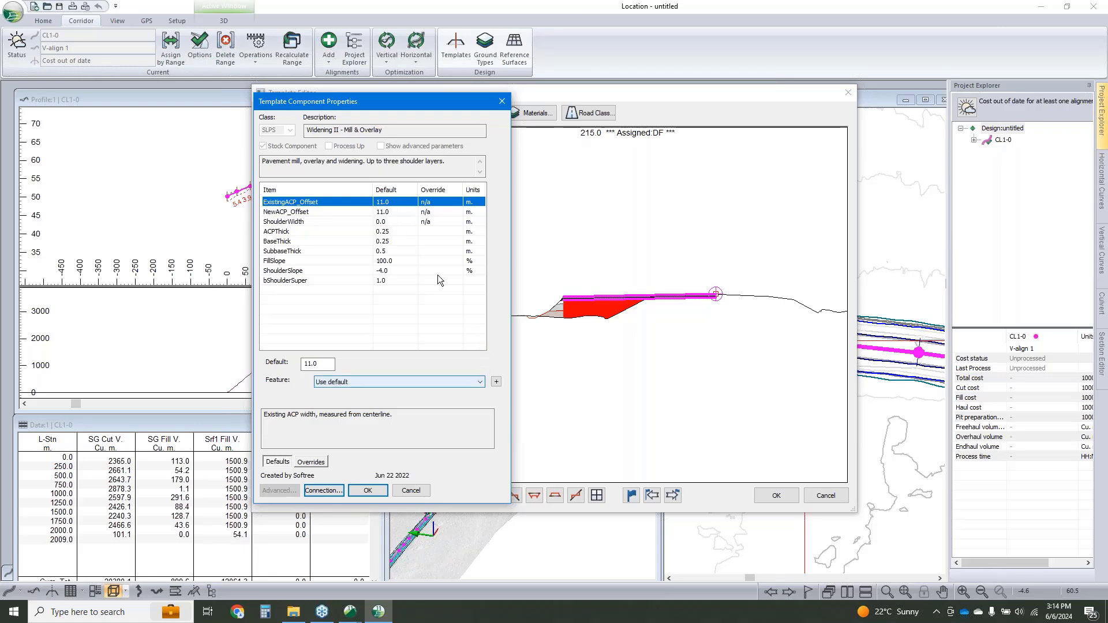
pyautogui.doubleClick(302, 367)
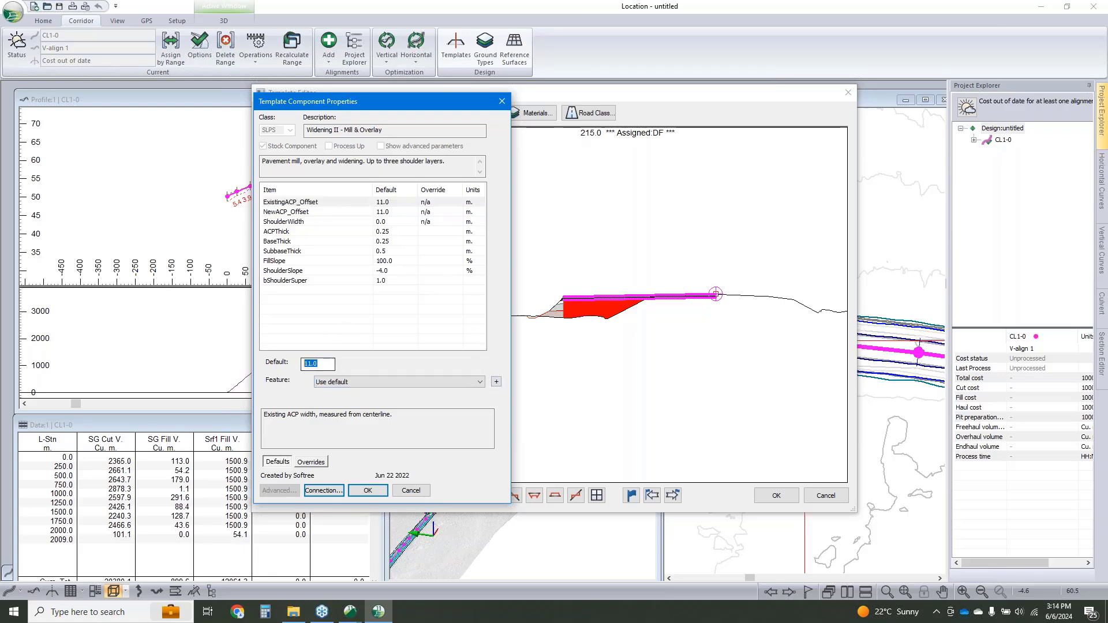
pyautogui.write('3.5')
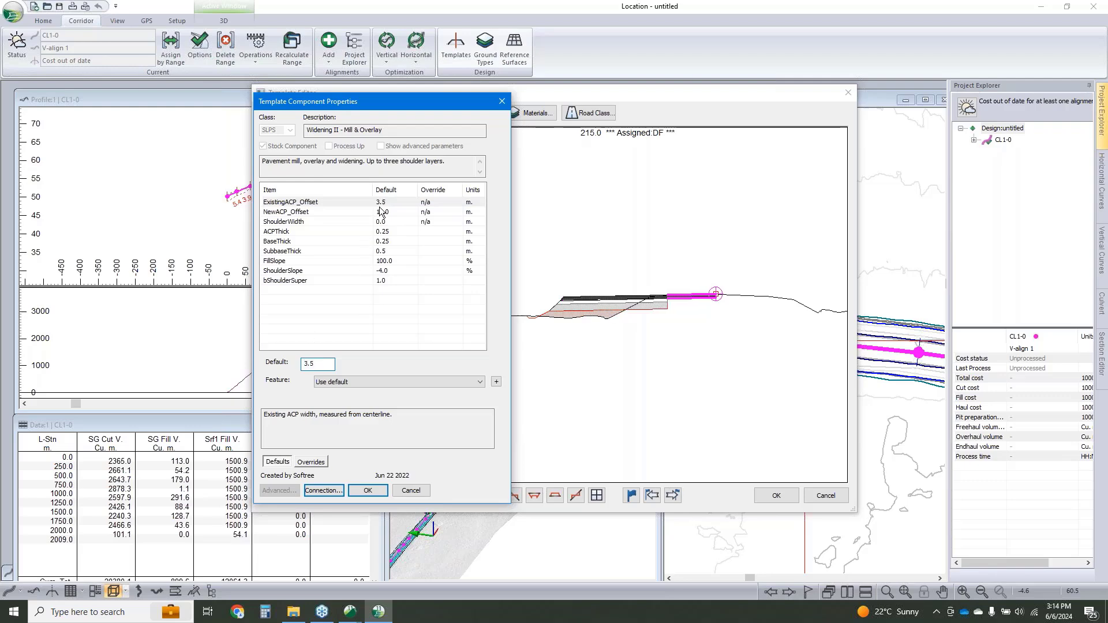
# Step: Add a reference feature for CL1-0 with the topo surface Lidar W Conv as its source terrain
pyautogui.click(496, 382)
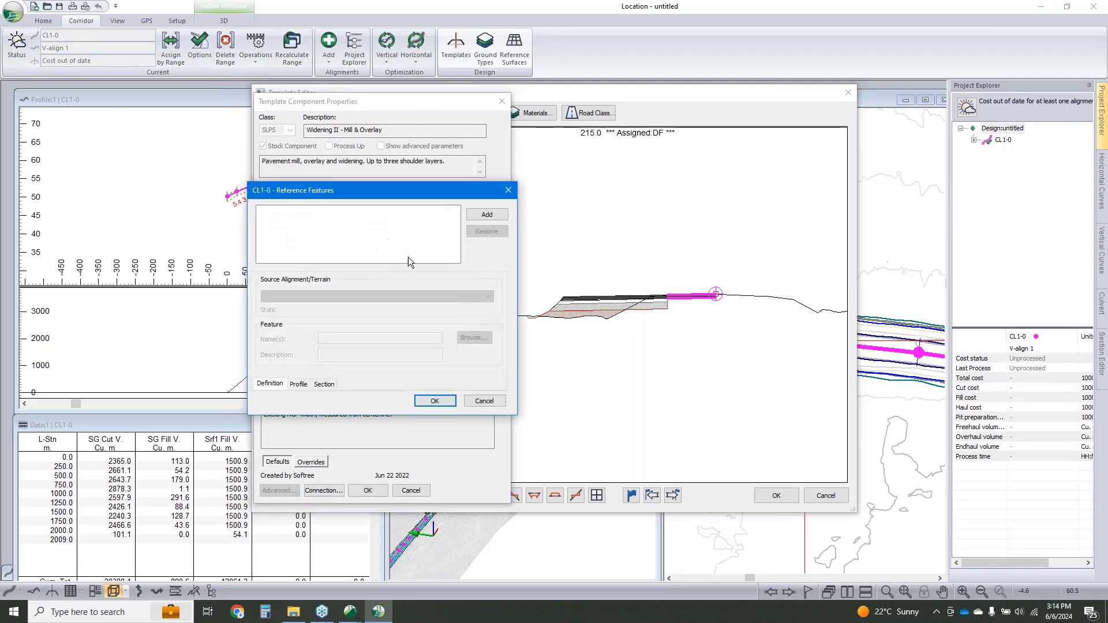
pyautogui.click(487, 215)
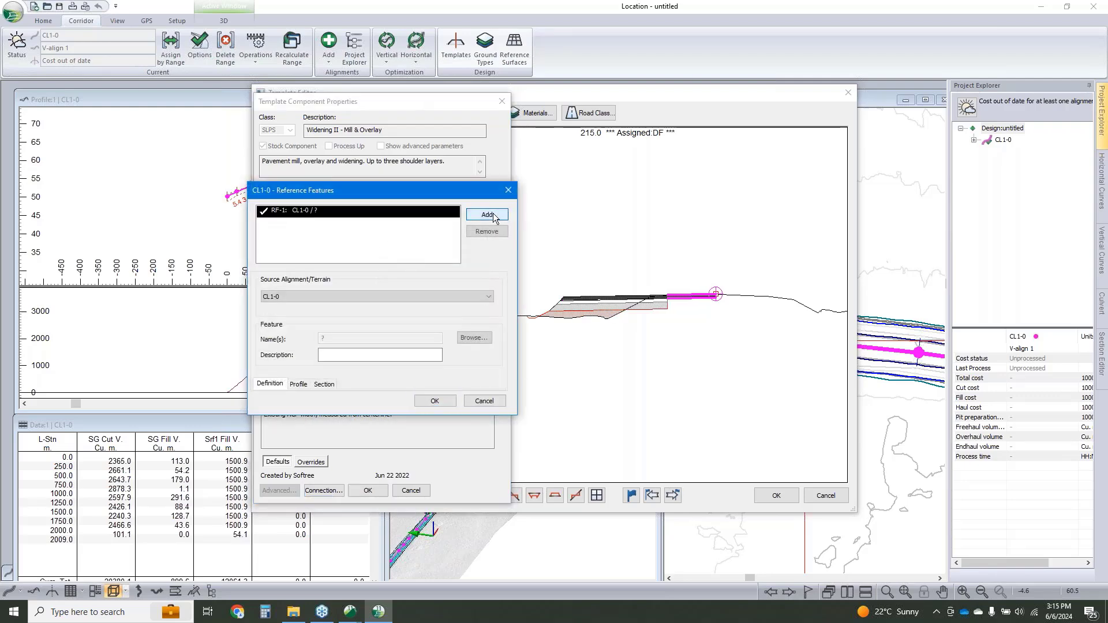
pyautogui.click(343, 297)
pyautogui.click(337, 314)
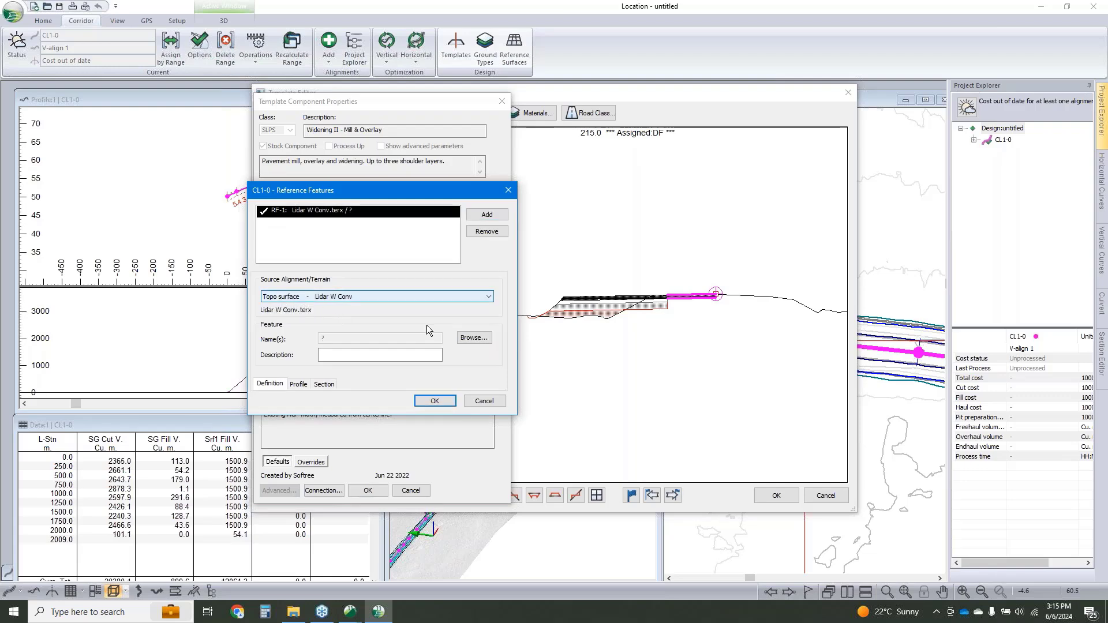
# Step: Choose terrain features EP1-0 and EP2-0 for the reference feature and assign it to the component's ExistingACP_Offset
pyautogui.click(473, 338)
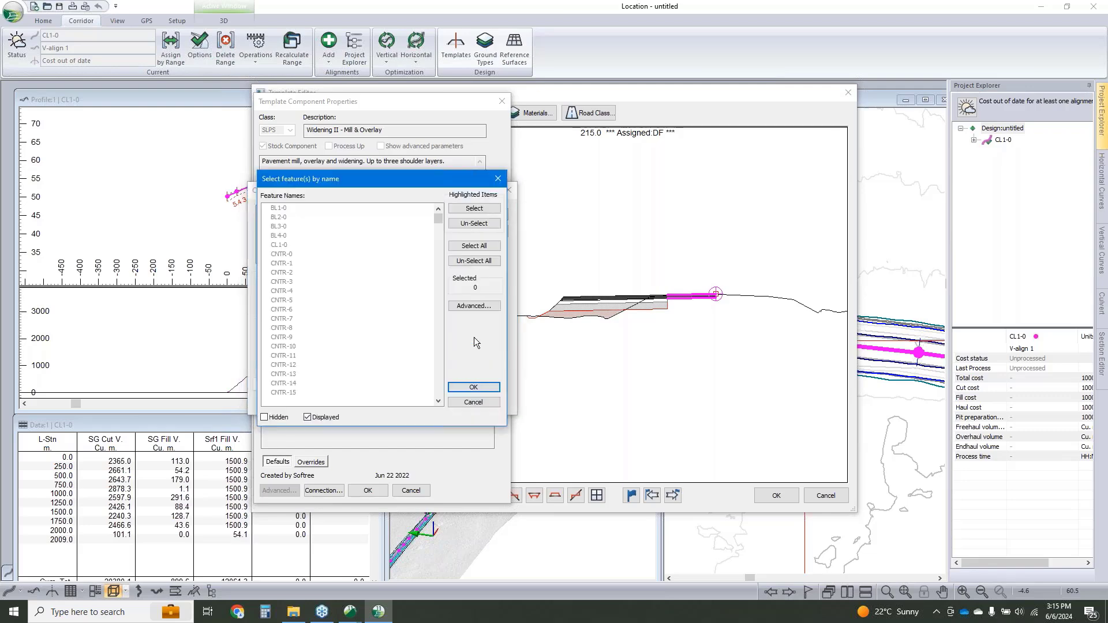
pyautogui.click(284, 245)
pyautogui.scroll(-10, 289, 251)
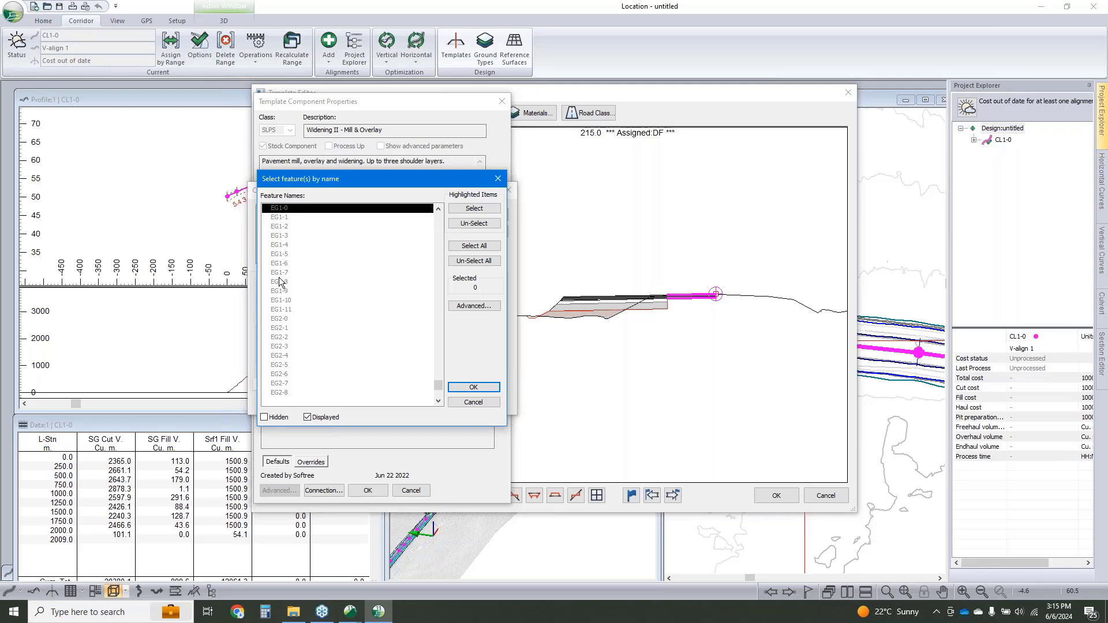
pyautogui.scroll(-1, 292, 364)
pyautogui.click(288, 328)
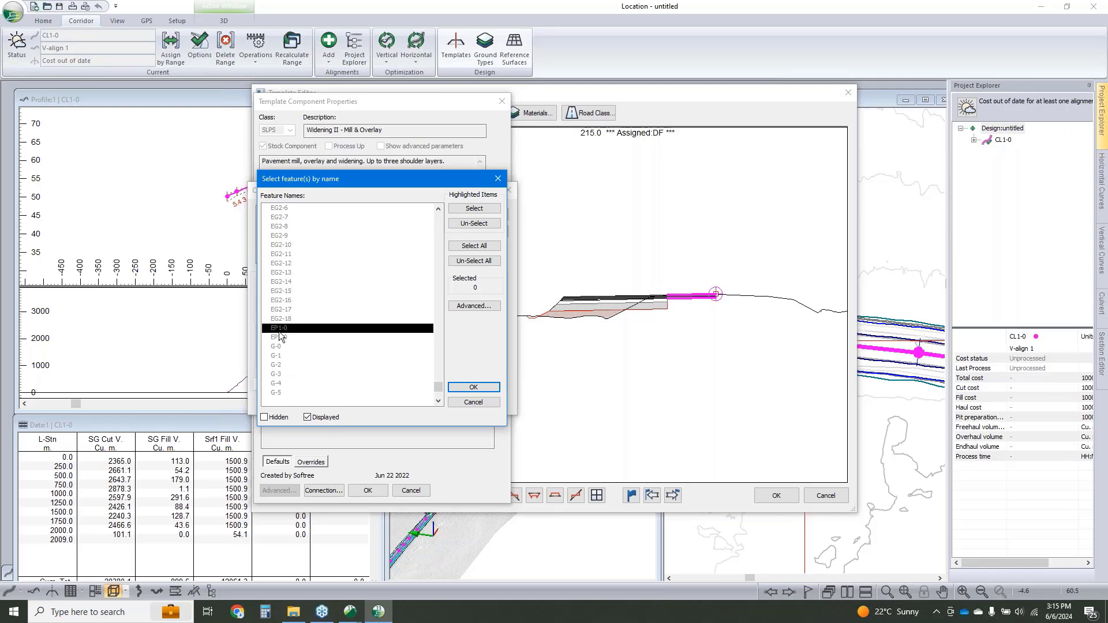
pyautogui.keyDown('shift'); pyautogui.click(289, 337); pyautogui.keyUp('shift')
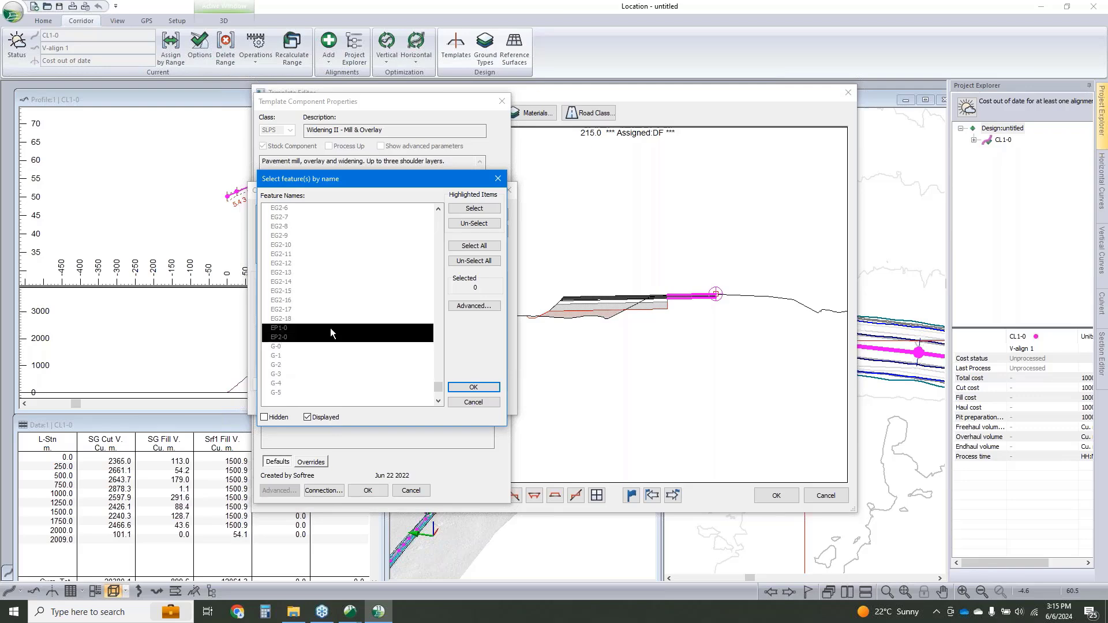
pyautogui.click(479, 211)
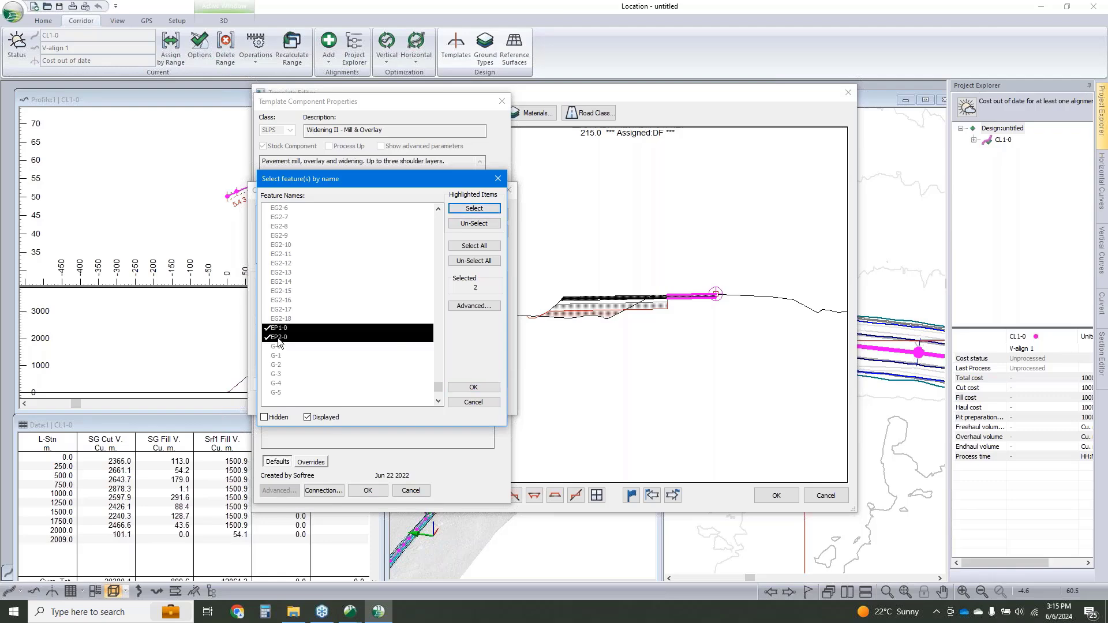
pyautogui.click(472, 387)
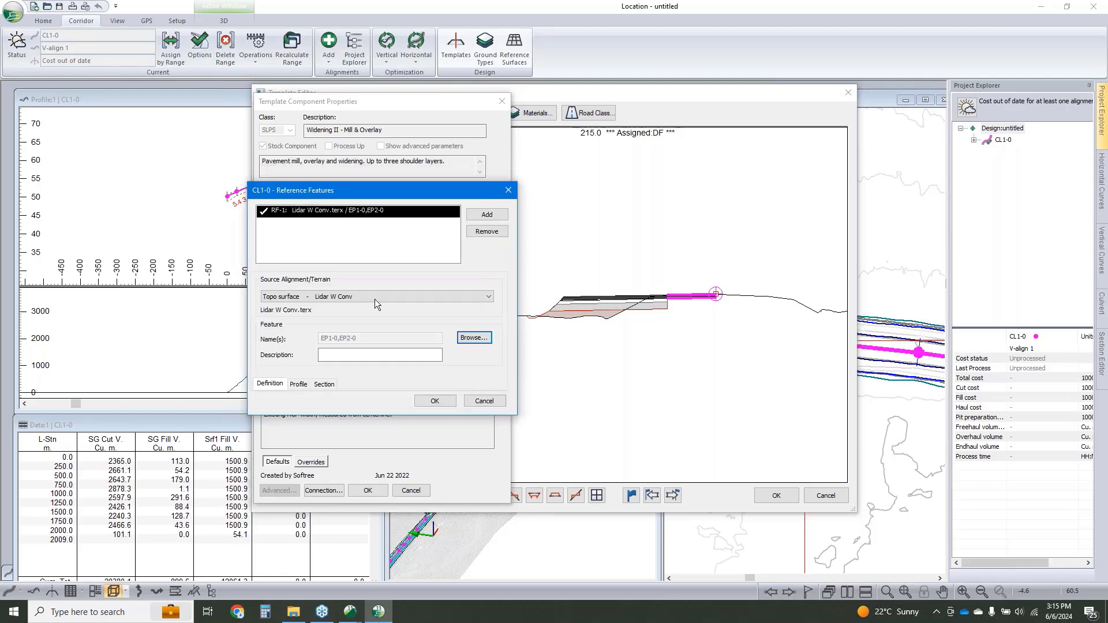
pyautogui.click(448, 400)
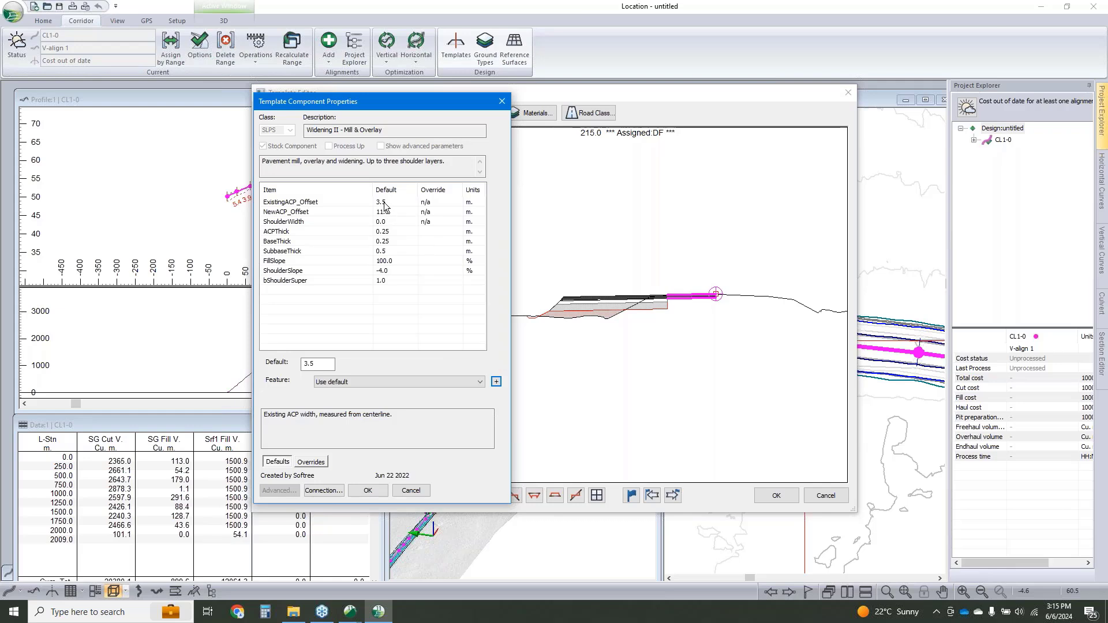
pyautogui.click(382, 381)
pyautogui.click(384, 394)
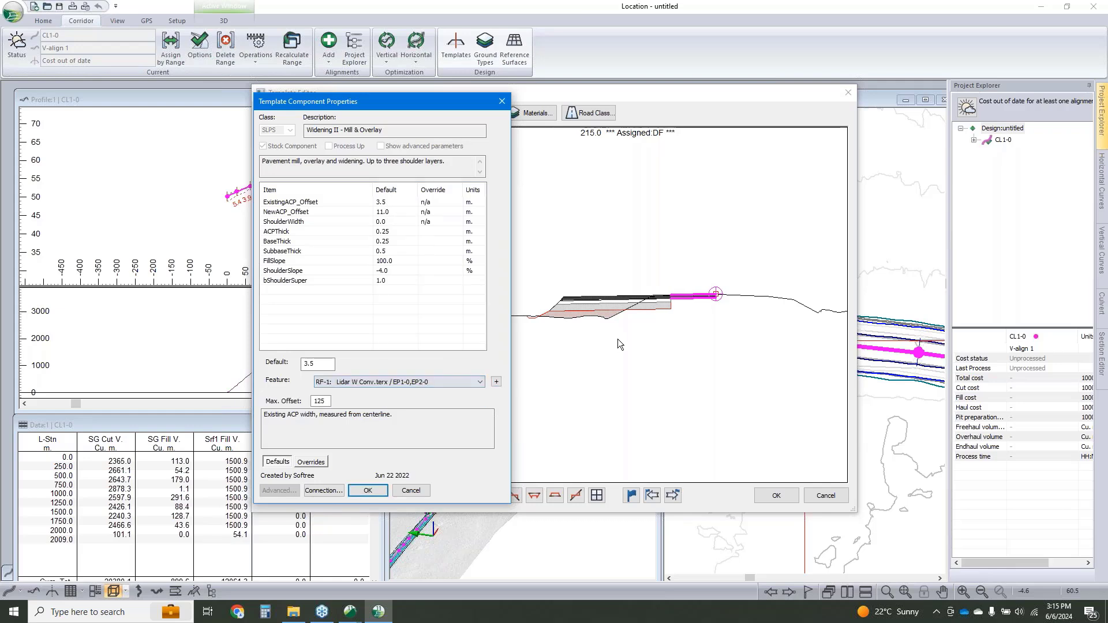
# Step: Set the left Widening II - Mill & Overlay component's NewACP_Offset to 4.5 m and ShoulderWidth to 2 m
pyautogui.click(368, 490)
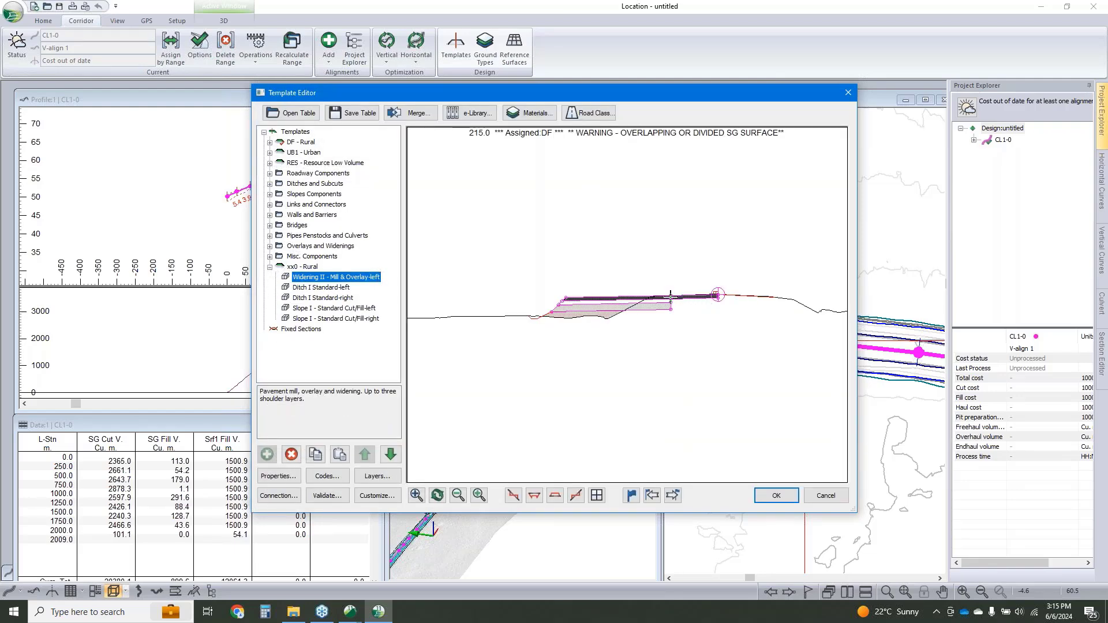
pyautogui.doubleClick(307, 281)
pyautogui.click(375, 203)
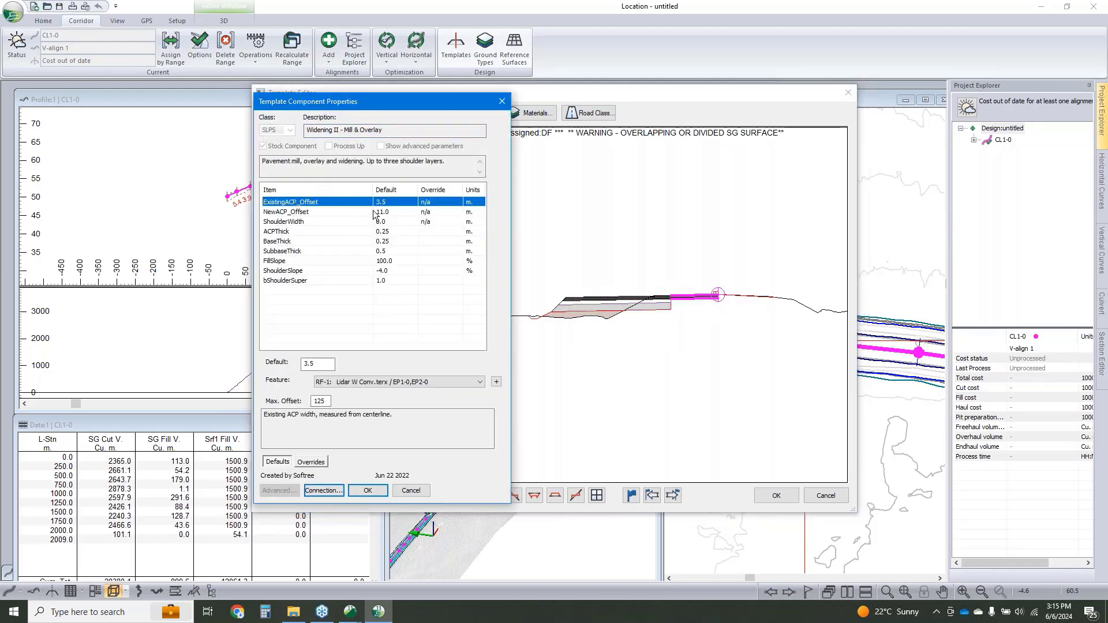
pyautogui.click(370, 213)
pyautogui.doubleClick(312, 364)
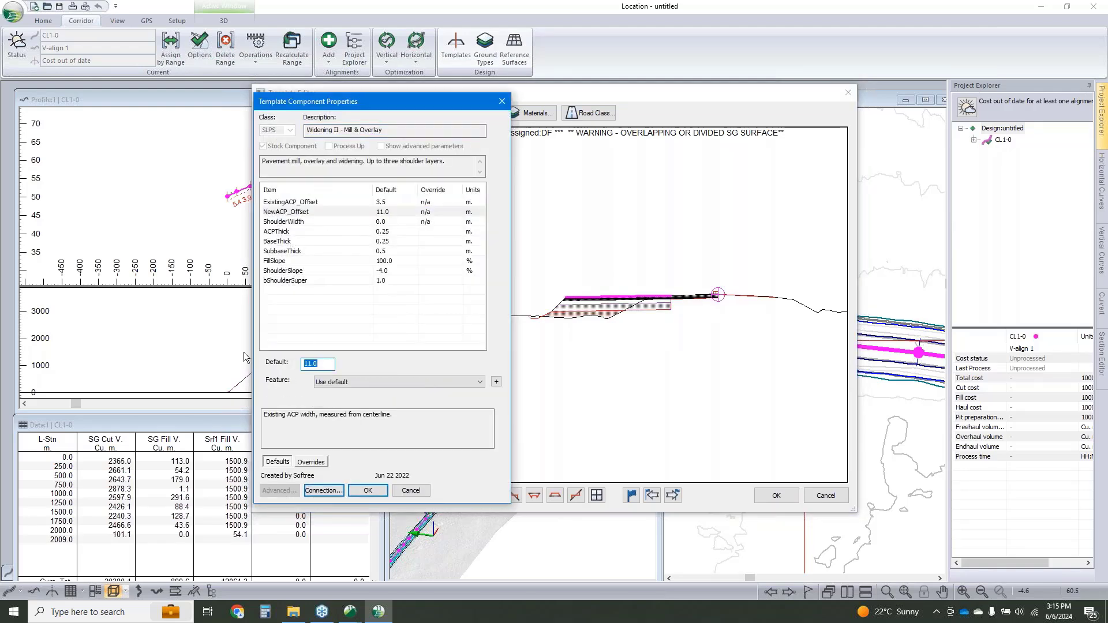
pyautogui.write('4.5')
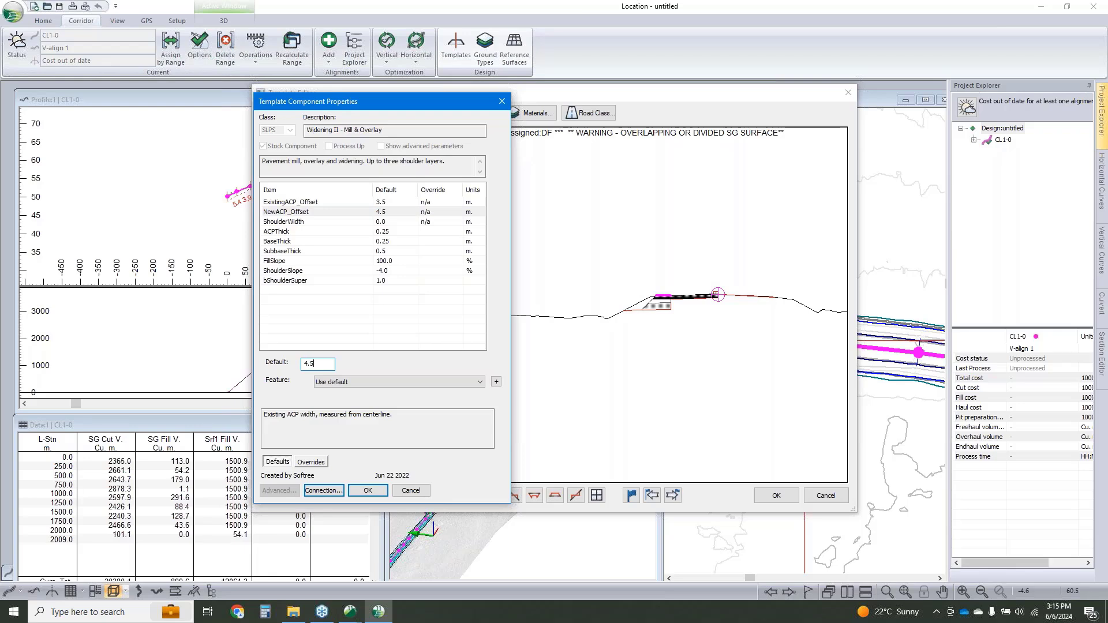
pyautogui.click(370, 222)
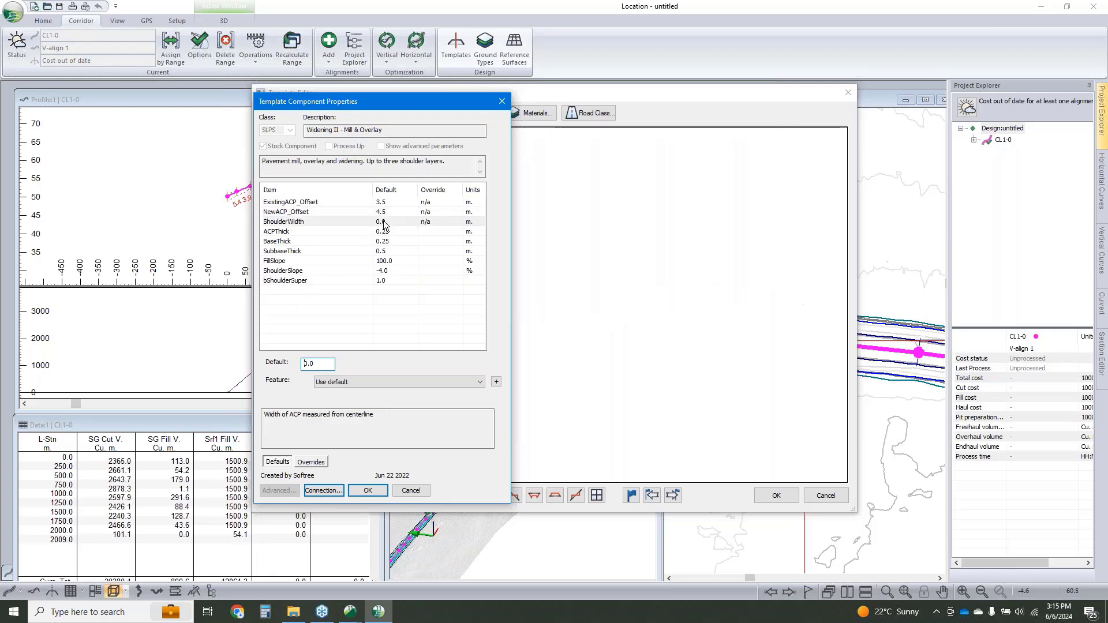
pyautogui.doubleClick(315, 364)
pyautogui.write('2')
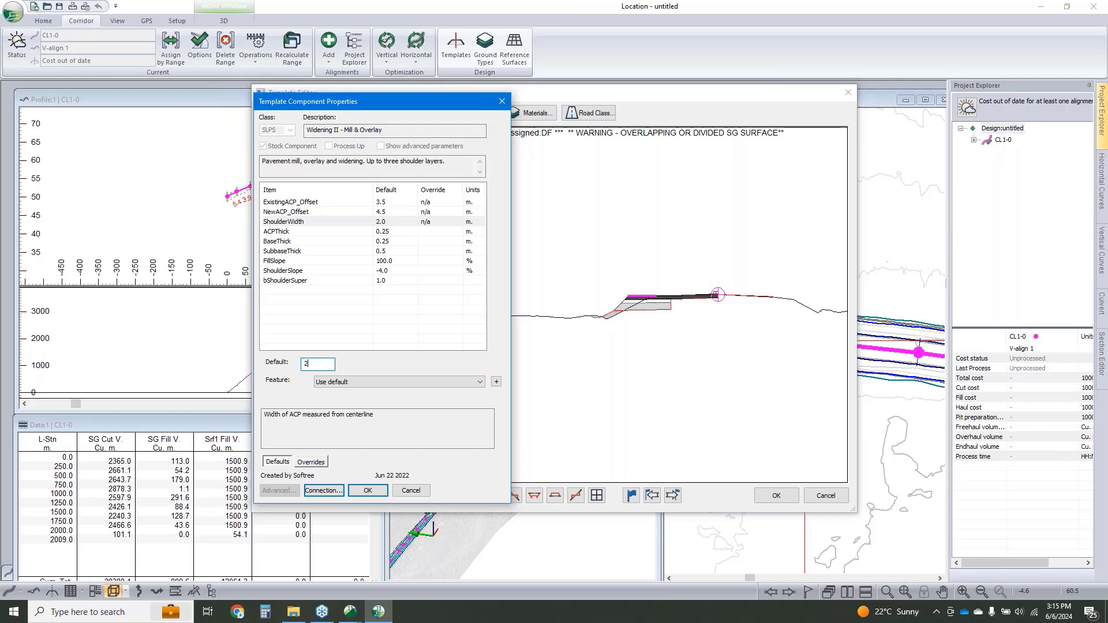
# Step: Set the widening component's layer thicknesses to ACPThick 0.1 m, BaseThick 0.2 m and SubbaseThick 0.6 m
pyautogui.click(394, 232)
pyautogui.doubleClick(313, 365)
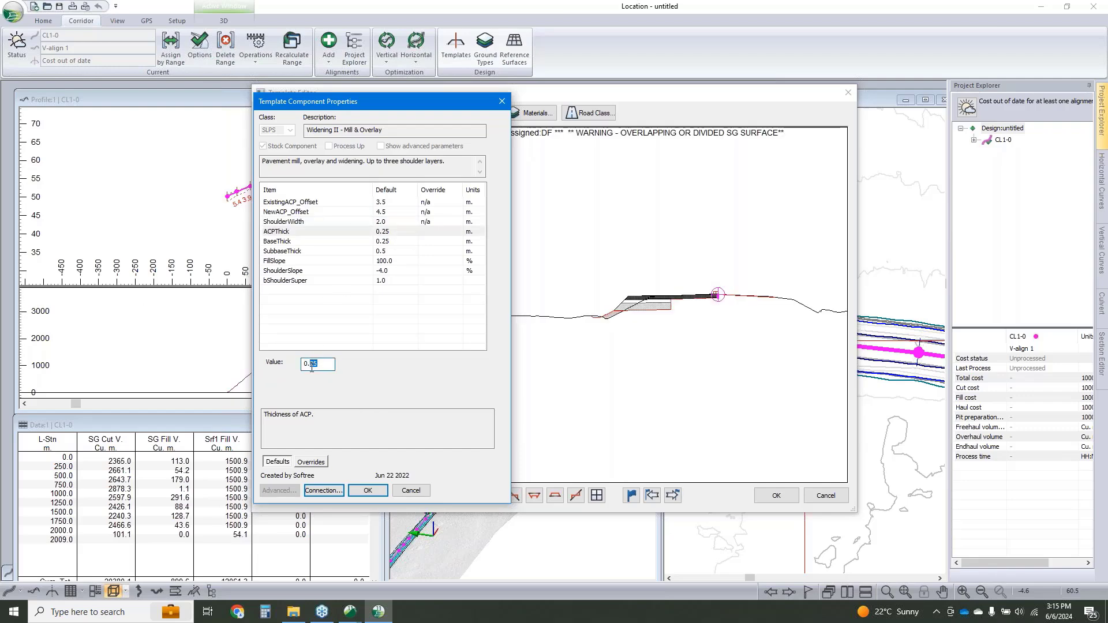
pyautogui.write('1')
pyautogui.click(385, 241)
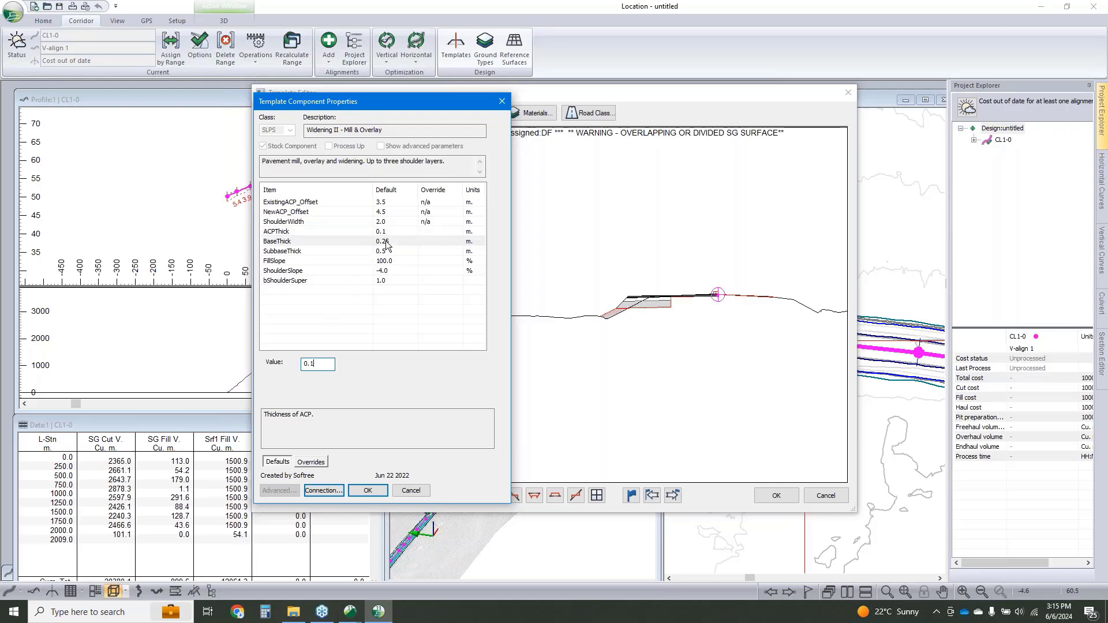
pyautogui.click(322, 365)
pyautogui.moveTo(322, 365); pyautogui.dragTo(313, 365)
pyautogui.press('BackSpace')
pyautogui.click(371, 251)
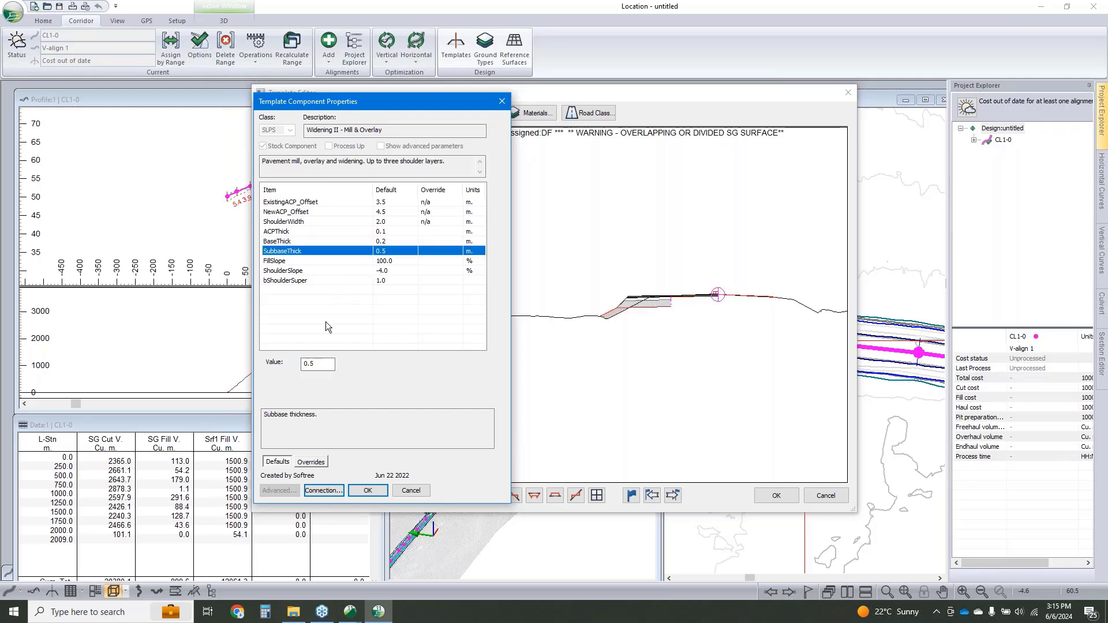
pyautogui.moveTo(316, 367); pyautogui.dragTo(312, 367)
pyautogui.write('6')
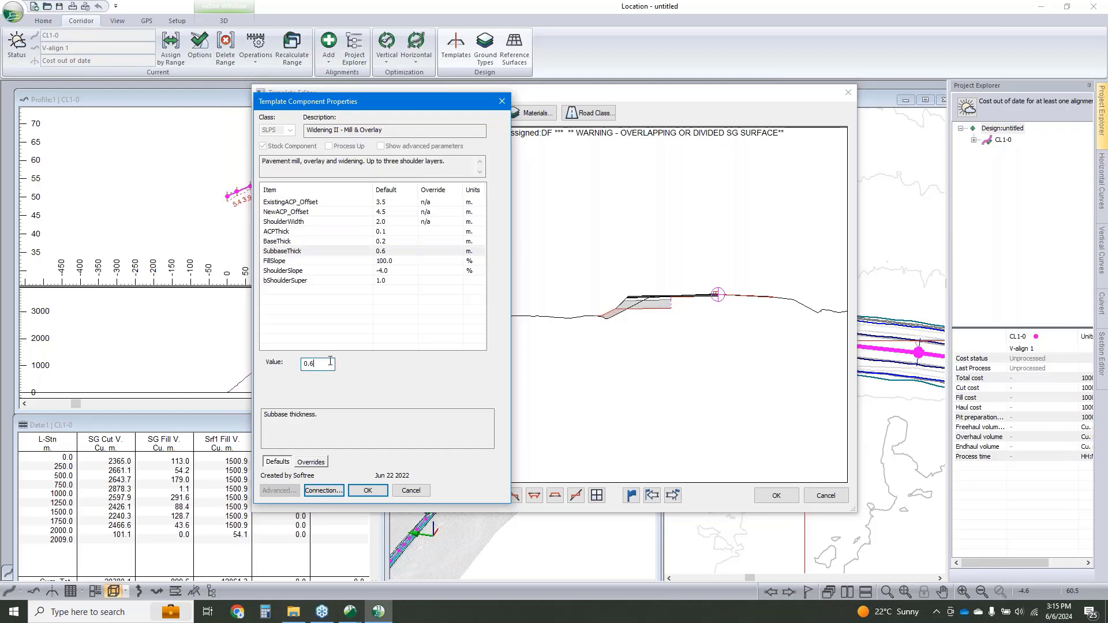
# Step: Set the widening component's FillSlope to 4:1 and its ShoulderSlope to -8%
pyautogui.click(379, 262)
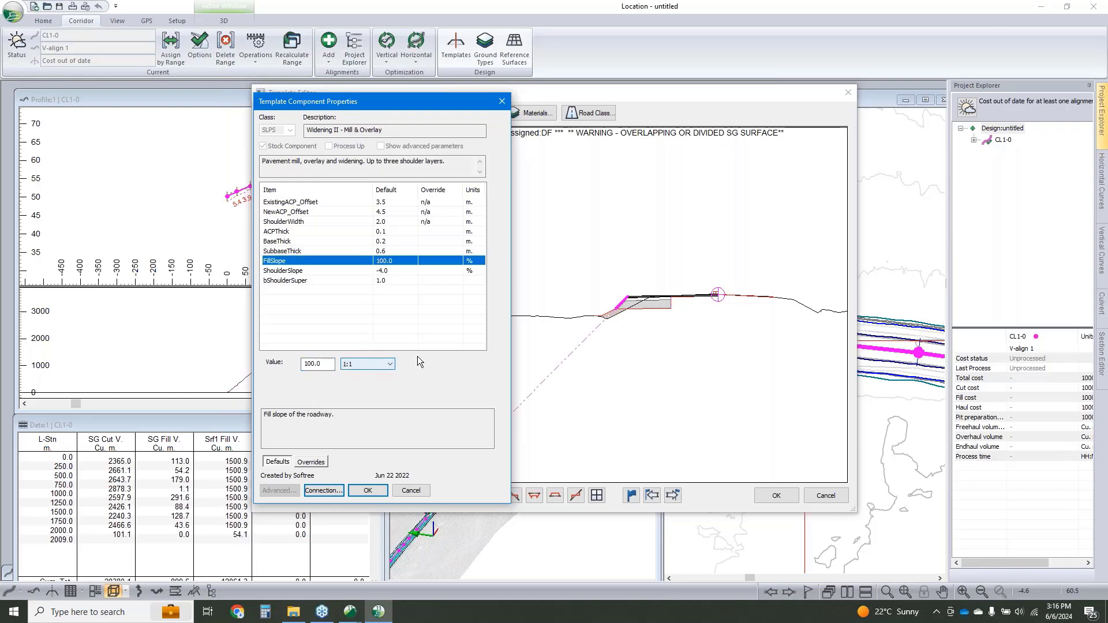
pyautogui.click(365, 365)
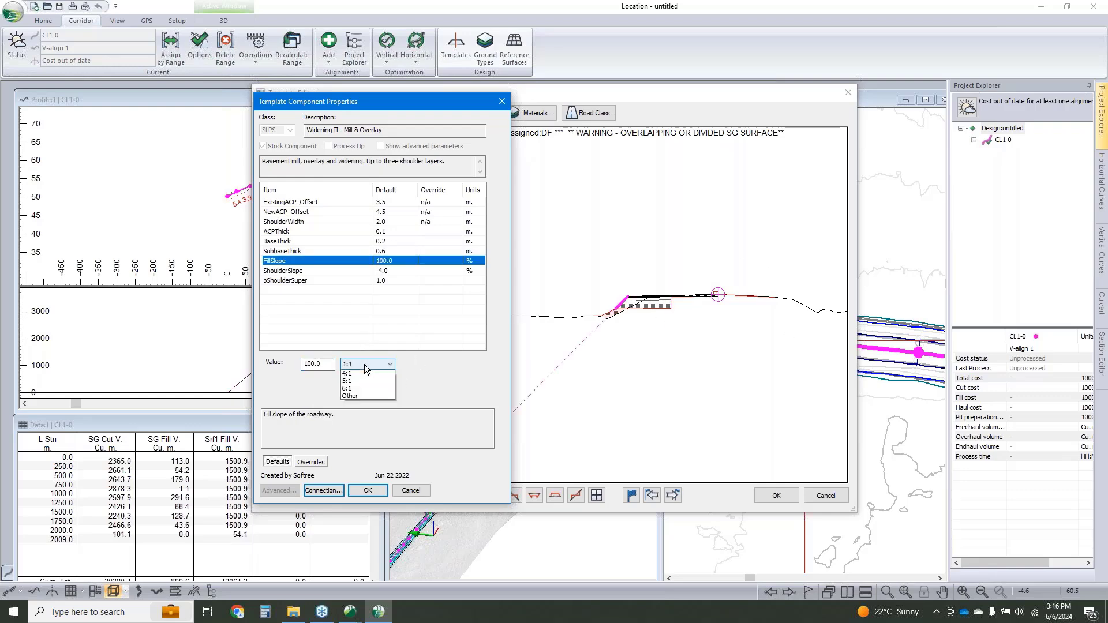
pyautogui.click(354, 450)
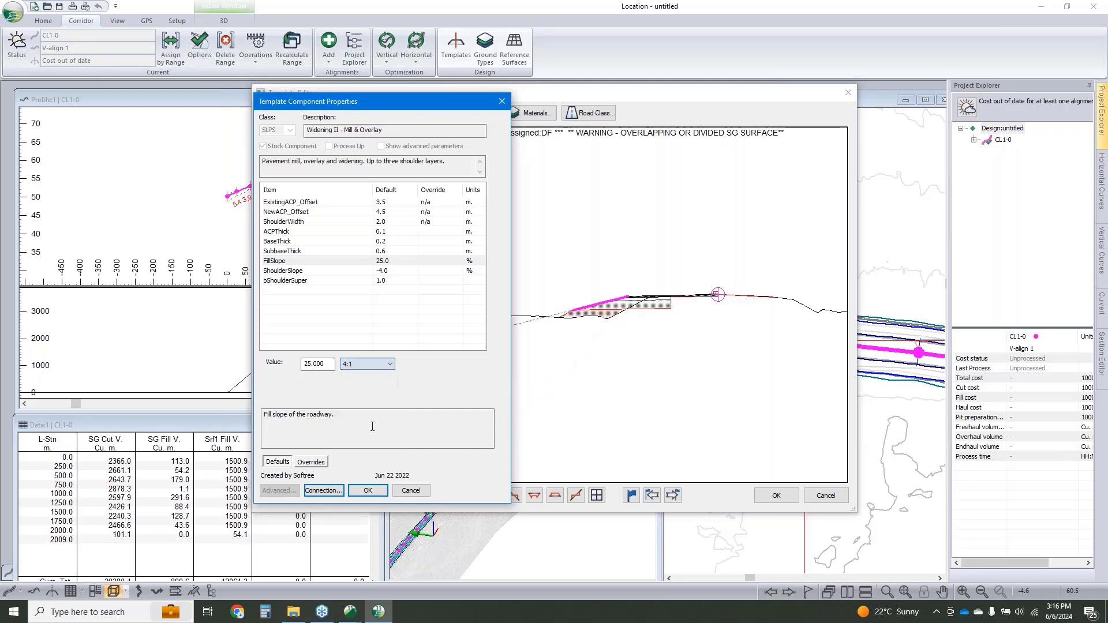
pyautogui.click(383, 262)
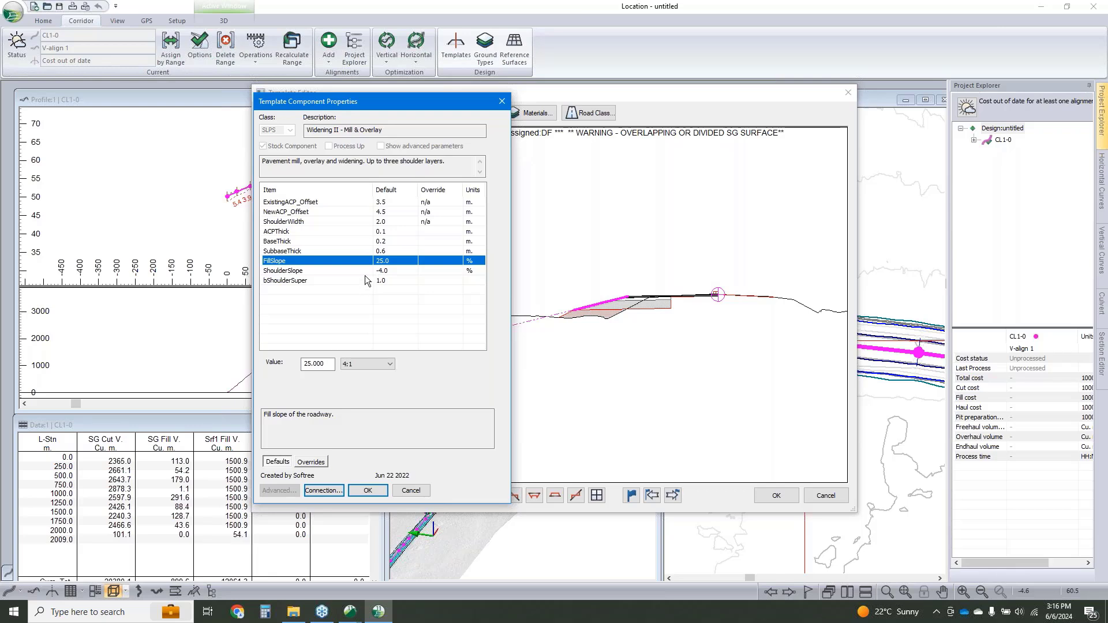
pyautogui.click(364, 271)
pyautogui.moveTo(322, 368); pyautogui.dragTo(310, 369)
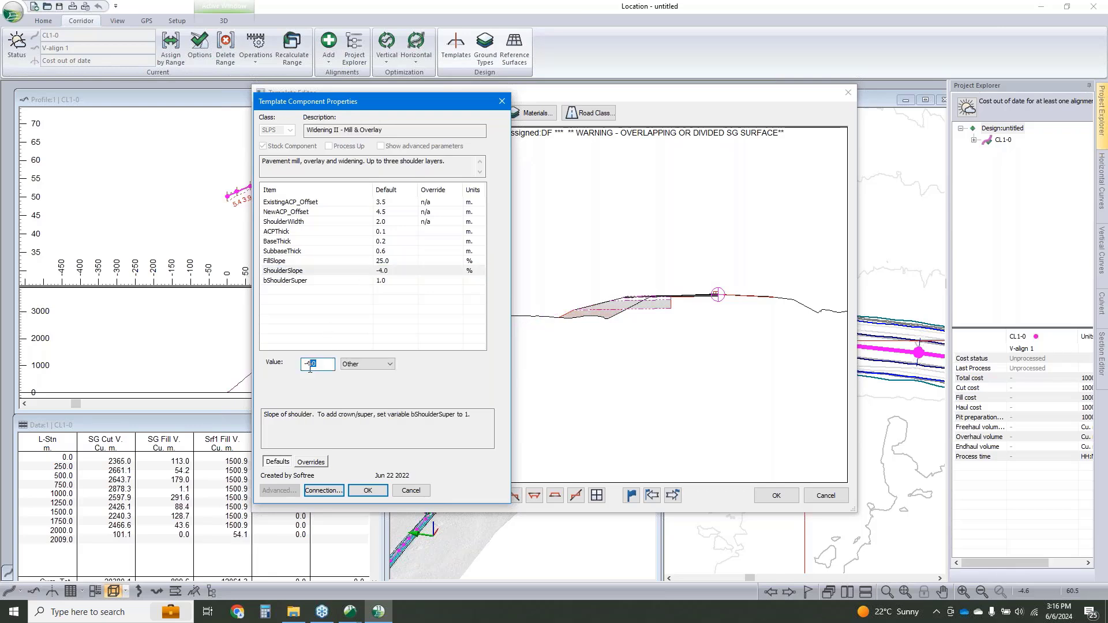
pyautogui.write('8')
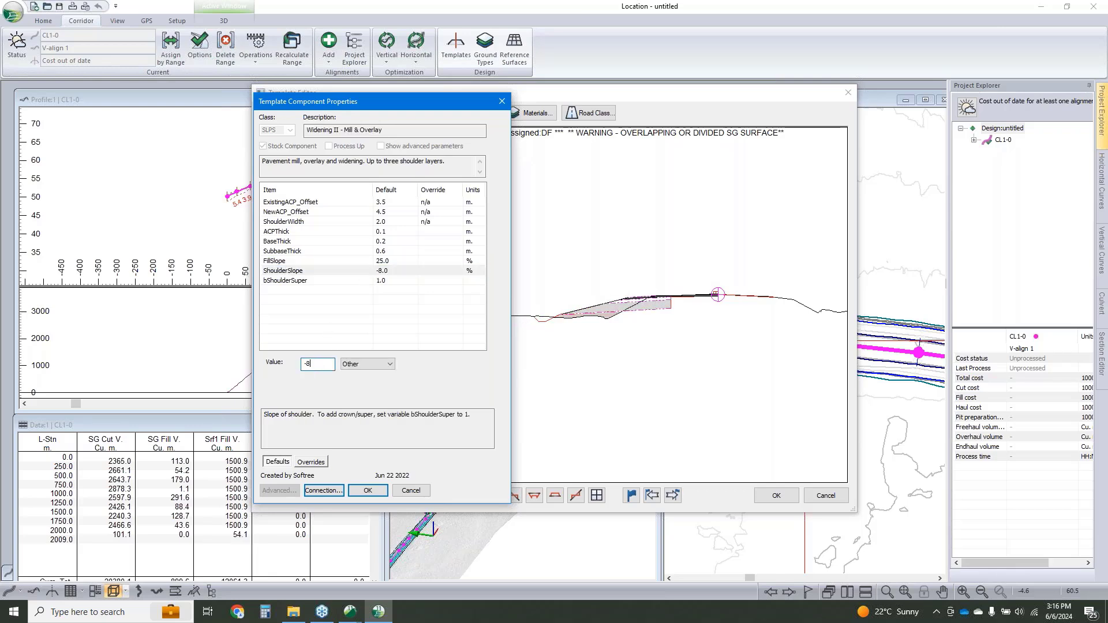
# Step: Set bShoulderSuper to 0 for the left widening component and accept its properties
pyautogui.click(393, 282)
pyautogui.press('Tab')
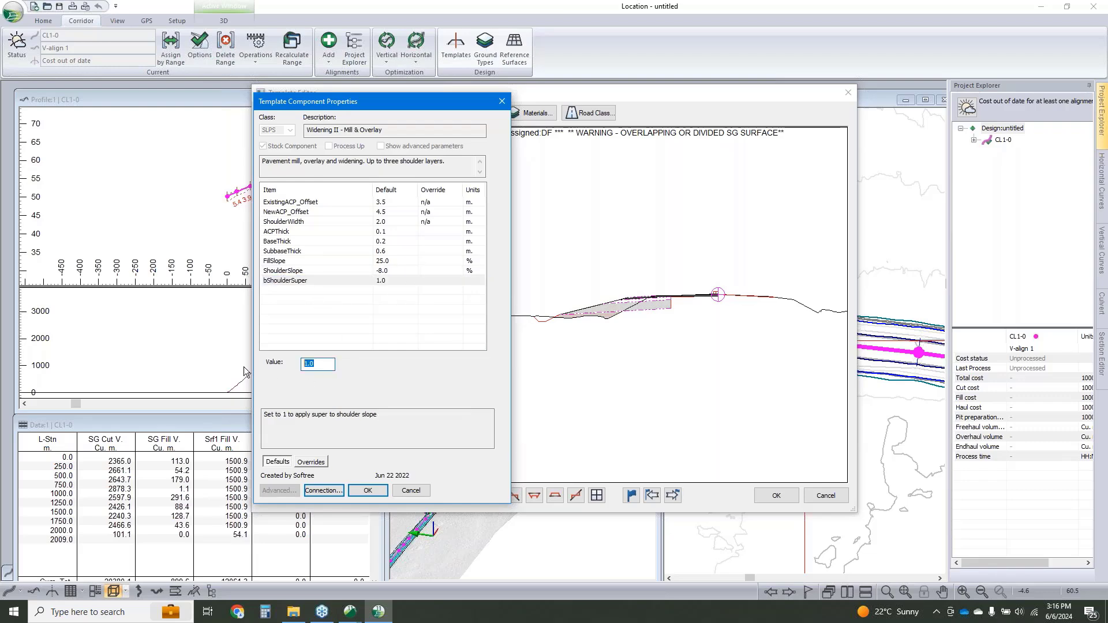
pyautogui.write('0')
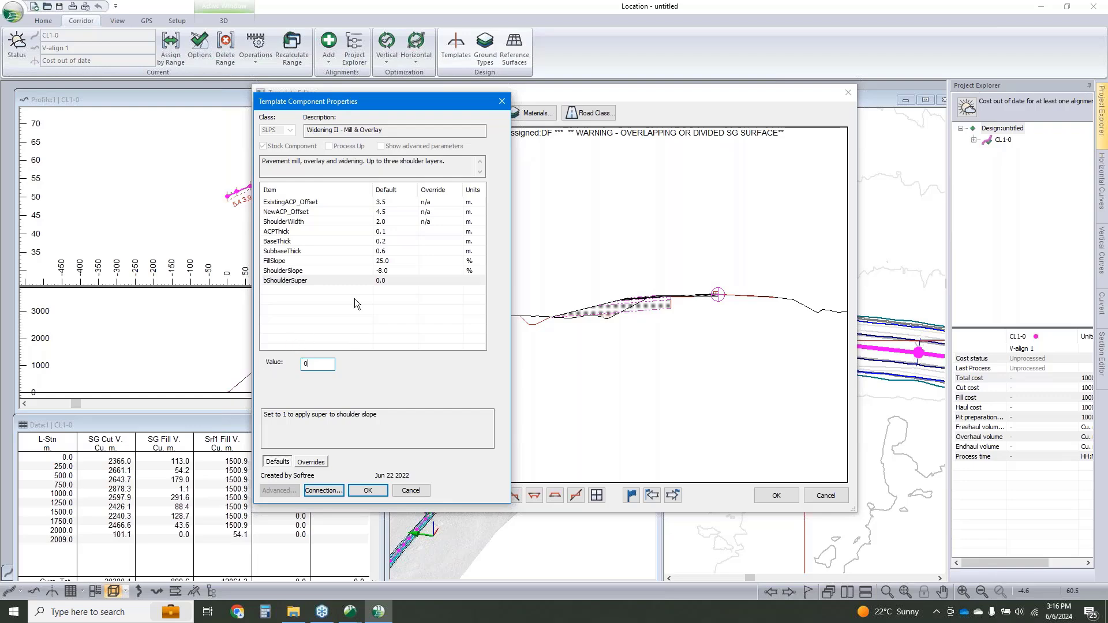
pyautogui.click(402, 269)
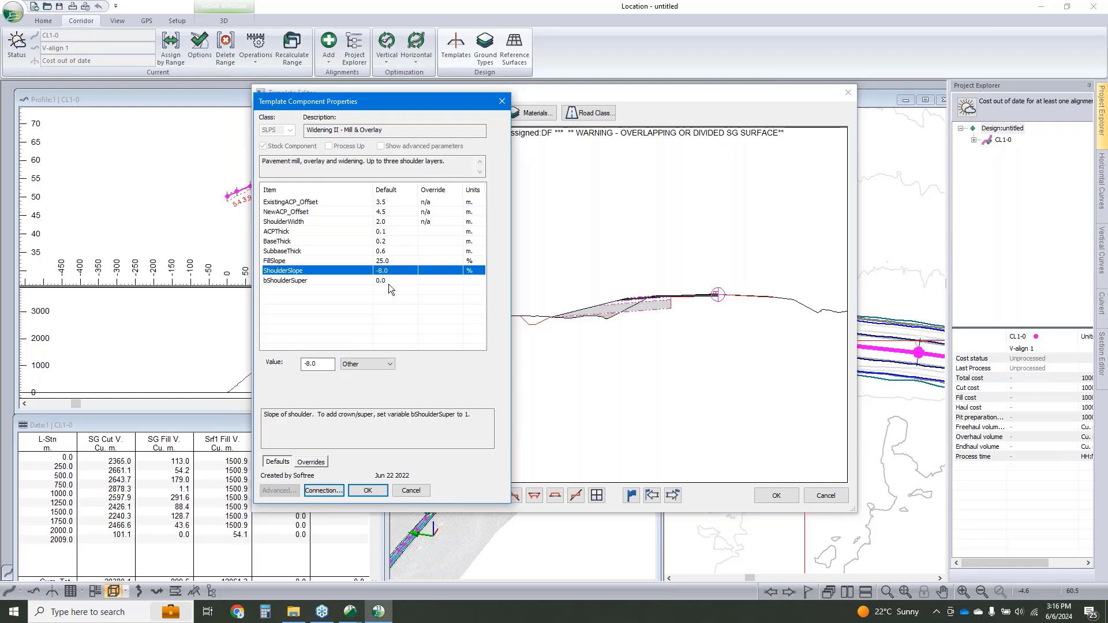
pyautogui.click(368, 490)
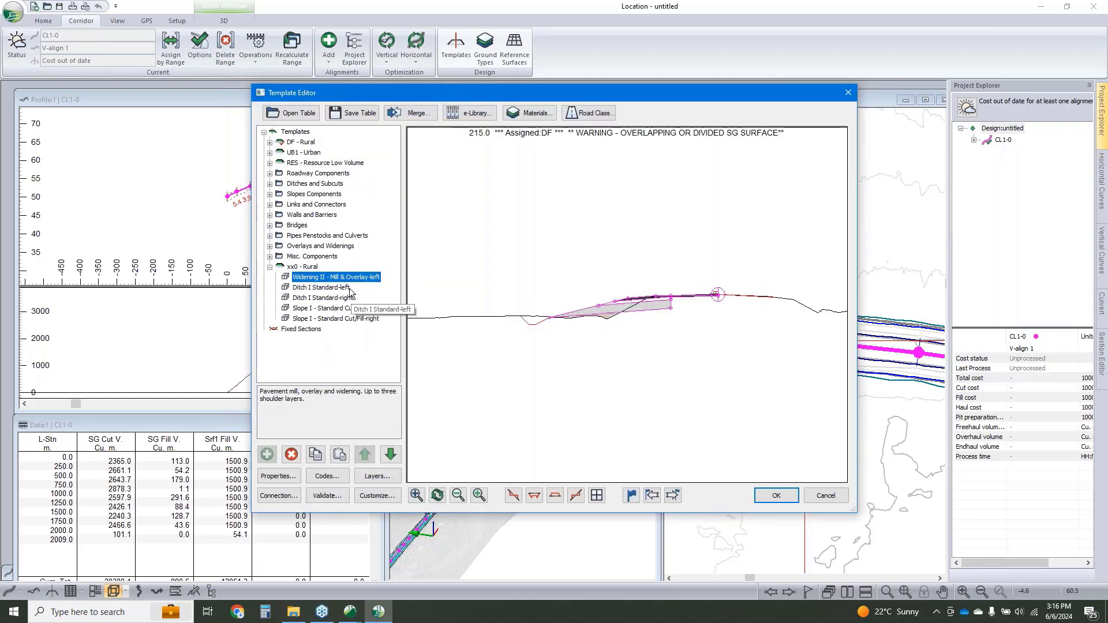
# Step: Copy the left Widening II - Mill & Overlay component within the copied Rural template as a new right component
pyautogui.rightClick(349, 278)
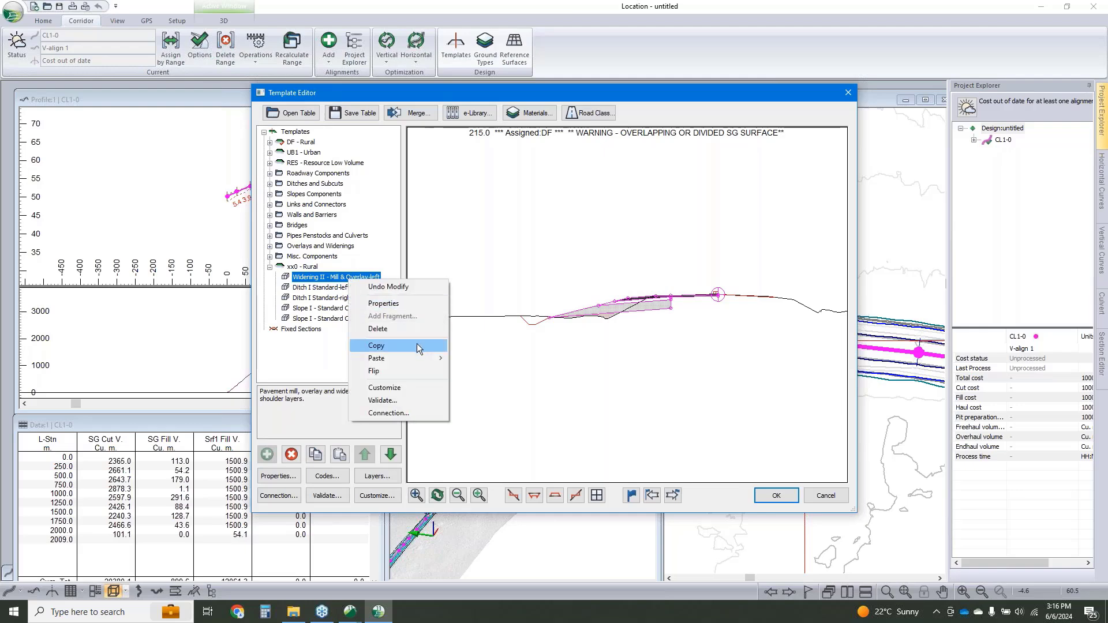
pyautogui.click(417, 344)
pyautogui.rightClick(357, 278)
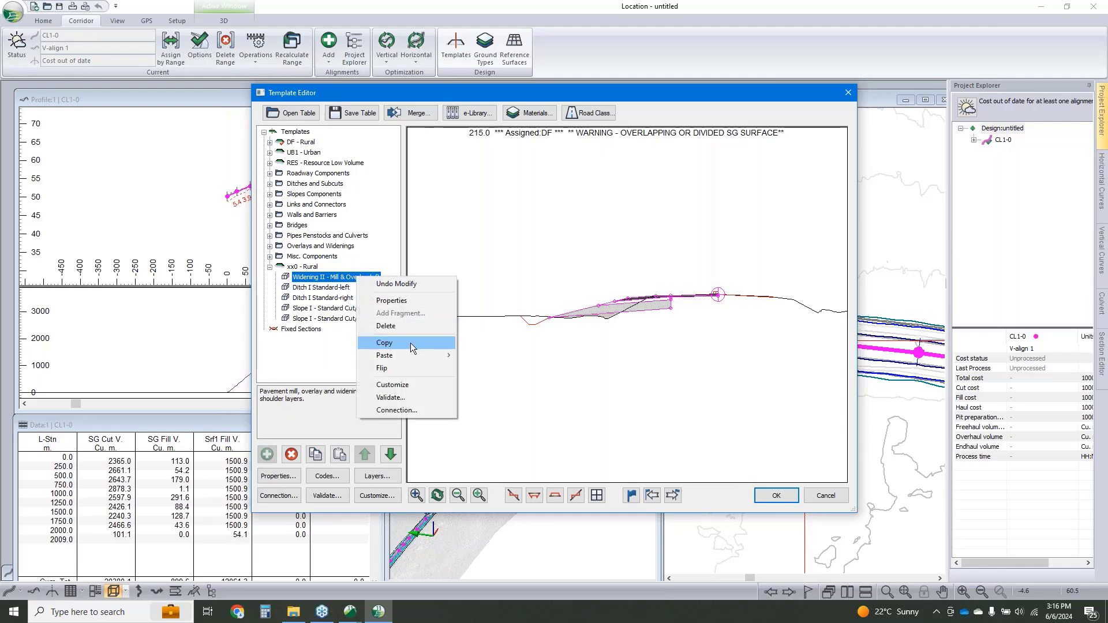
pyautogui.moveTo(415, 355)
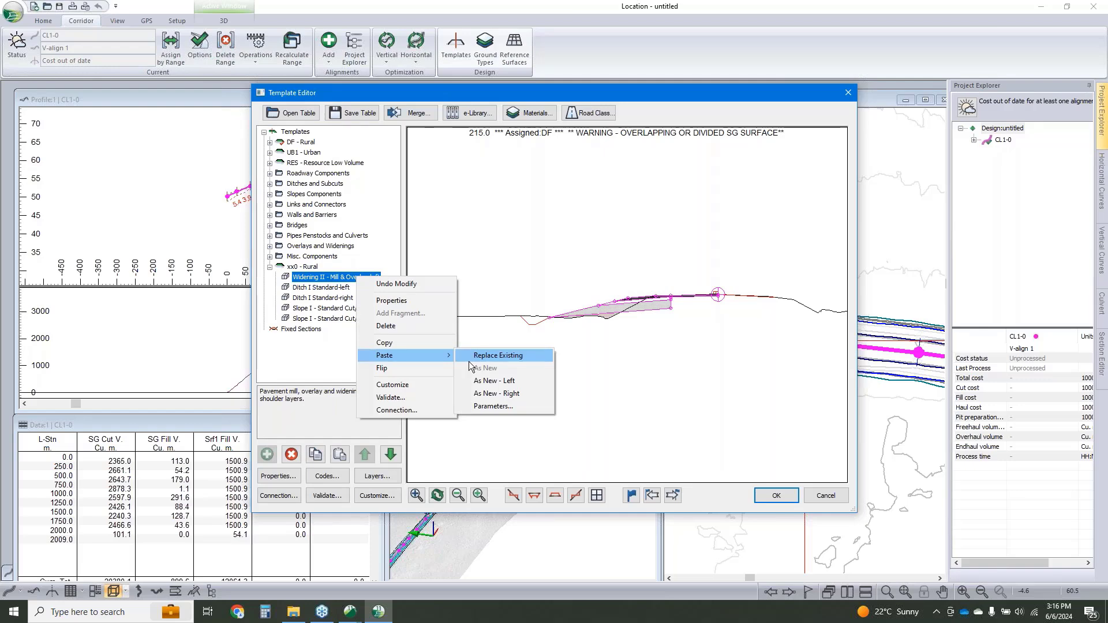
pyautogui.click(490, 394)
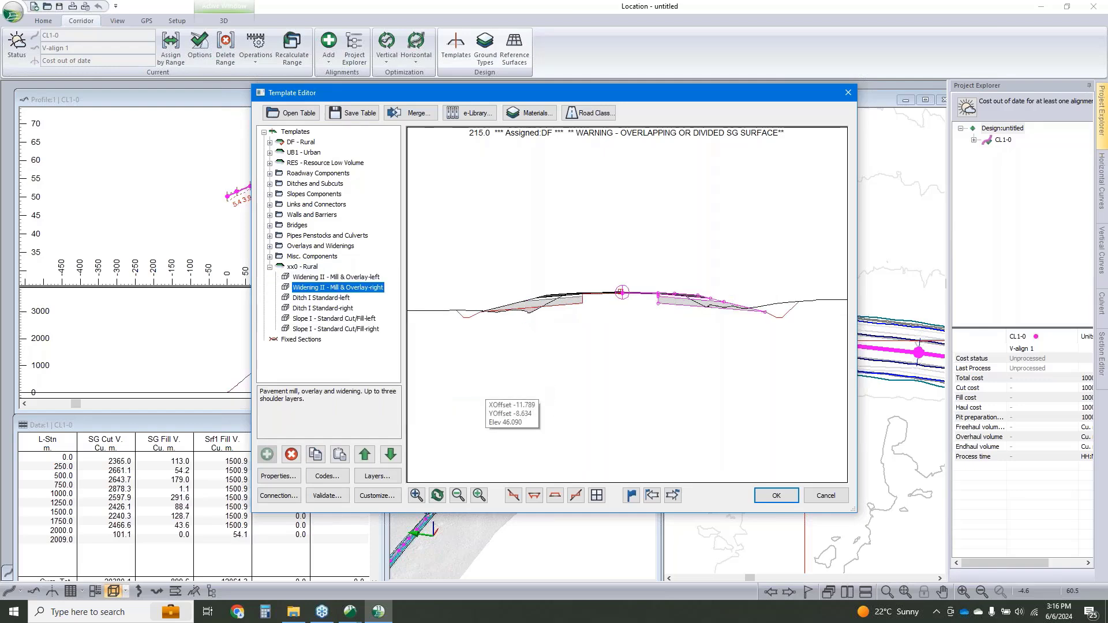
pyautogui.scroll(3, 622, 289)
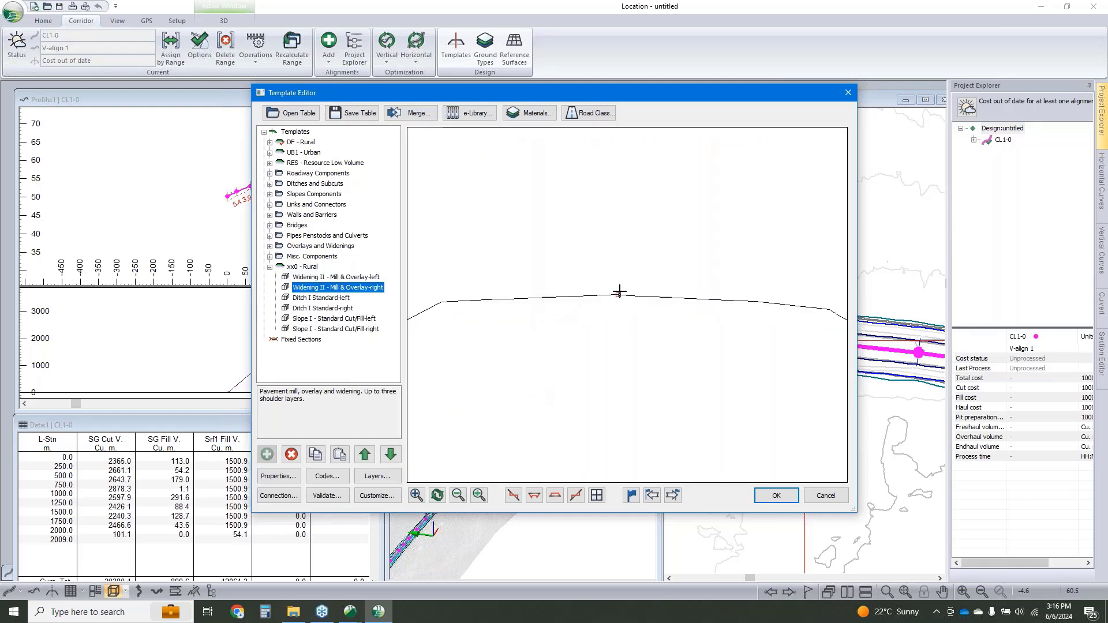
pyautogui.click(735, 308)
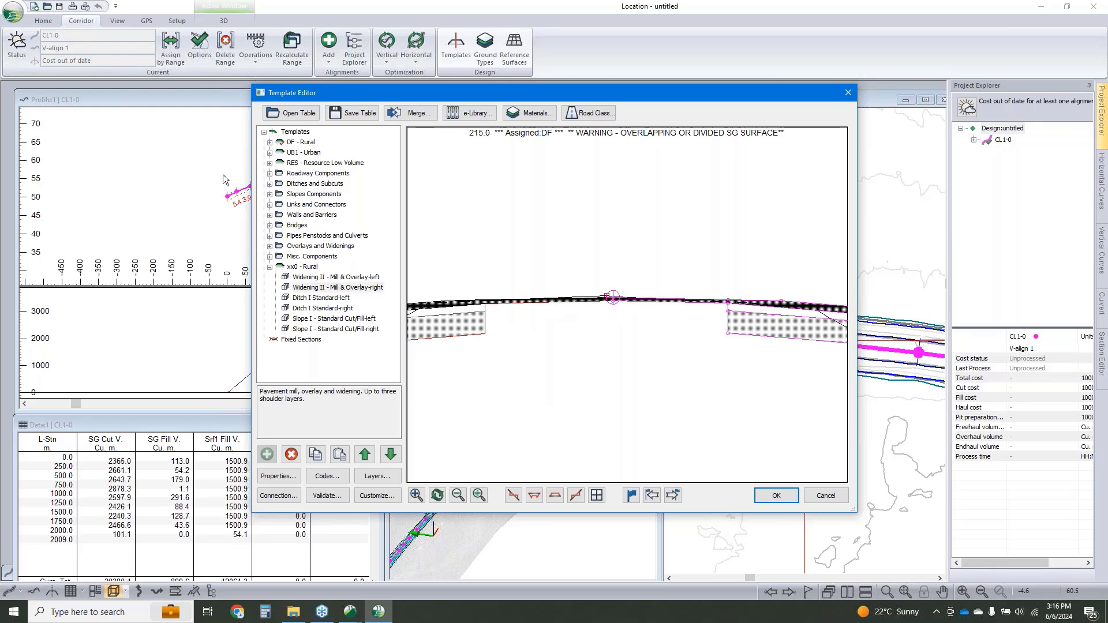
# Step: Make the copied Rural template's crown/super slopes match existing ground
pyautogui.click(303, 266)
pyautogui.rightClick(309, 268)
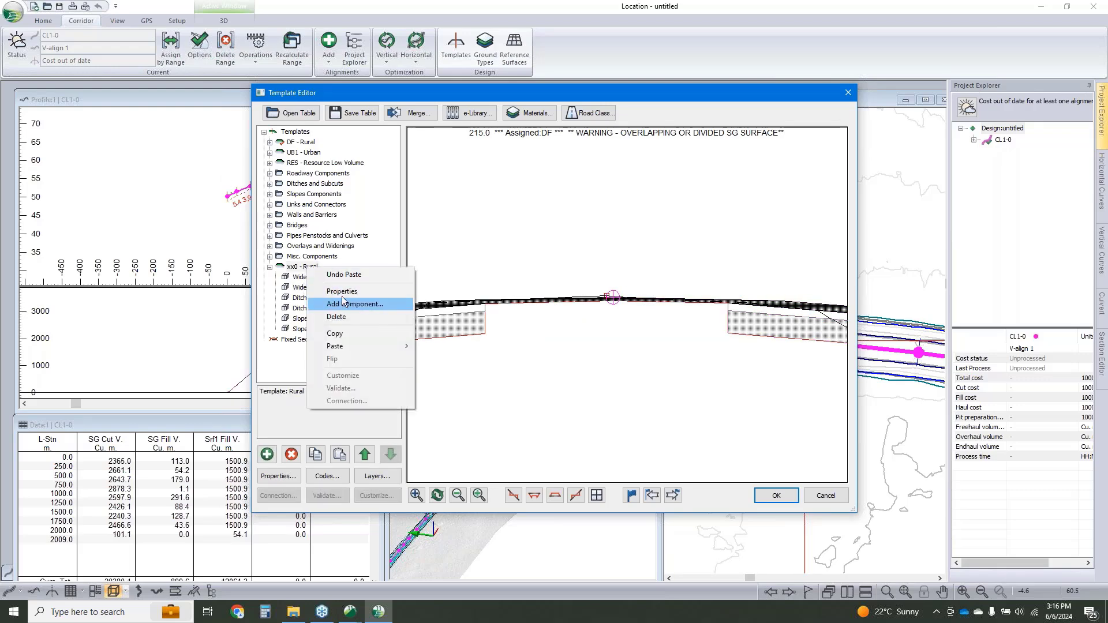
pyautogui.click(344, 291)
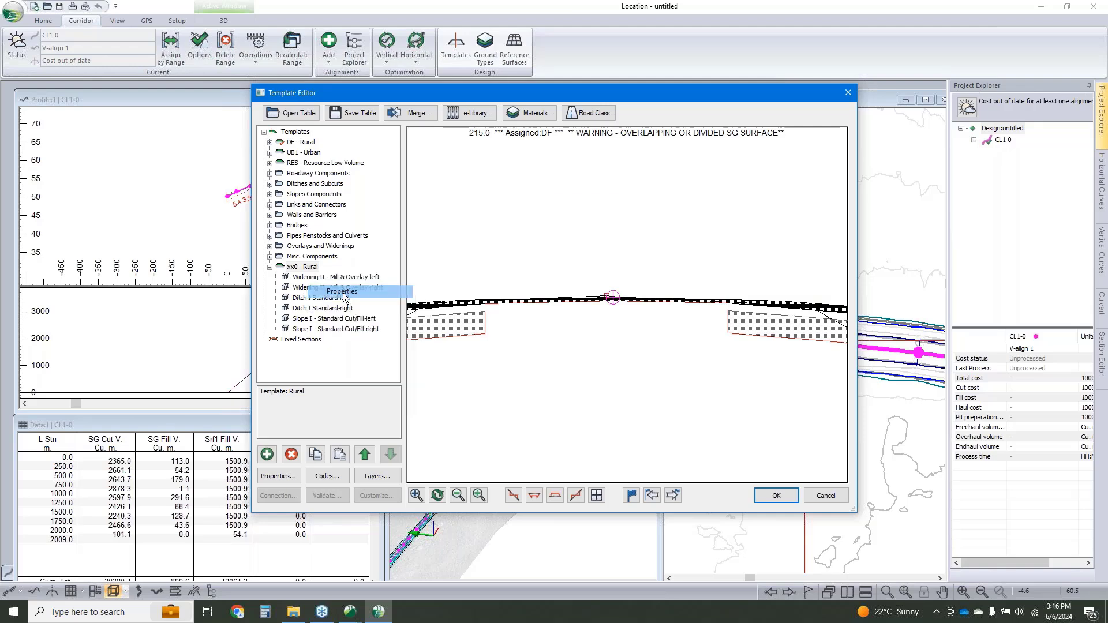
pyautogui.click(493, 369)
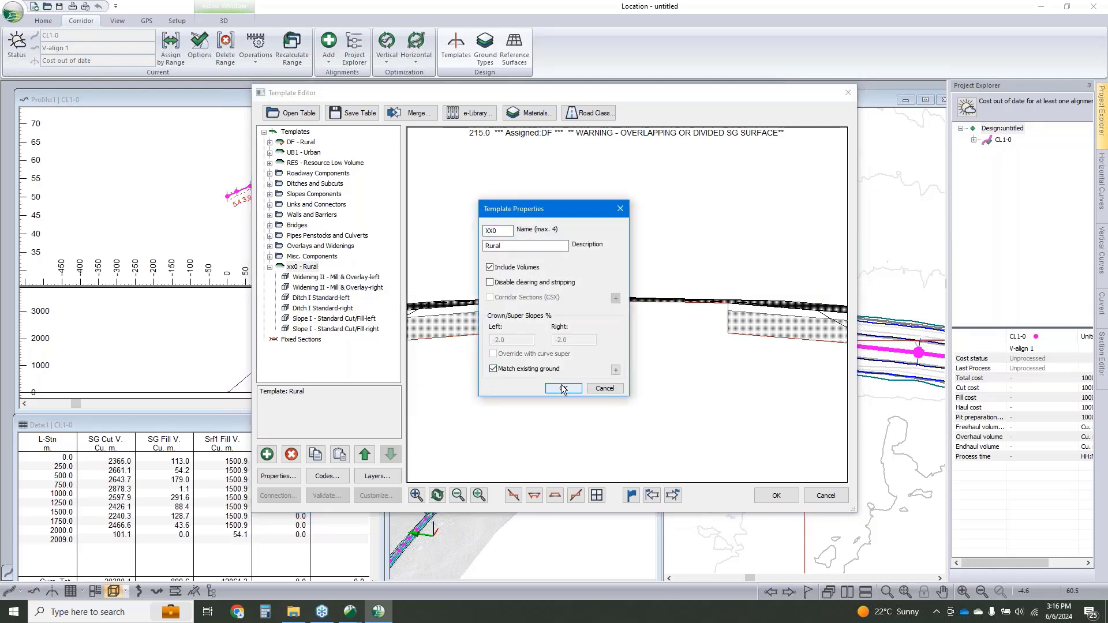
pyautogui.click(563, 388)
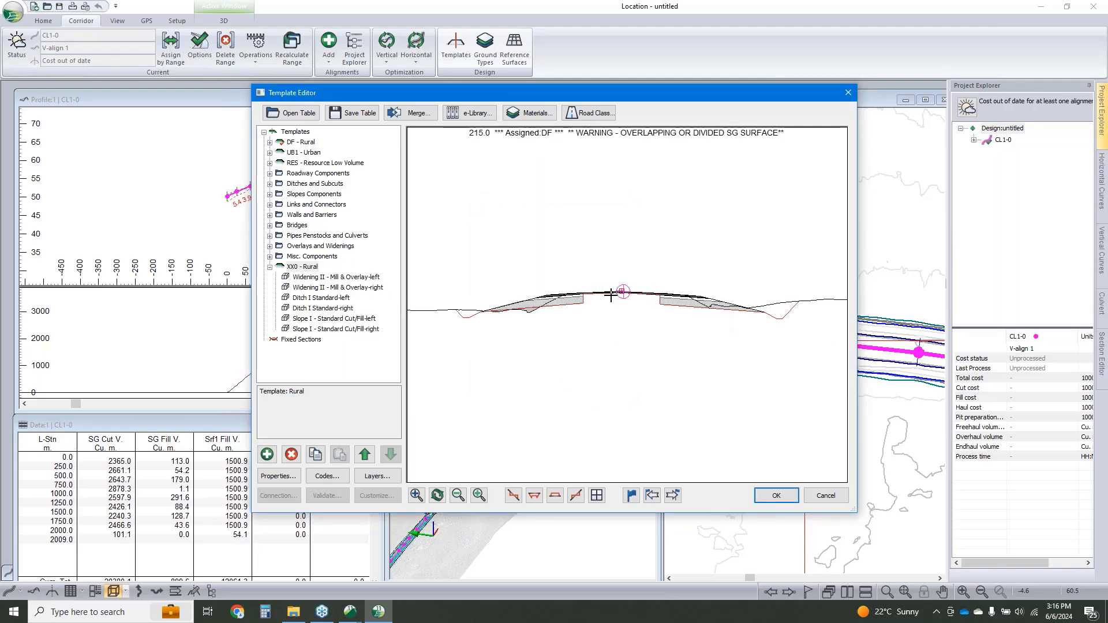
pyautogui.moveTo(611, 295)
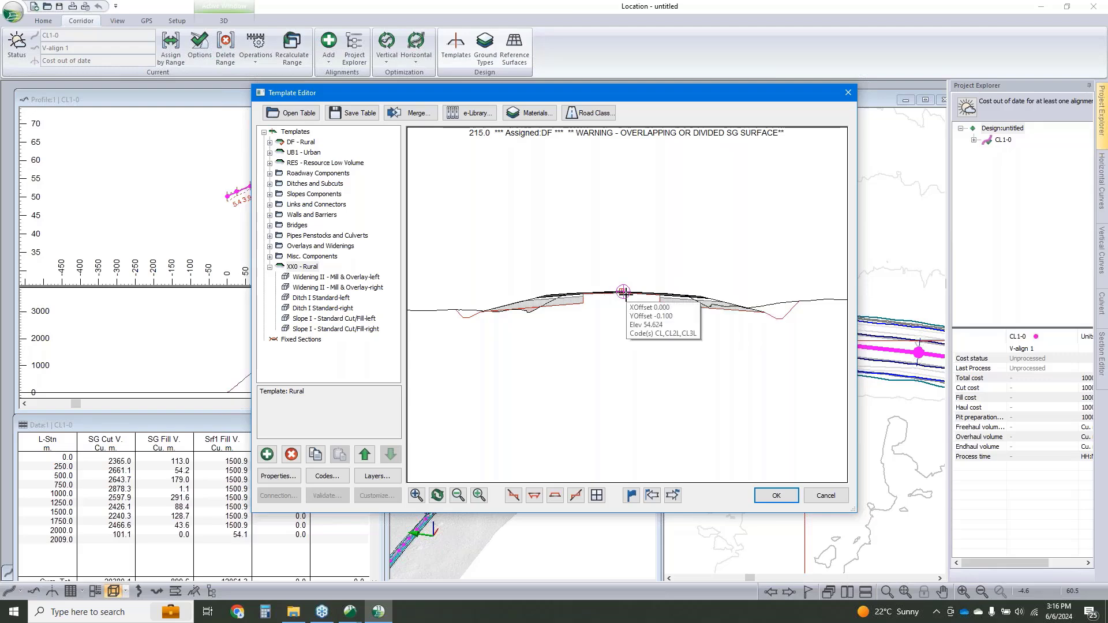
# Step: Set the DitchDepth of the copied Rural template's Ditch I Standard-left component to 0 m
pyautogui.click(323, 299)
pyautogui.doubleClick(324, 299)
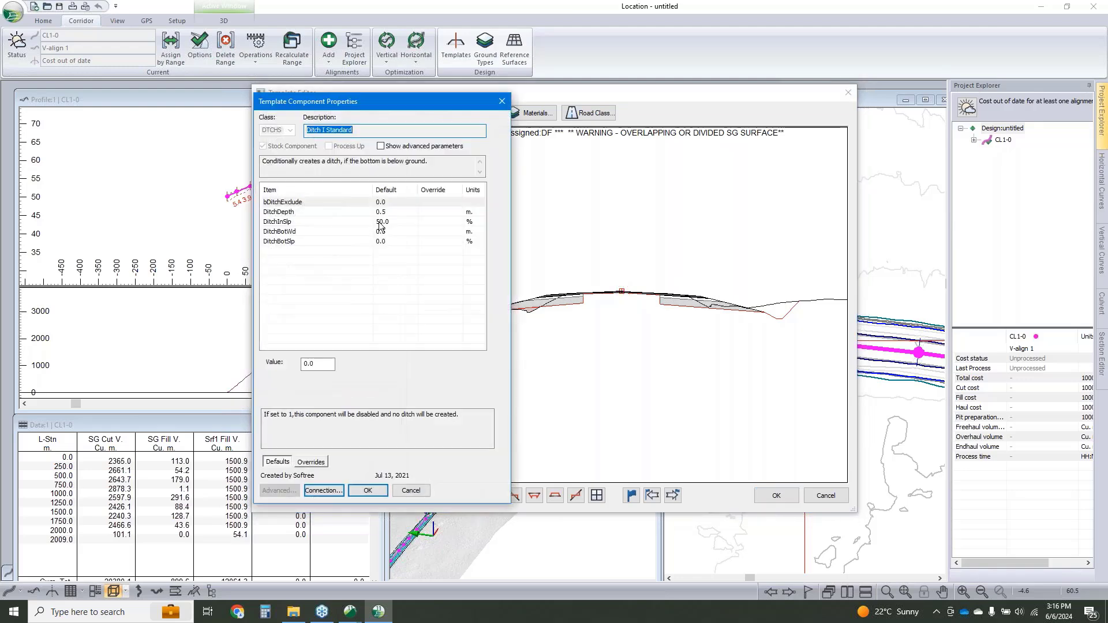
pyautogui.click(383, 212)
pyautogui.click(307, 364)
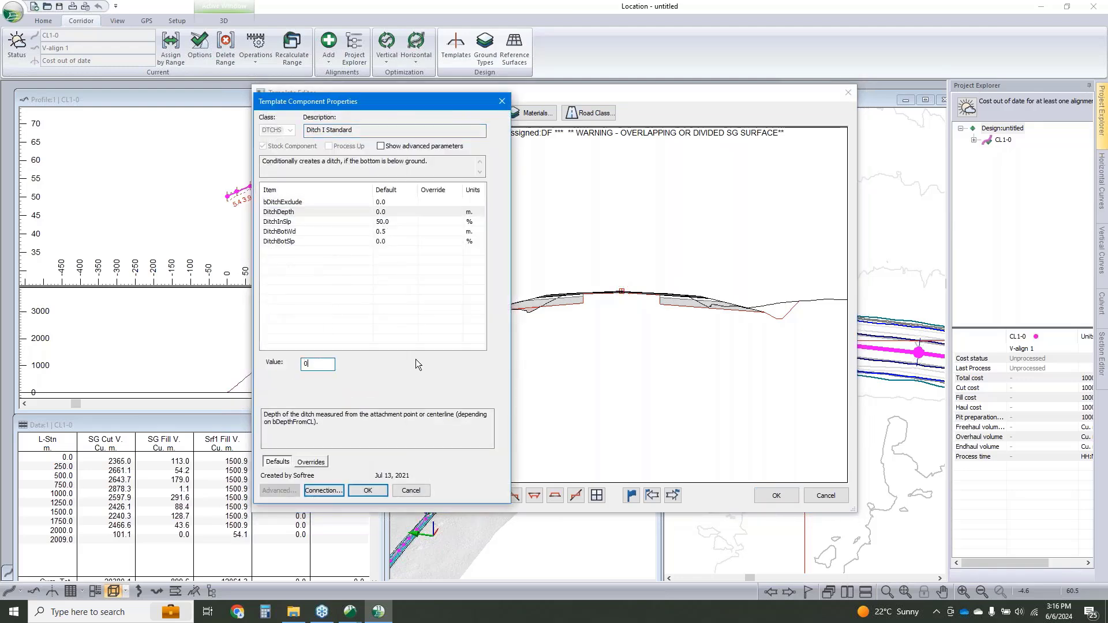
pyautogui.click(385, 233)
pyautogui.click(307, 364)
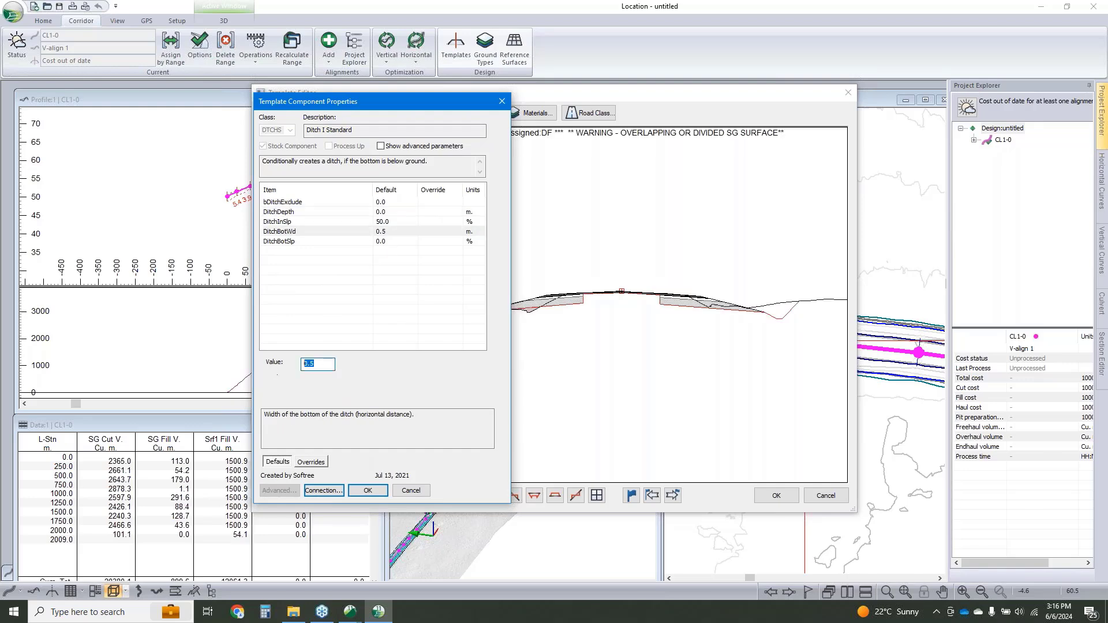
pyautogui.click(368, 491)
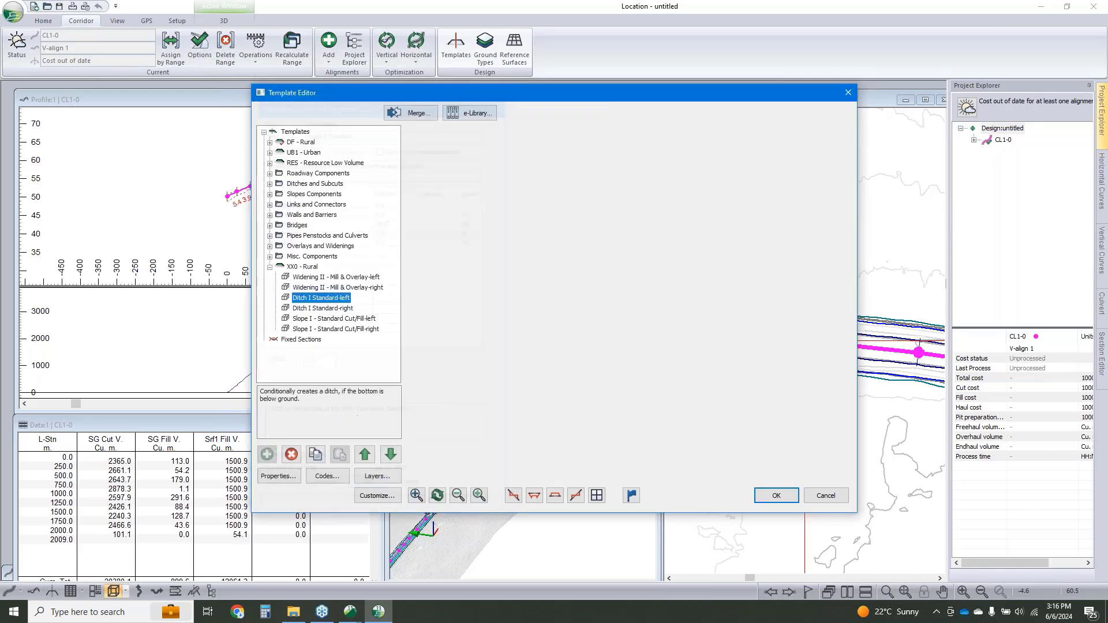
# Step: Replace the copied Rural template's right Ditch I Standard component with a right-side copy of the left one
pyautogui.click(323, 308)
pyautogui.click(291, 454)
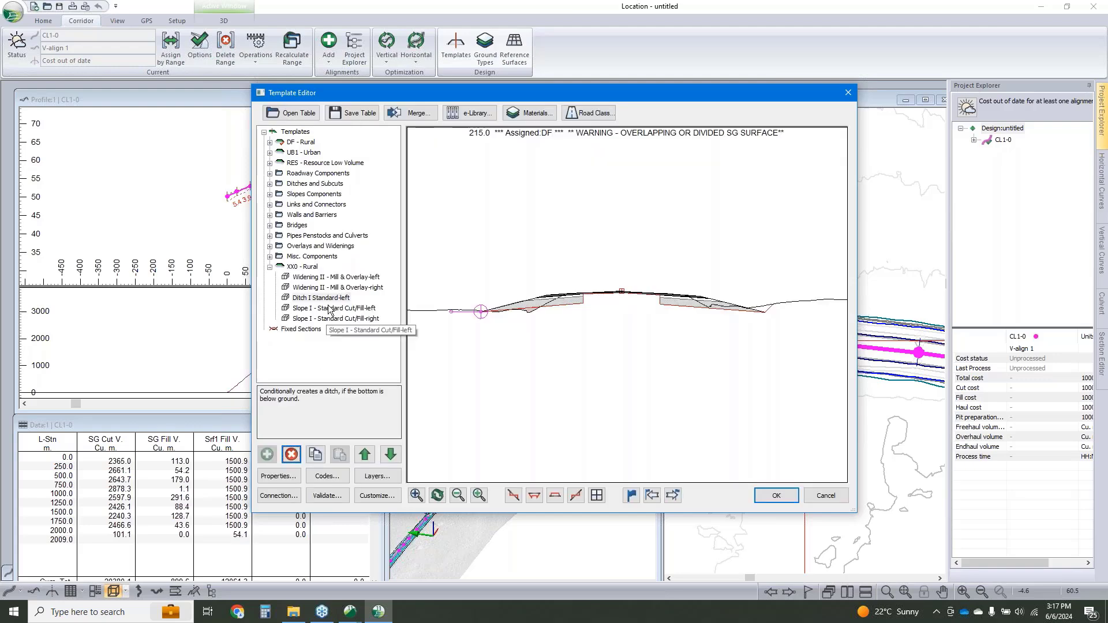
pyautogui.rightClick(329, 298)
pyautogui.click(378, 363)
pyautogui.rightClick(338, 298)
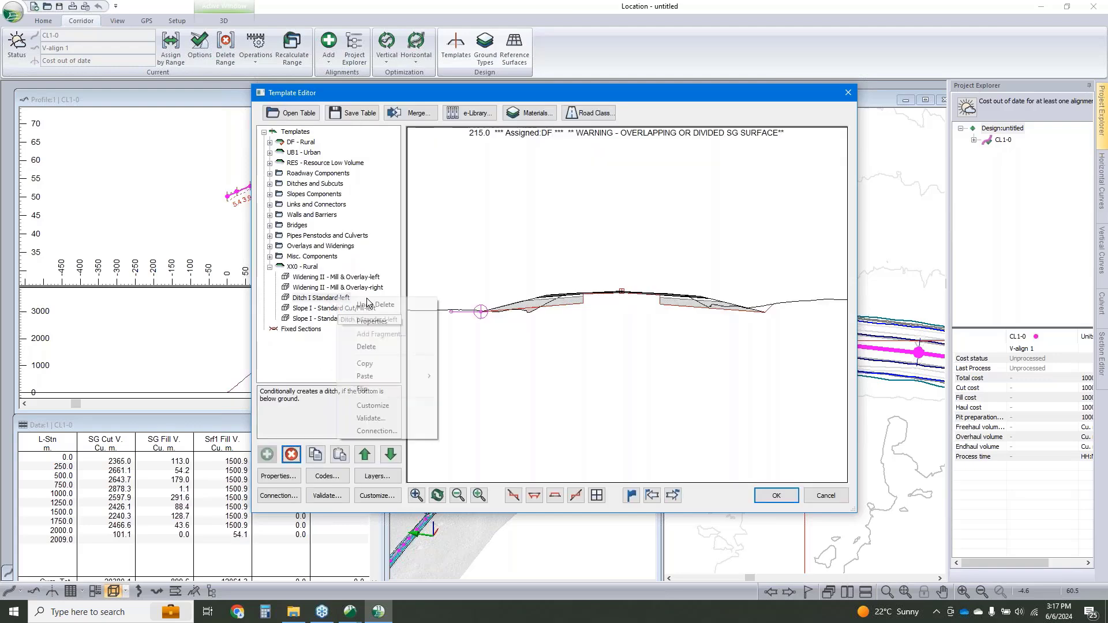
pyautogui.moveTo(425, 378)
pyautogui.click(493, 417)
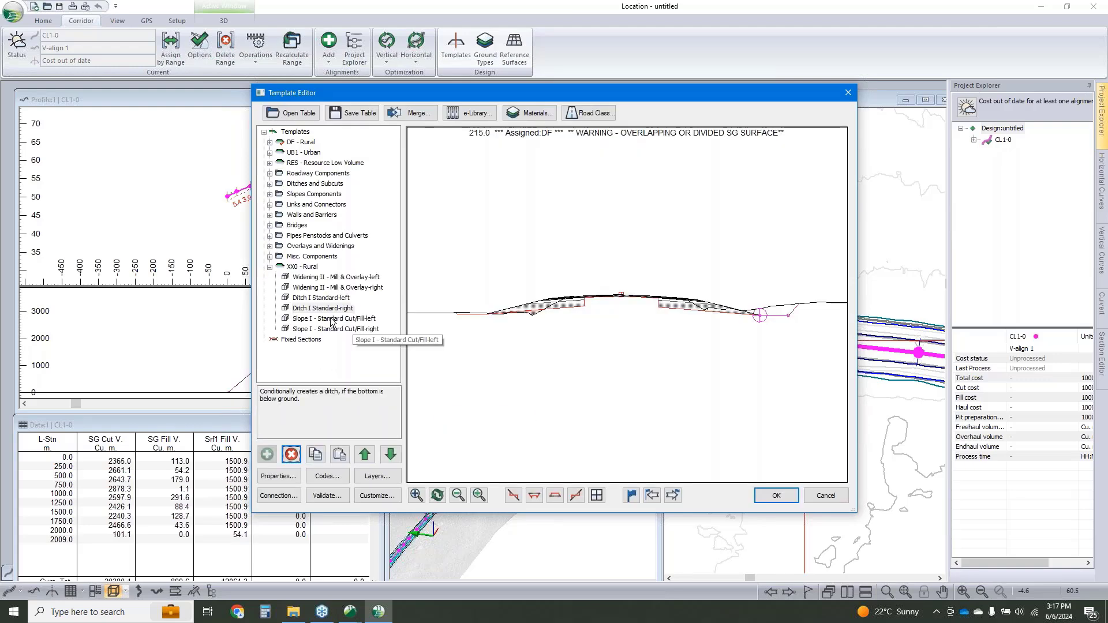
# Step: Set the left Slope I - Standard Cut/Fill component's FinalCutSlp to 3:1 and FinalFillSlp to 4:1
pyautogui.click(326, 320)
pyautogui.doubleClick(327, 320)
pyautogui.click(376, 203)
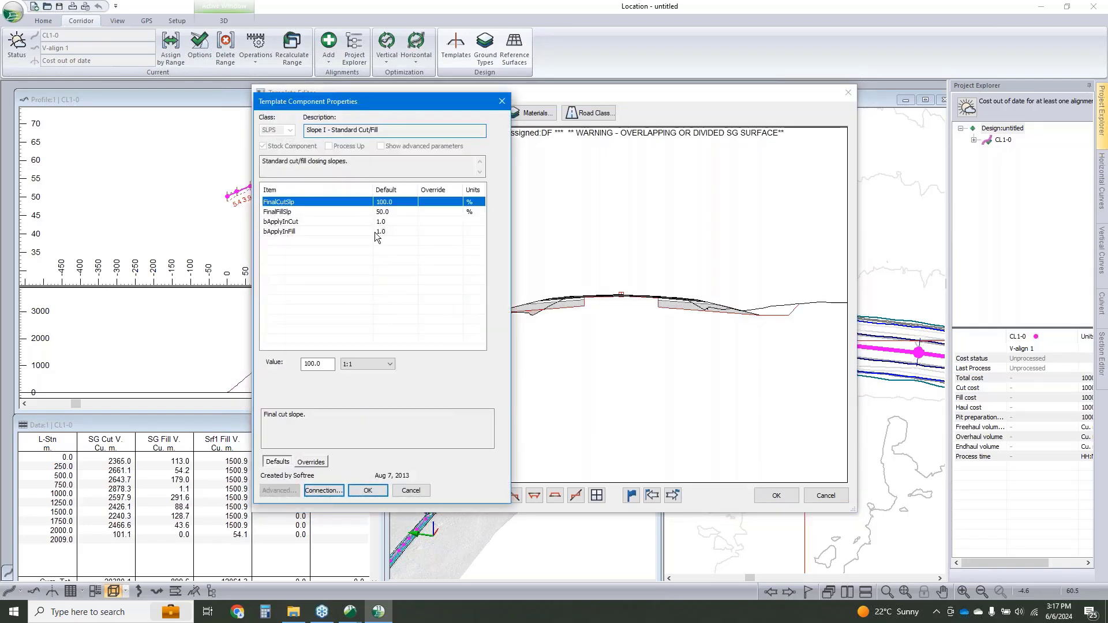
pyautogui.click(372, 364)
pyautogui.click(365, 440)
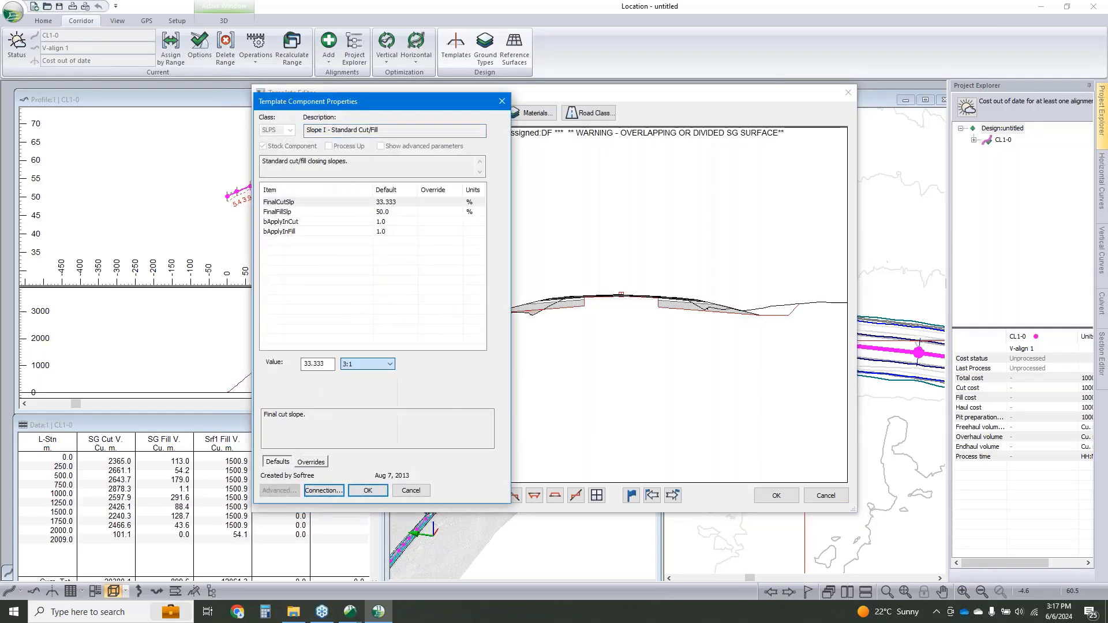
pyautogui.click(381, 213)
pyautogui.click(372, 366)
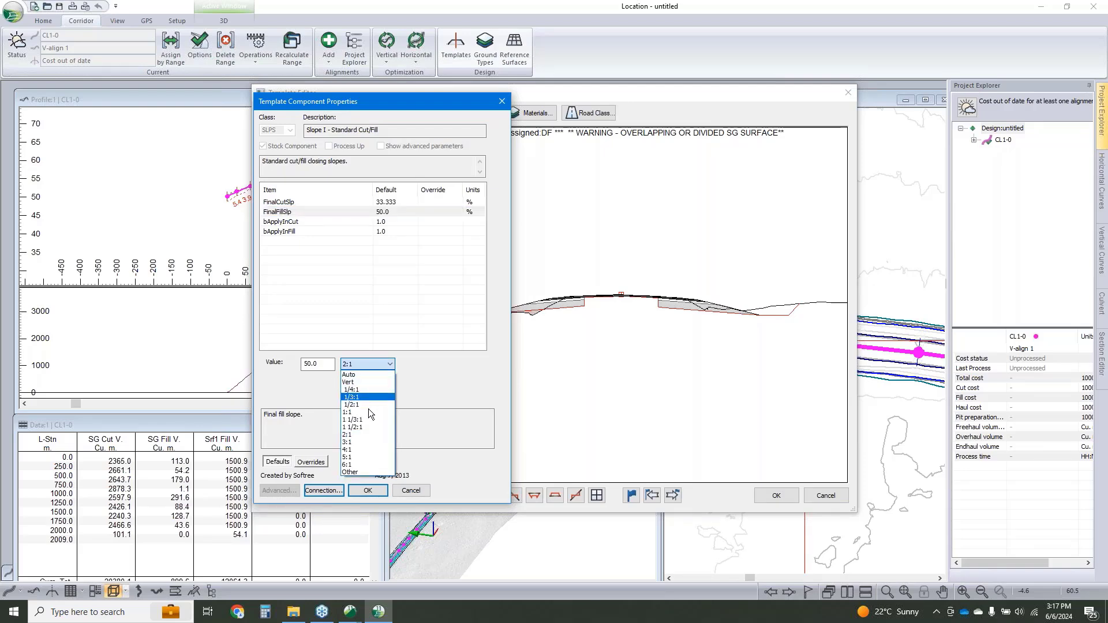
pyautogui.click(366, 449)
pyautogui.click(379, 488)
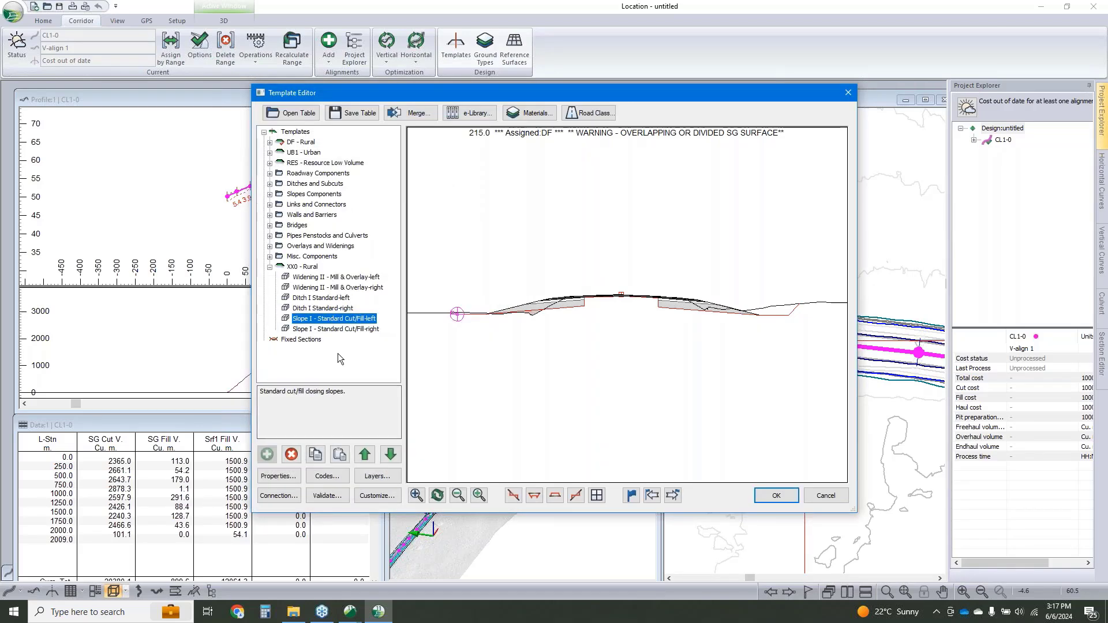
# Step: Replace the right Slope I - Standard Cut/Fill component with a right-side copy of the left one
pyautogui.click(335, 330)
pyautogui.click(292, 455)
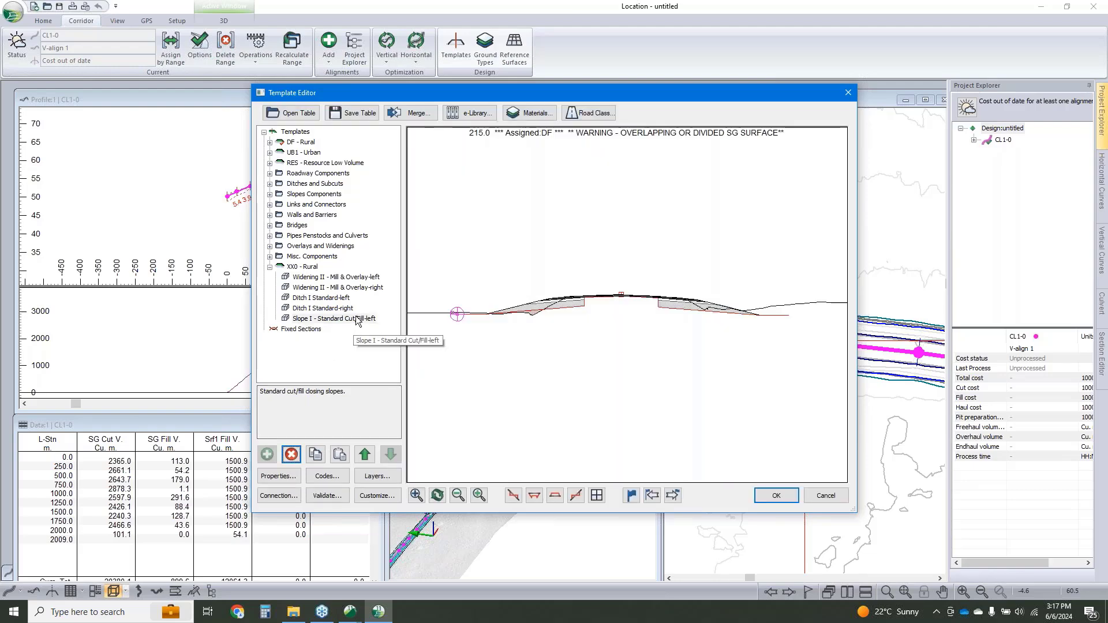
pyautogui.rightClick(354, 316)
pyautogui.click(393, 395)
pyautogui.rightClick(344, 319)
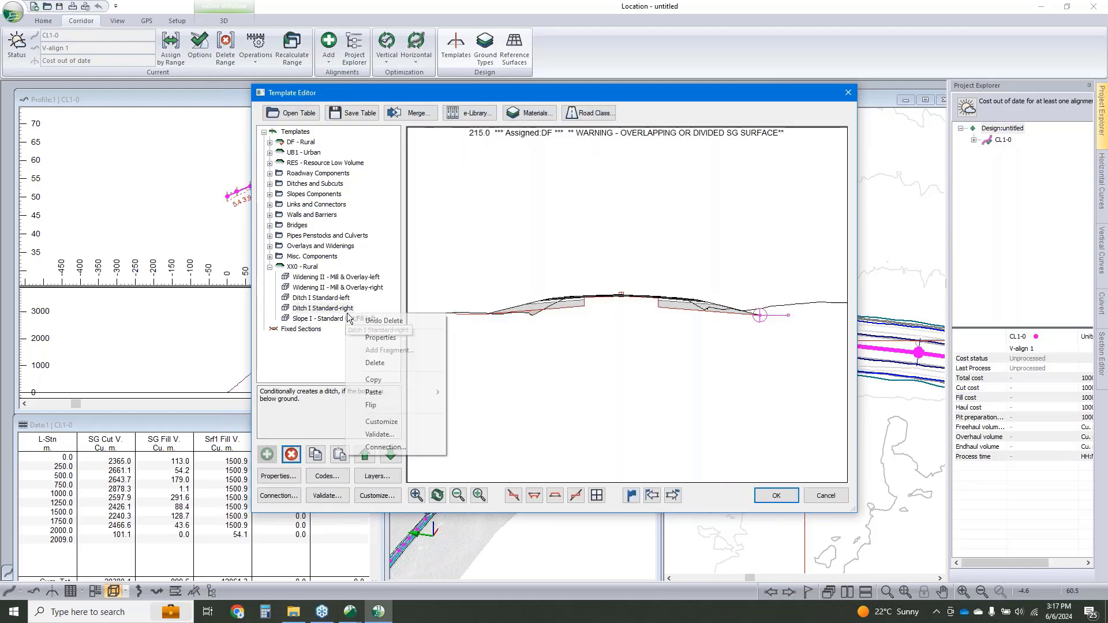
pyautogui.click(324, 317)
pyautogui.rightClick(325, 318)
pyautogui.moveTo(410, 401)
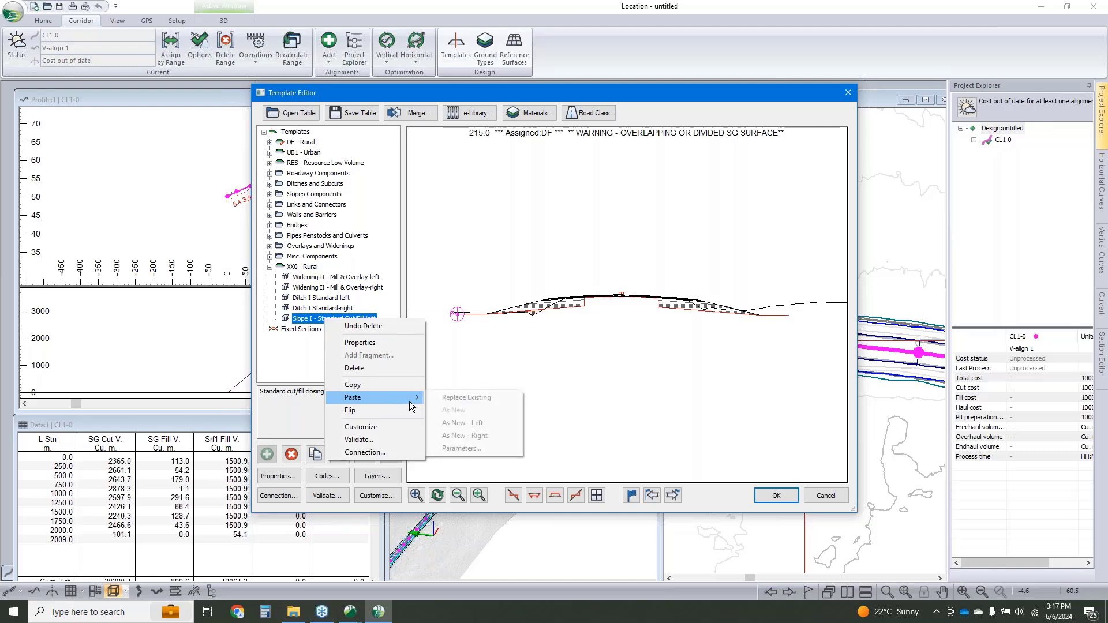
pyautogui.click(487, 437)
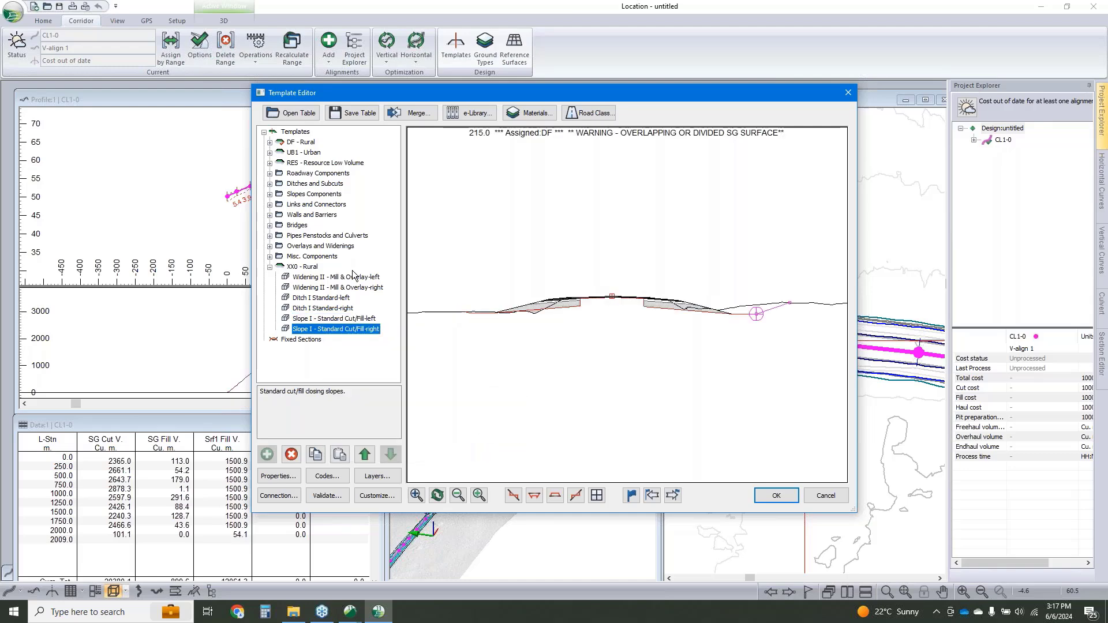
# Step: Rename the copied Rural template OAW with the description "Overlay and widening" and accept the template table changes
pyautogui.rightClick(299, 267)
pyautogui.click(340, 288)
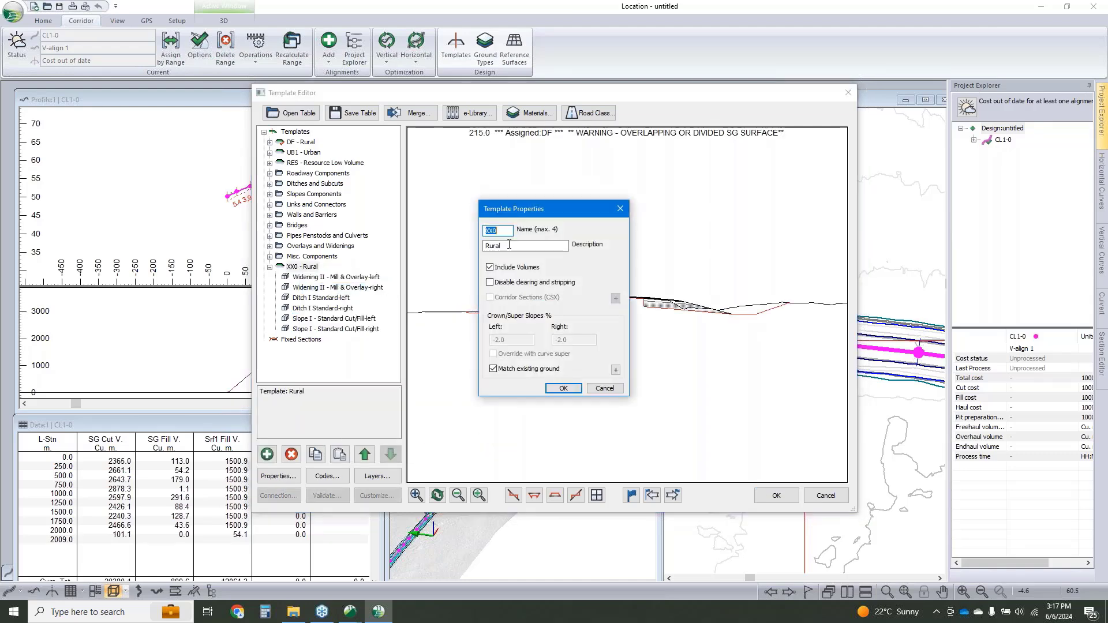
pyautogui.press('Tab')
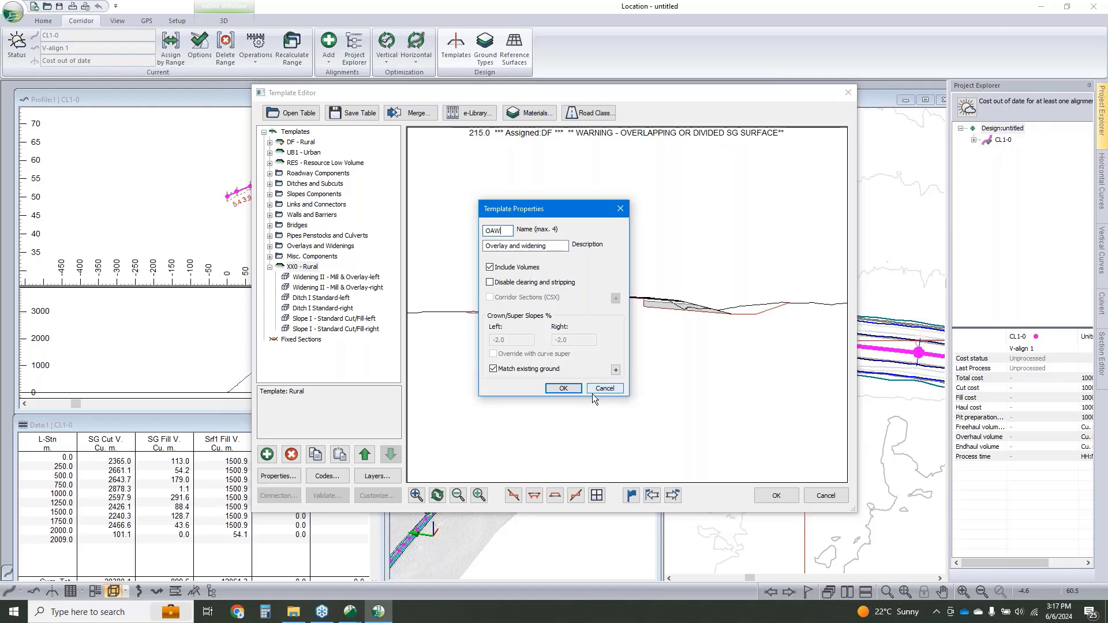
pyautogui.click(564, 388)
pyautogui.click(777, 496)
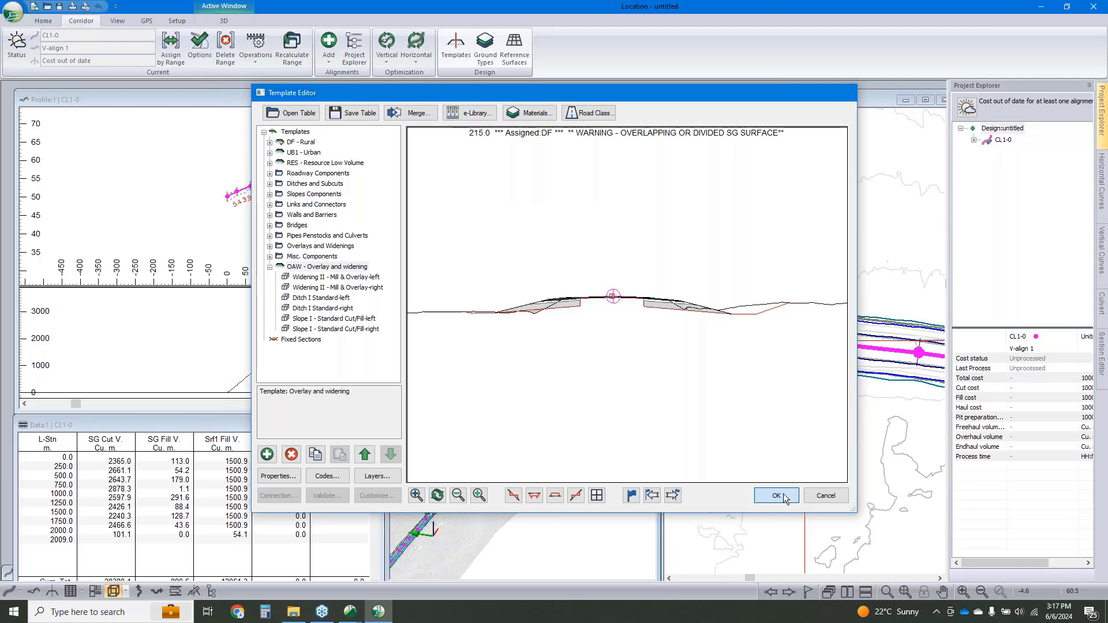
pyautogui.click(585, 348)
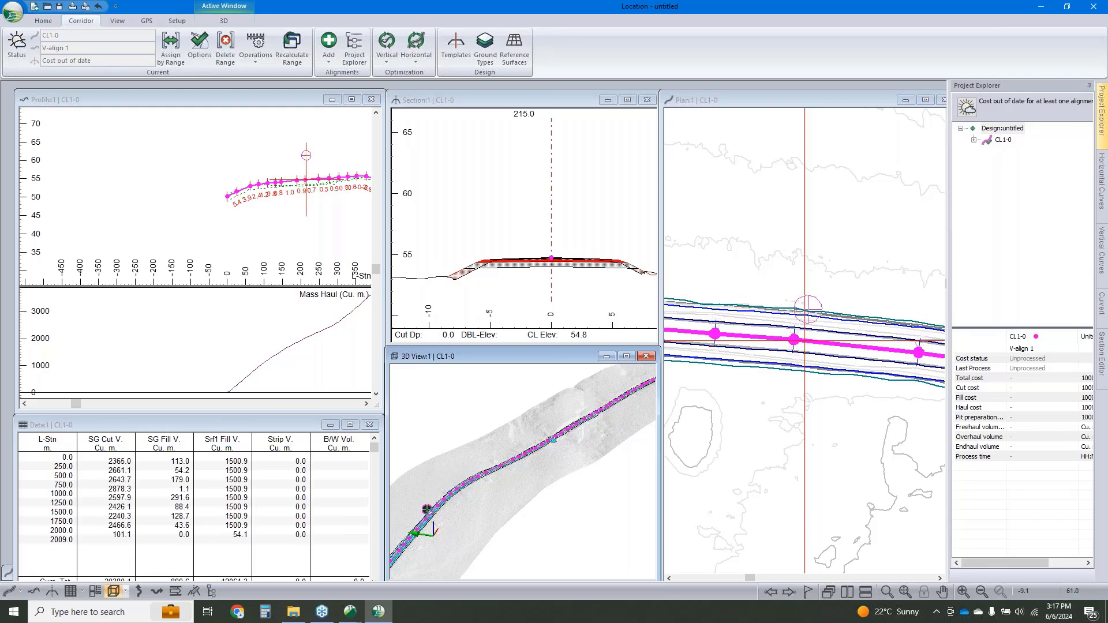
# Step: Assign the OAW Overlay and widening template to both sides of the entire alignment in place of DF Rural
pyautogui.click(170, 51)
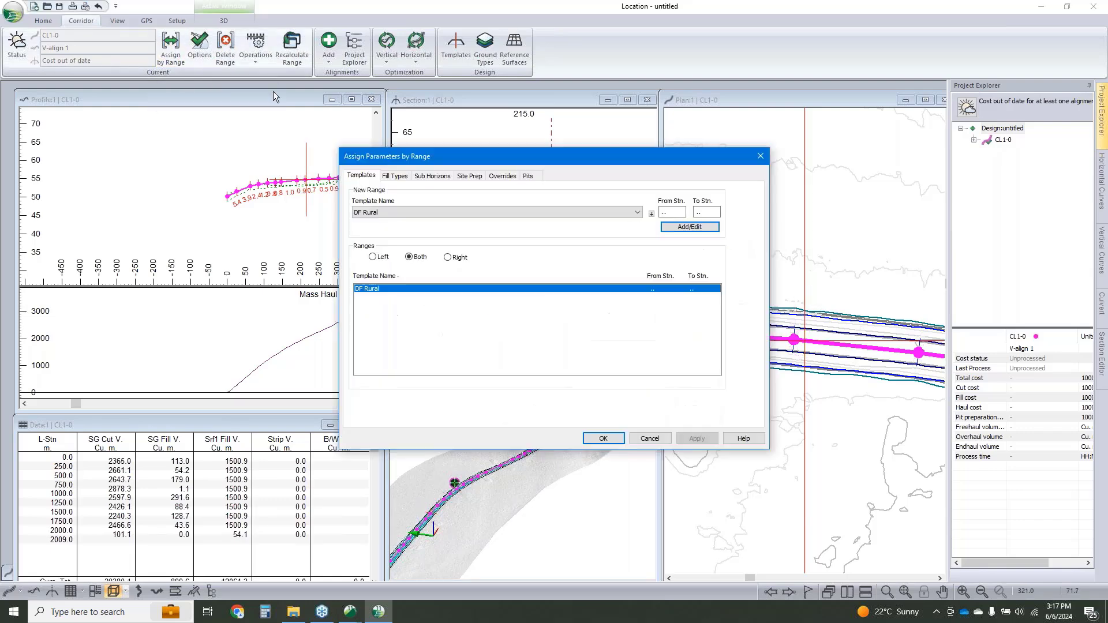
pyautogui.click(421, 213)
pyautogui.click(406, 238)
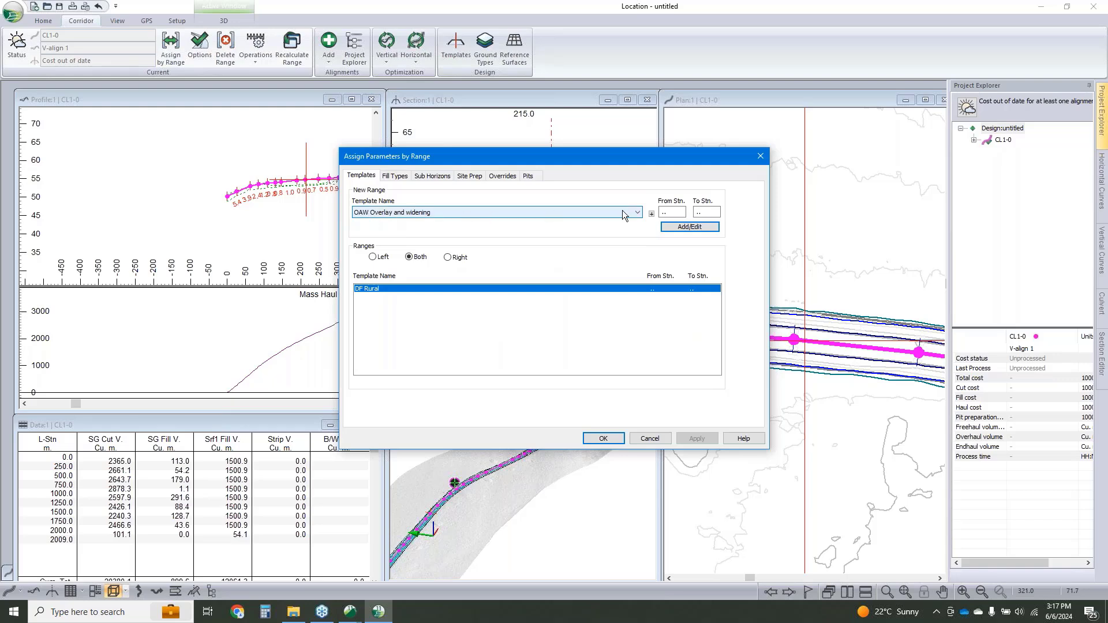
pyautogui.click(667, 213)
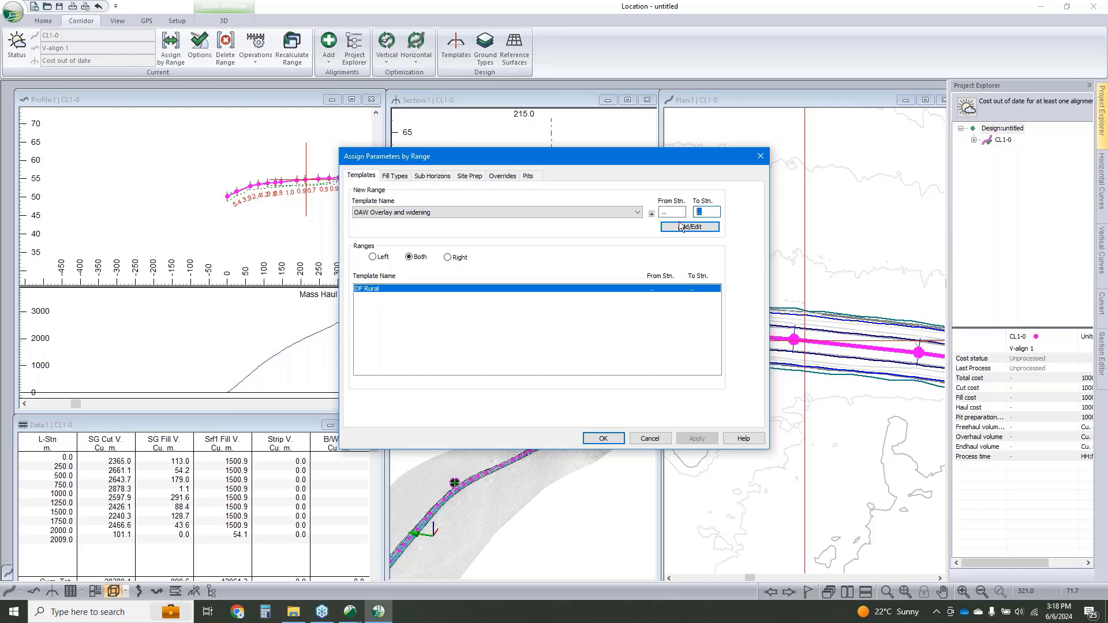
pyautogui.click(690, 227)
pyautogui.click(606, 440)
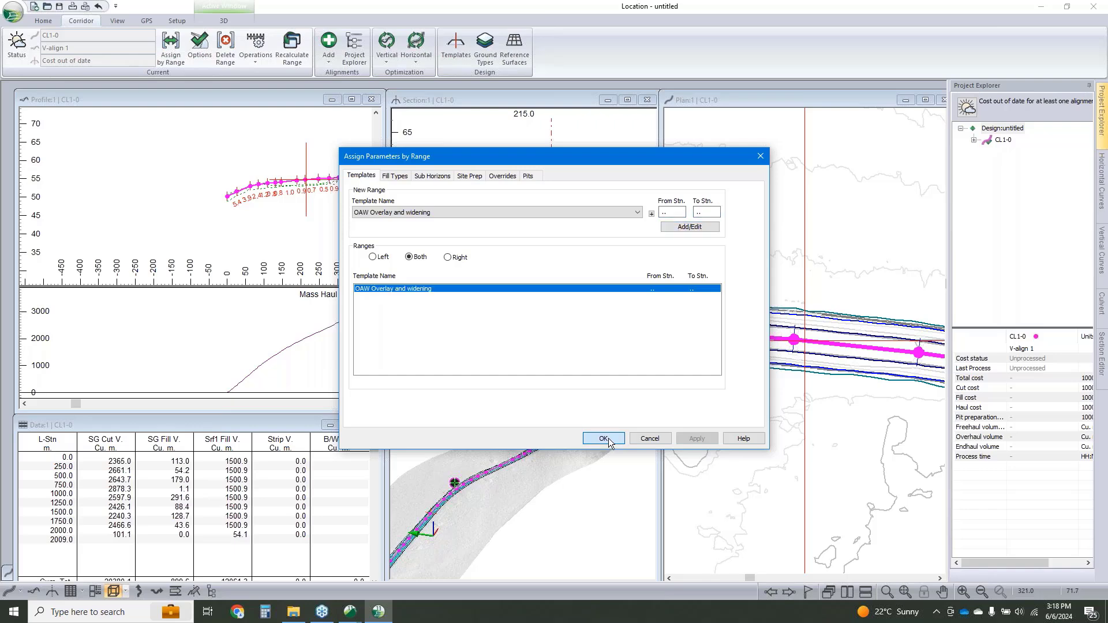
pyautogui.click(584, 348)
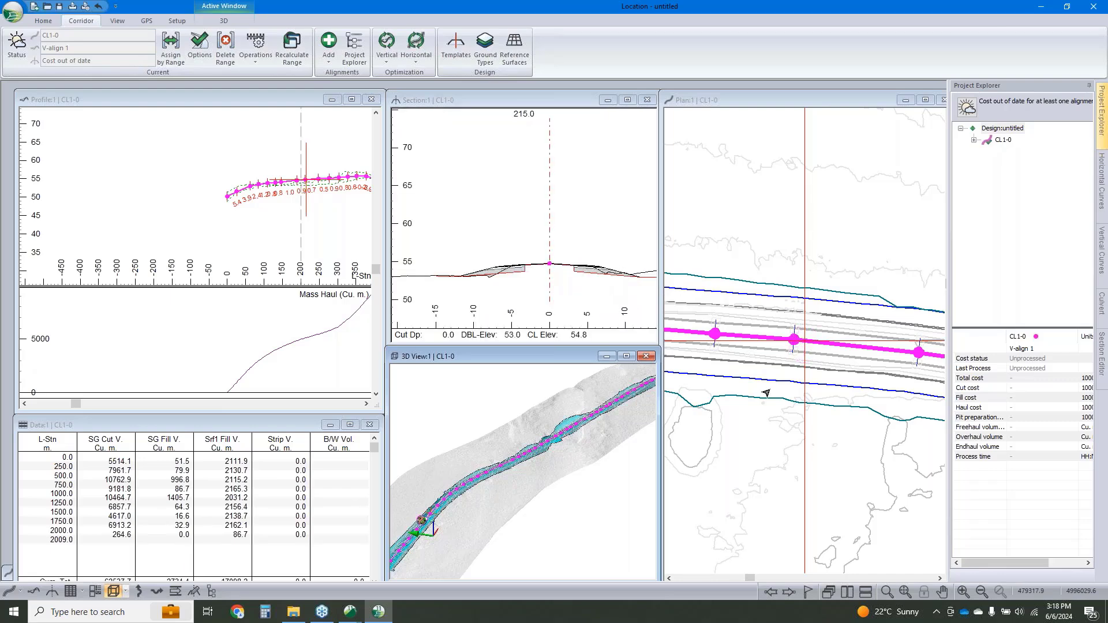
# Step: Add a culvert at L-Line station 665.0, where the existing culvert crosses the road in plan
pyautogui.click(718, 370)
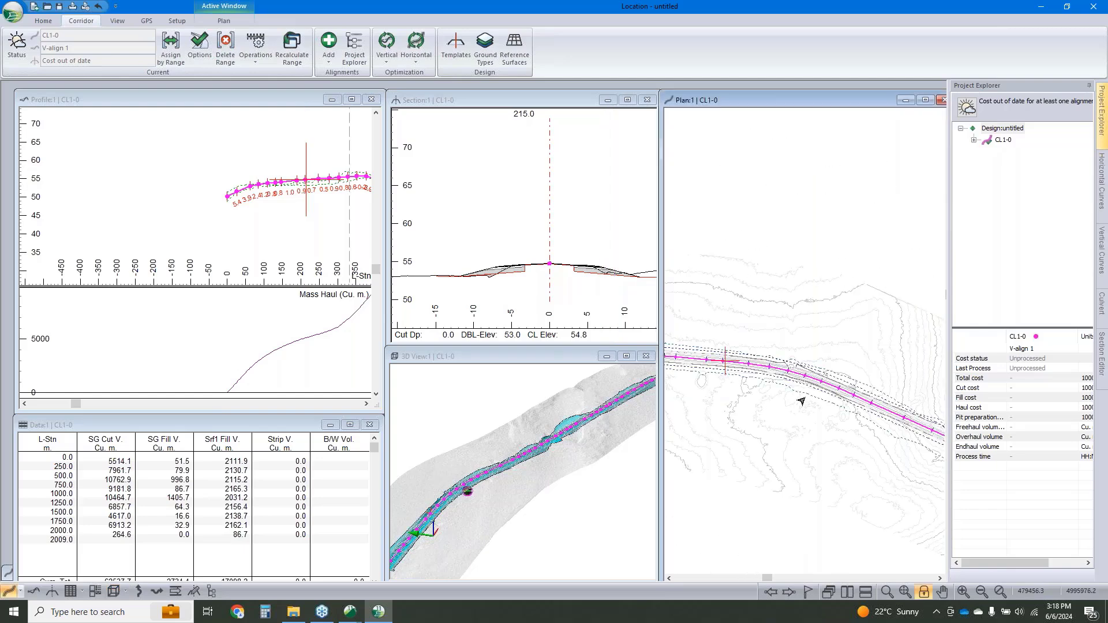
pyautogui.moveTo(859, 396); pyautogui.dragTo(782, 373, button='middle')
pyautogui.moveTo(881, 436); pyautogui.dragTo(804, 400, button='middle')
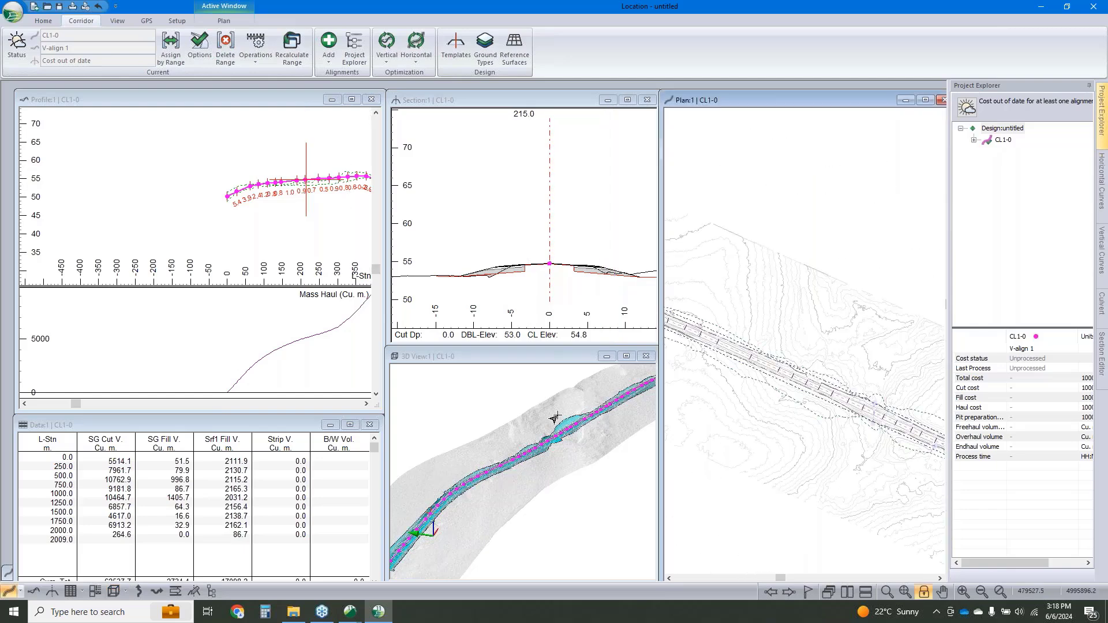
pyautogui.moveTo(930, 453); pyautogui.dragTo(725, 346, button='middle')
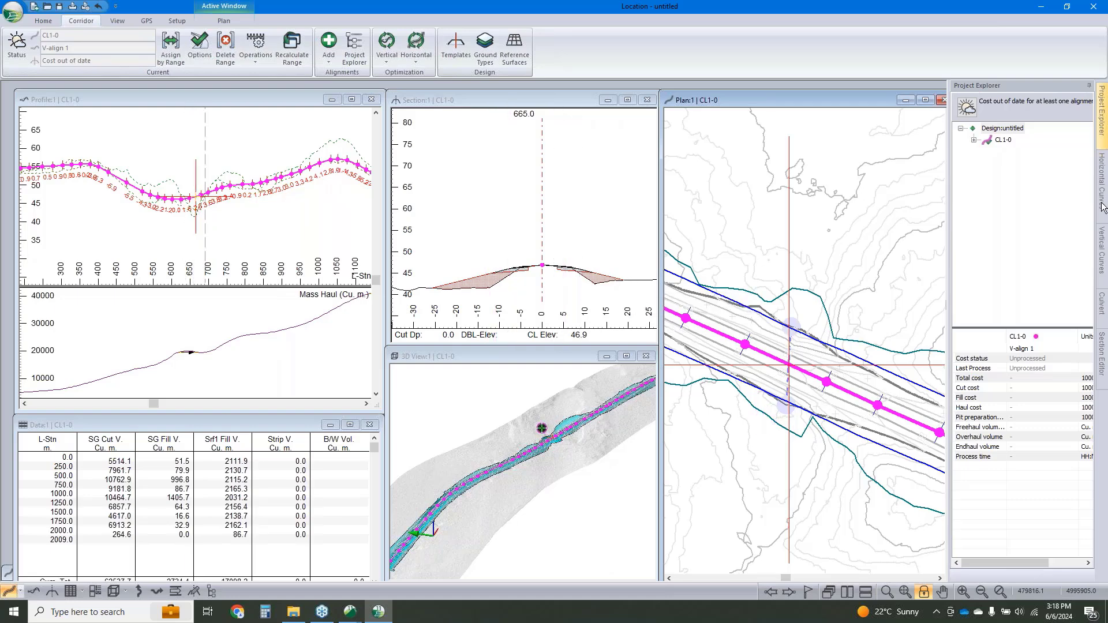
pyautogui.click(1102, 312)
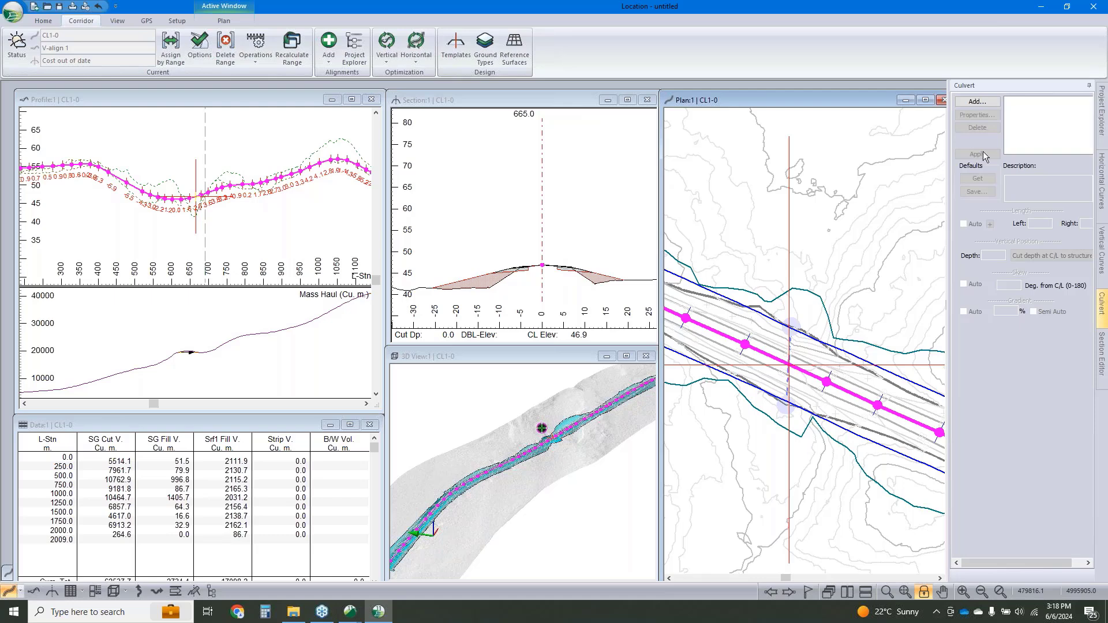
pyautogui.click(978, 101)
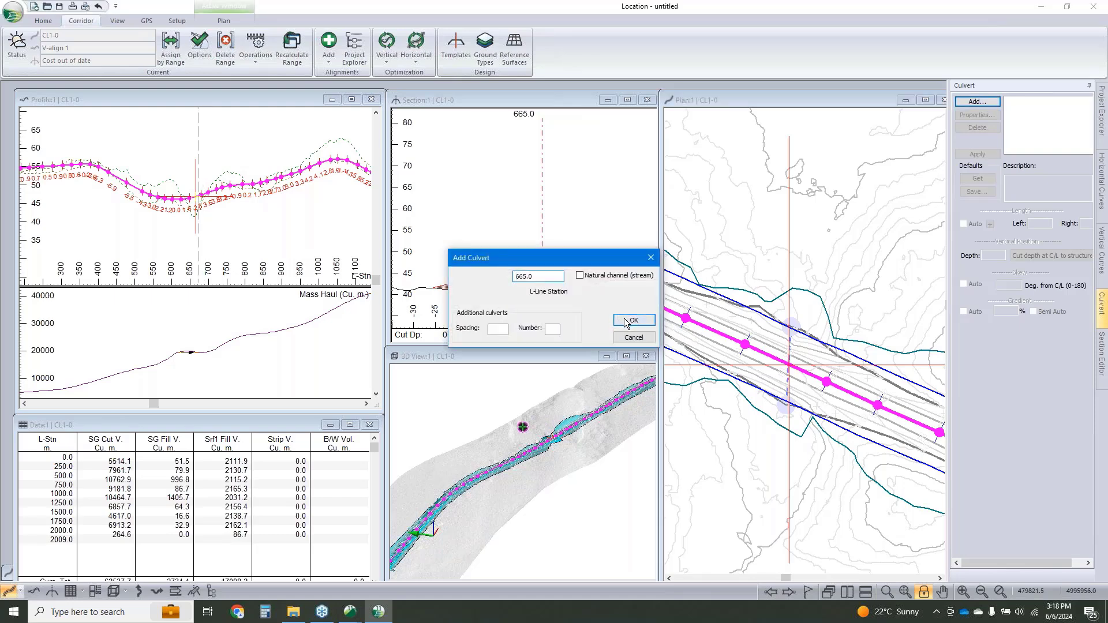
pyautogui.click(634, 321)
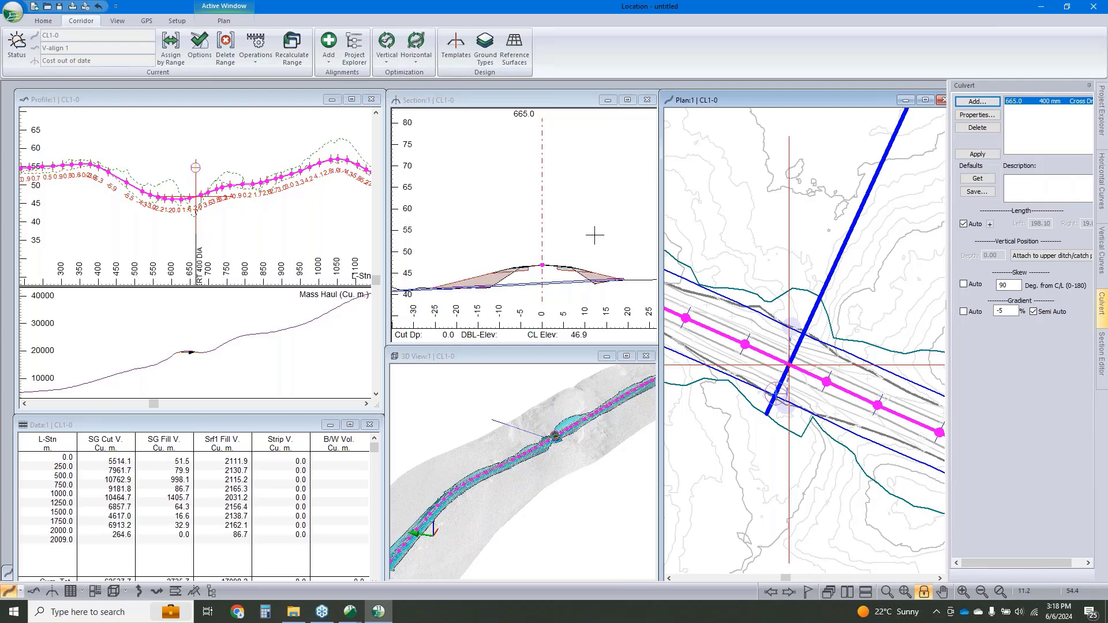
# Step: Set the gradient of the culvert at station 665.0 to Auto and apply it
pyautogui.click(538, 260)
pyautogui.moveTo(404, 293); pyautogui.dragTo(456, 276, button='middle')
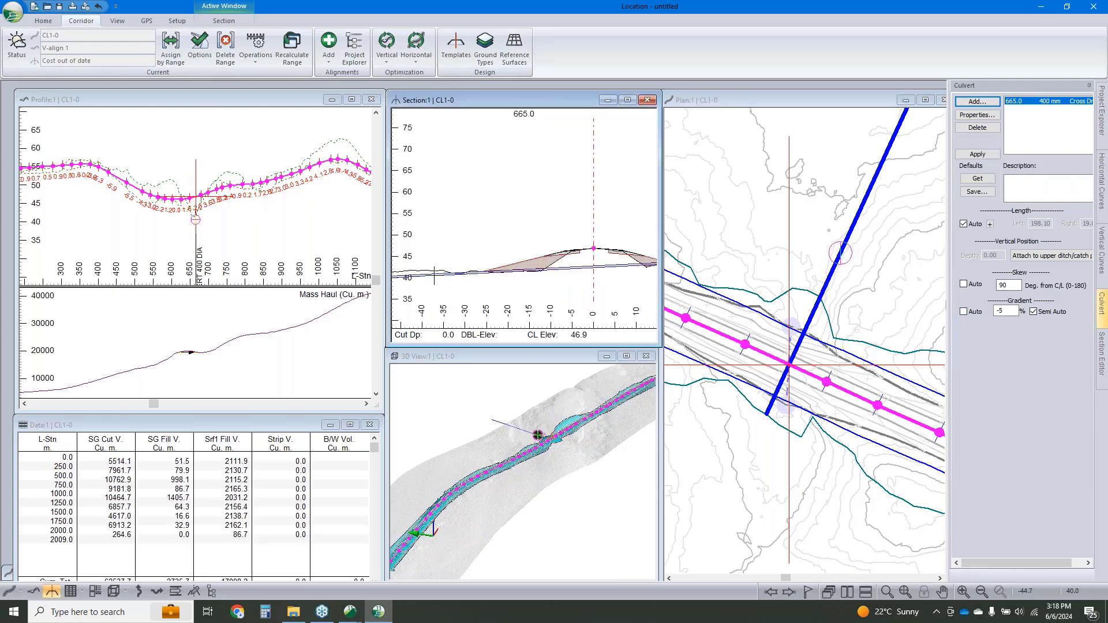
pyautogui.click(964, 312)
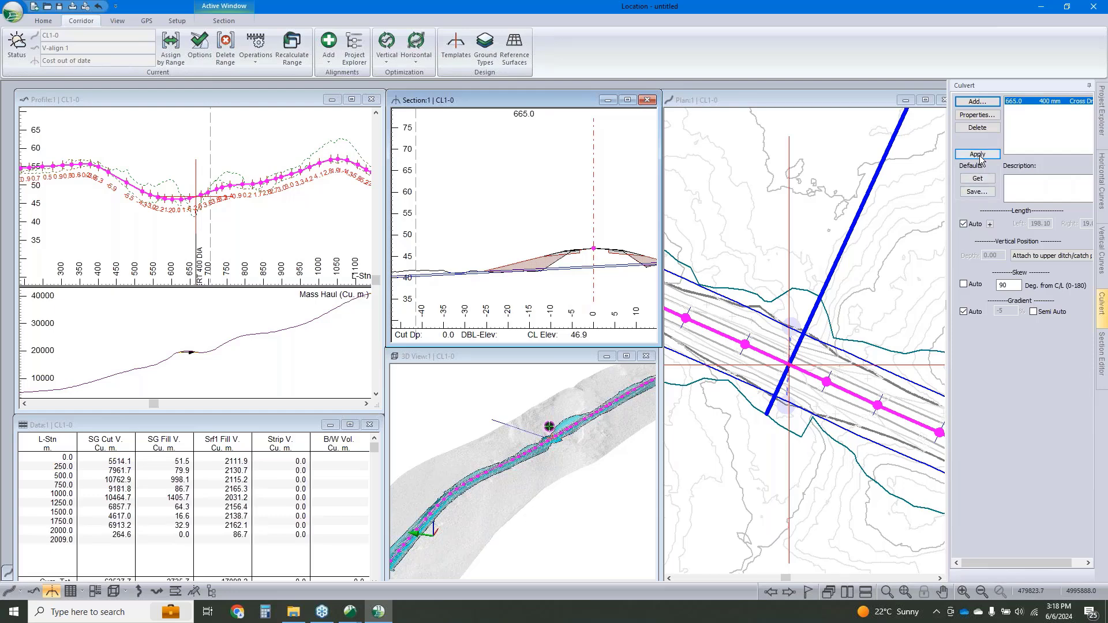
pyautogui.click(977, 154)
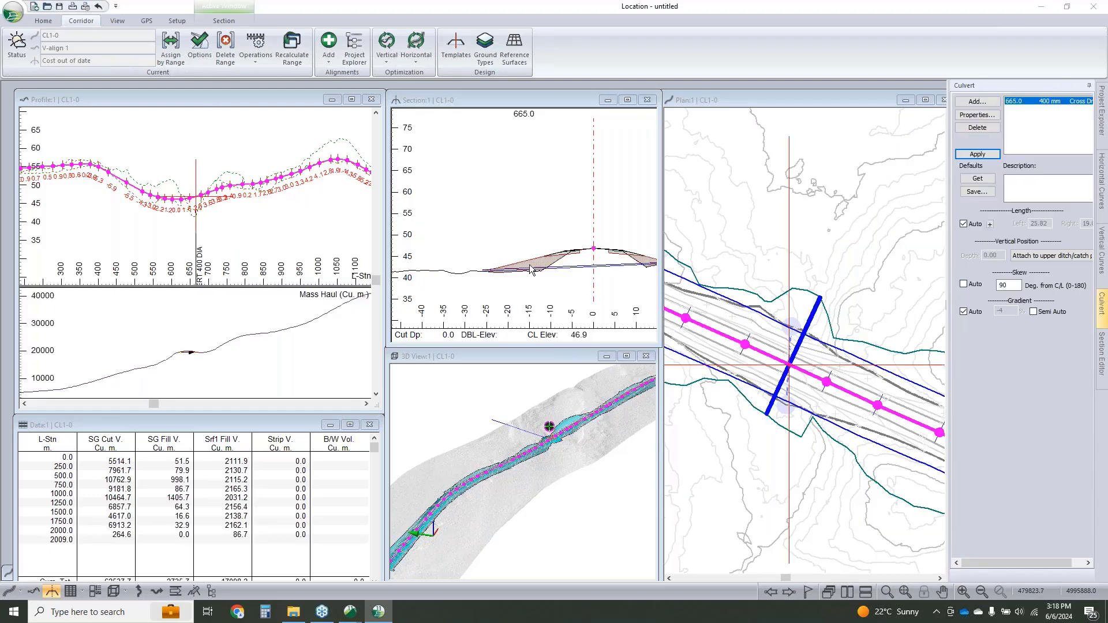
# Step: Set the diameter of the culvert at station 665.0 to 800 mm
pyautogui.doubleClick(1037, 101)
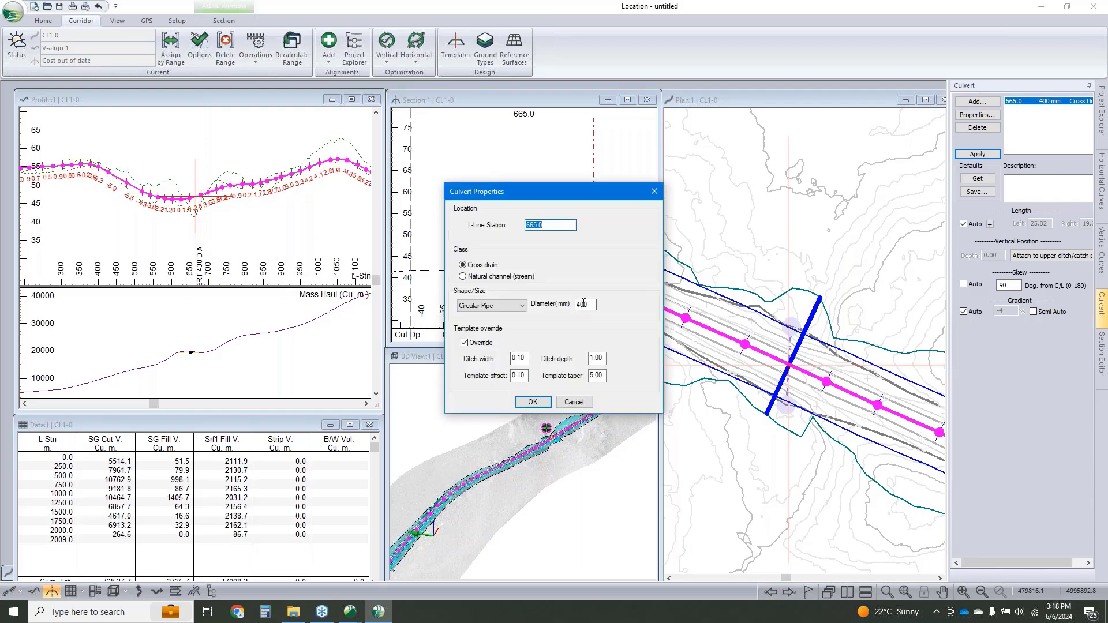
pyautogui.moveTo(582, 304); pyautogui.dragTo(577, 304)
pyautogui.write('8')
pyautogui.press('Return')
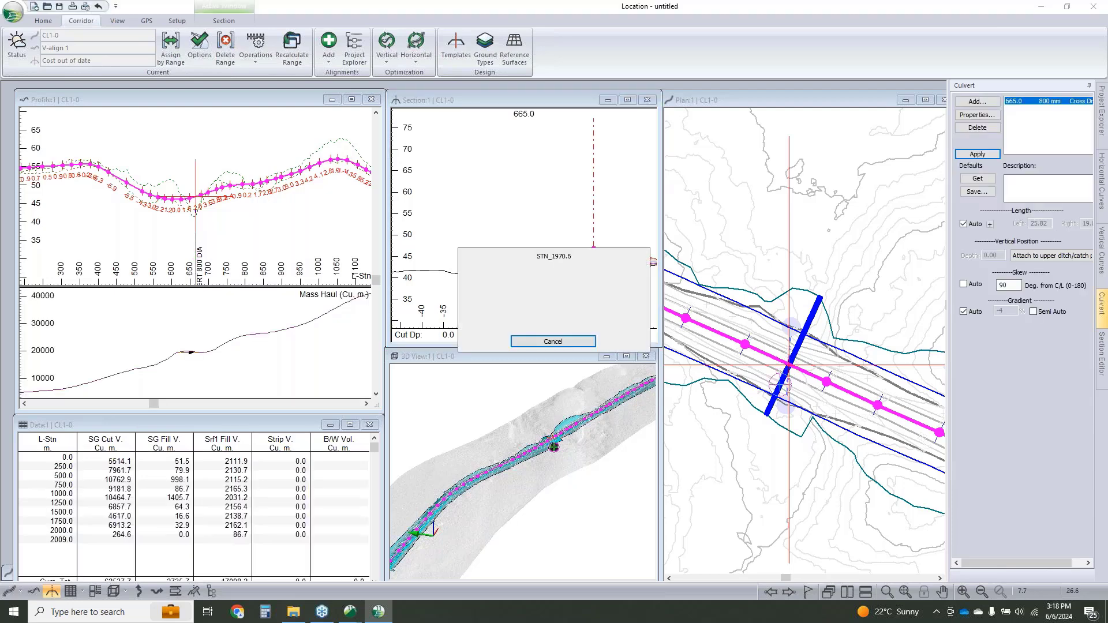
# Step: Try an 80 degree skew for the culvert at station 665.0, then set it to 70 degrees from the centreline
pyautogui.doubleClick(1007, 285)
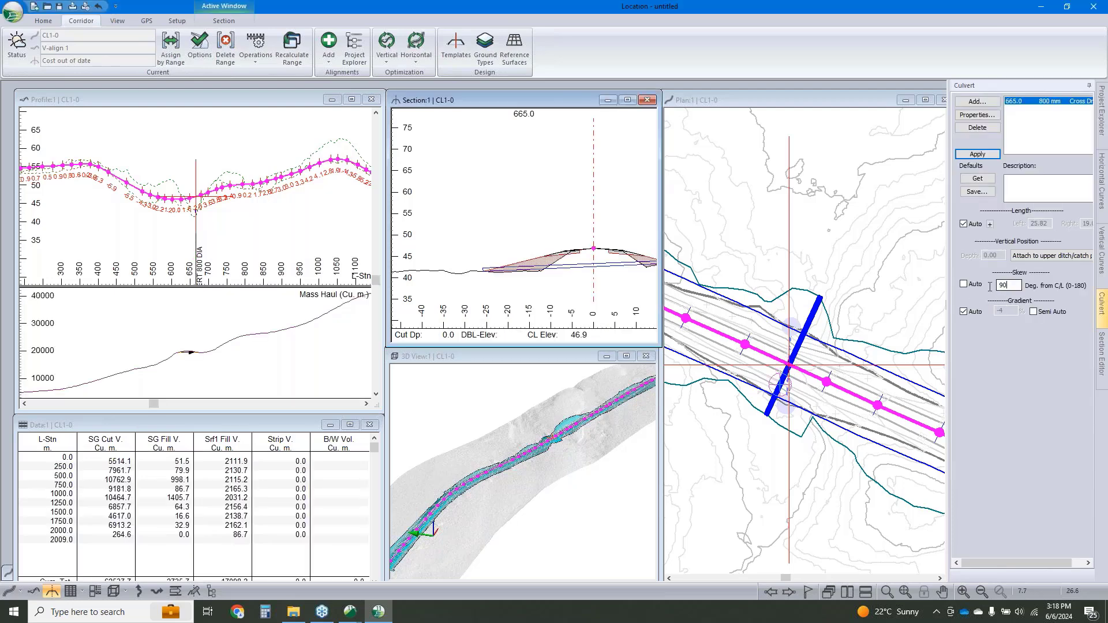
pyautogui.write('80')
pyautogui.press('Return')
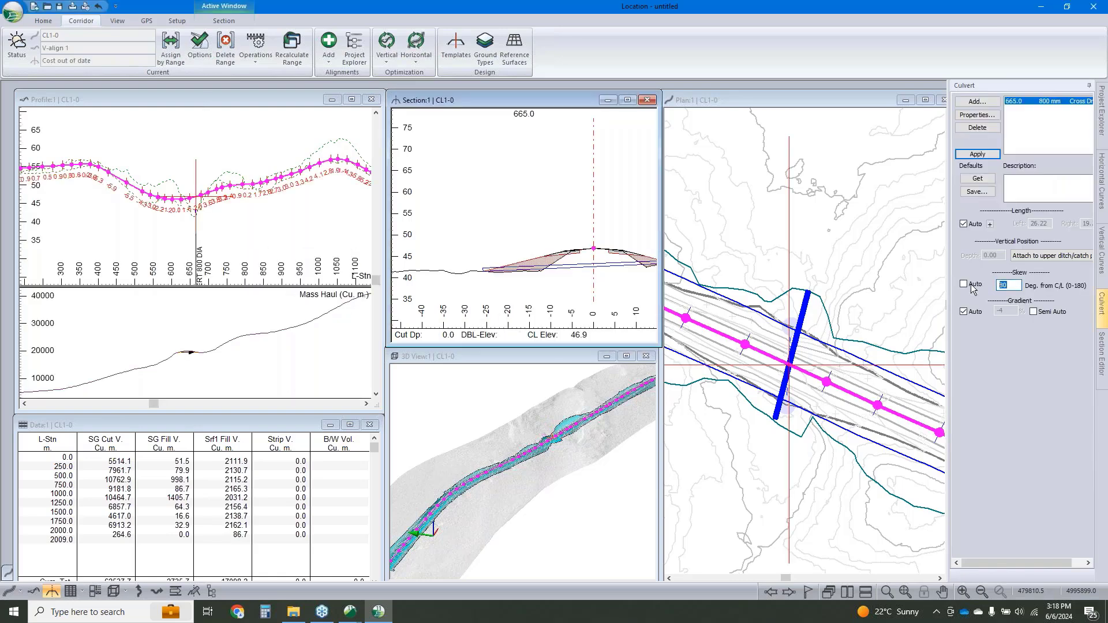
pyautogui.write('70')
pyautogui.press('Return')
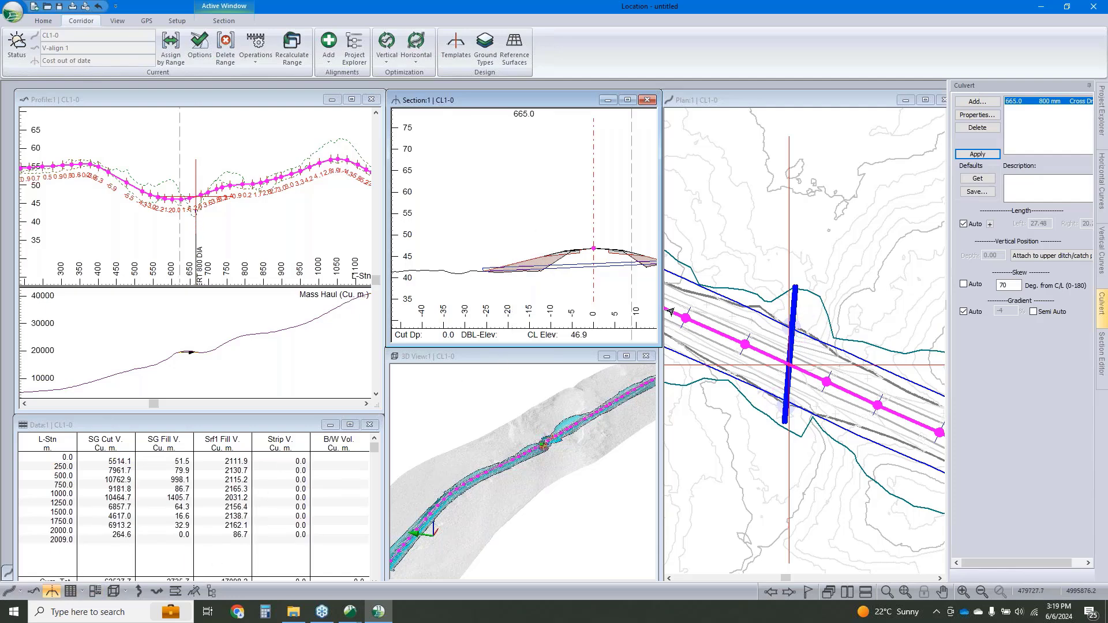
pyautogui.click(771, 372)
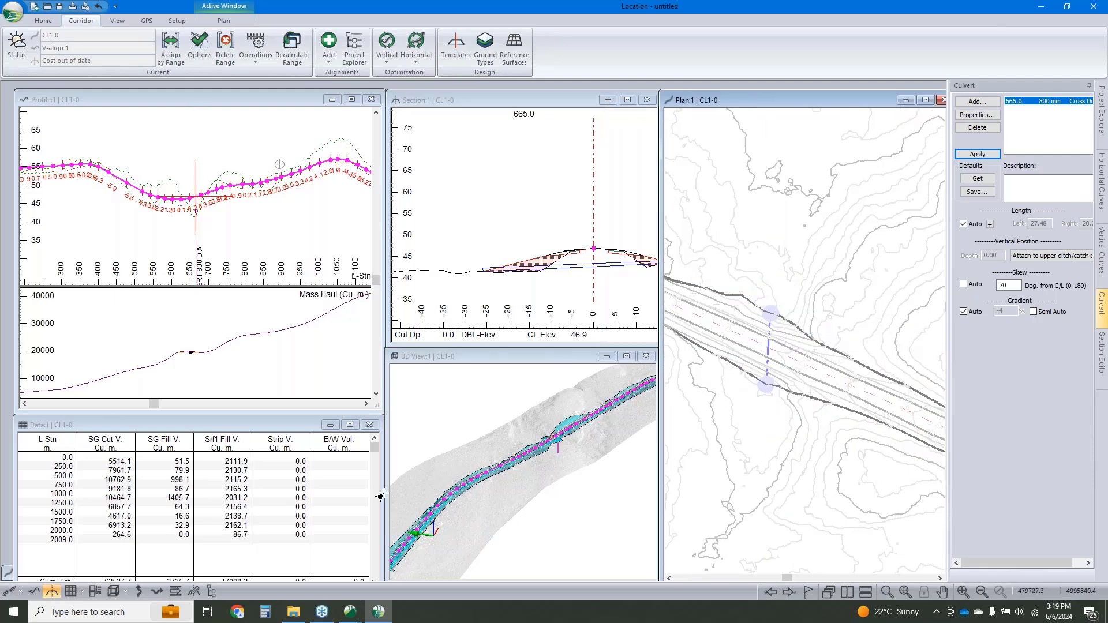
# Step: Open the multi-plot sheet layout and set its page size to Size B
pyautogui.click(95, 591)
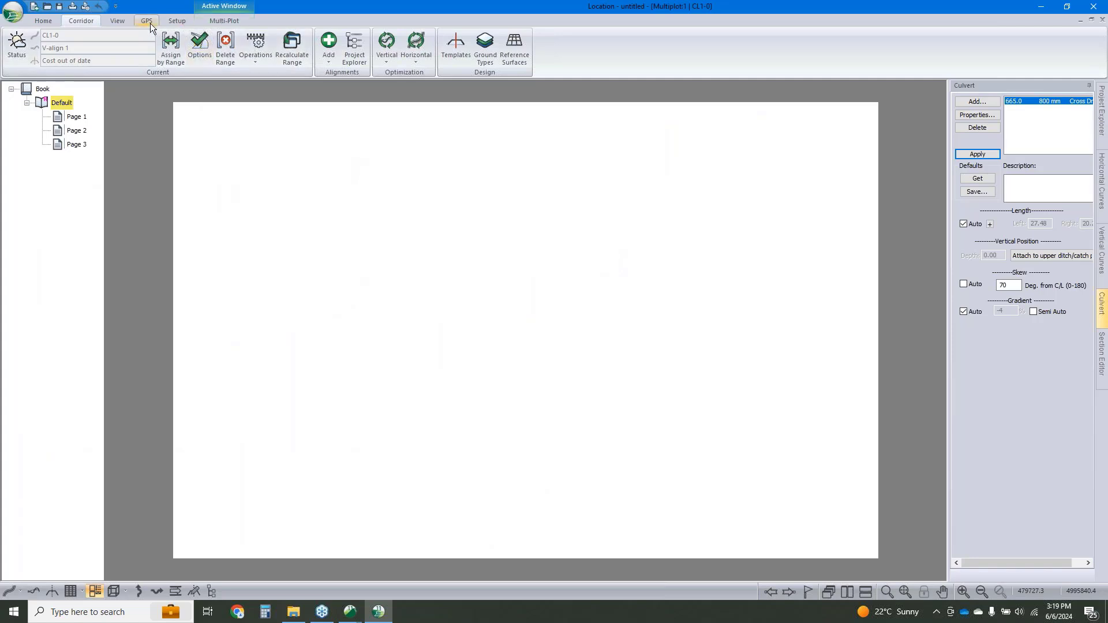
pyautogui.click(124, 22)
pyautogui.click(224, 21)
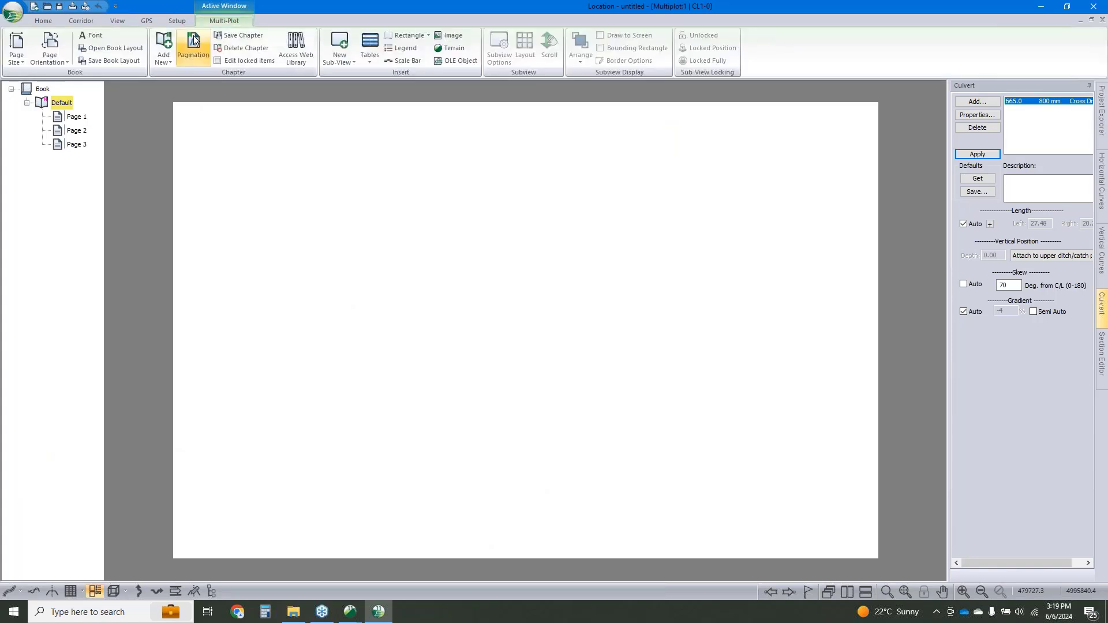
pyautogui.click(339, 55)
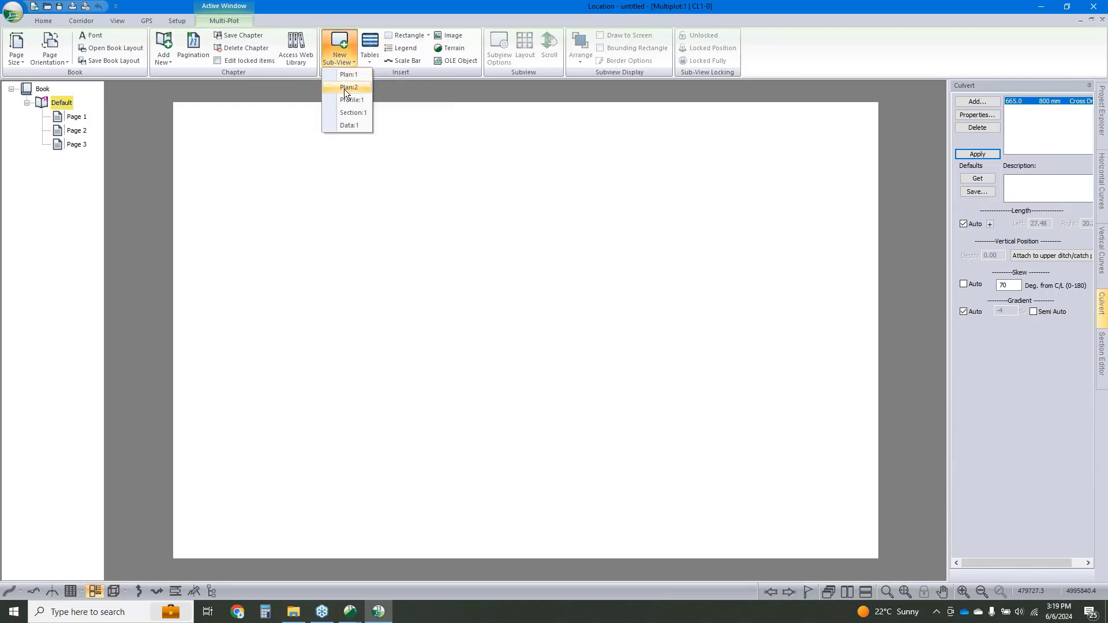
pyautogui.click(369, 8)
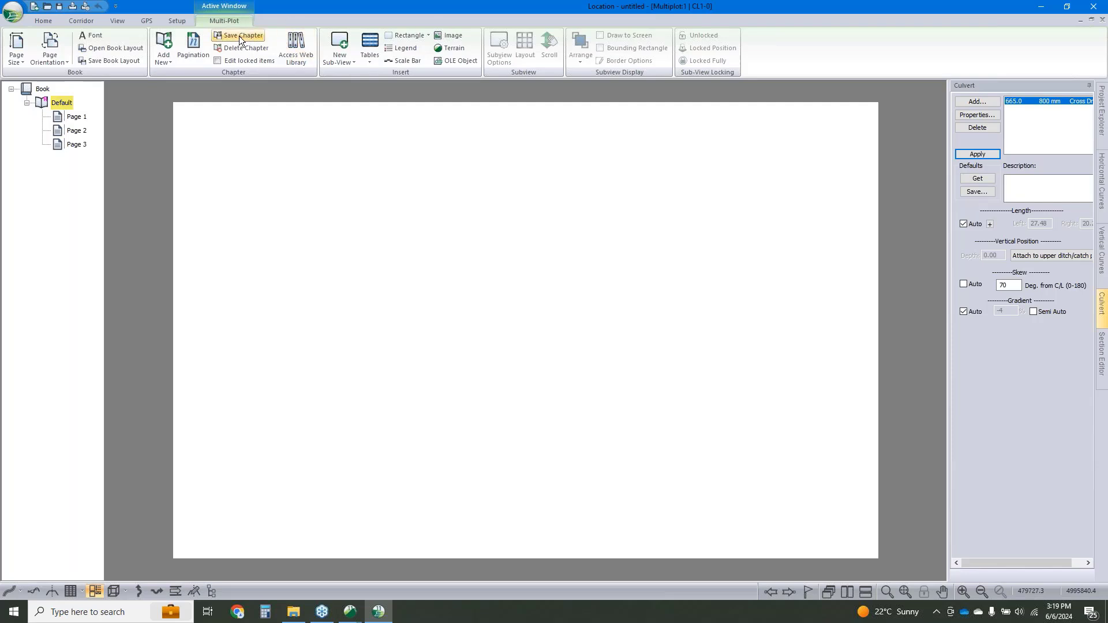
pyautogui.click(14, 60)
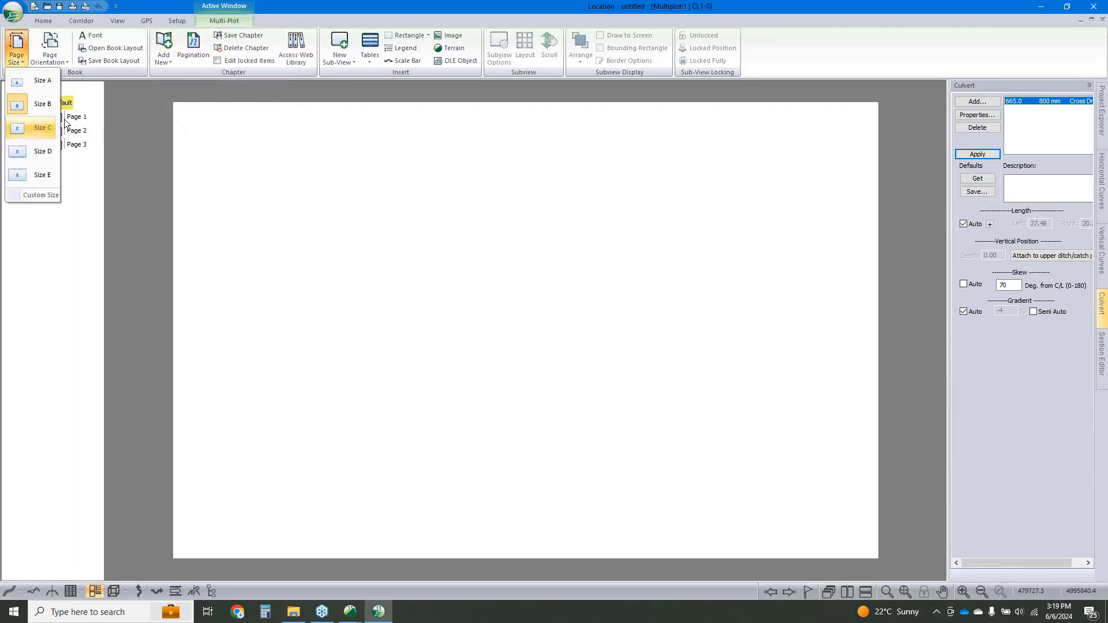
pyautogui.click(51, 104)
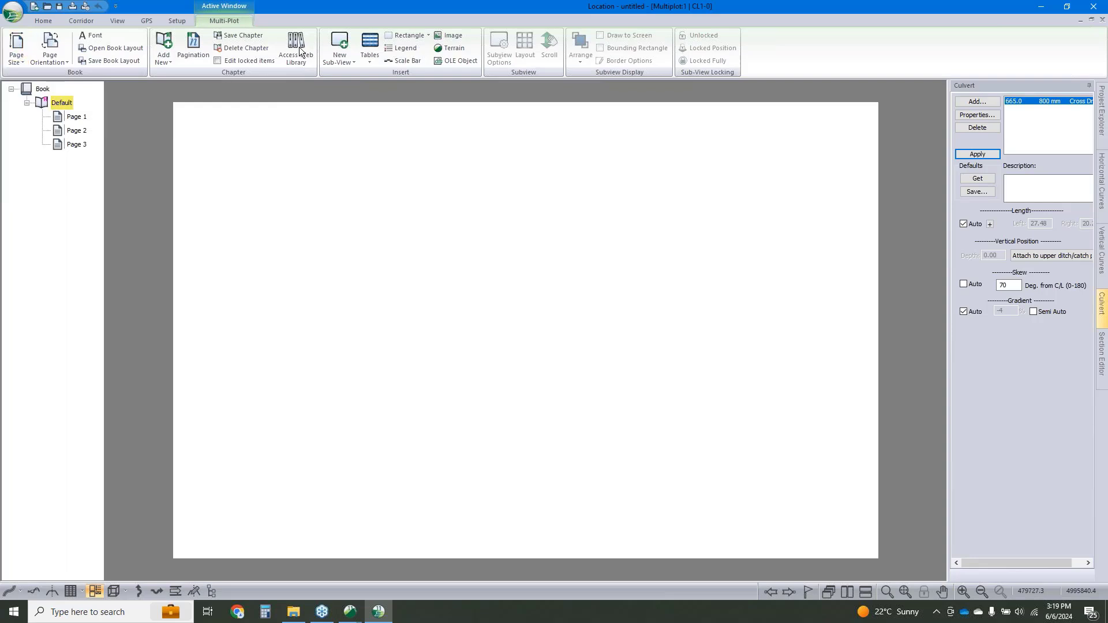
# Step: Add the B_Size_Plan_Profile-2 chapter from the web library and delete the Default chapter
pyautogui.click(299, 47)
pyautogui.click(495, 263)
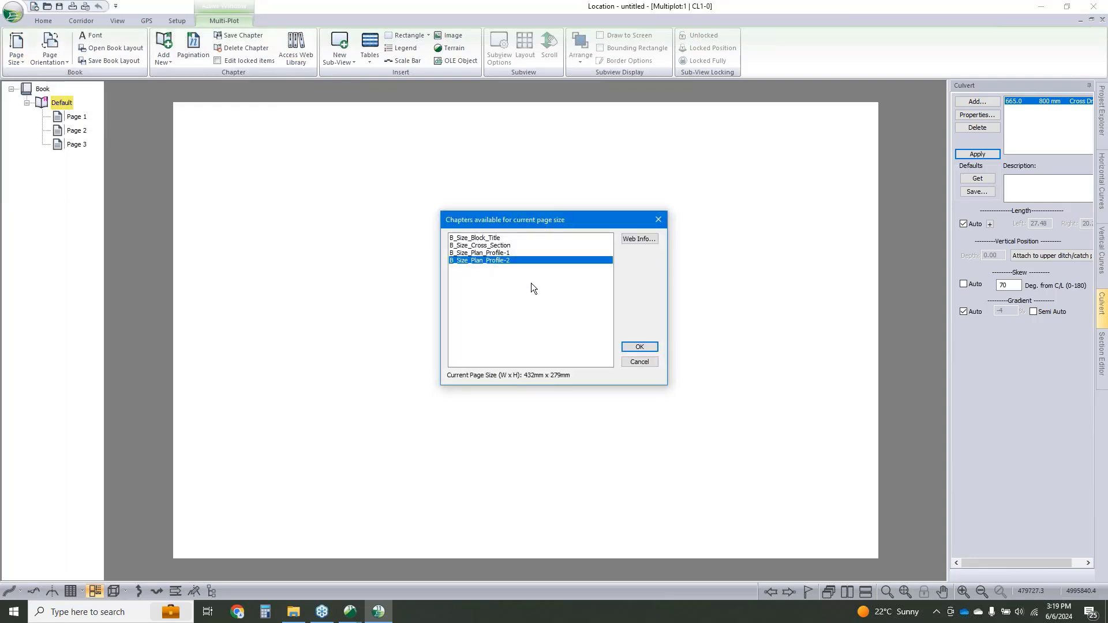
pyautogui.click(640, 347)
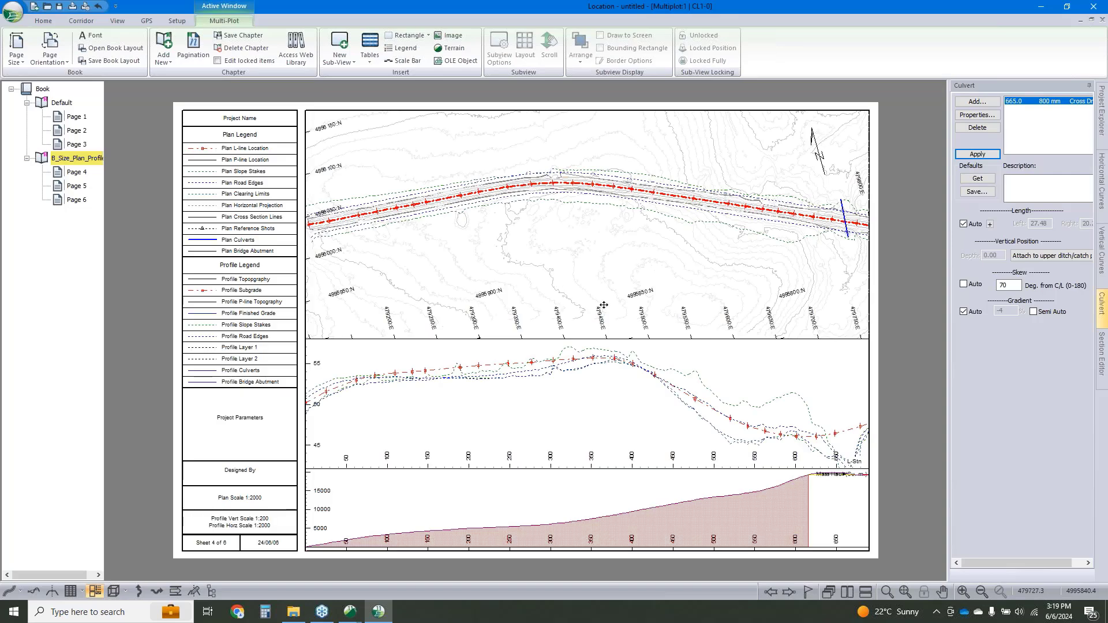
pyautogui.rightClick(62, 102)
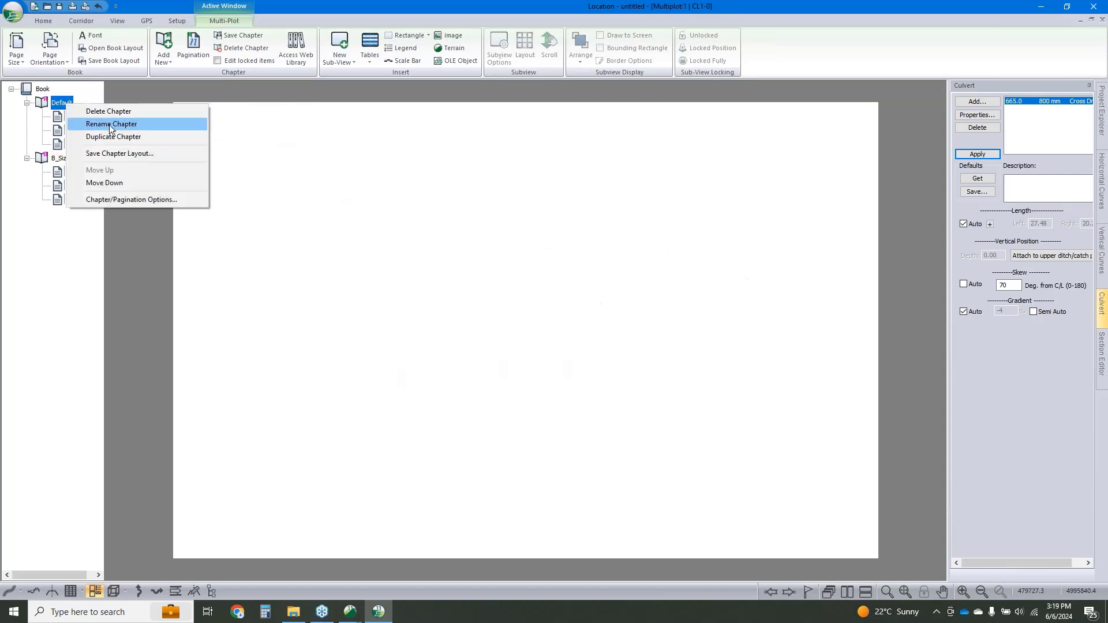
pyautogui.click(109, 111)
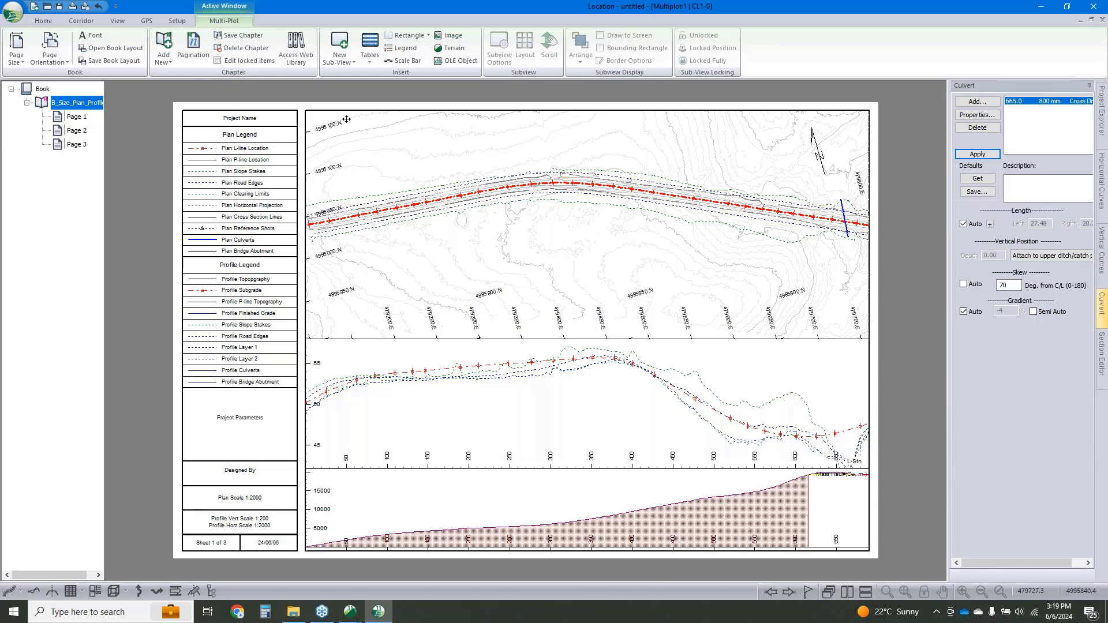
# Step: Add the B_Size_Cross_Section chapter from the web library and view its sheets on pages 5 and 4
pyautogui.click(296, 49)
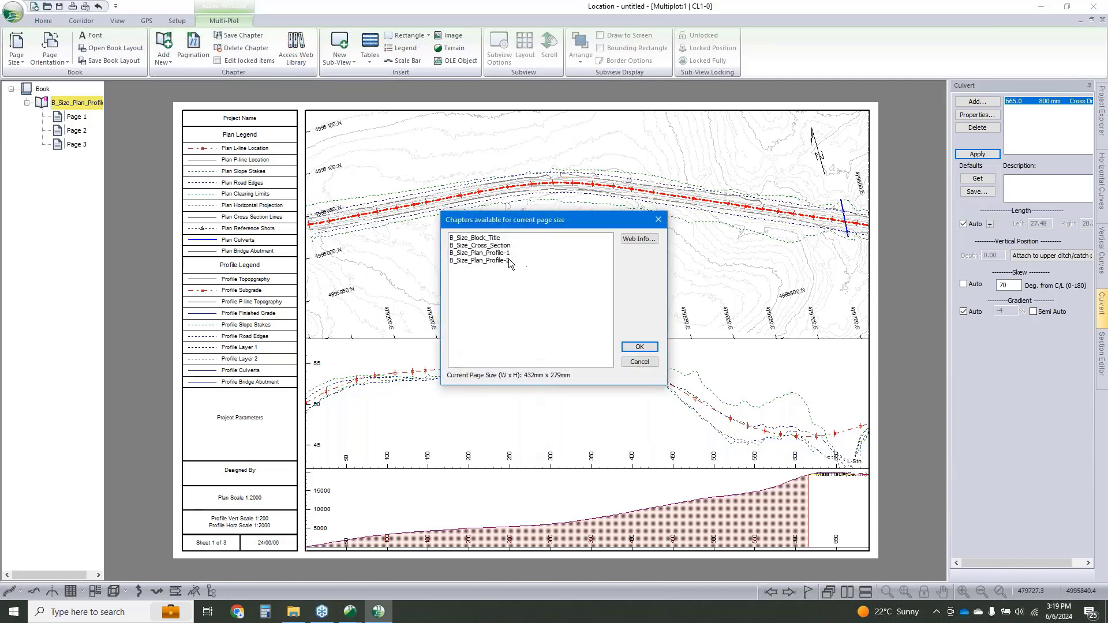
pyautogui.click(505, 246)
pyautogui.click(640, 347)
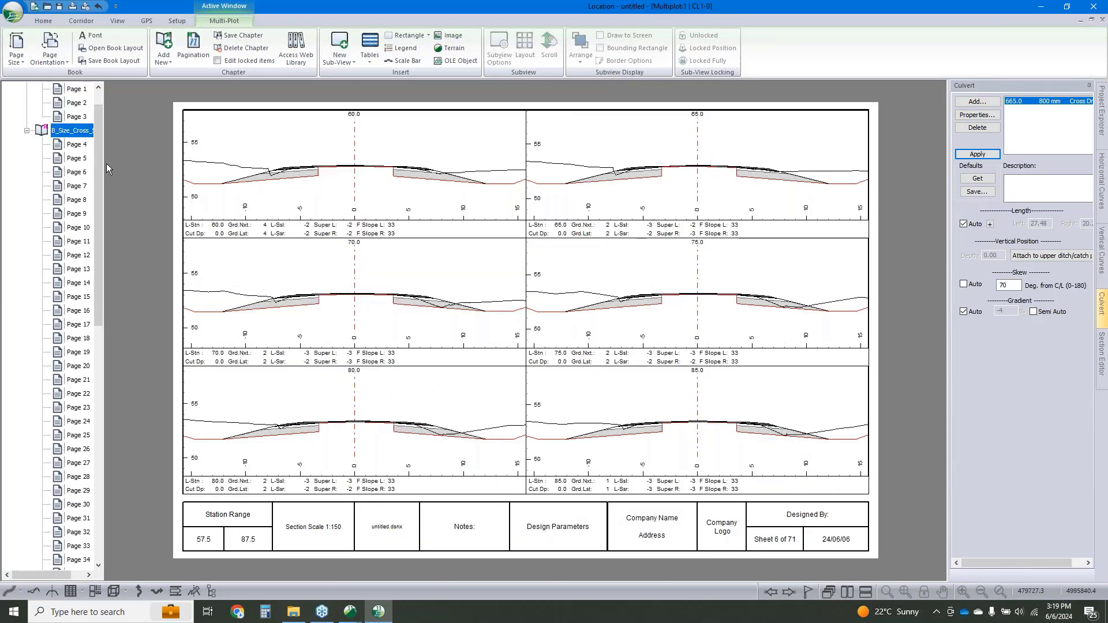
pyautogui.click(73, 162)
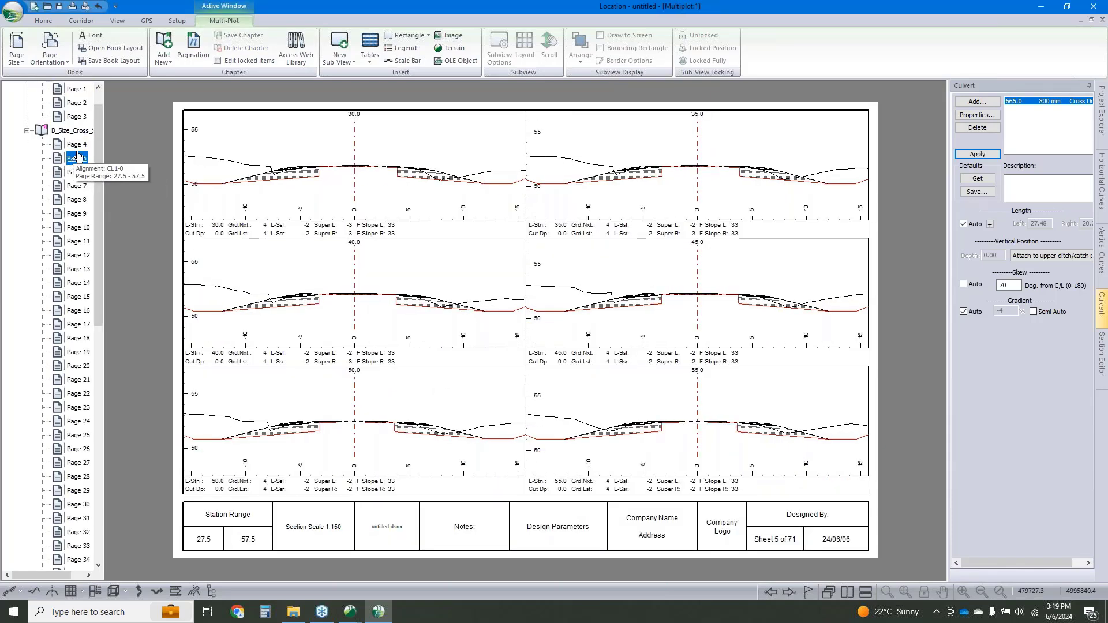
pyautogui.click(69, 145)
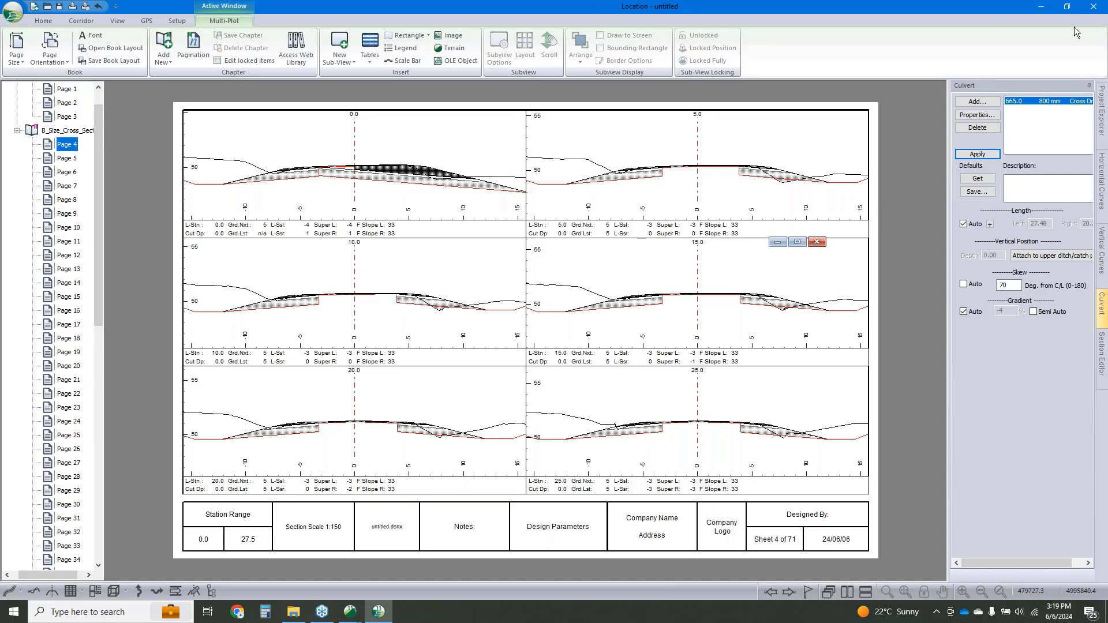
# Step: Return to the plan window, select the alignment's start point at station 0.0 and activate the Add/Edit IP tool
pyautogui.click(1092, 19)
pyautogui.click(842, 356)
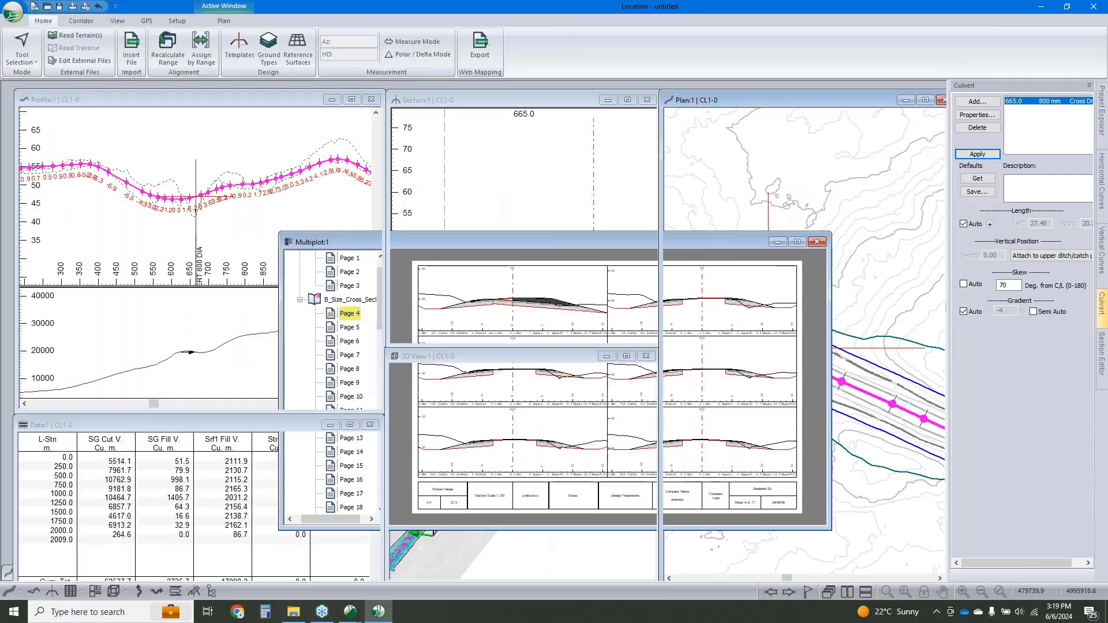
pyautogui.moveTo(790, 329); pyautogui.dragTo(900, 358, button='middle')
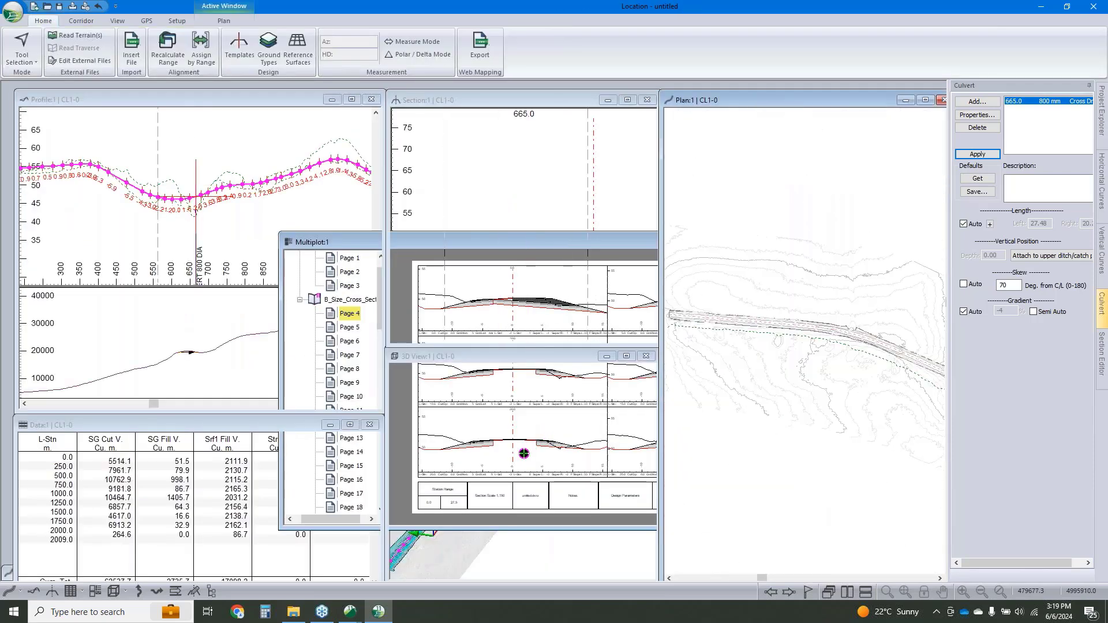
pyautogui.moveTo(802, 356); pyautogui.dragTo(923, 381, button='middle')
pyautogui.scroll(3, 781, 326)
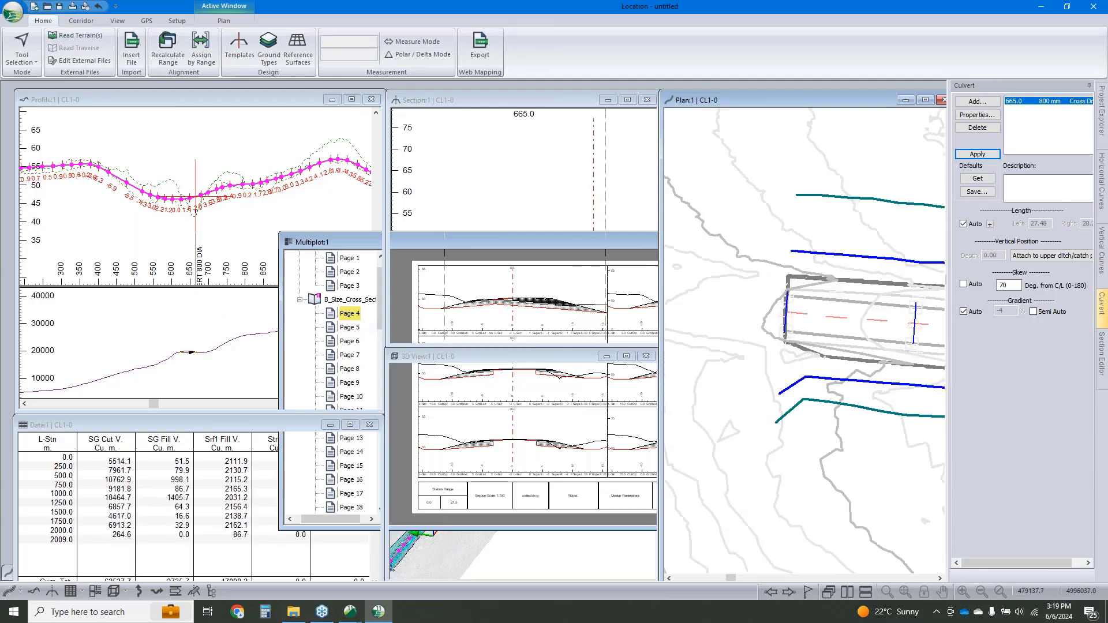
pyautogui.click(785, 317)
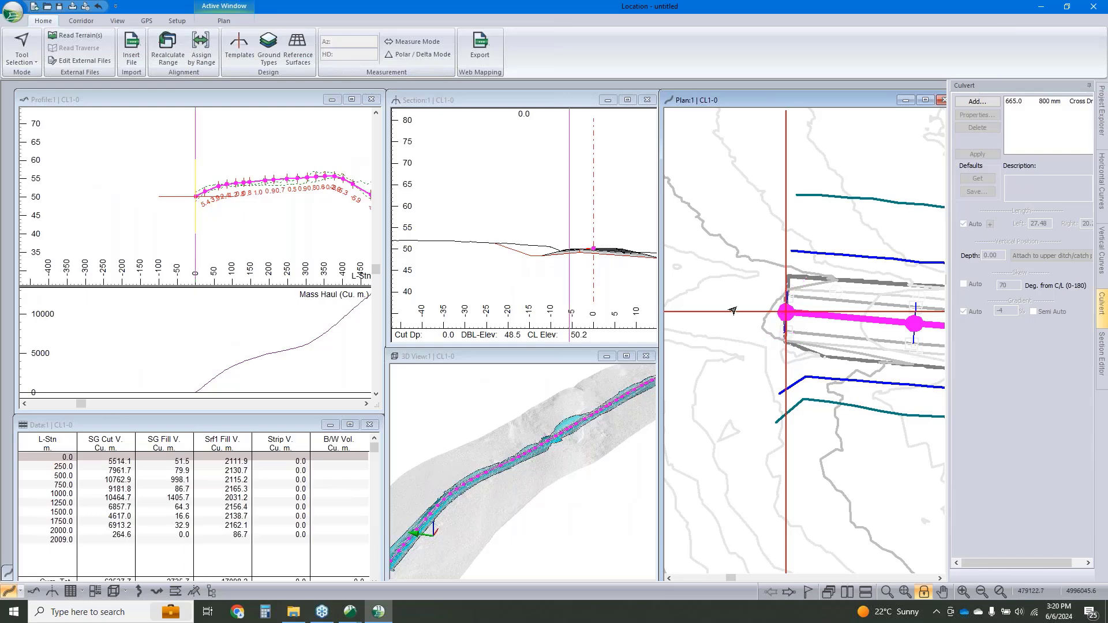
pyautogui.rightClick(800, 291)
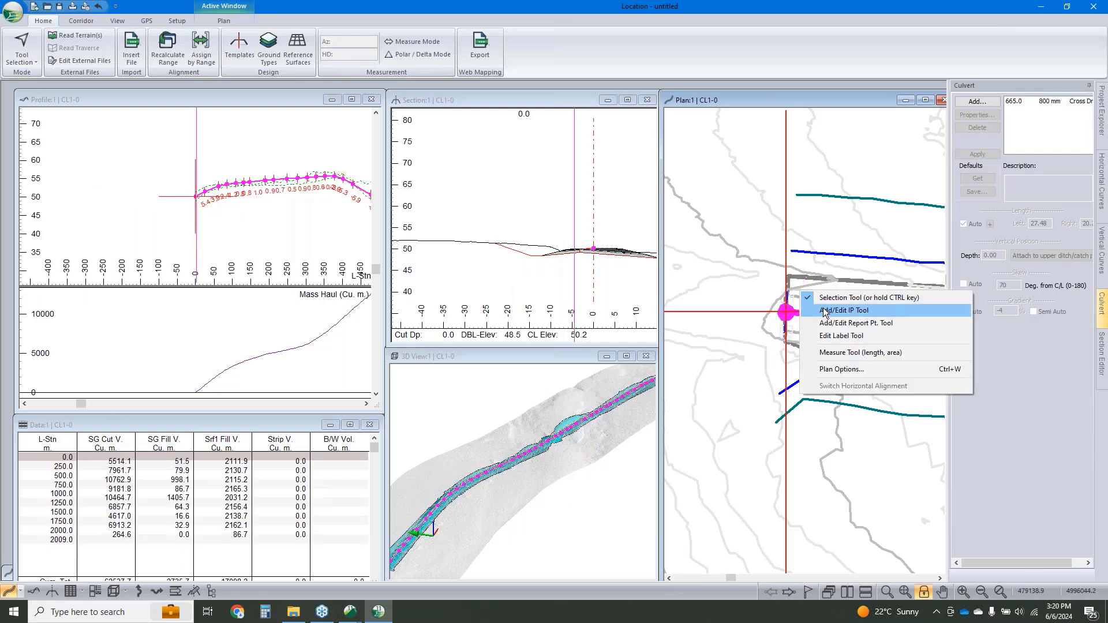
pyautogui.click(826, 311)
# Step: Turn off snapping for the Lidar W Conv.terx background in the plan window options
pyautogui.rightClick(820, 221)
pyautogui.click(865, 295)
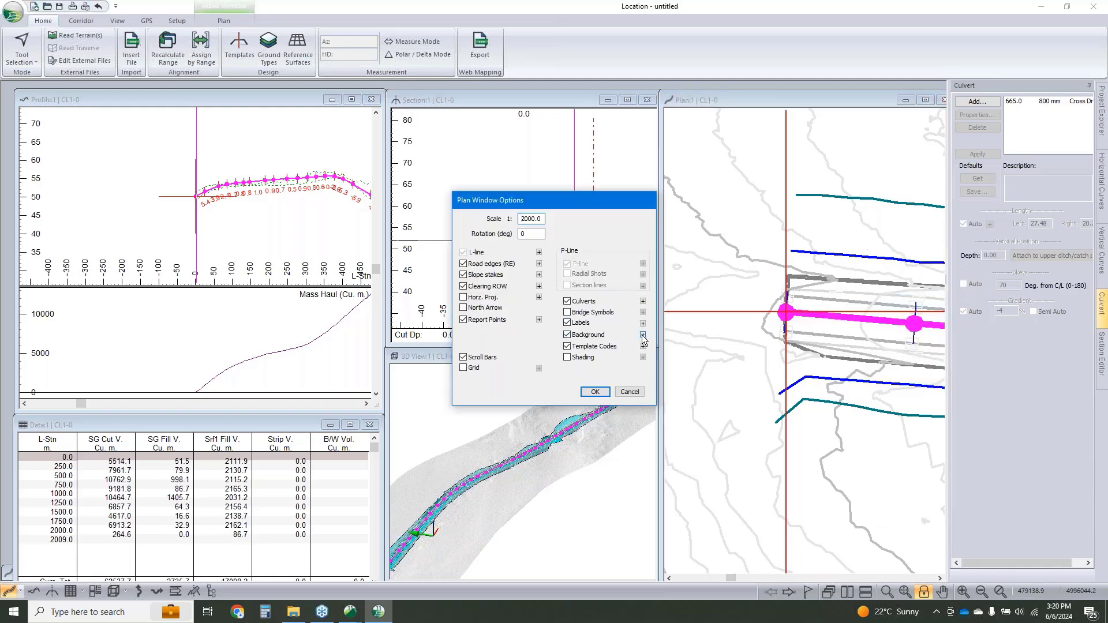
pyautogui.click(643, 335)
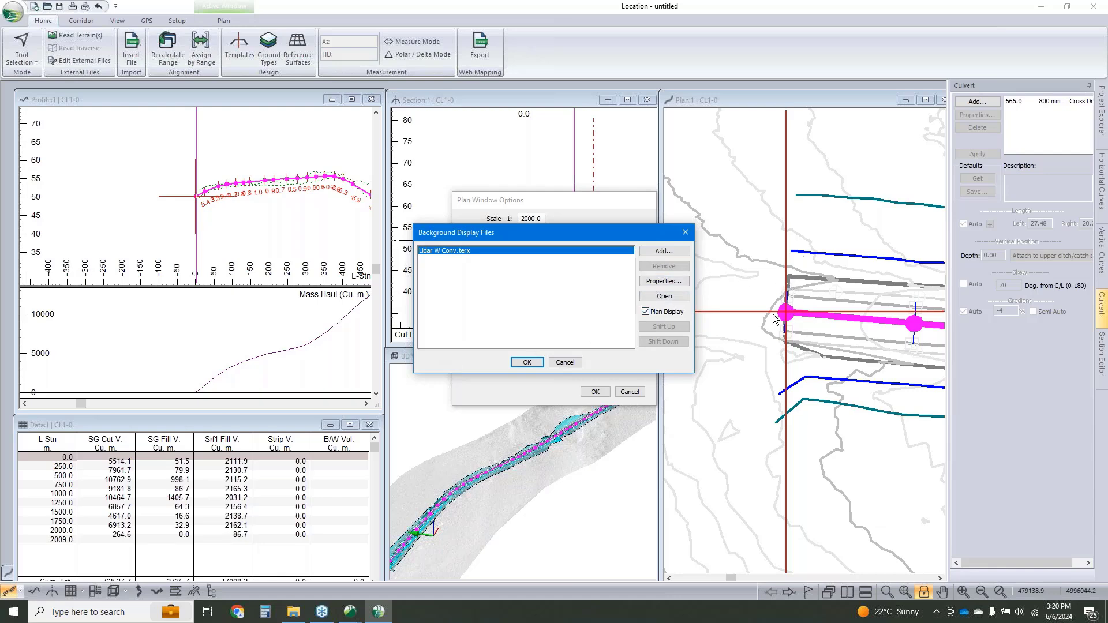
pyautogui.click(673, 282)
pyautogui.click(583, 338)
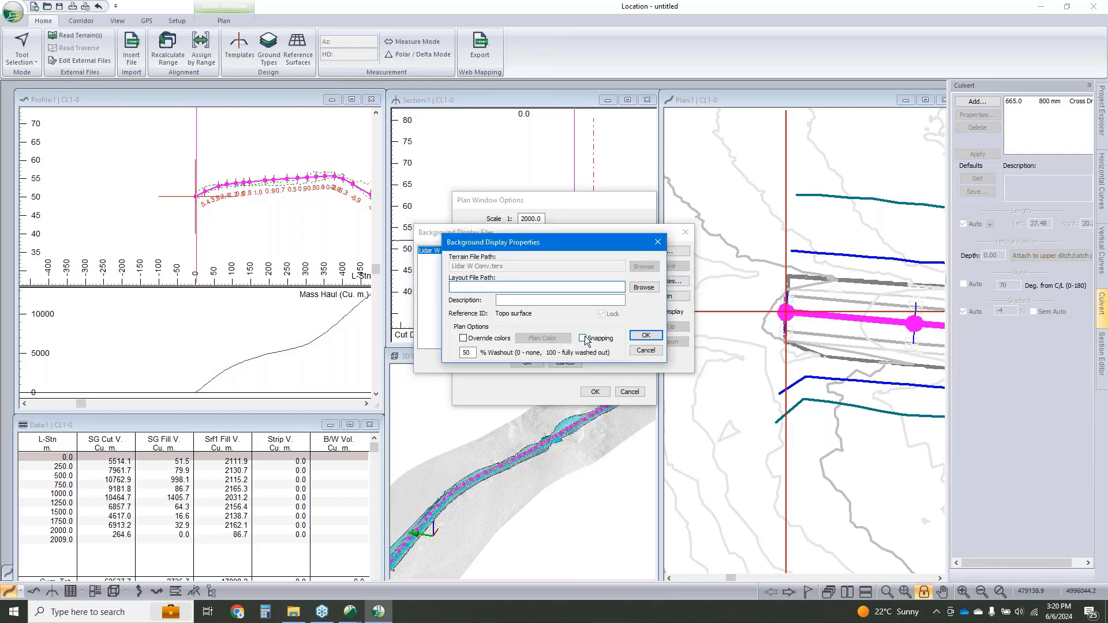
pyautogui.click(644, 337)
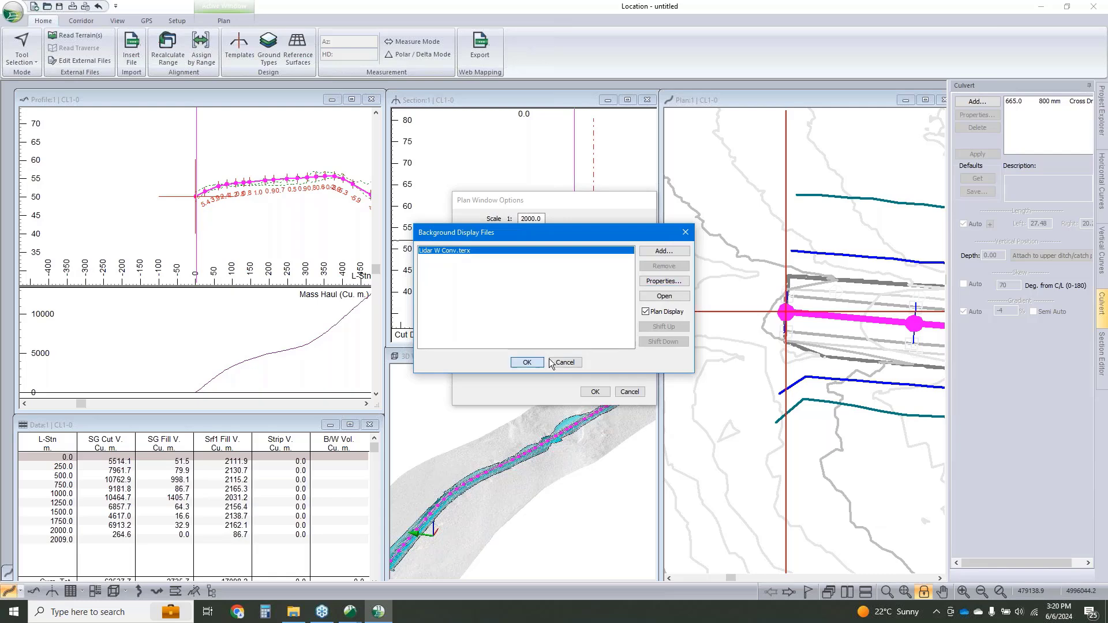
pyautogui.click(528, 363)
pyautogui.click(595, 392)
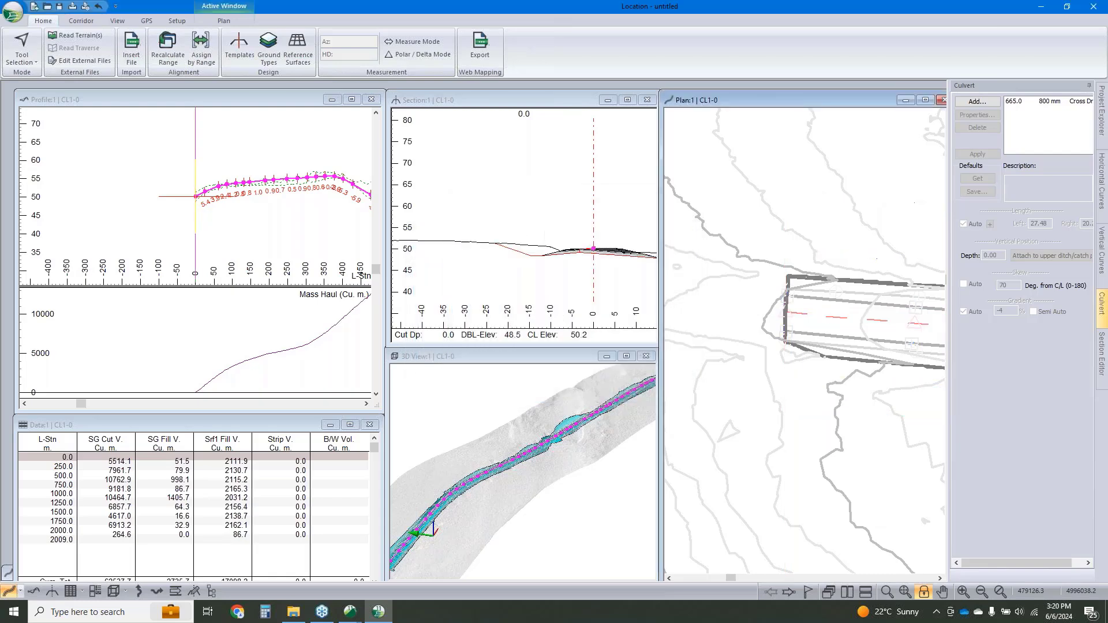
# Step: Move the first IP of alignment CL1-0 along the centreline to station 1.7 with the Add/Edit IP tool
pyautogui.rightClick(786, 312)
pyautogui.click(850, 313)
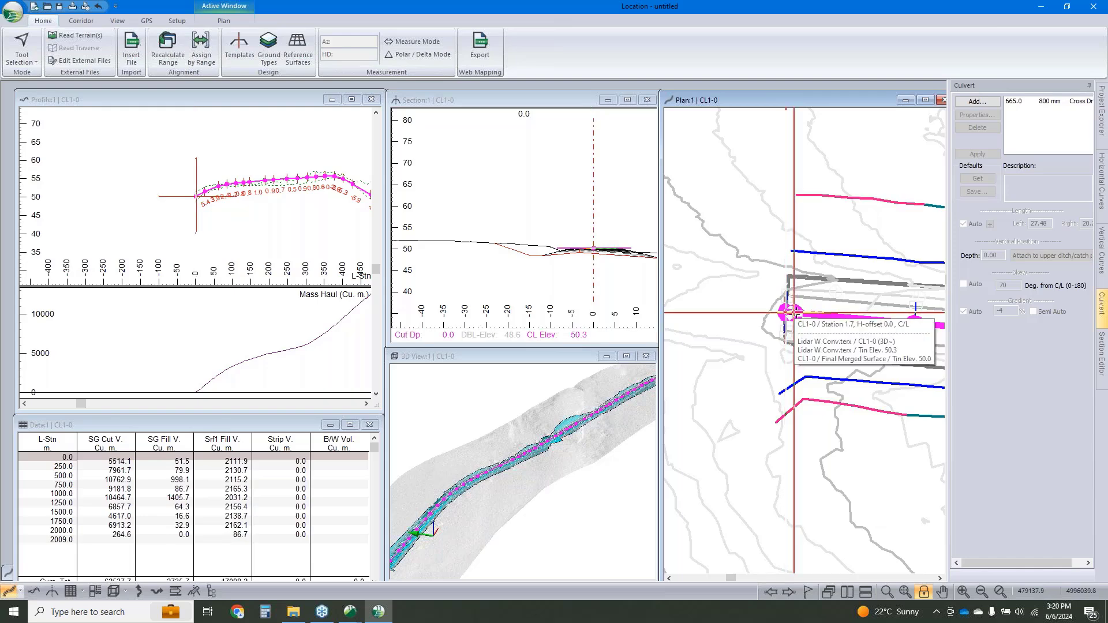
pyautogui.click(793, 312)
pyautogui.click(595, 338)
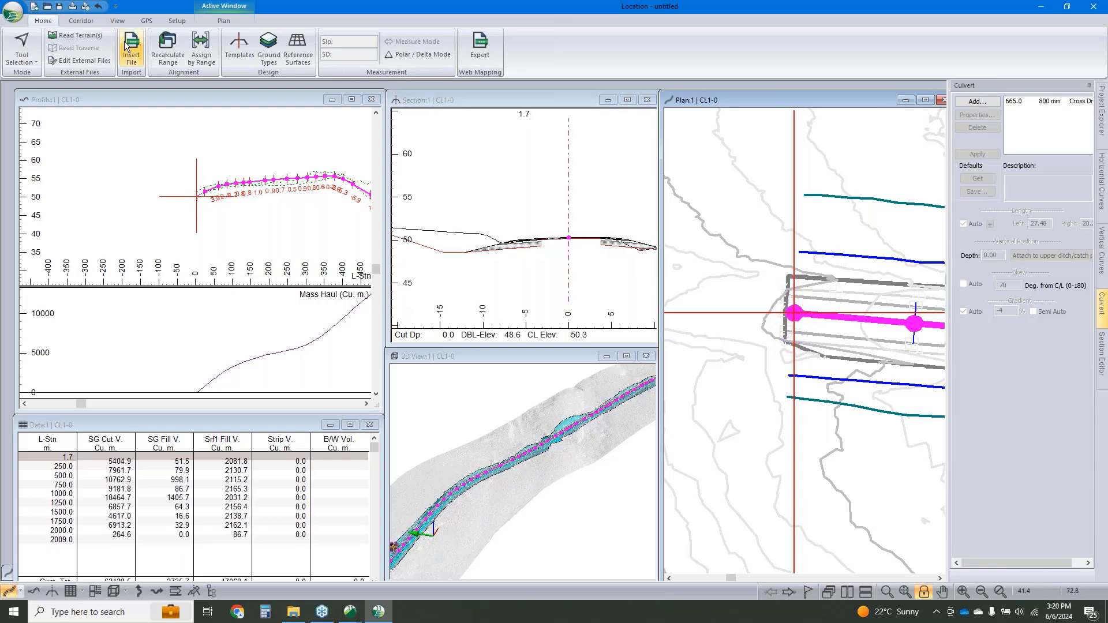
# Step: Set the start station of alignment CL1-0 to 0 and recalculate cross sections and corridor surfaces over the full range
pyautogui.click(81, 20)
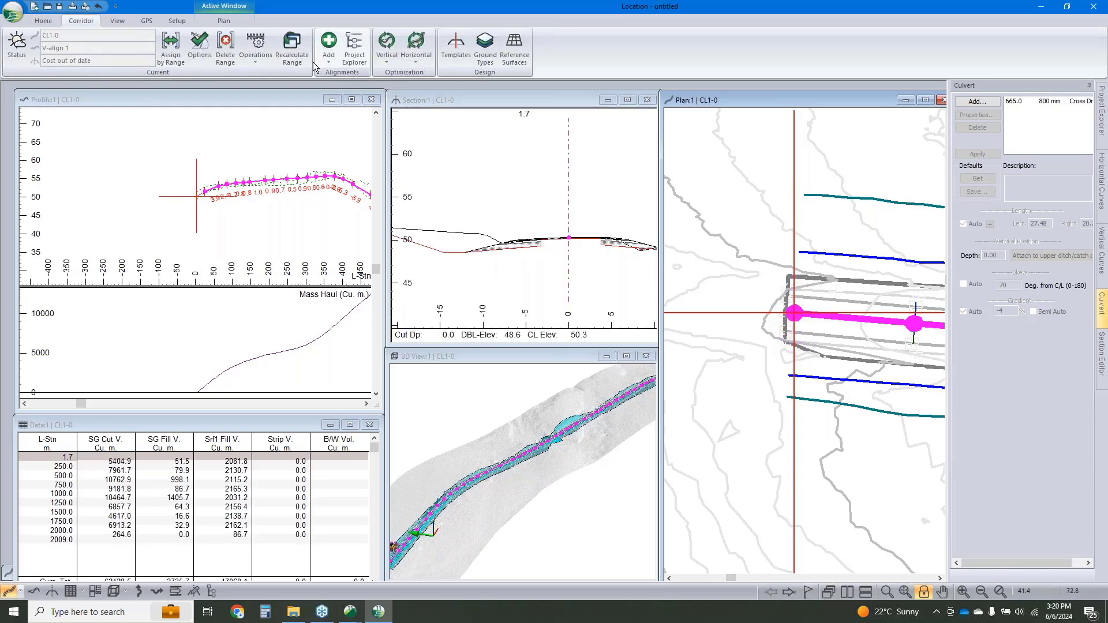
pyautogui.click(199, 46)
pyautogui.moveTo(552, 259); pyautogui.dragTo(339, 239)
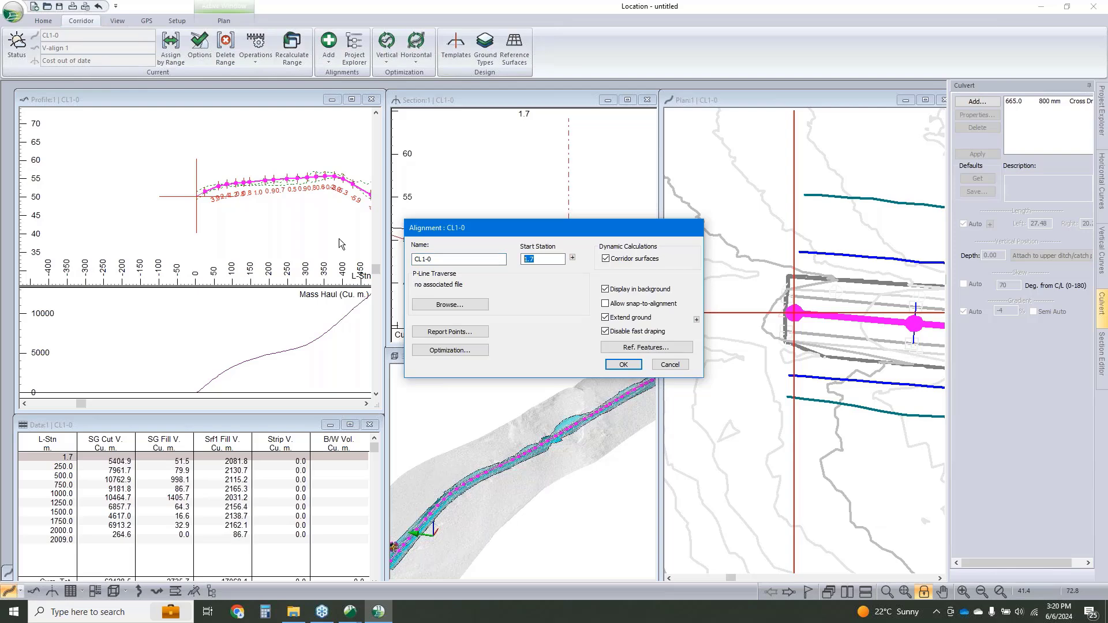
pyautogui.write('0')
pyautogui.press('Return')
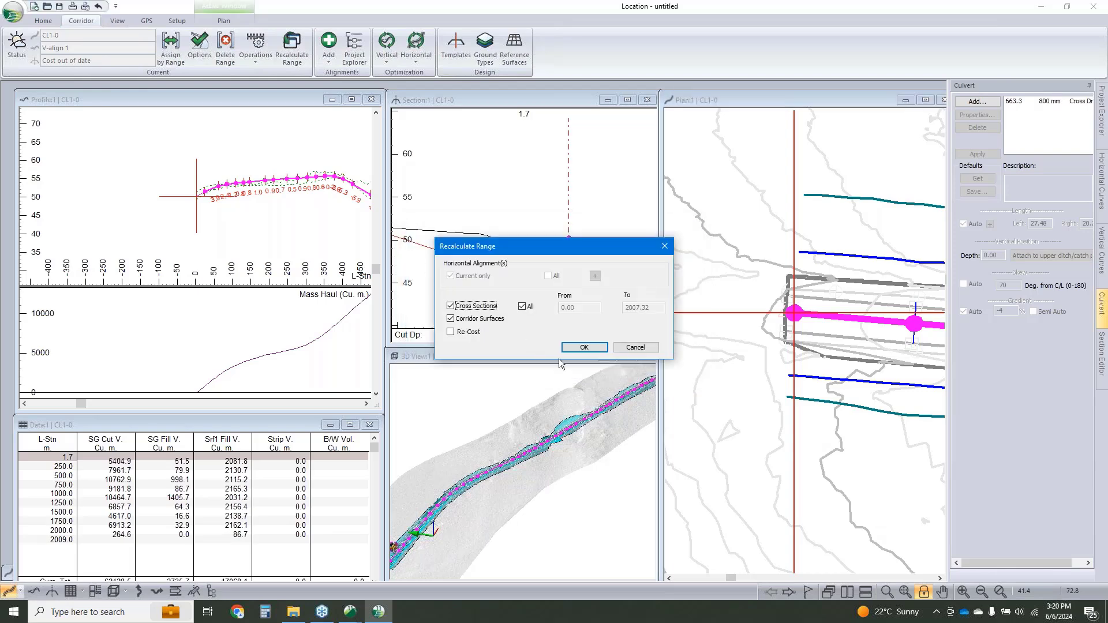
pyautogui.click(580, 346)
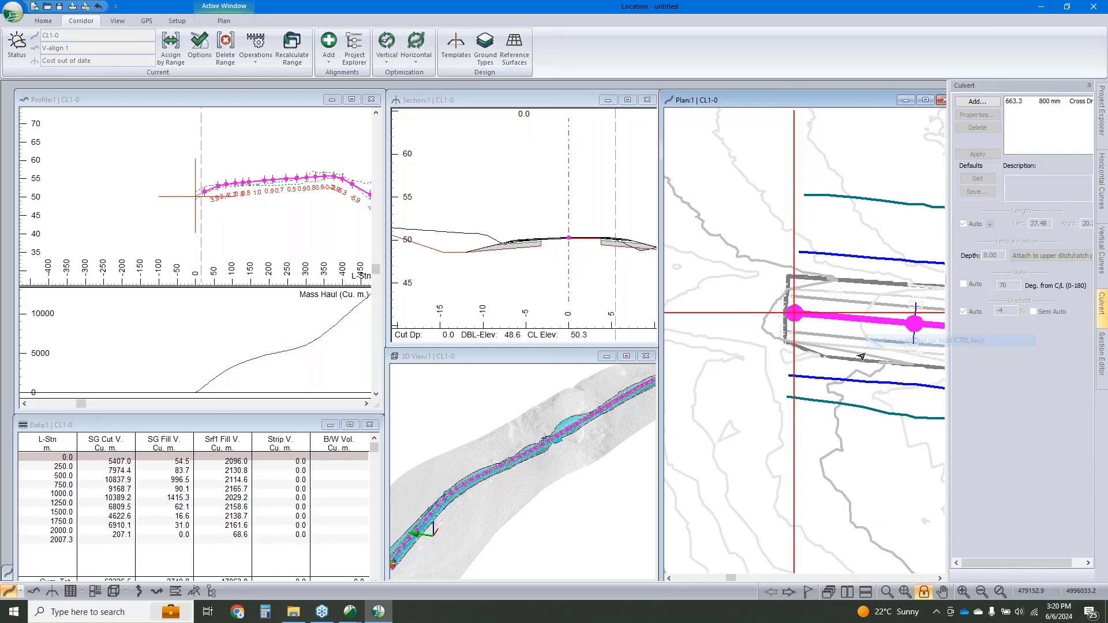
# Step: Open the Template Editor and hatch the cut area for SG in the section preview of the Overlay and widening template
pyautogui.scroll(-5, 781, 364)
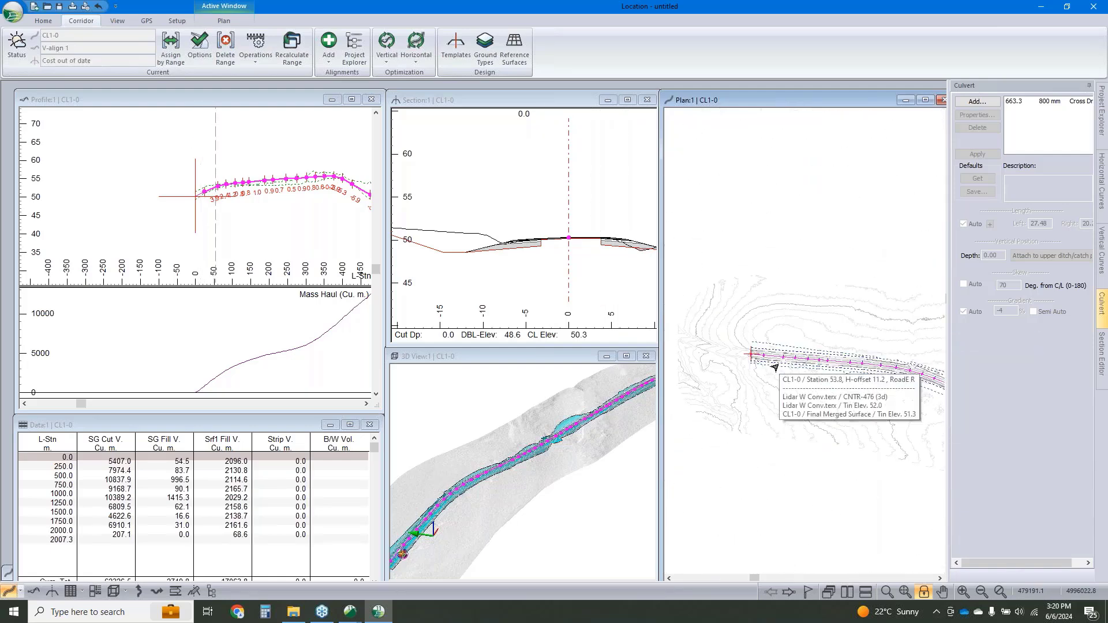
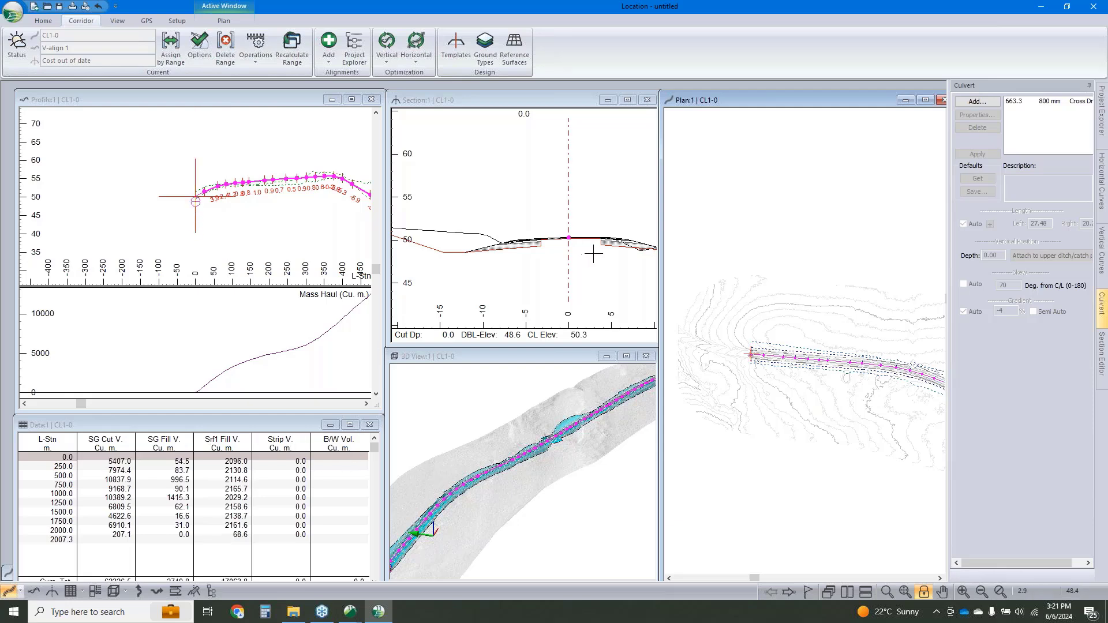
pyautogui.moveTo(593, 253)
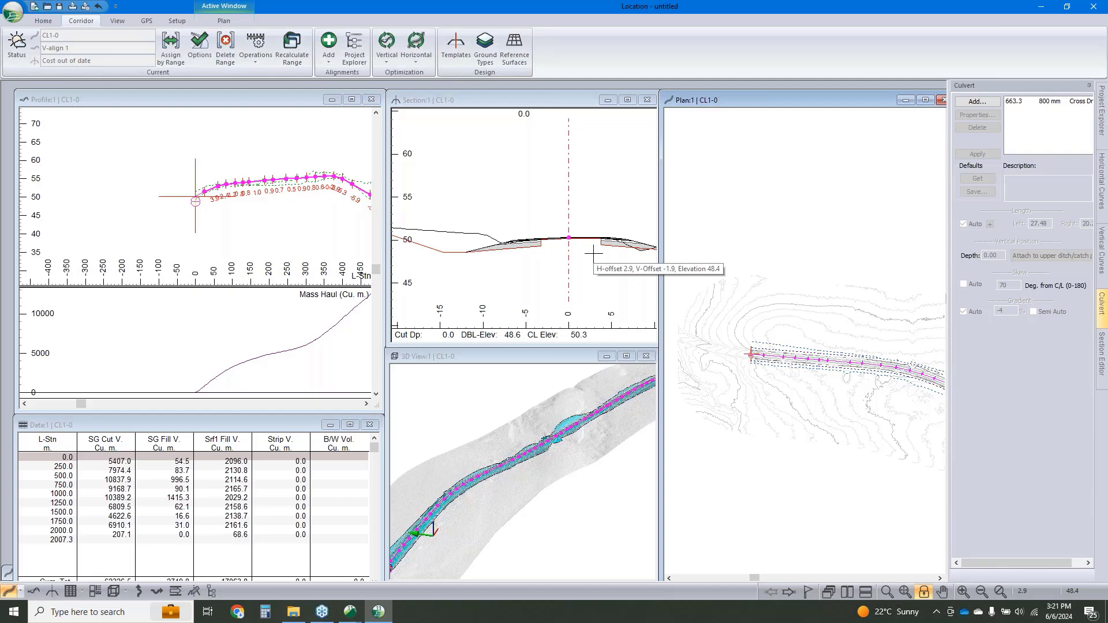
pyautogui.click(456, 43)
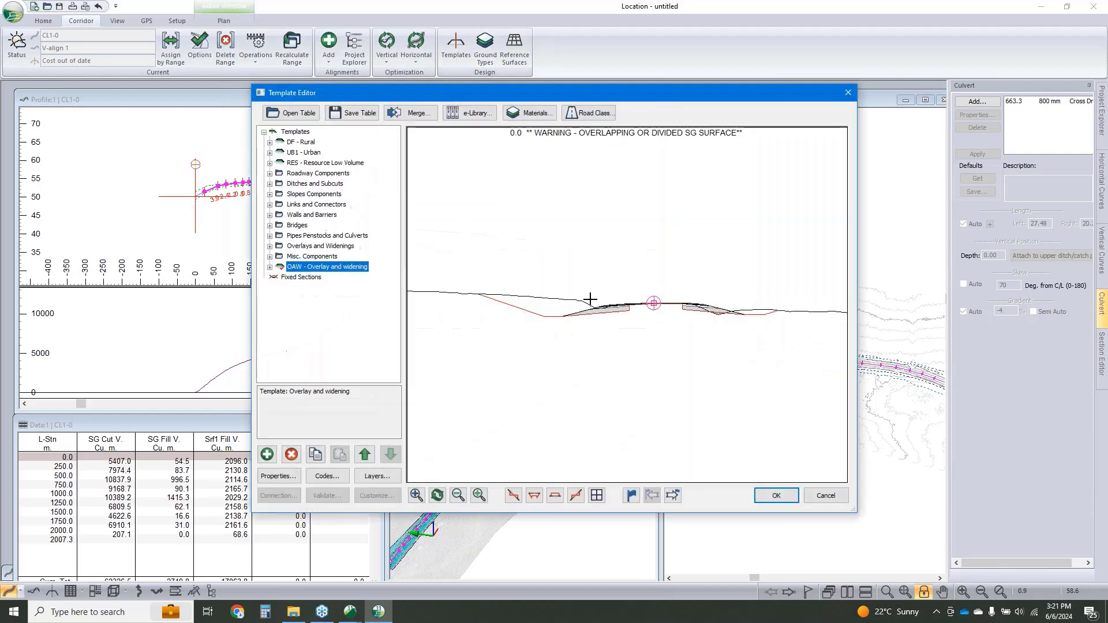
pyautogui.scroll(4, 590, 298)
pyautogui.rightClick(520, 301)
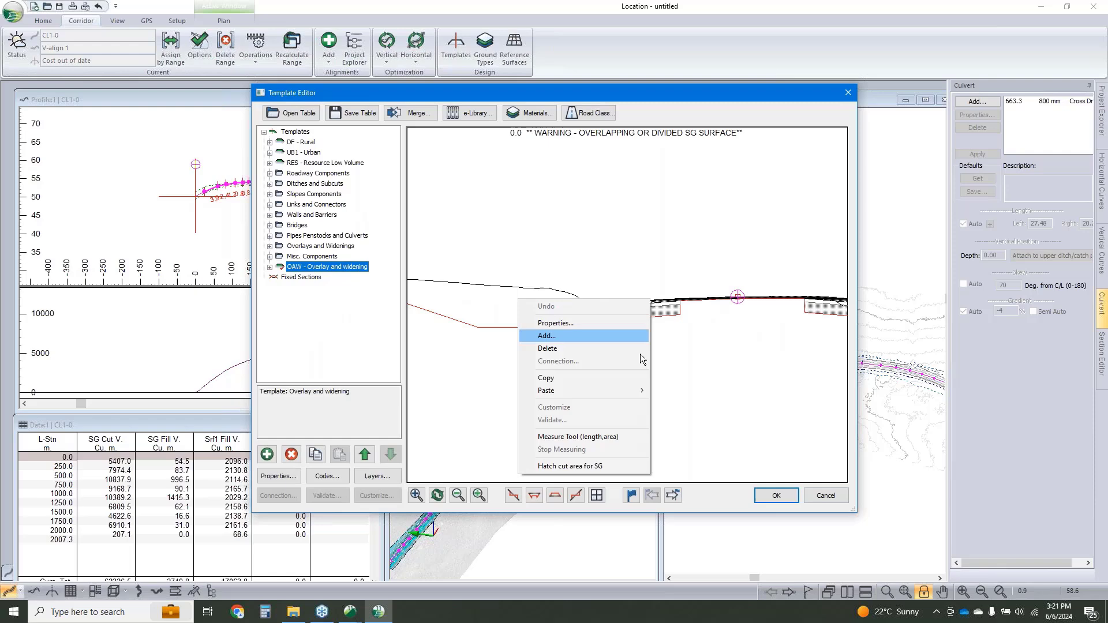
pyautogui.click(589, 468)
pyautogui.rightClick(523, 299)
pyautogui.click(588, 470)
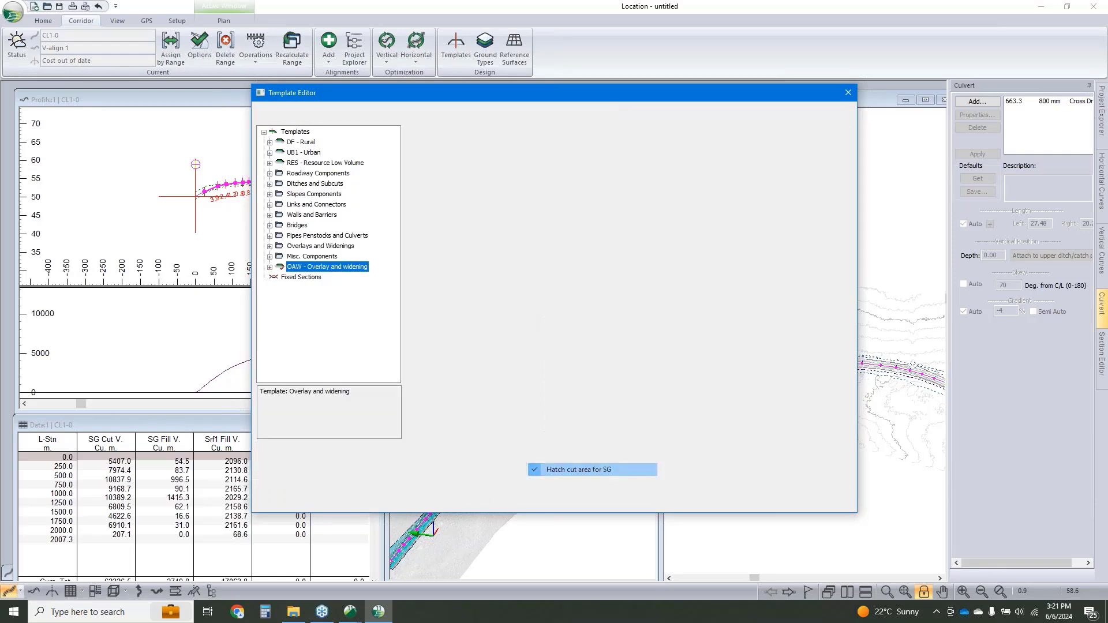
pyautogui.rightClick(536, 314)
pyautogui.click(589, 469)
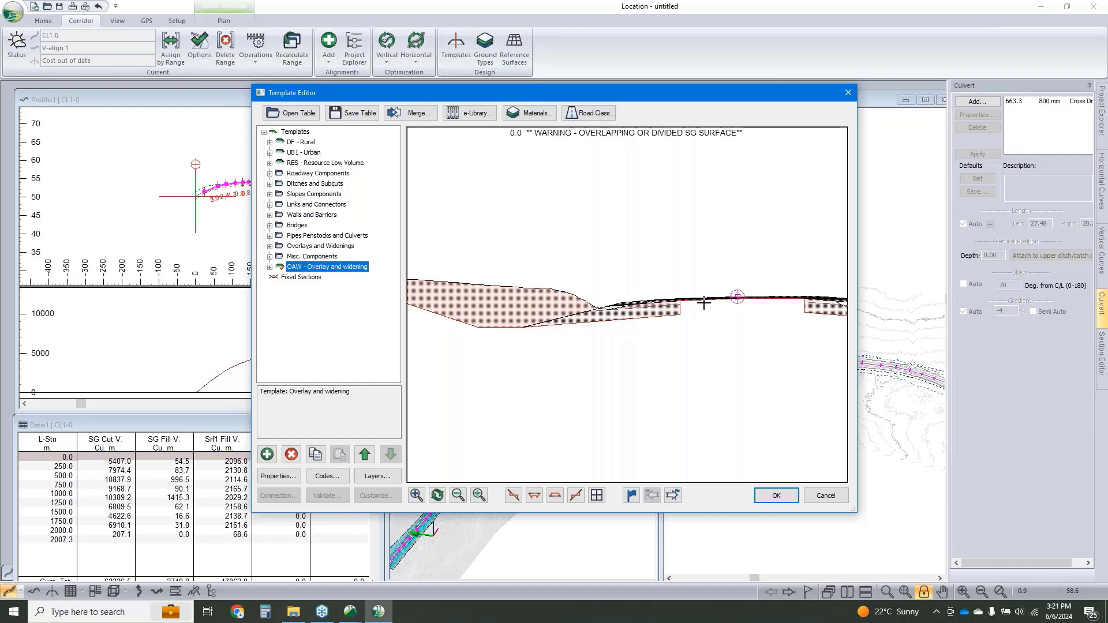
# Step: Hatch the fill area for Srf1 and the surfacing material above it in the widened part of the template's section preview
pyautogui.rightClick(636, 318)
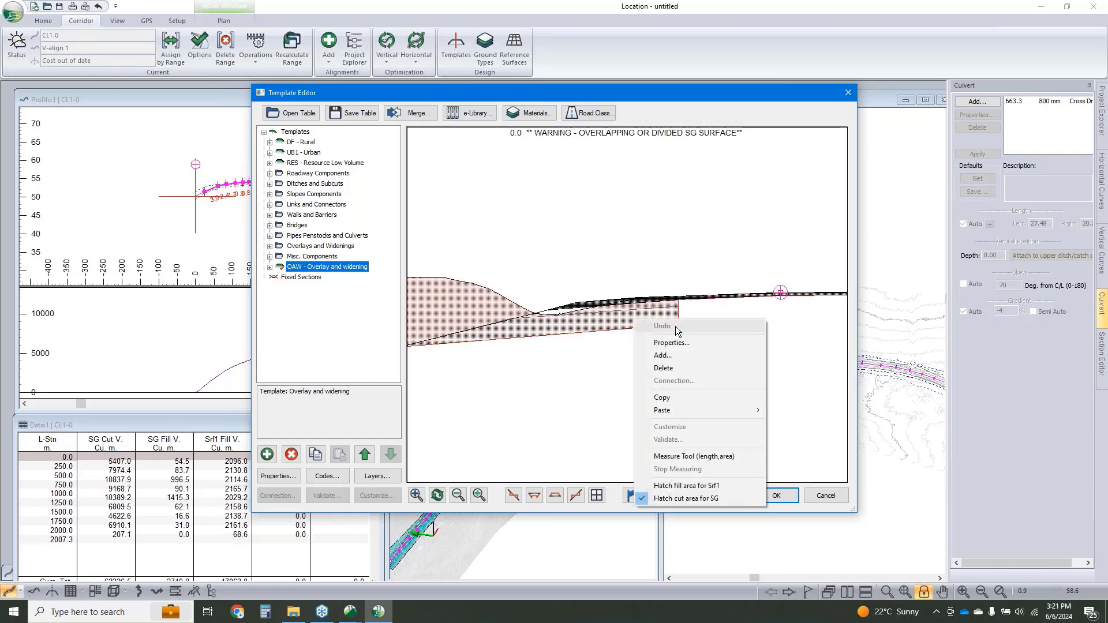
pyautogui.click(686, 486)
pyautogui.rightClick(620, 325)
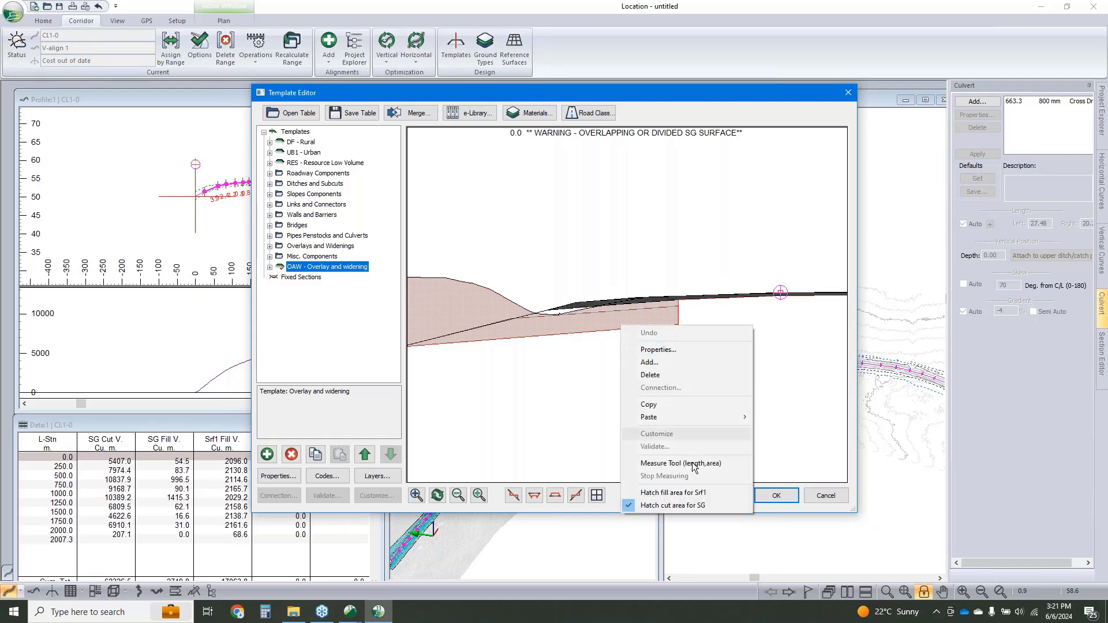
pyautogui.click(696, 493)
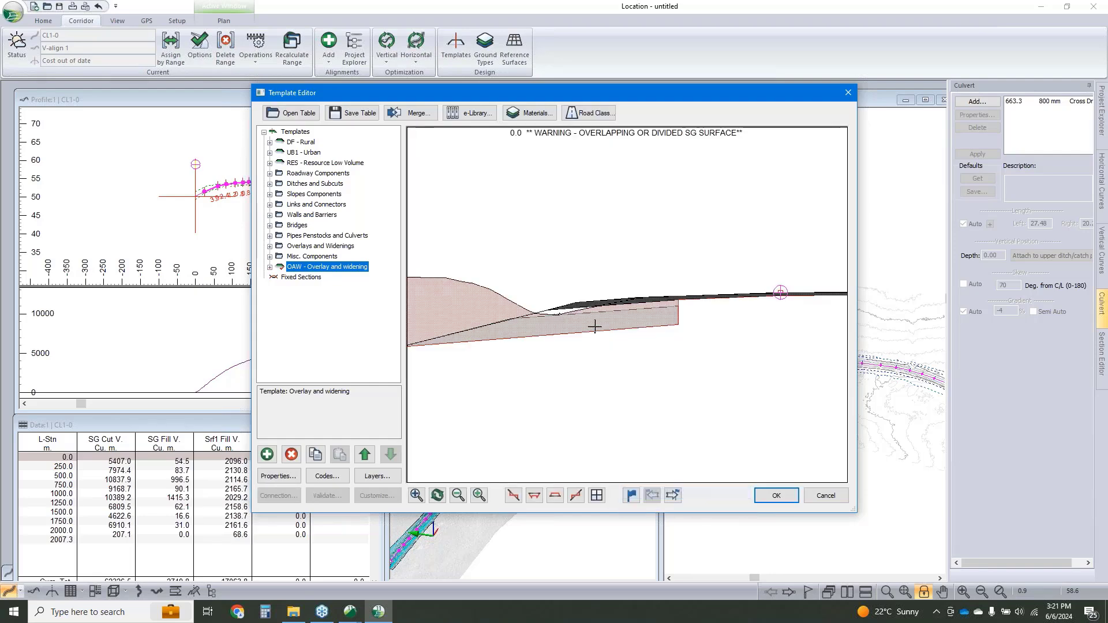
pyautogui.moveTo(627, 315); pyautogui.dragTo(629, 312)
pyautogui.rightClick(567, 310)
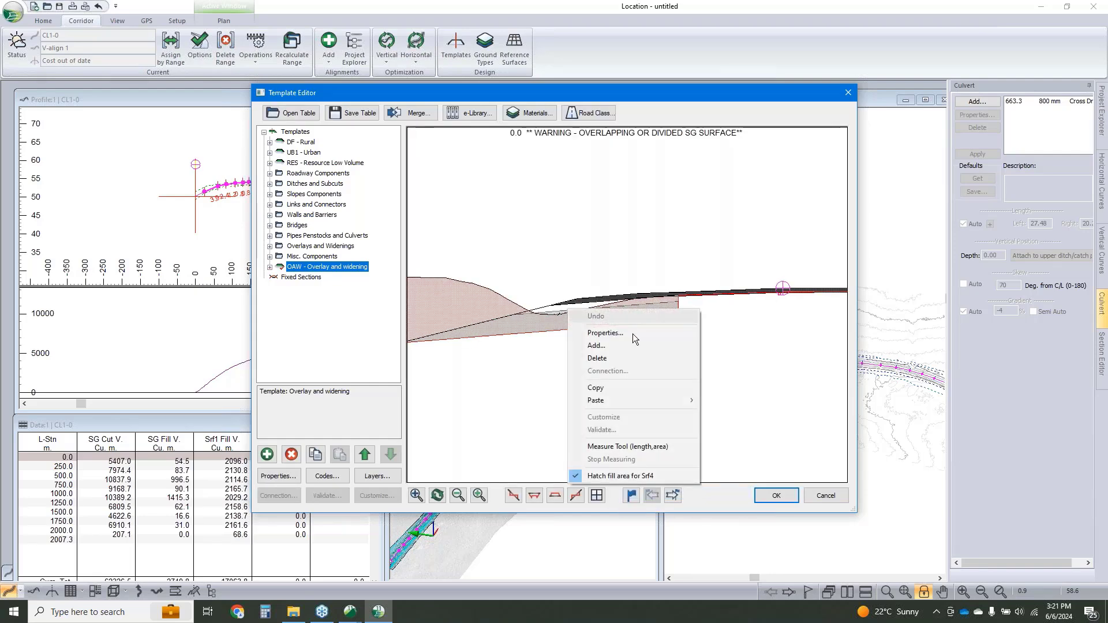
pyautogui.click(578, 485)
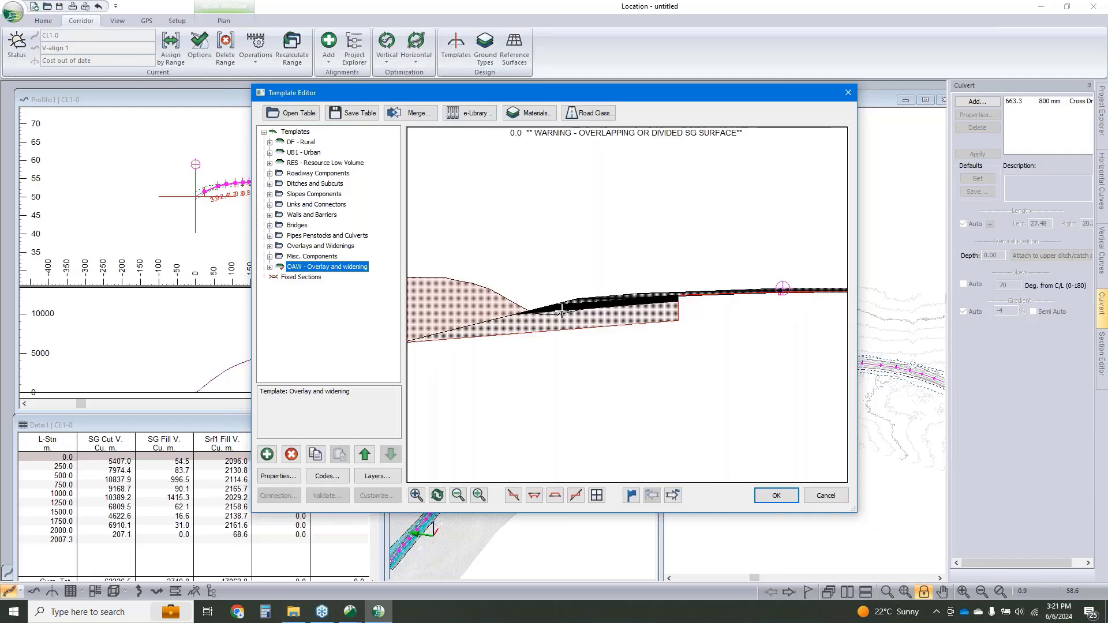
# Step: Hatch the milled layer's cut area near the centreline in the section preview, and close the Template Editor without saving changes
pyautogui.rightClick(591, 300)
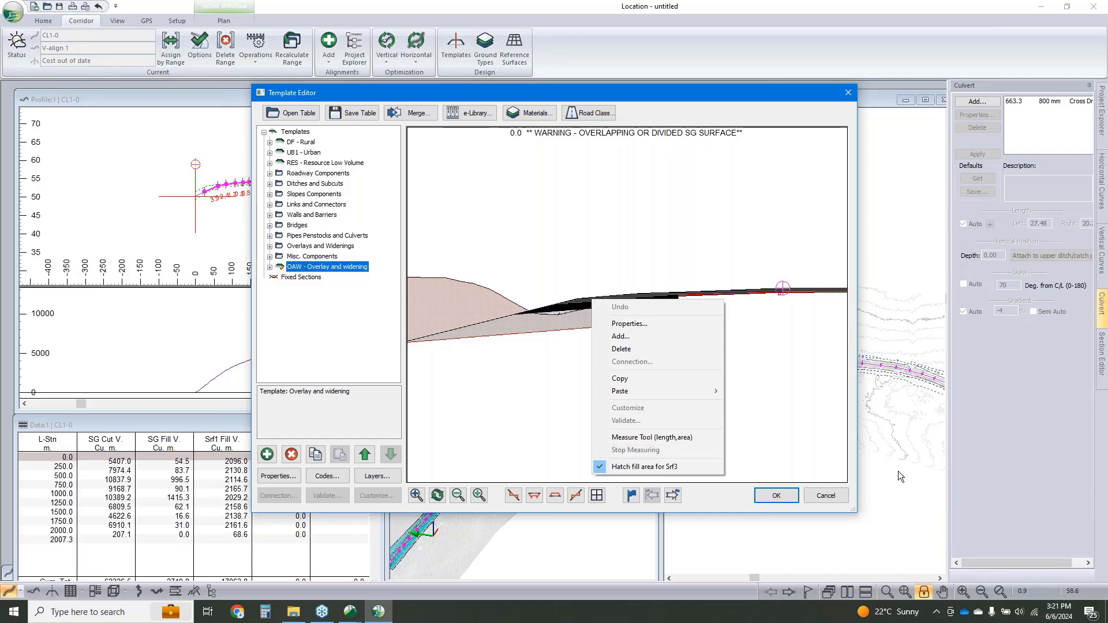
pyautogui.click(776, 388)
pyautogui.moveTo(763, 291); pyautogui.dragTo(666, 306, button='middle')
pyautogui.scroll(2, 716, 313)
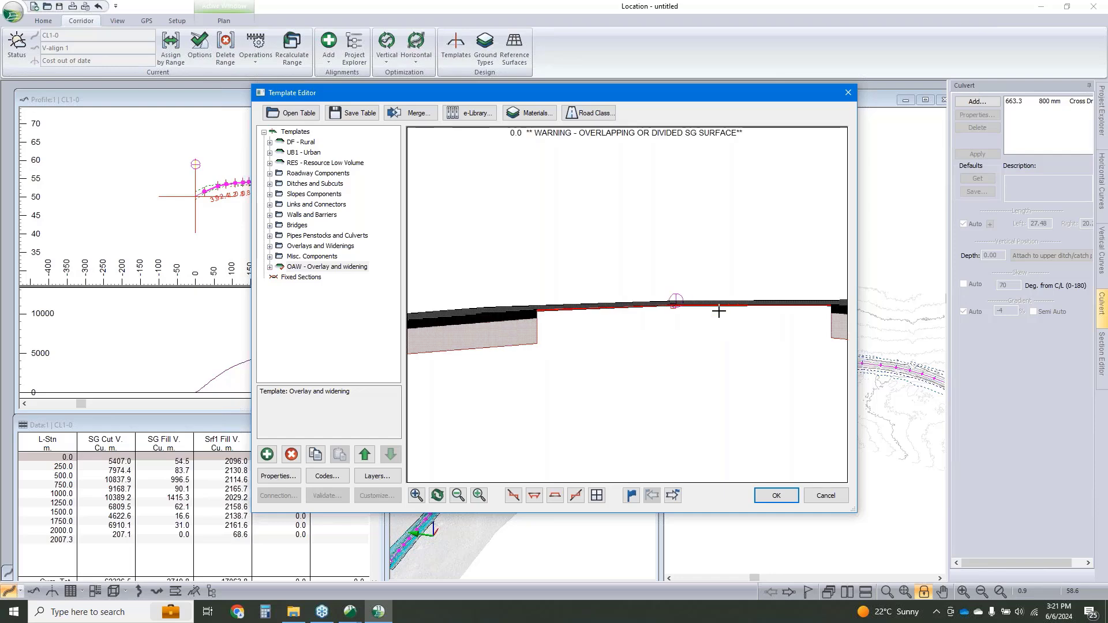
pyautogui.rightClick(671, 306)
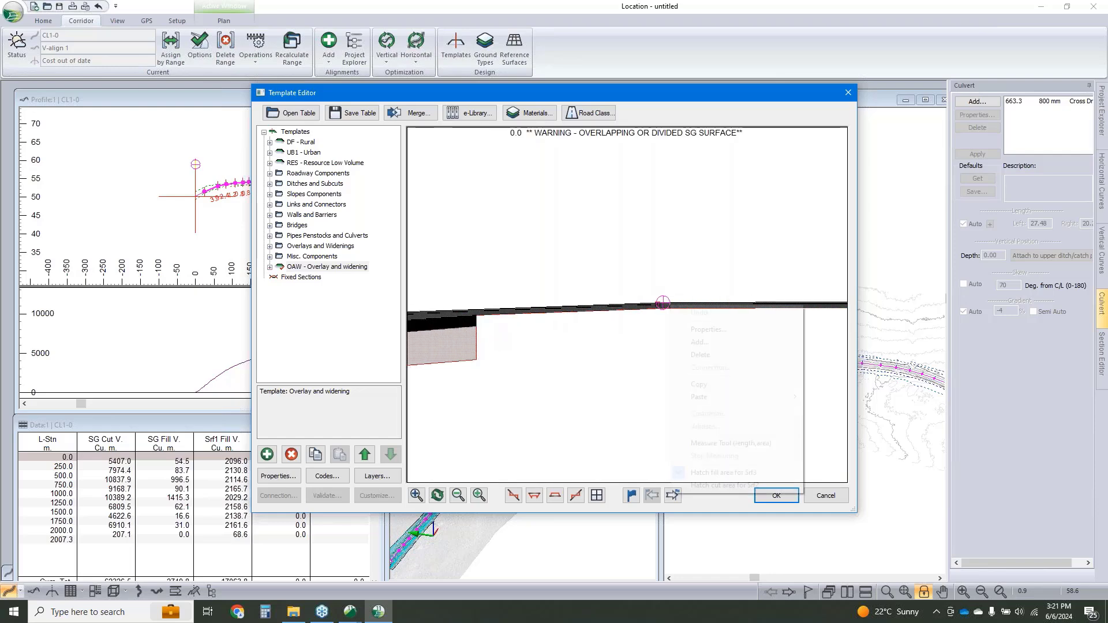
pyautogui.click(751, 486)
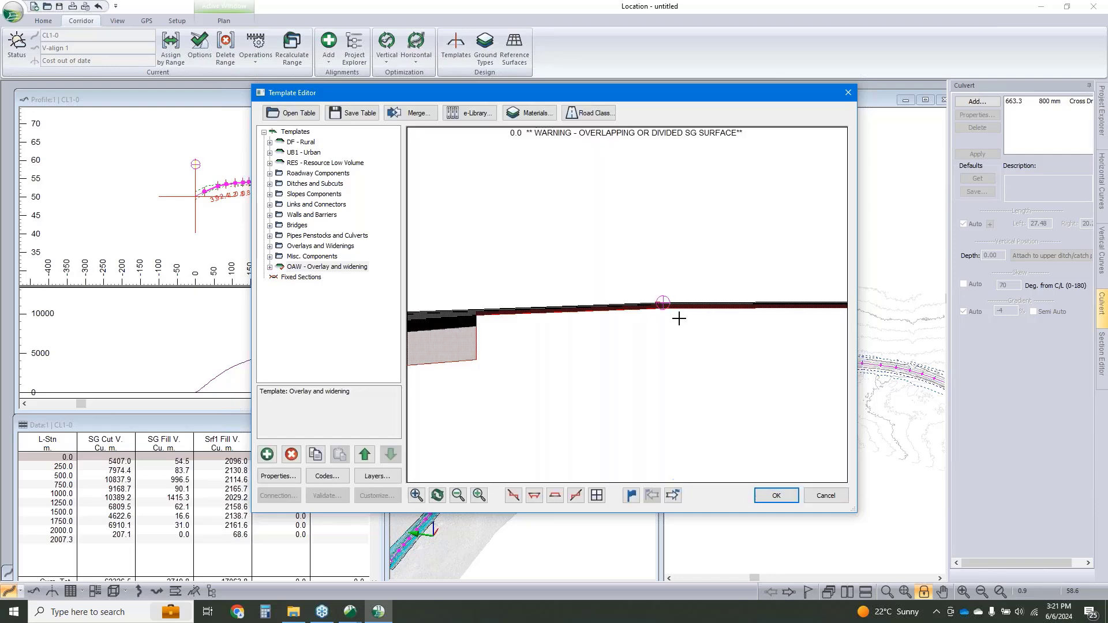
pyautogui.moveTo(666, 306)
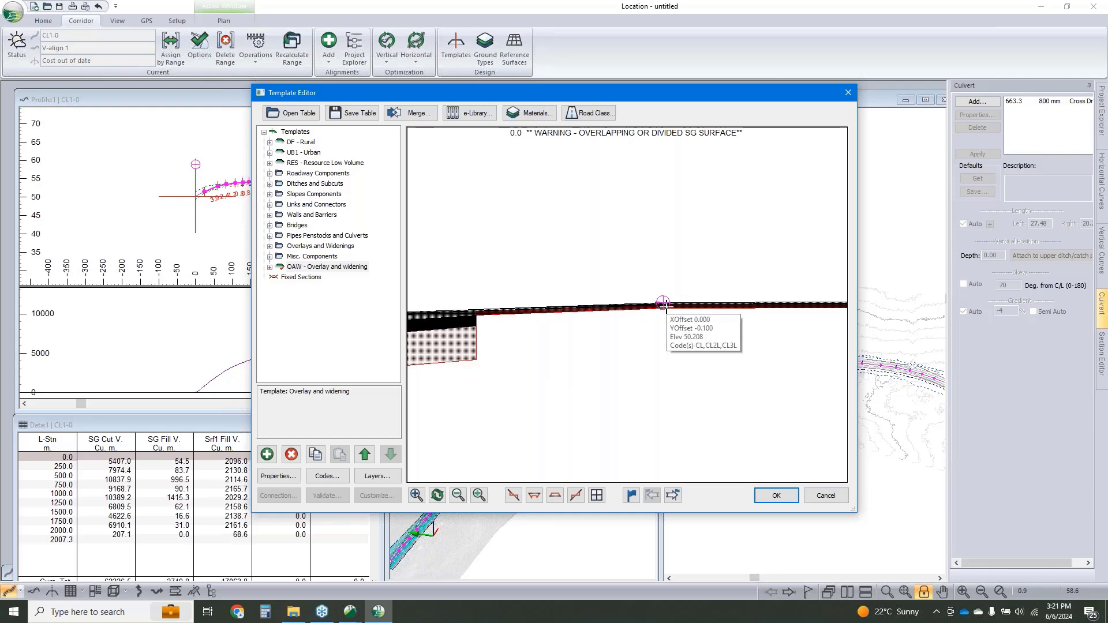
pyautogui.click(827, 496)
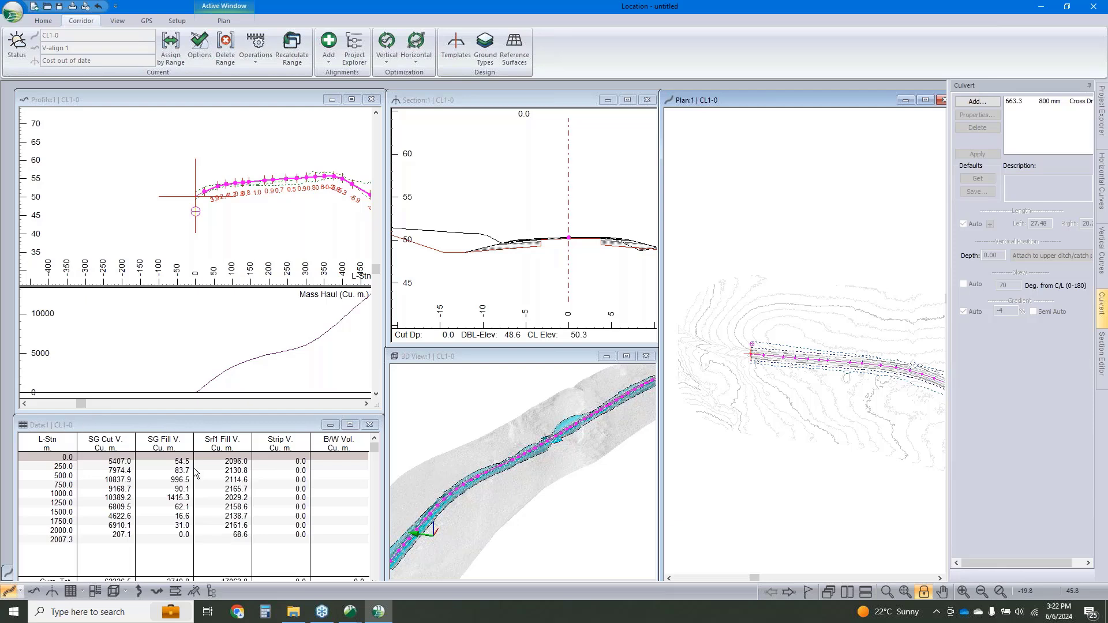
# Step: Remove the B/W Vol. and Strip V. fields from the data window's selected columns
pyautogui.rightClick(223, 466)
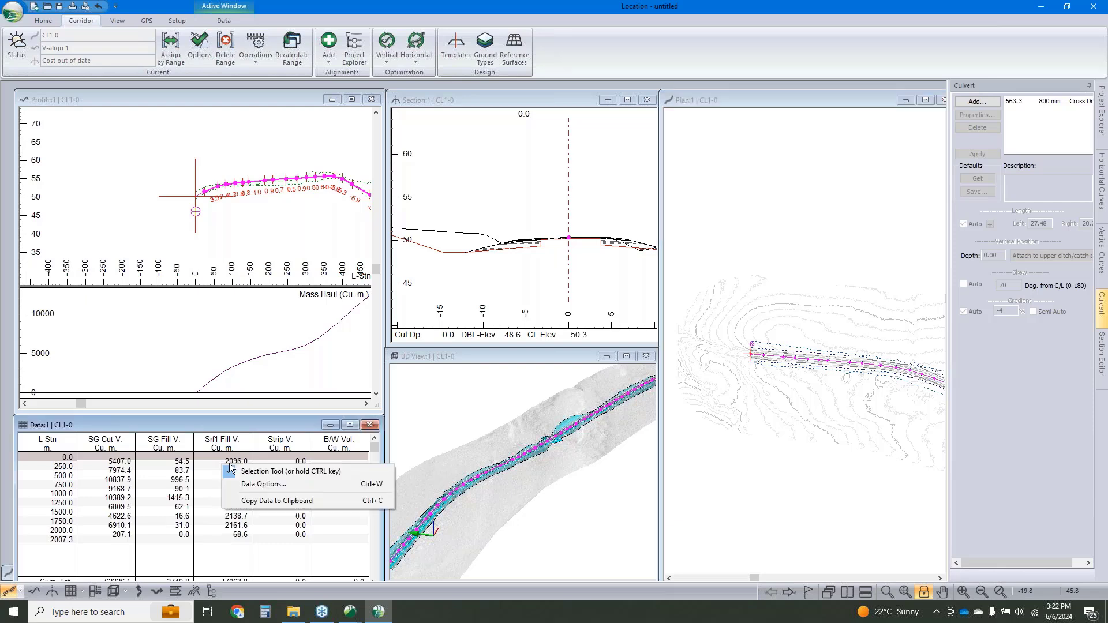
pyautogui.click(269, 484)
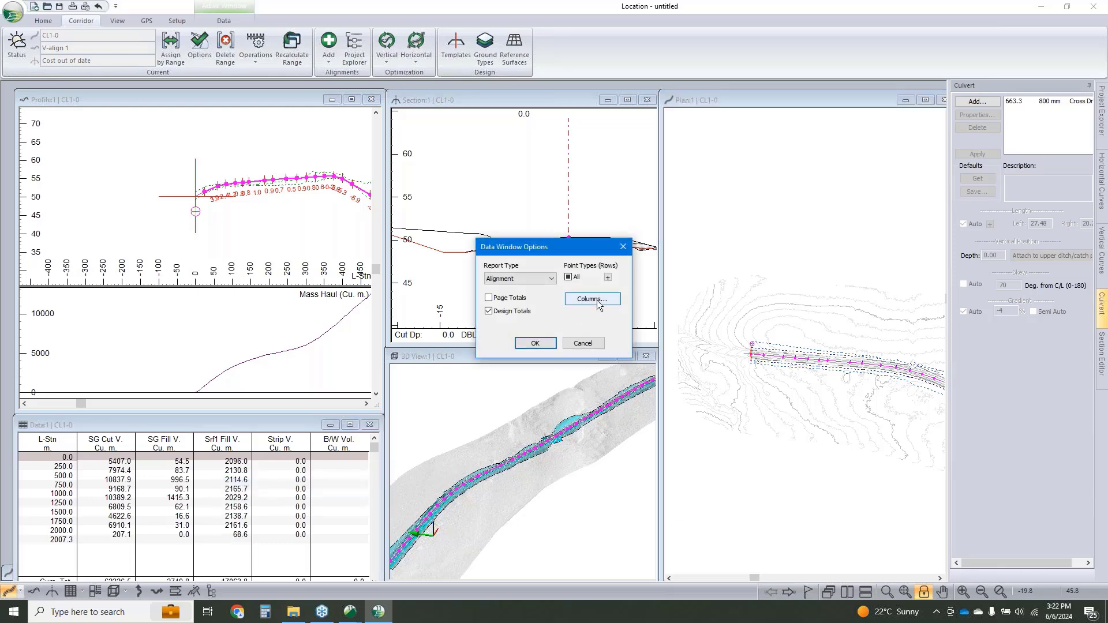
pyautogui.click(597, 302)
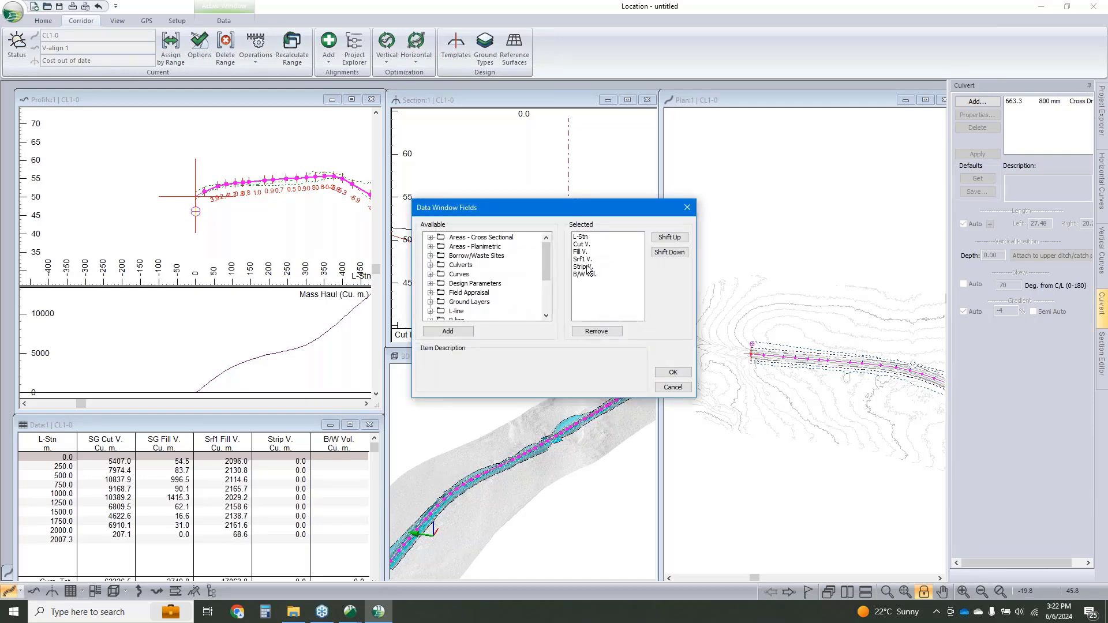
pyautogui.click(590, 274)
pyautogui.click(601, 330)
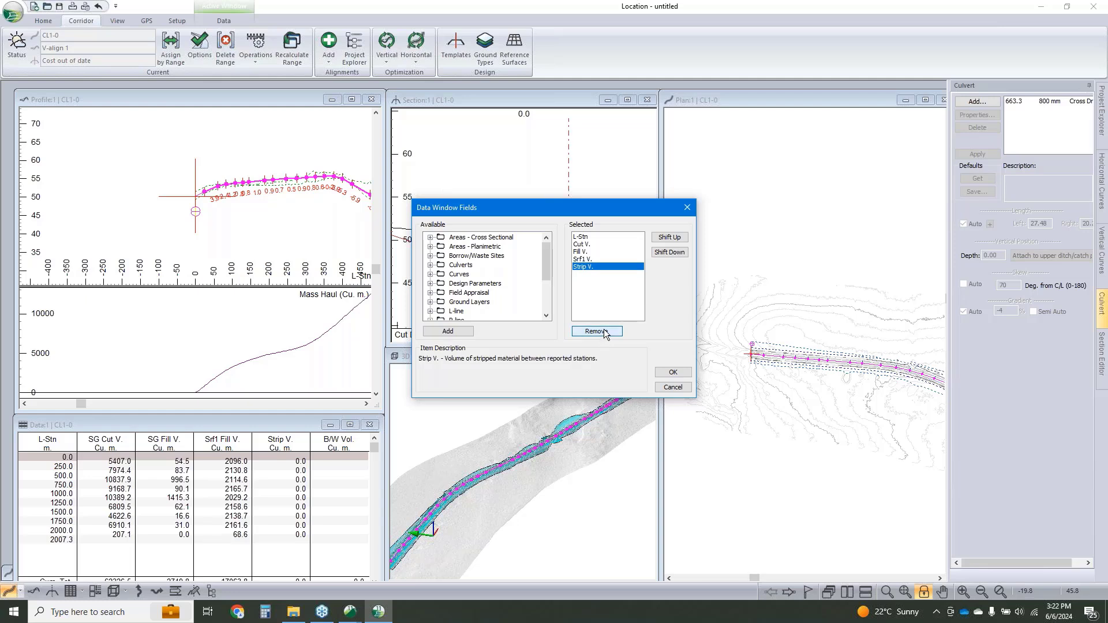
pyautogui.click(602, 330)
# Step: Add the general volume fields Srf2 V., Srf3 V. and Srf4 V. to the data window's selected columns
pyautogui.scroll(-3, 496, 276)
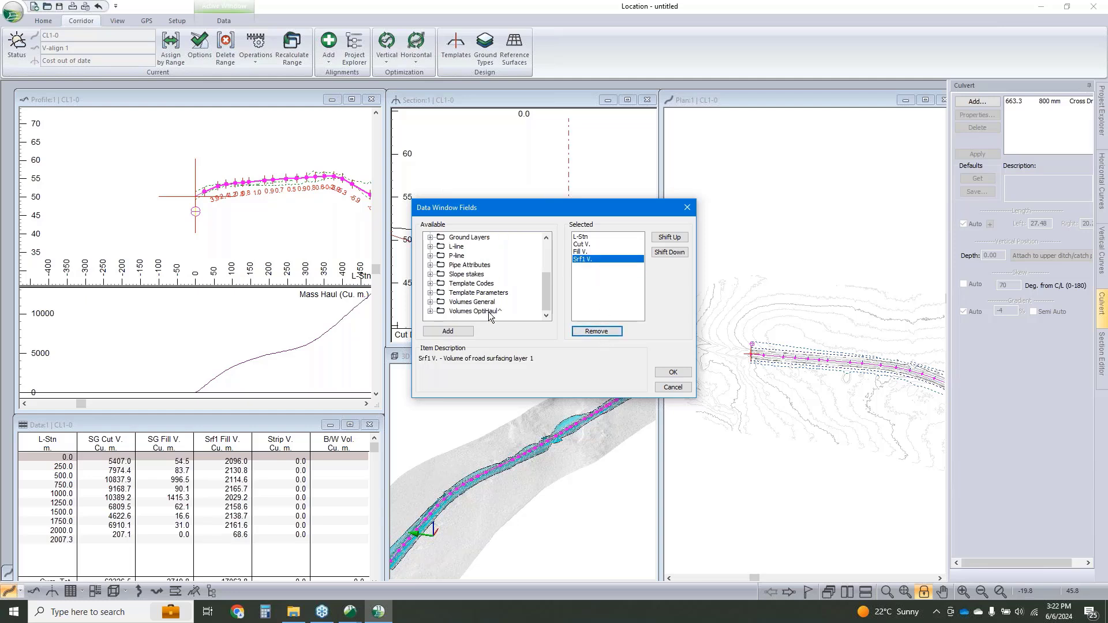
pyautogui.click(430, 302)
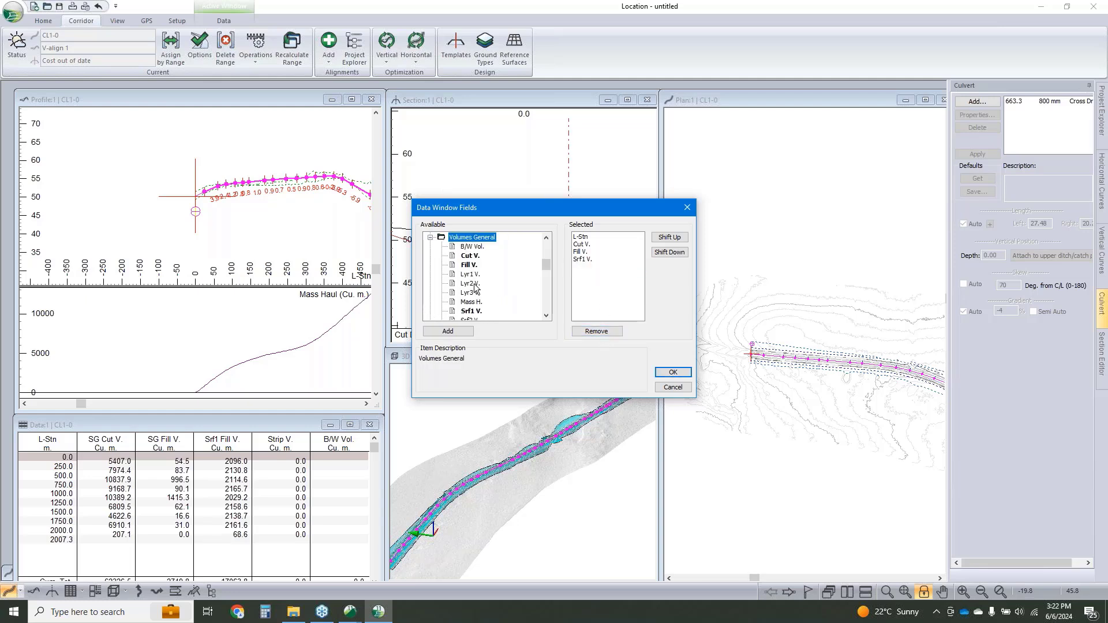
pyautogui.scroll(-2, 475, 288)
pyautogui.doubleClick(474, 266)
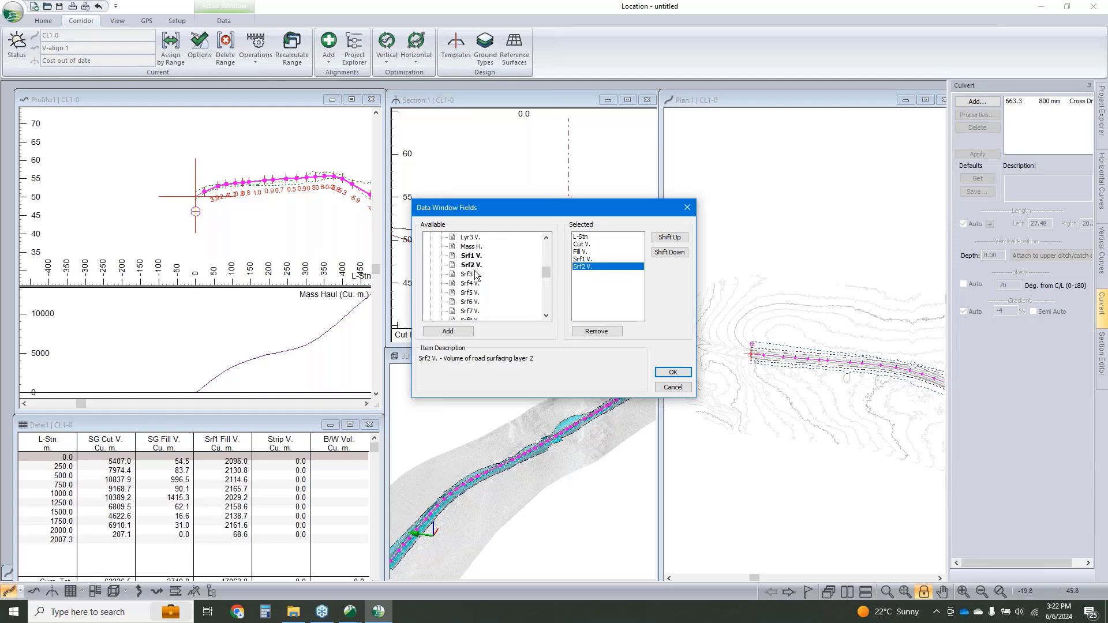
pyautogui.doubleClick(471, 274)
pyautogui.doubleClick(470, 284)
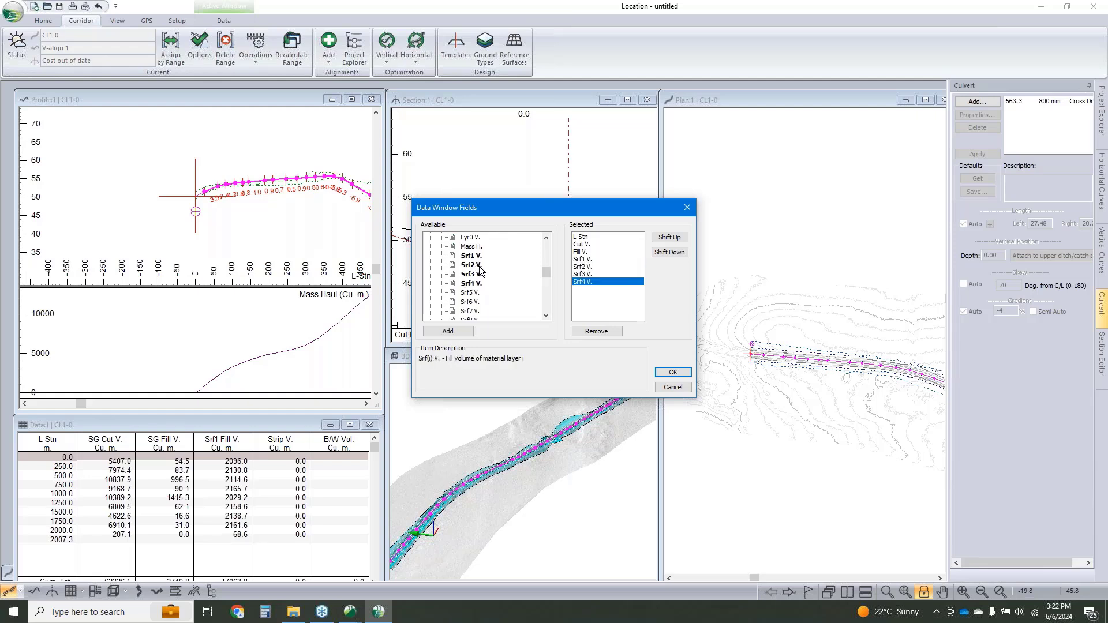
# Step: Replace the Srf2 V. field with Srf2 Cut V. and place it directly after Srf1 V. in the selected columns
pyautogui.click(604, 266)
pyautogui.click(596, 266)
pyautogui.click(596, 331)
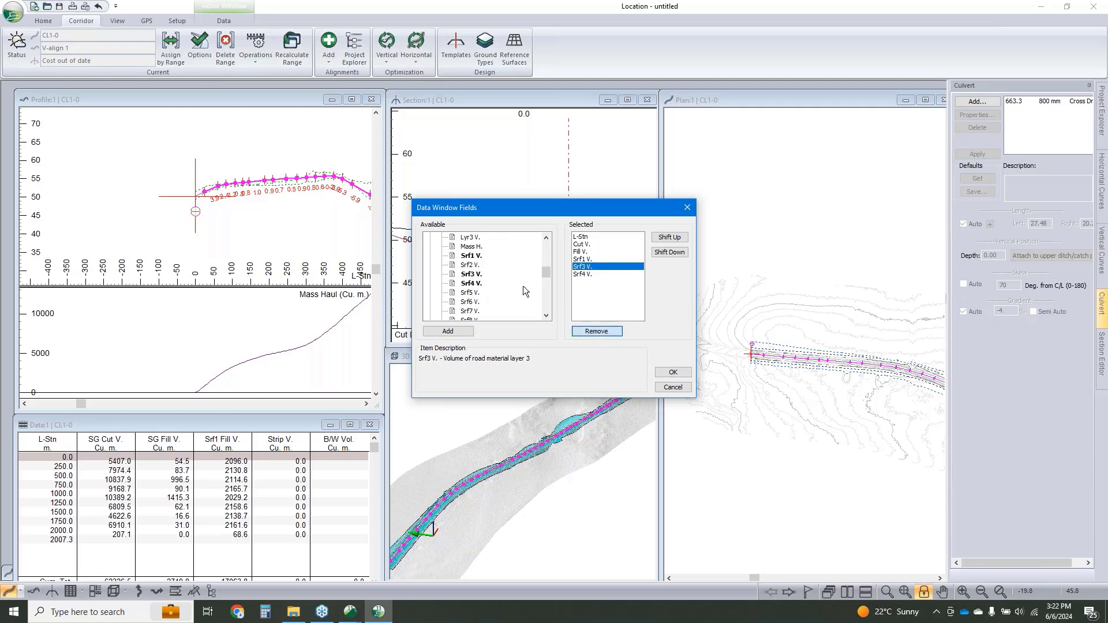
pyautogui.scroll(-5, 474, 271)
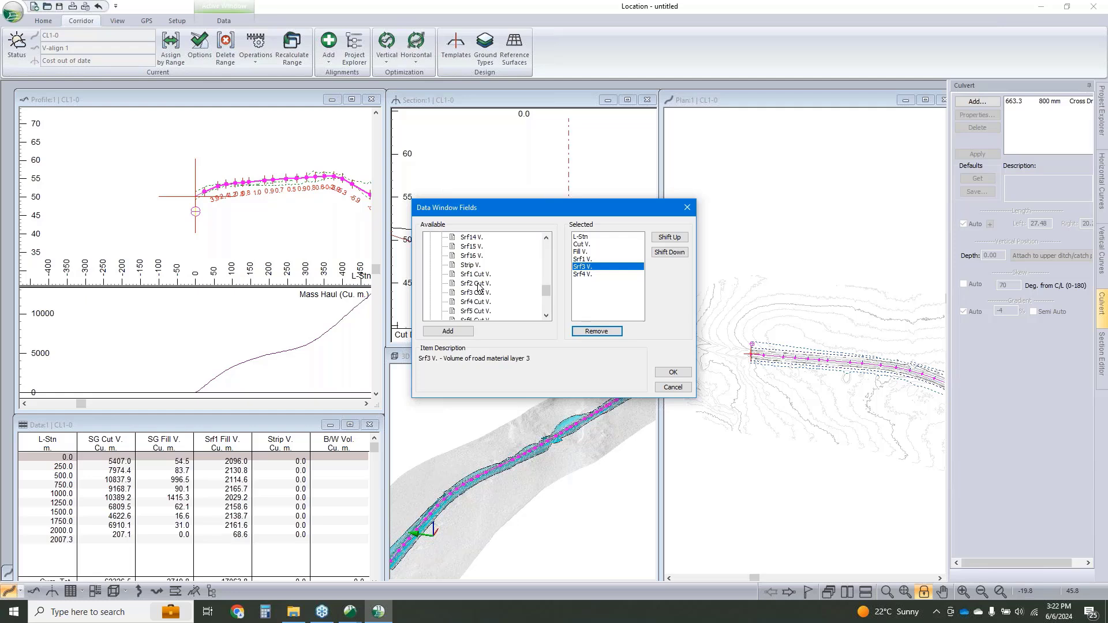
pyautogui.doubleClick(478, 284)
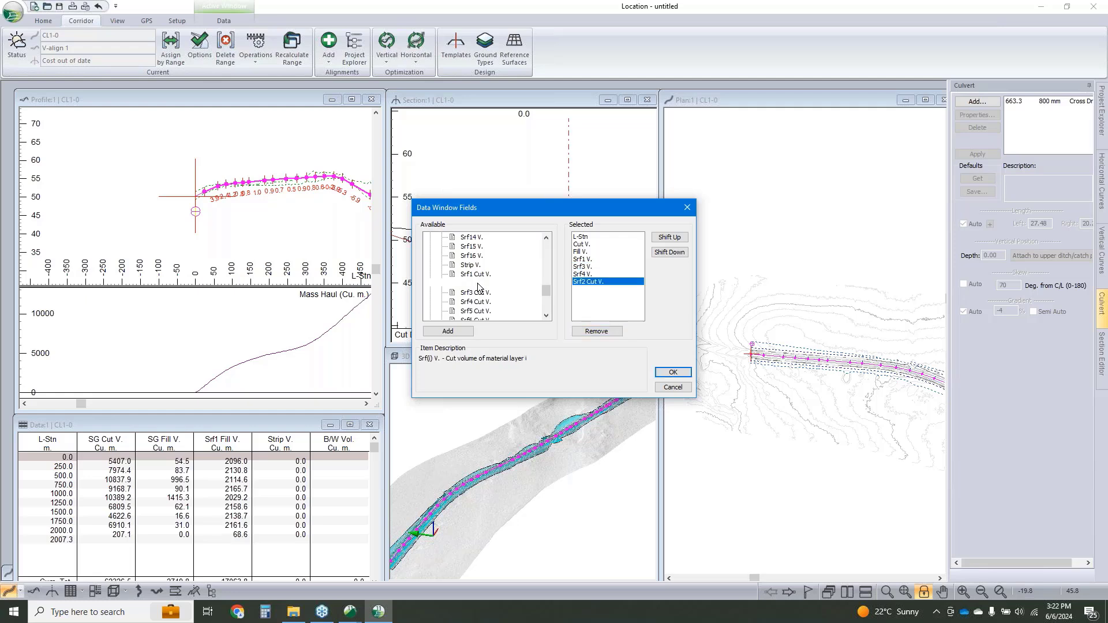
pyautogui.click(661, 238)
pyautogui.click(661, 238)
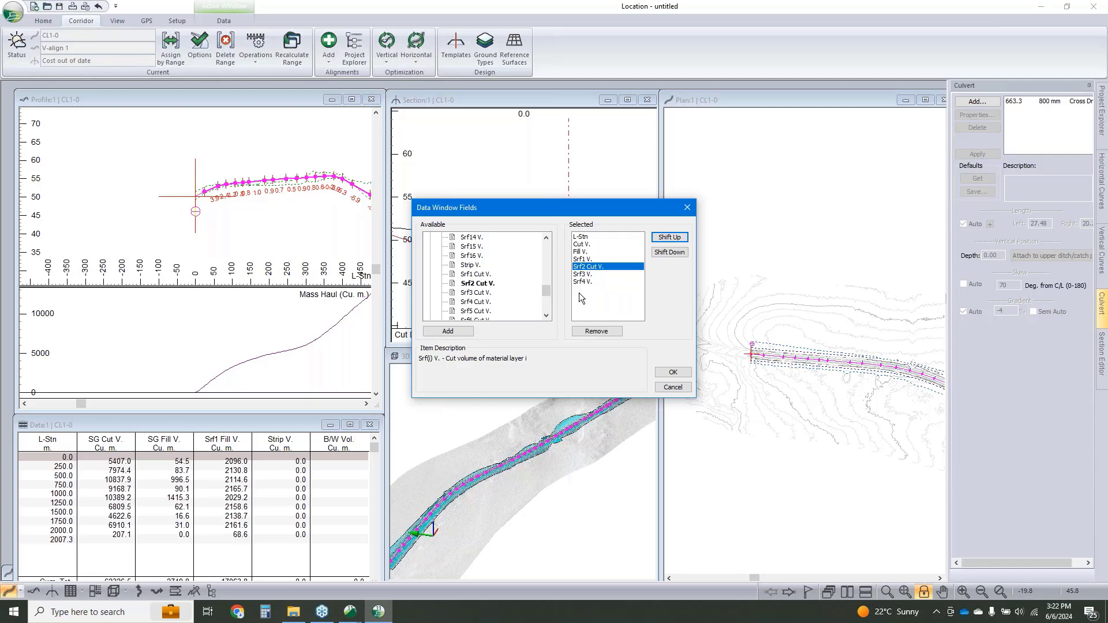
# Step: Apply the column selection, then widen and reposition the data window to fit all volume columns
pyautogui.click(673, 372)
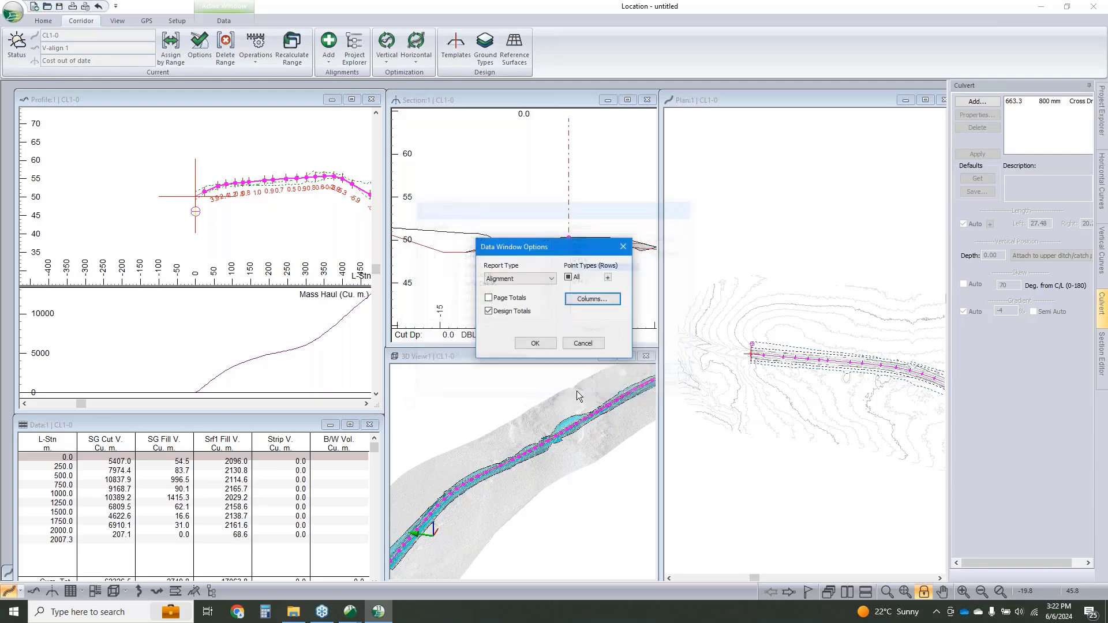
pyautogui.click(535, 342)
pyautogui.moveTo(382, 455); pyautogui.dragTo(444, 455)
pyautogui.moveTo(359, 424); pyautogui.dragTo(373, 372)
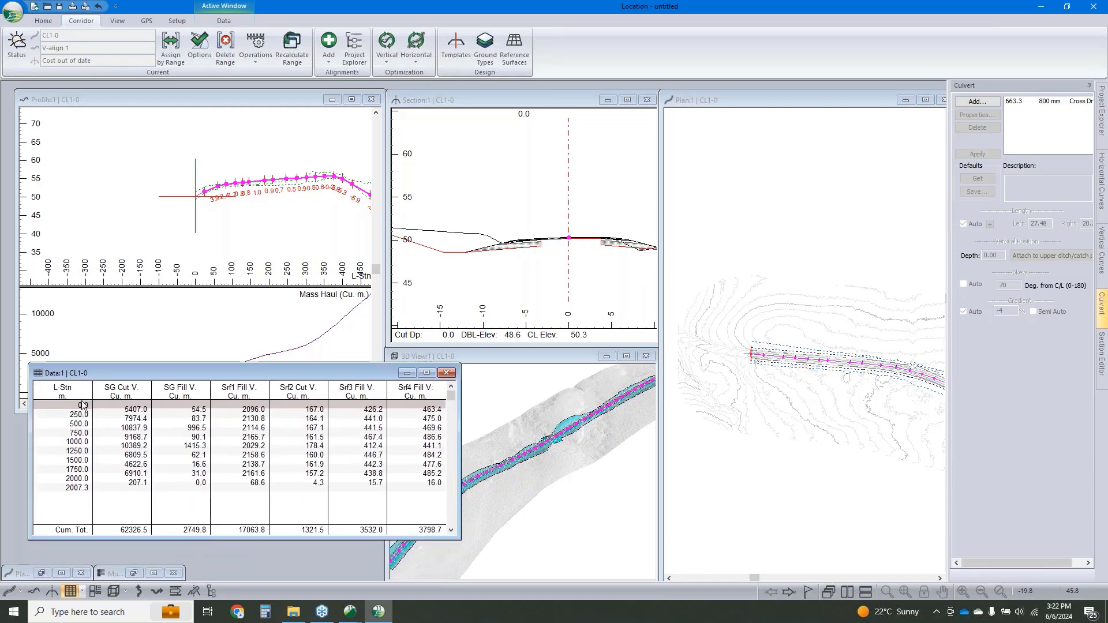
# Step: Examine which point types define the data window's rows, leaving the selection unchanged
pyautogui.rightClick(151, 445)
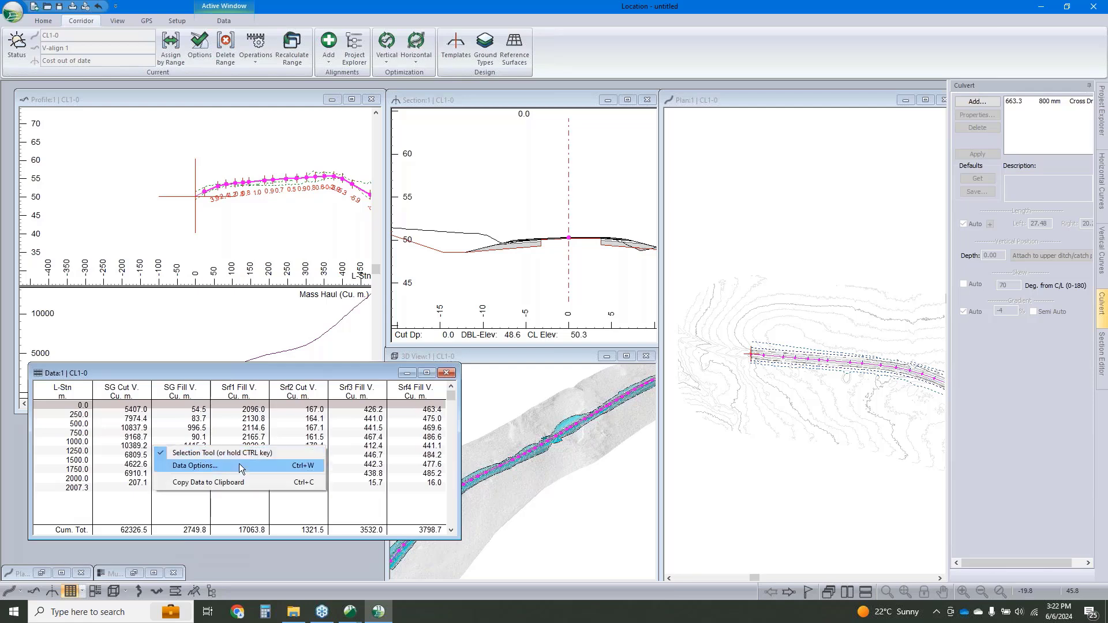
pyautogui.click(237, 466)
pyautogui.click(607, 279)
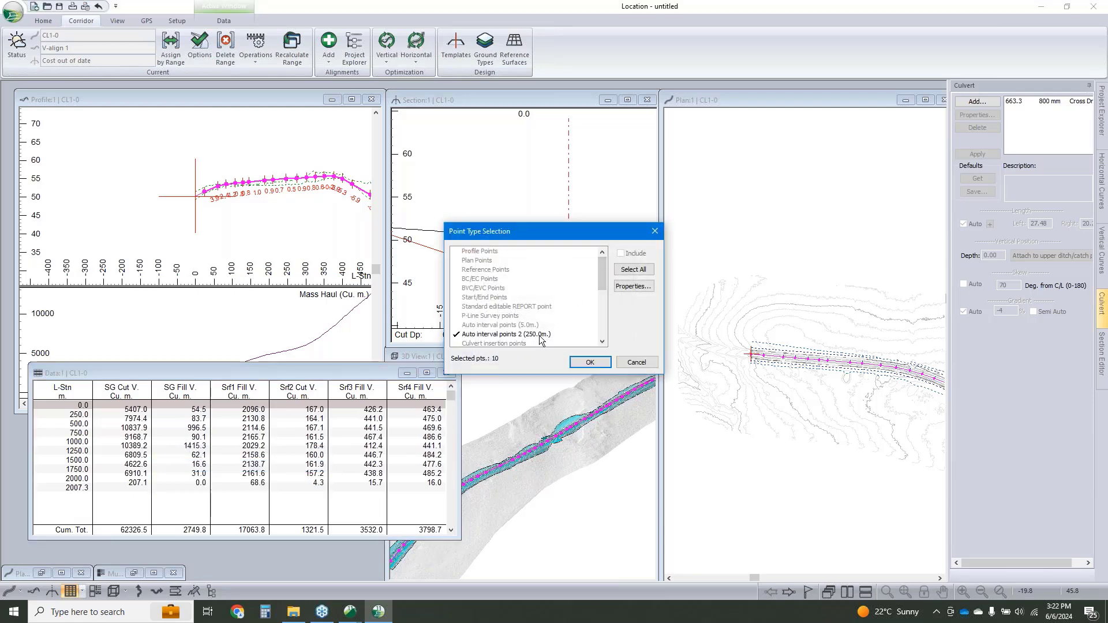
pyautogui.click(636, 362)
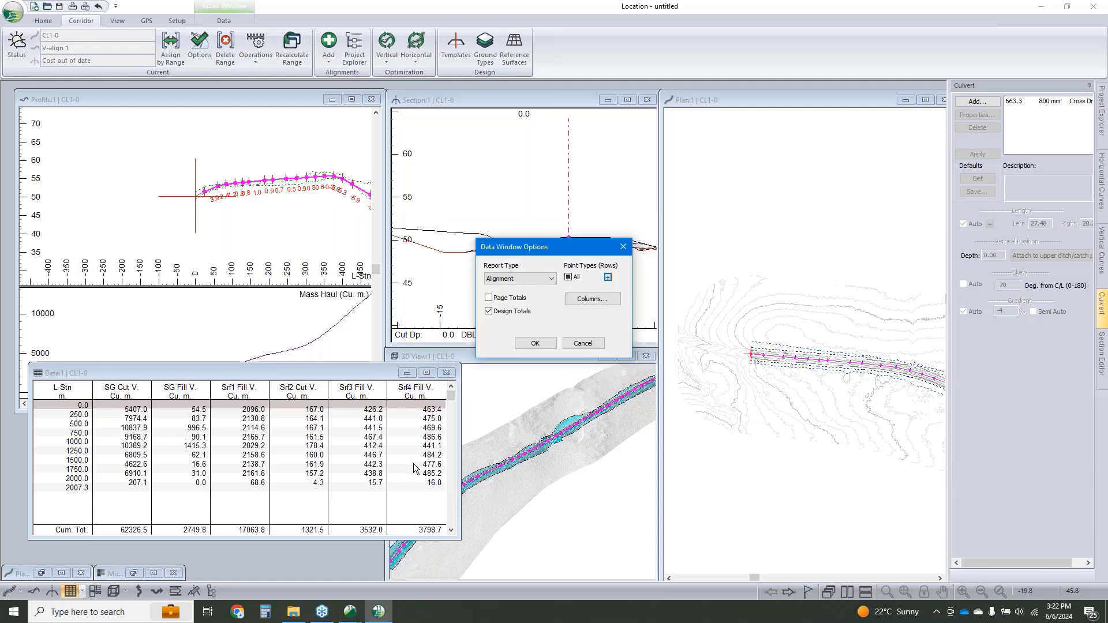
# Step: Leave the data window options unchanged and check the Srf1 entry in the template editor's materials list
pyautogui.click(583, 343)
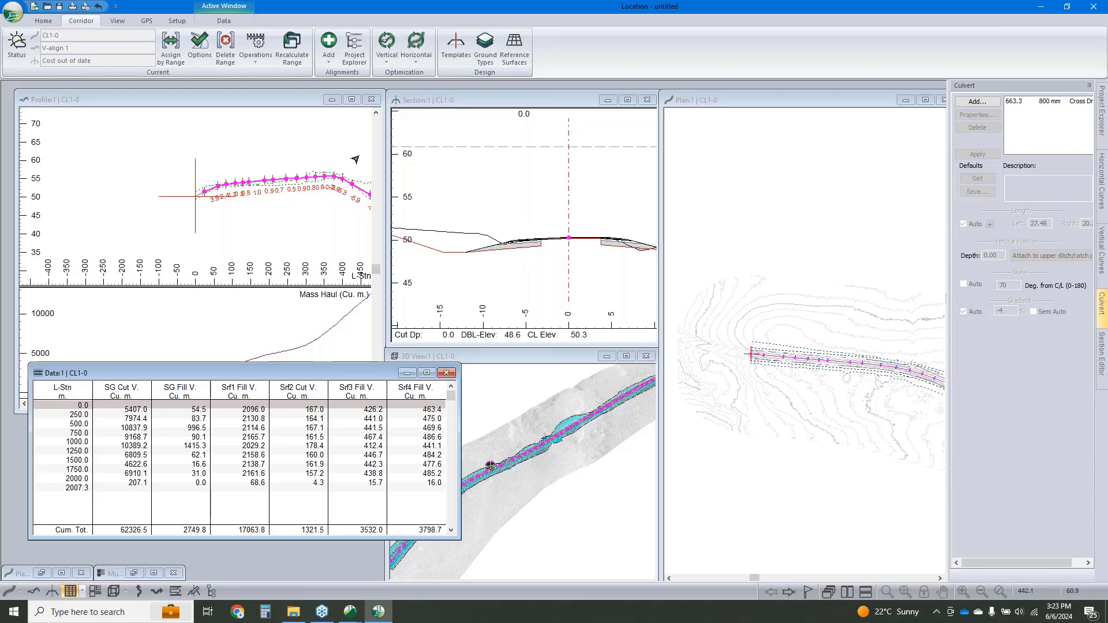
pyautogui.click(453, 46)
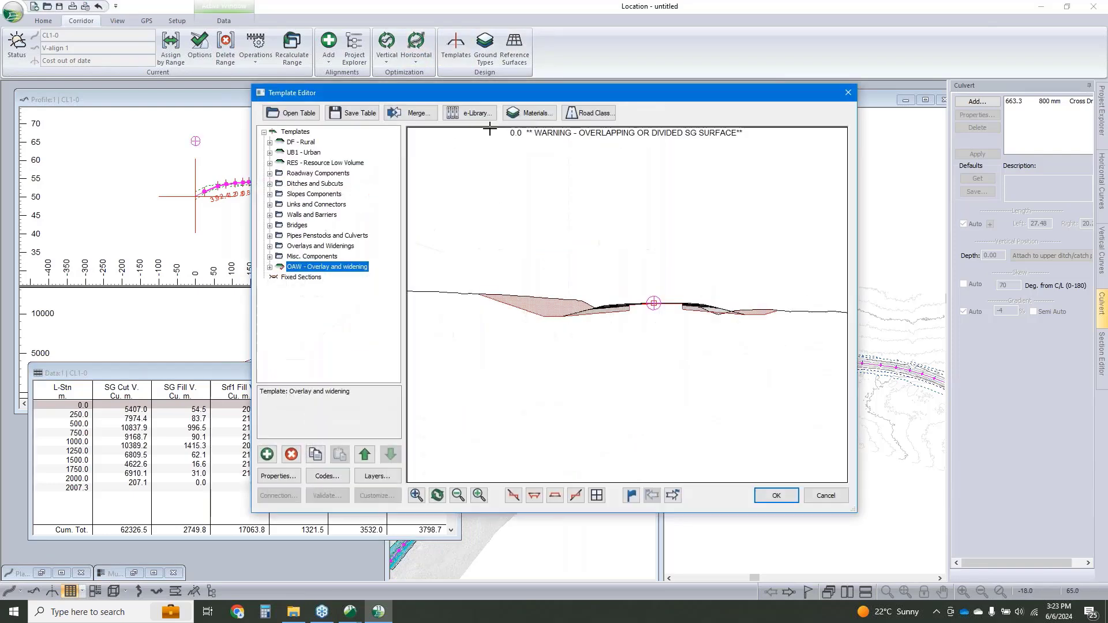
pyautogui.click(529, 113)
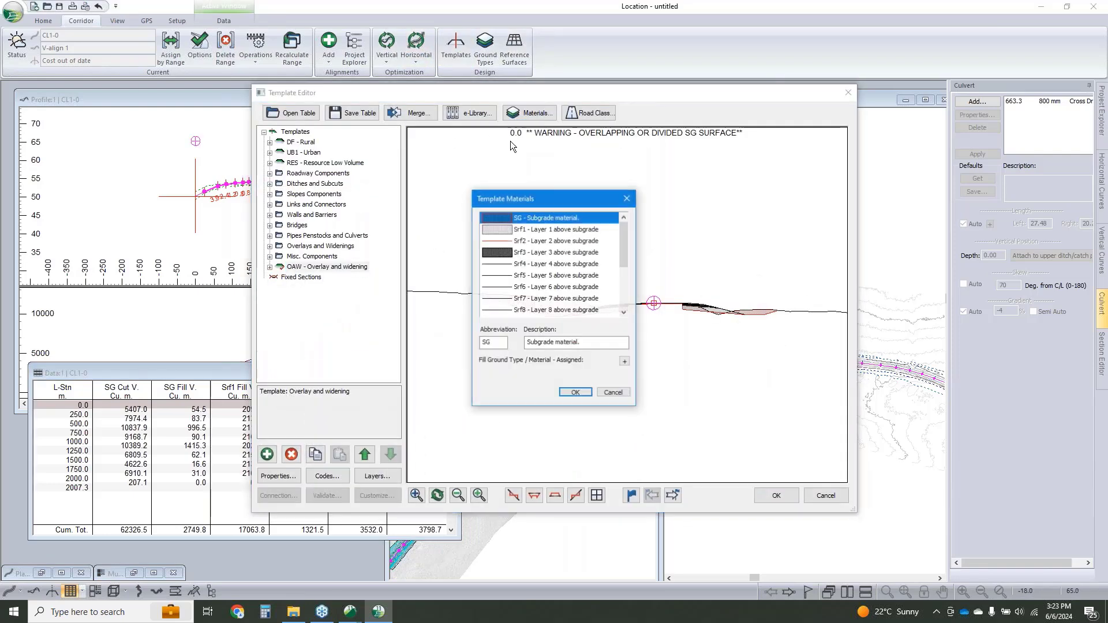
pyautogui.click(521, 230)
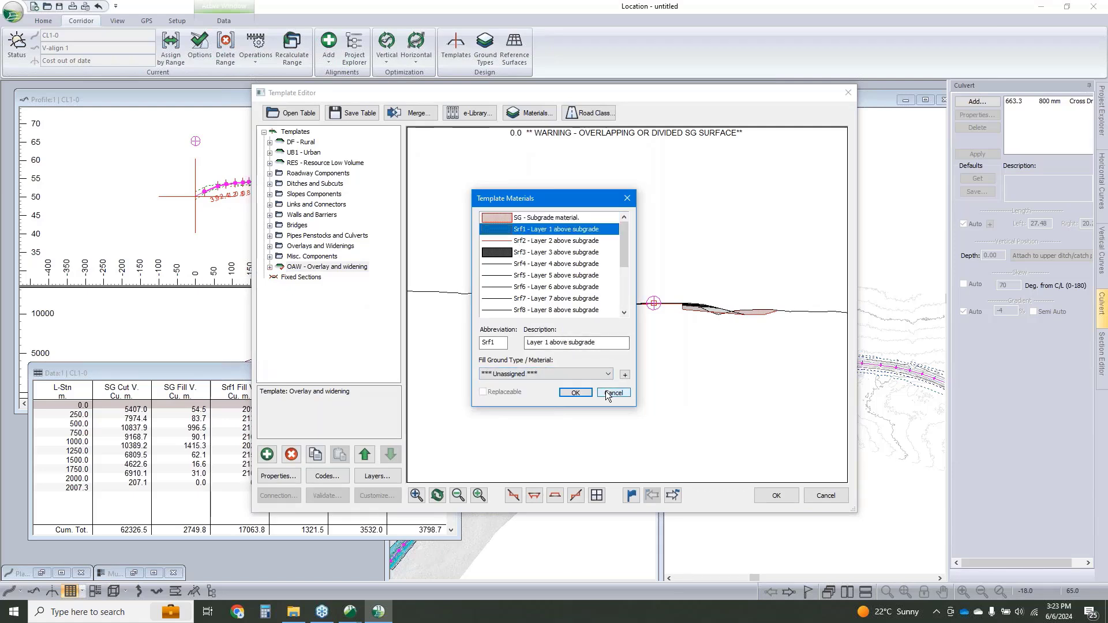
pyautogui.click(611, 393)
pyautogui.rightClick(614, 318)
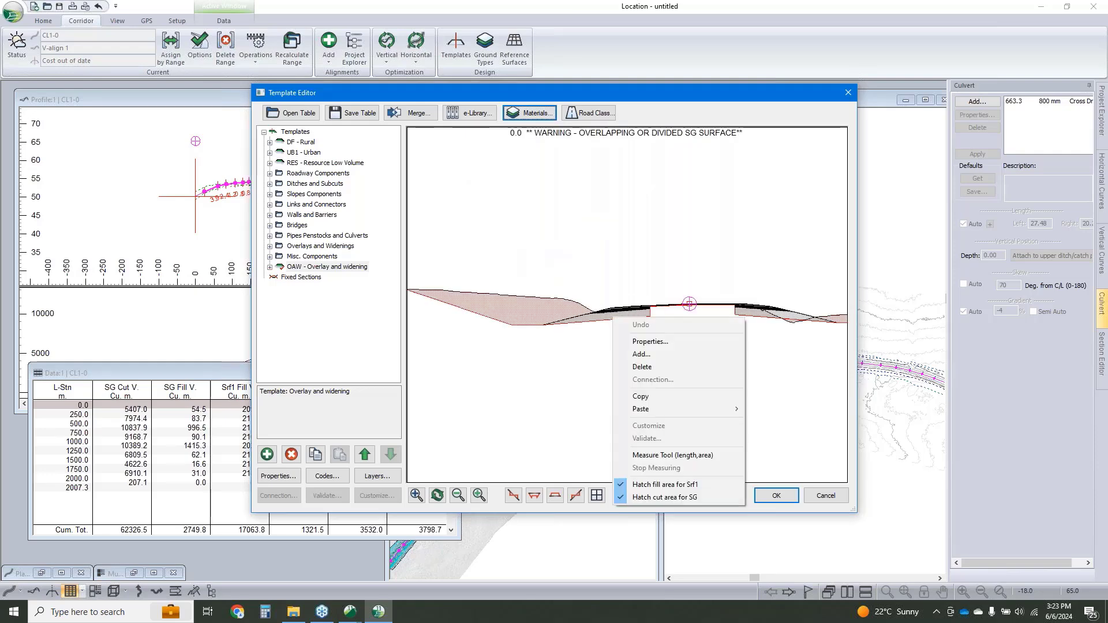
pyautogui.click(543, 371)
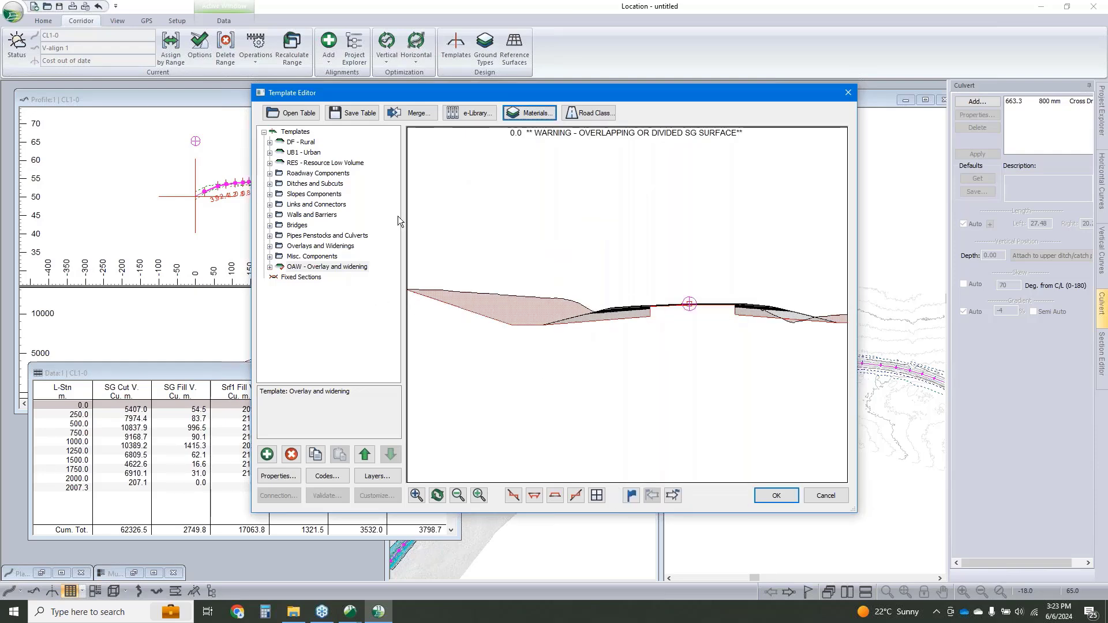
# Step: Rename the Srf1 template material with the abbreviation SubBase and the description Sub Base Material
pyautogui.click(527, 113)
pyautogui.click(519, 229)
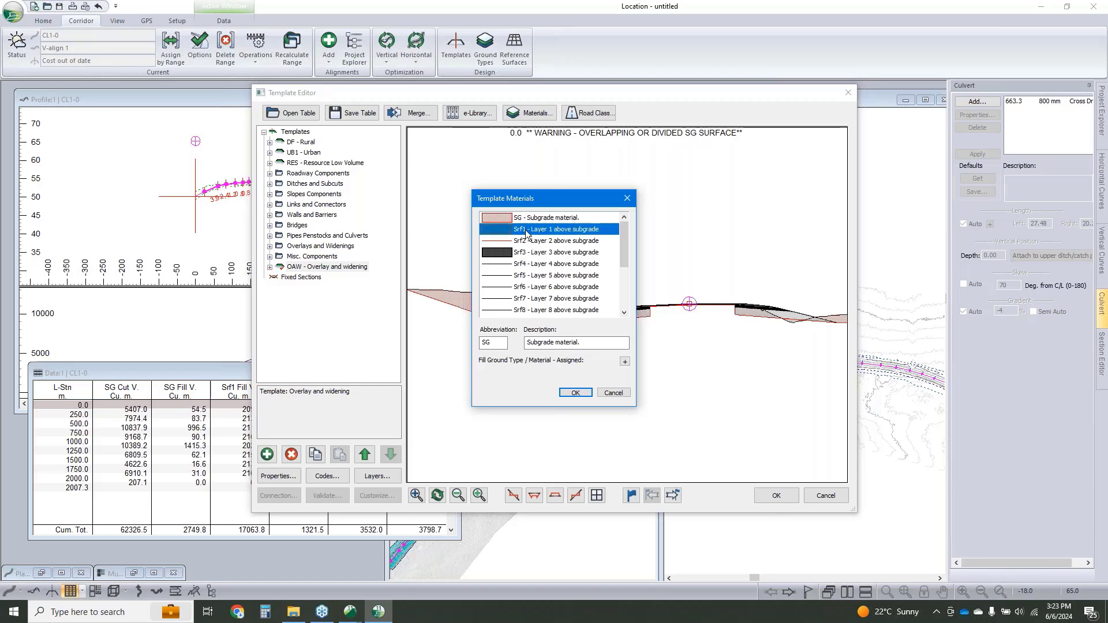
pyautogui.doubleClick(503, 342)
pyautogui.write('Base')
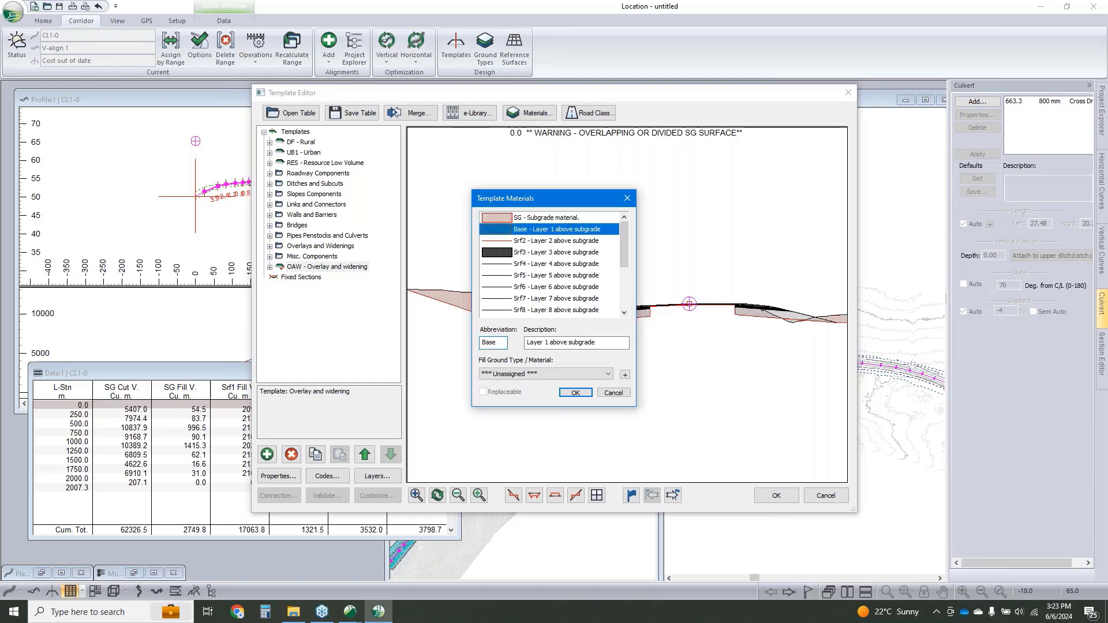
pyautogui.press('Tab')
pyautogui.write('B')
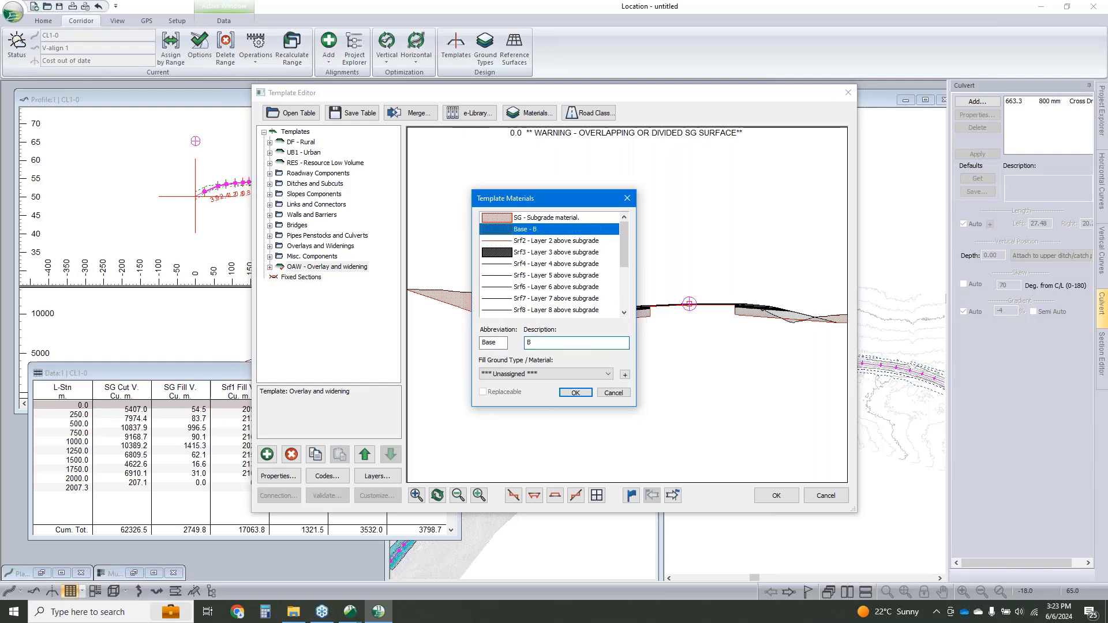
pyautogui.press('BackSpace')
pyautogui.click(486, 343)
pyautogui.write('Sub')
pyautogui.click(529, 342)
pyautogui.write('Sub Base Material')
# Step: Set the description of the Srf2 template material to Milled Material, keeping its abbreviation
pyautogui.click(547, 241)
pyautogui.moveTo(627, 342); pyautogui.dragTo(526, 342)
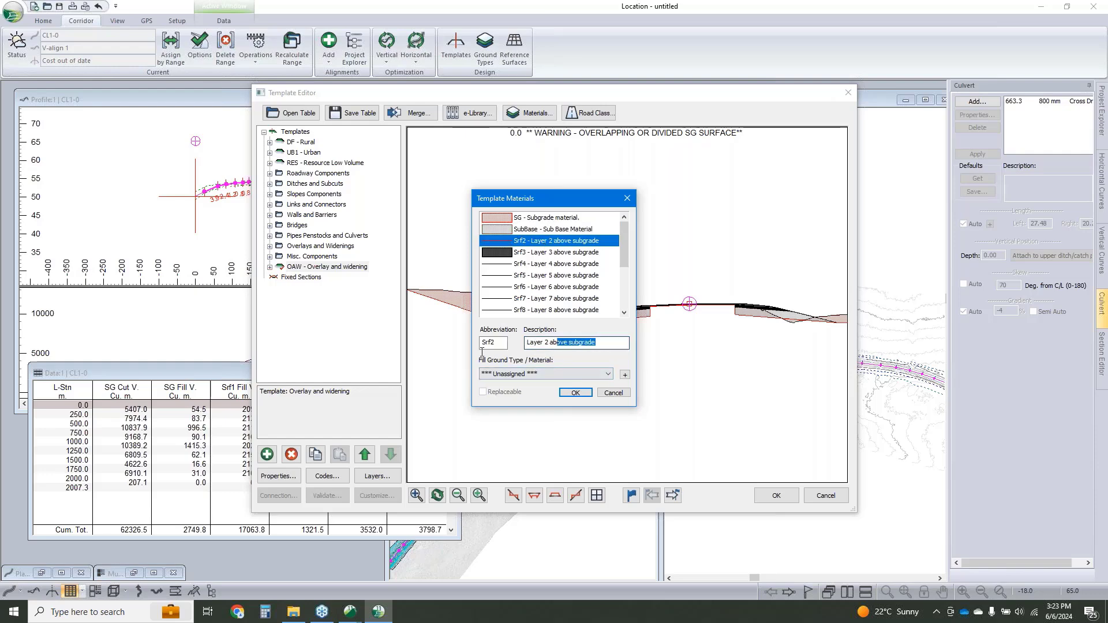
pyautogui.write('Mill')
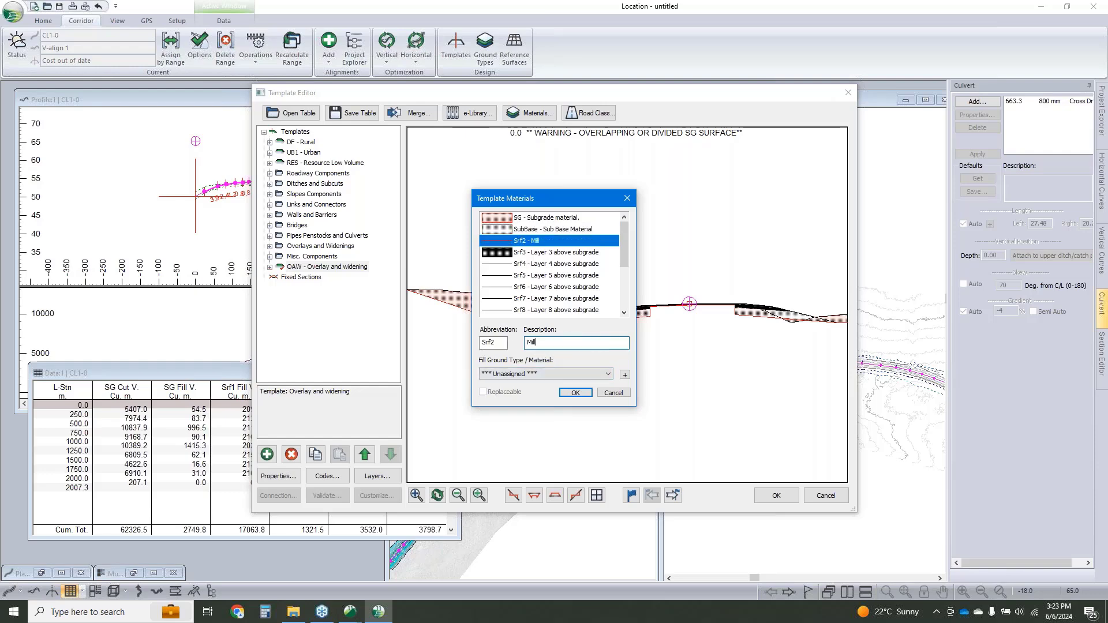
pyautogui.write('ed Material')
pyautogui.moveTo(568, 342); pyautogui.dragTo(457, 347)
pyautogui.hotkey('shift', 'Tab')
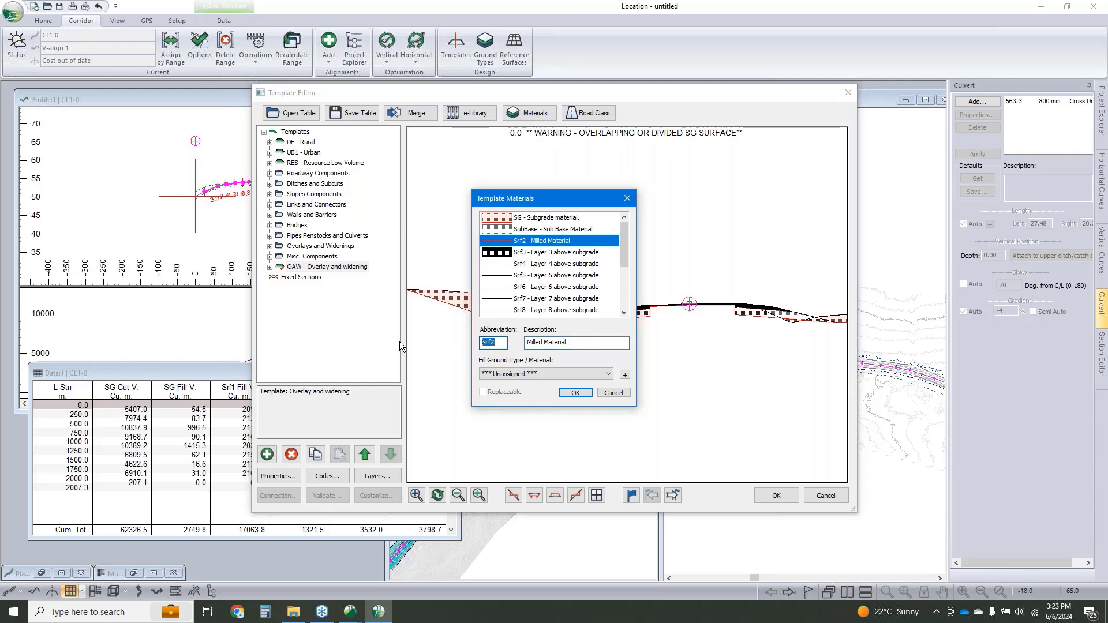
# Step: Set both the description and the abbreviation of the Srf3 template material to ACP
pyautogui.click(552, 254)
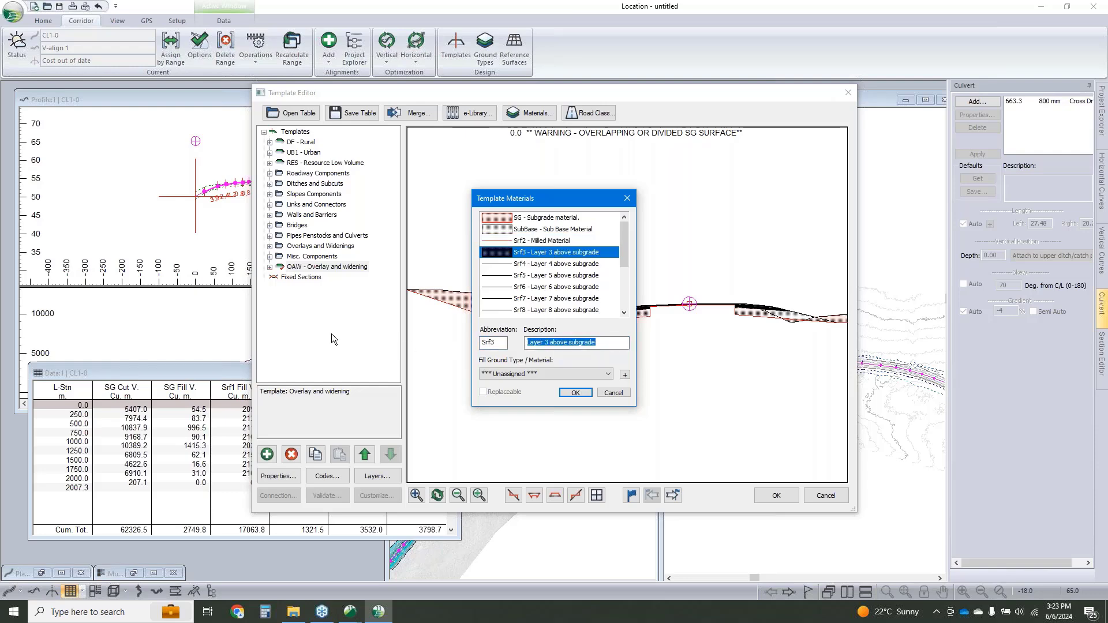
pyautogui.write('ACP')
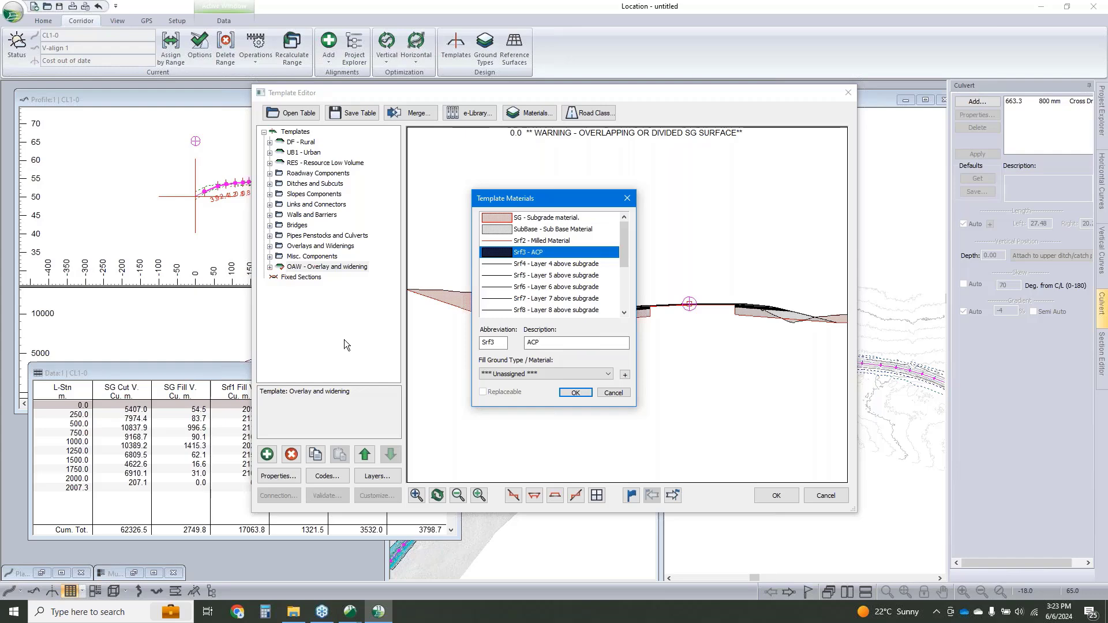
pyautogui.hotkey('shift', 'Tab')
pyautogui.write('ACP')
# Step: Set both the description and the abbreviation of the Srf4 template material to Base
pyautogui.click(542, 265)
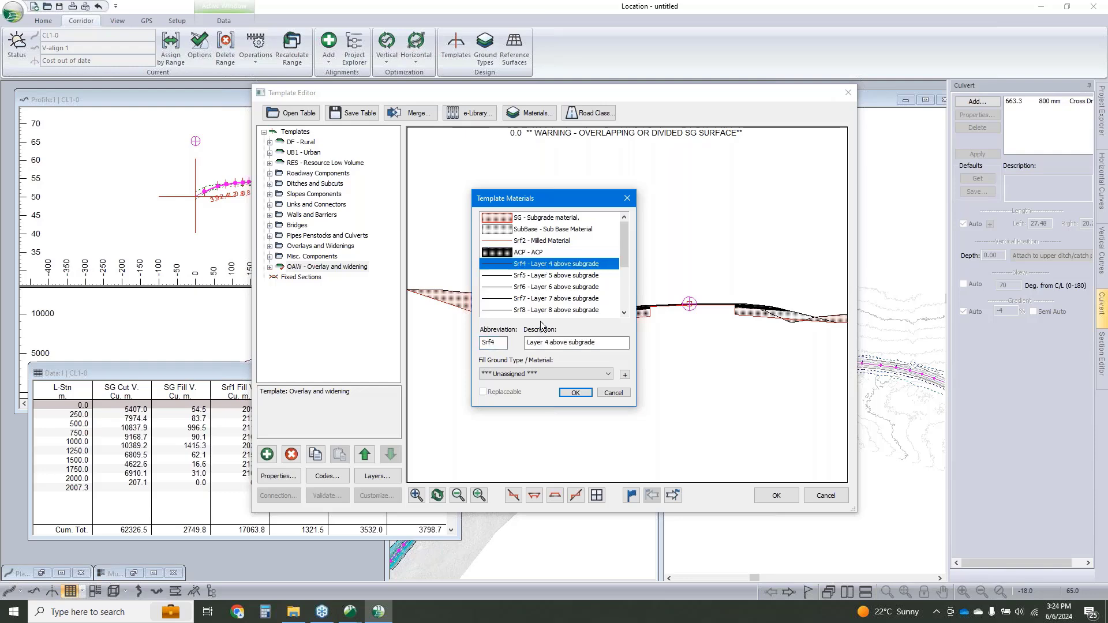
pyautogui.write('Base')
pyautogui.doubleClick(491, 342)
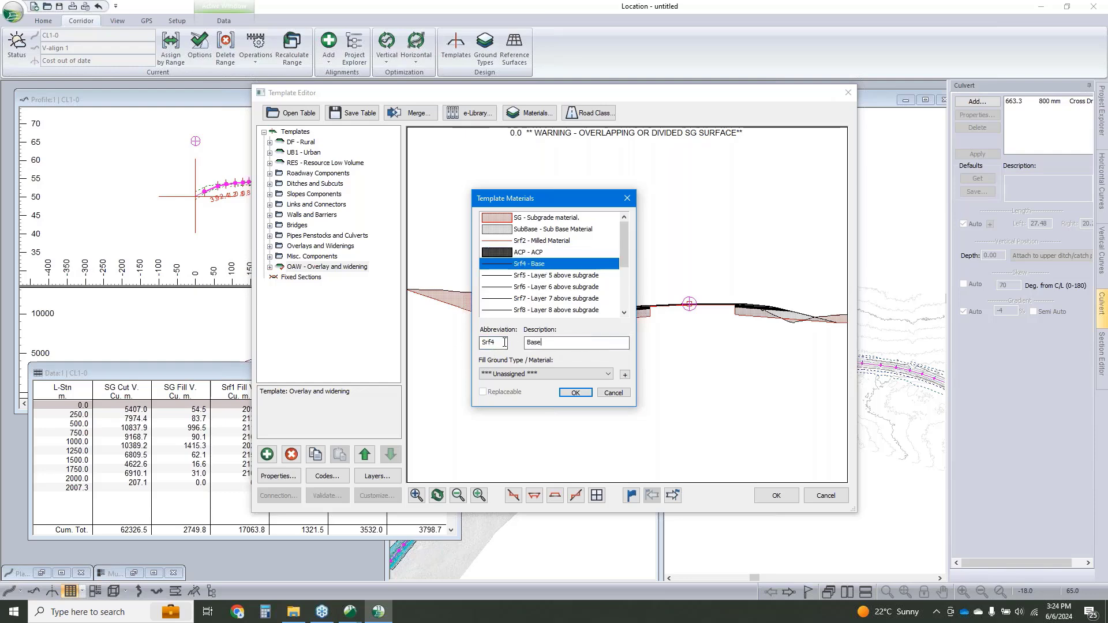
pyautogui.write('Base')
# Step: Apply the material names, accept the template changes and recalculate all cross sections and corridor surfaces
pyautogui.click(576, 393)
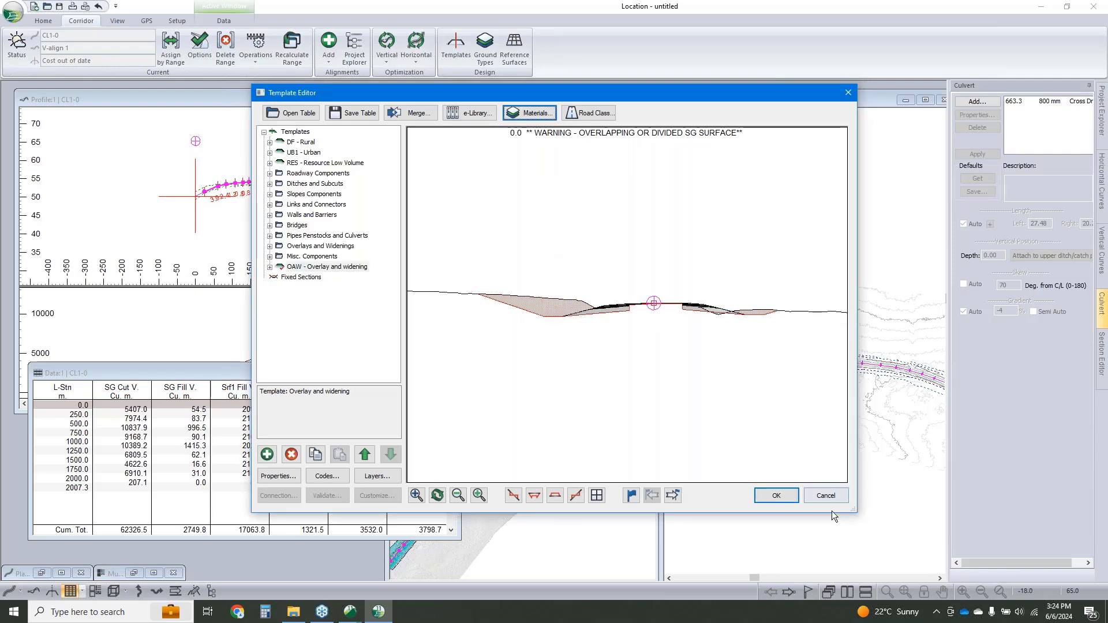
pyautogui.click(785, 494)
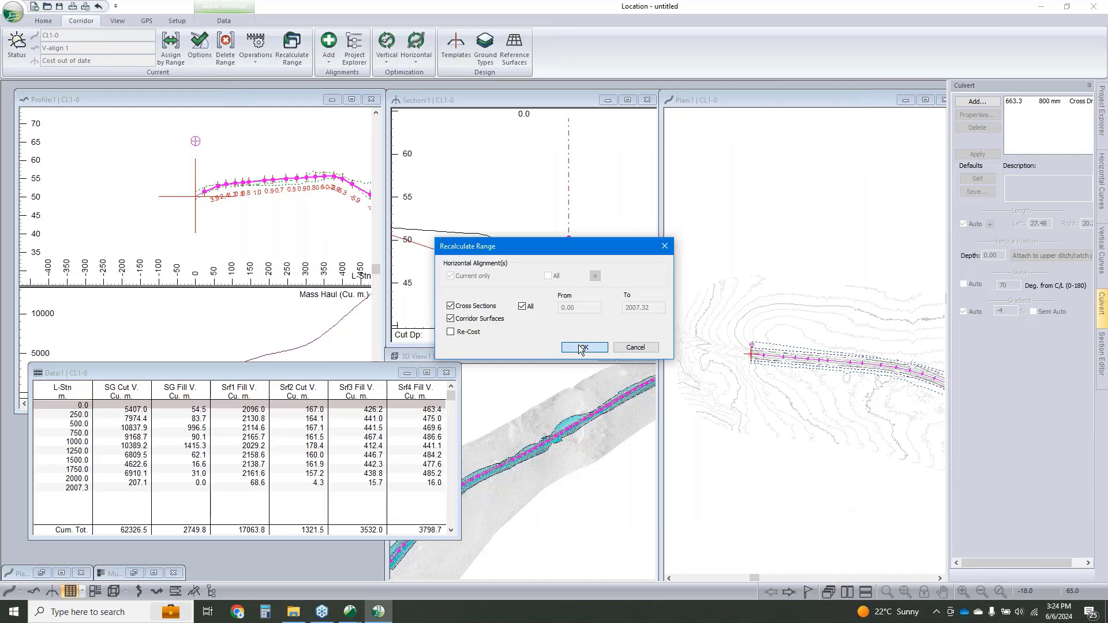
pyautogui.click(580, 346)
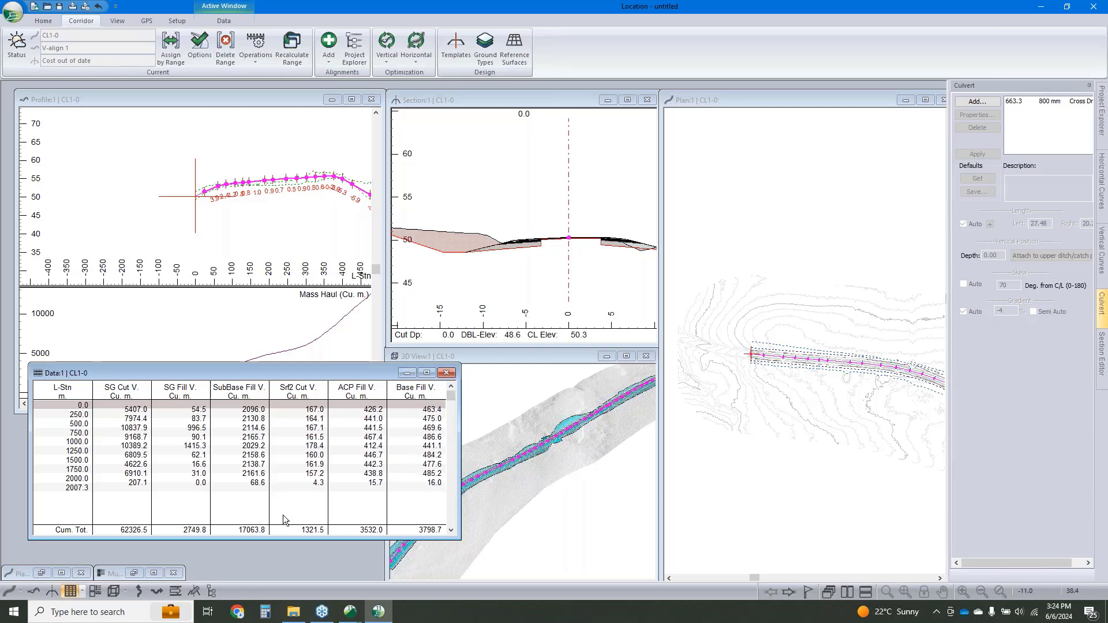
# Step: Examine the file formats available for saving the design, keeping Location Design (*.dsnx) as the type
pyautogui.click(13, 11)
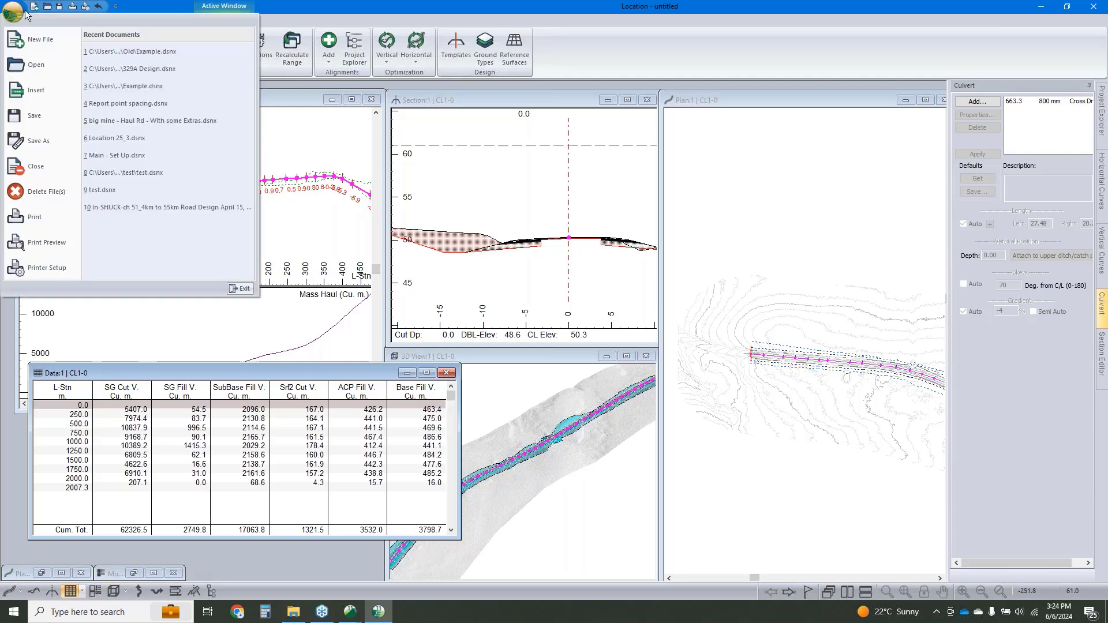
pyautogui.click(36, 115)
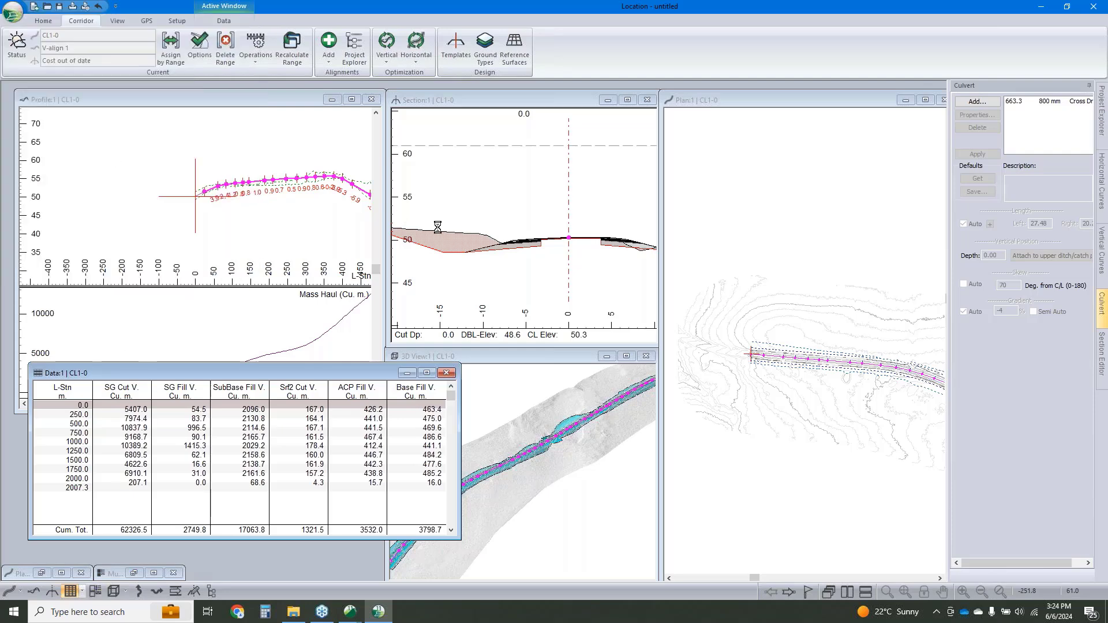
pyautogui.moveTo(600, 164); pyautogui.dragTo(461, 168)
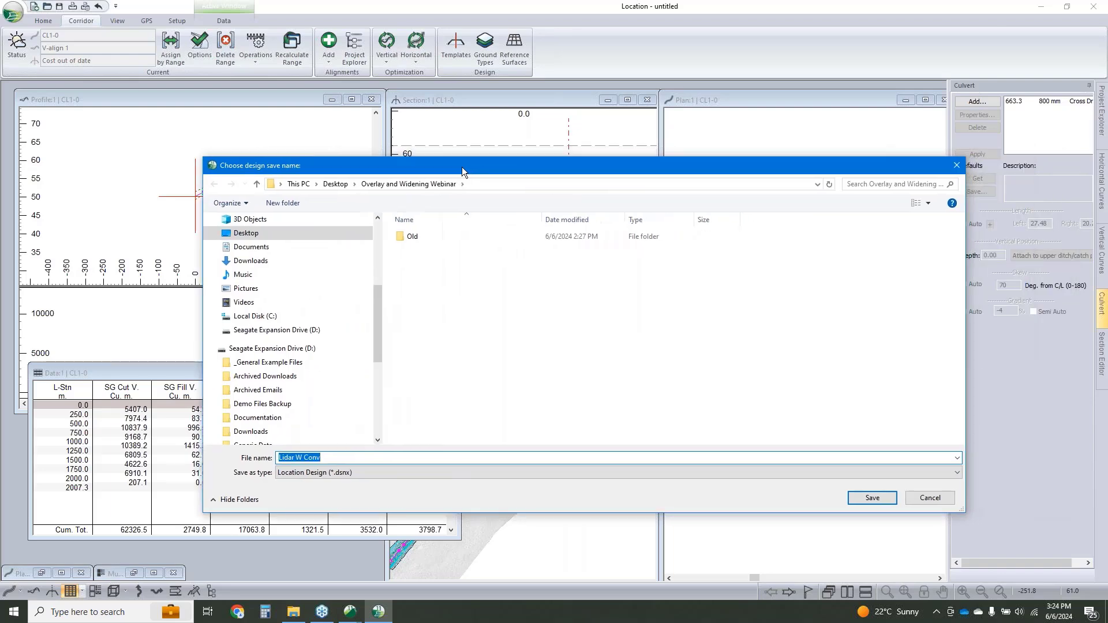
pyautogui.click(479, 472)
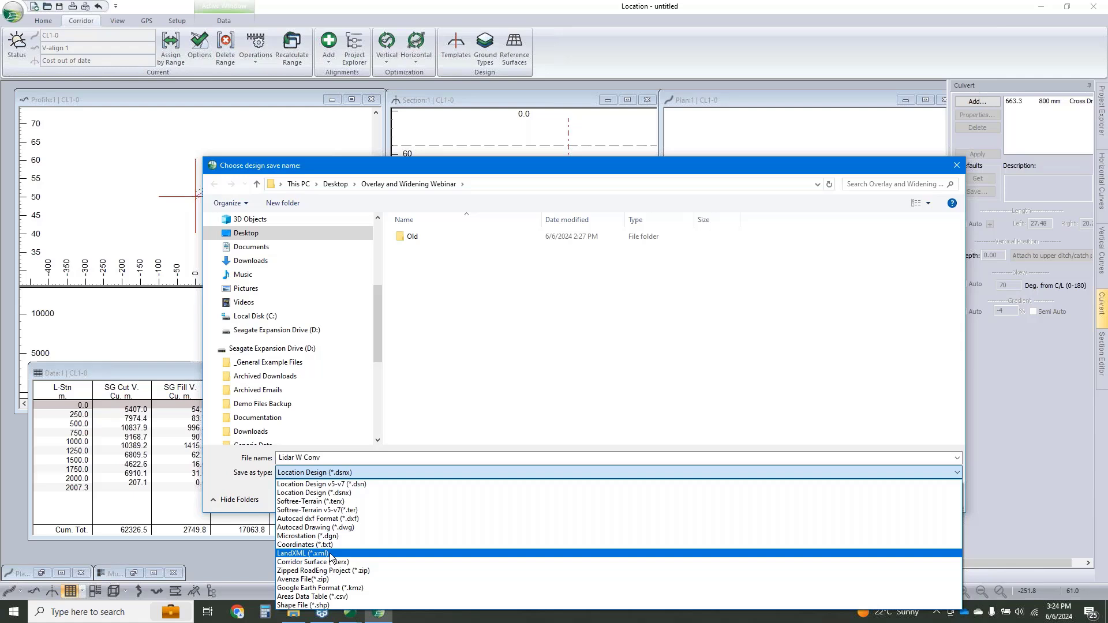
pyautogui.click(417, 395)
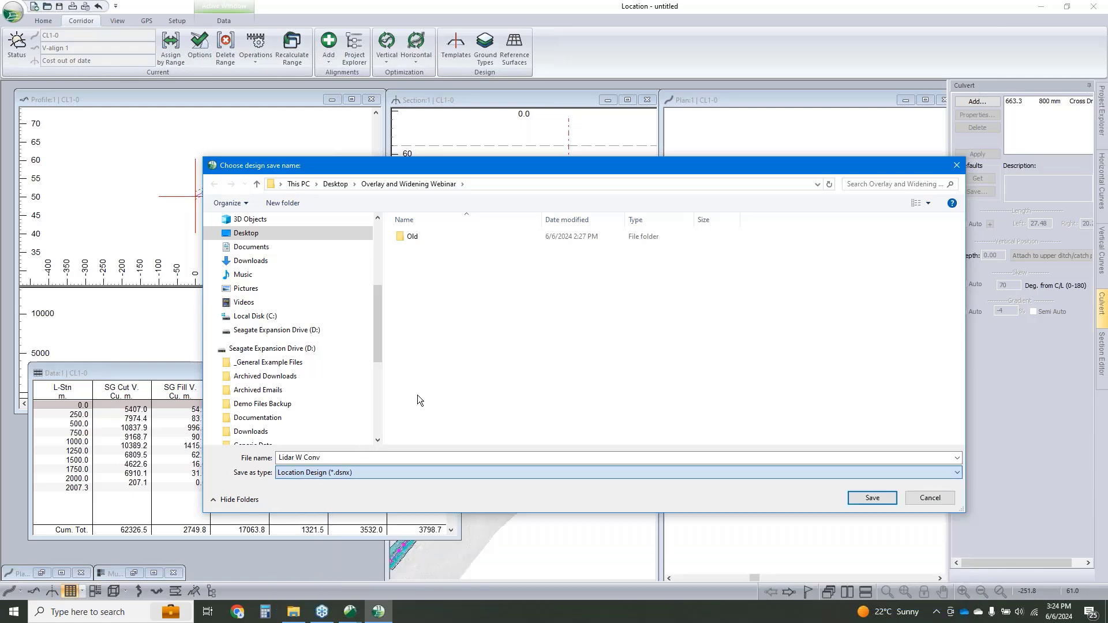
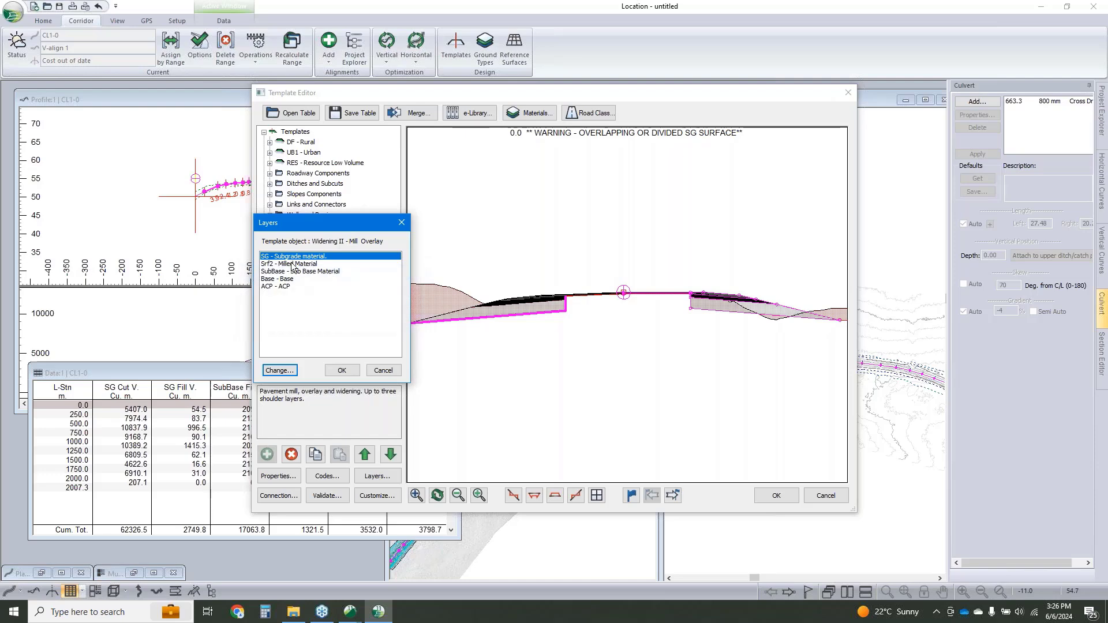
# Step: Examine the layers that Milled Material can be reassigned to in the right Widening II - Mill & Overlay component, leaving the template unchanged
pyautogui.click(312, 264)
pyautogui.click(279, 371)
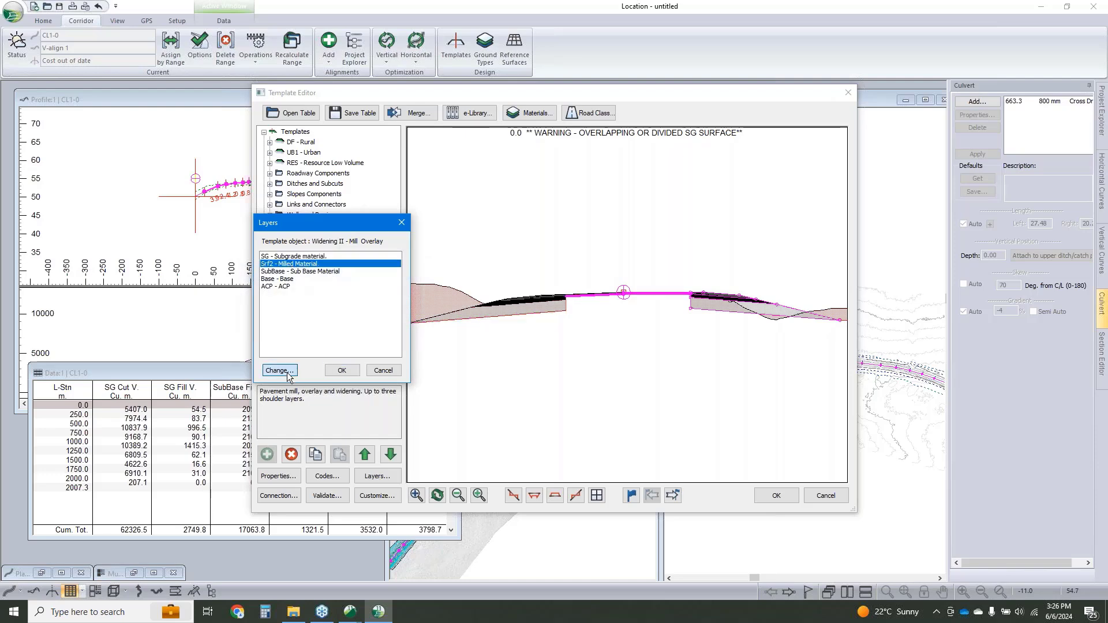
pyautogui.click(291, 304)
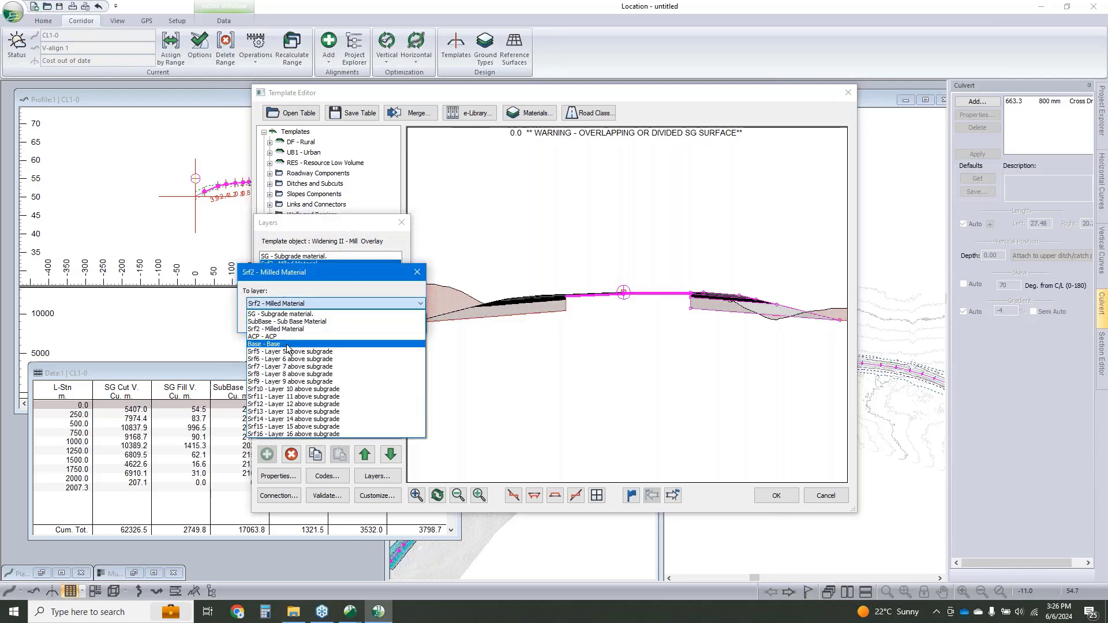
pyautogui.click(338, 270)
pyautogui.click(400, 323)
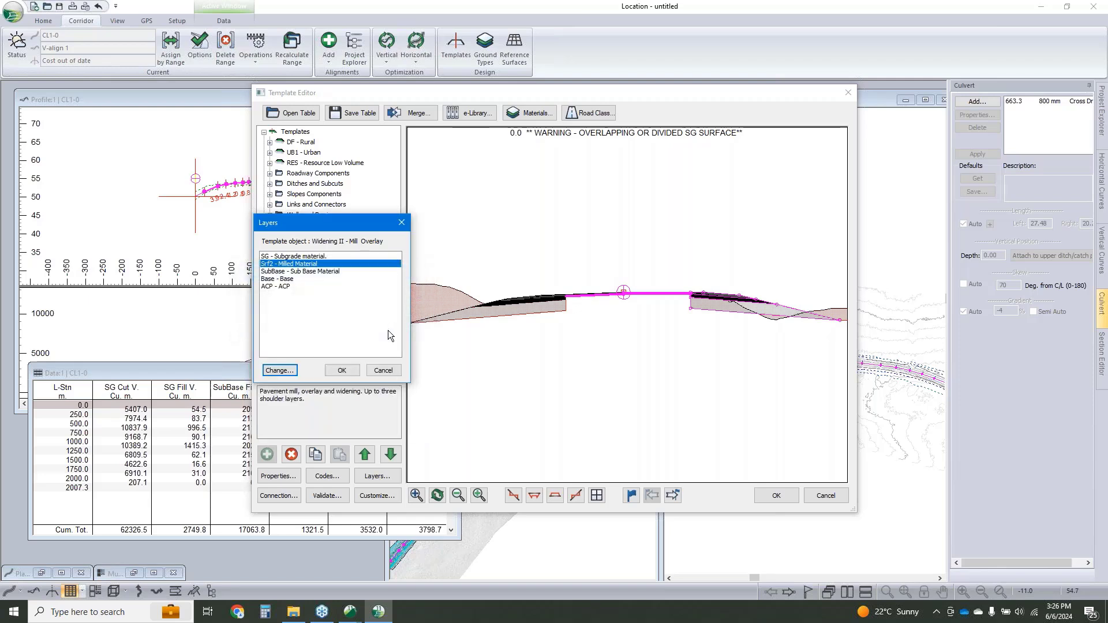
pyautogui.click(383, 370)
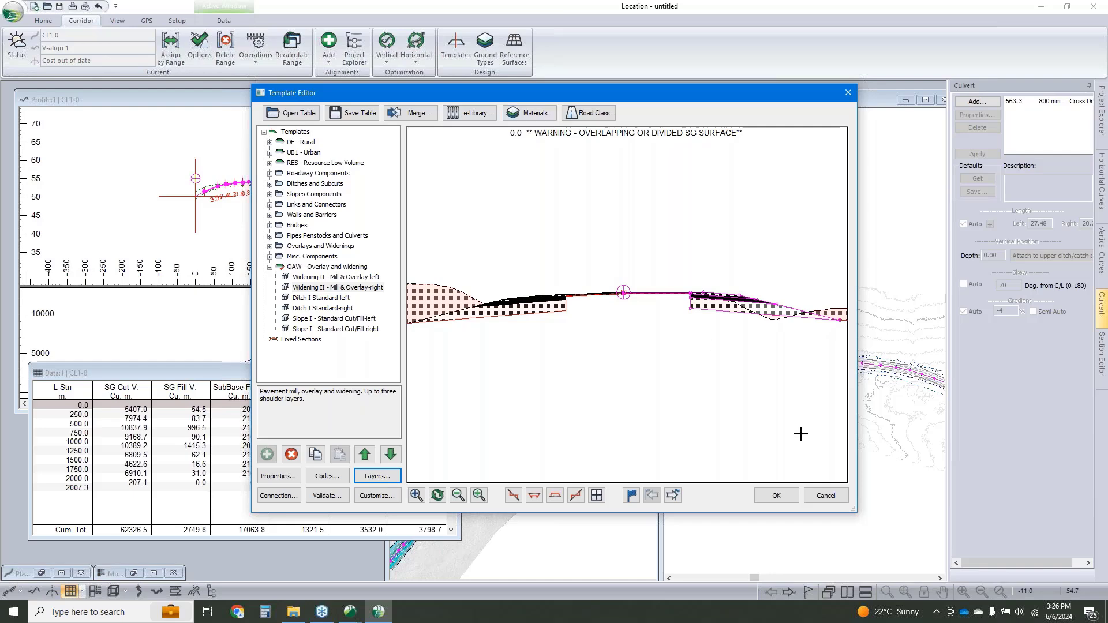
pyautogui.click(826, 497)
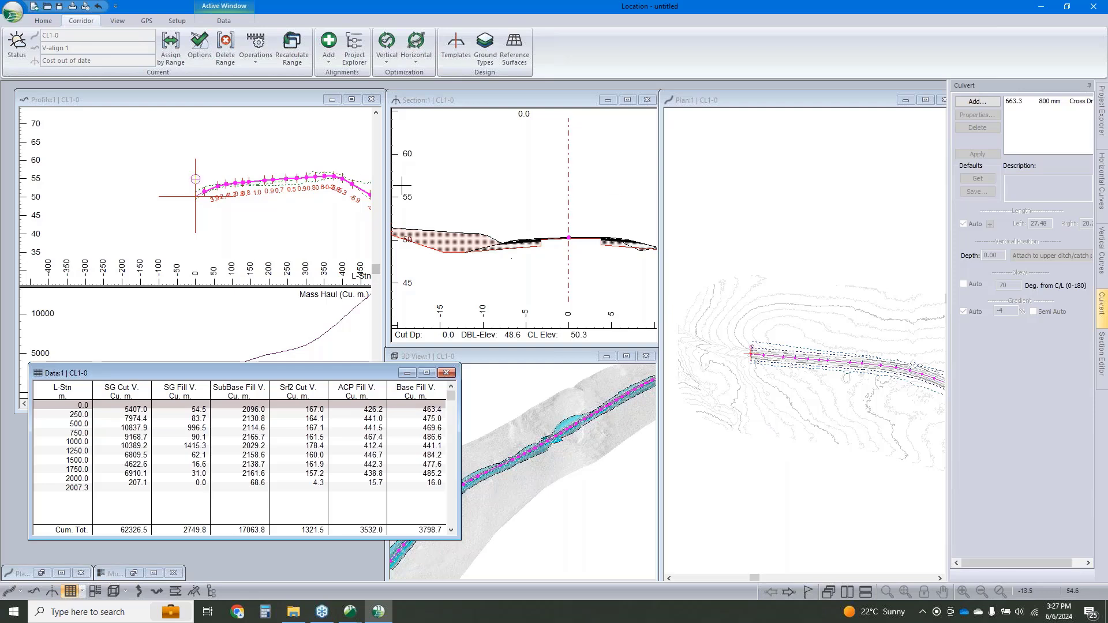
# Step: Examine the material movement direction constraints in the vertical optimization options of V-align 1, leaving them unchanged
pyautogui.click(195, 197)
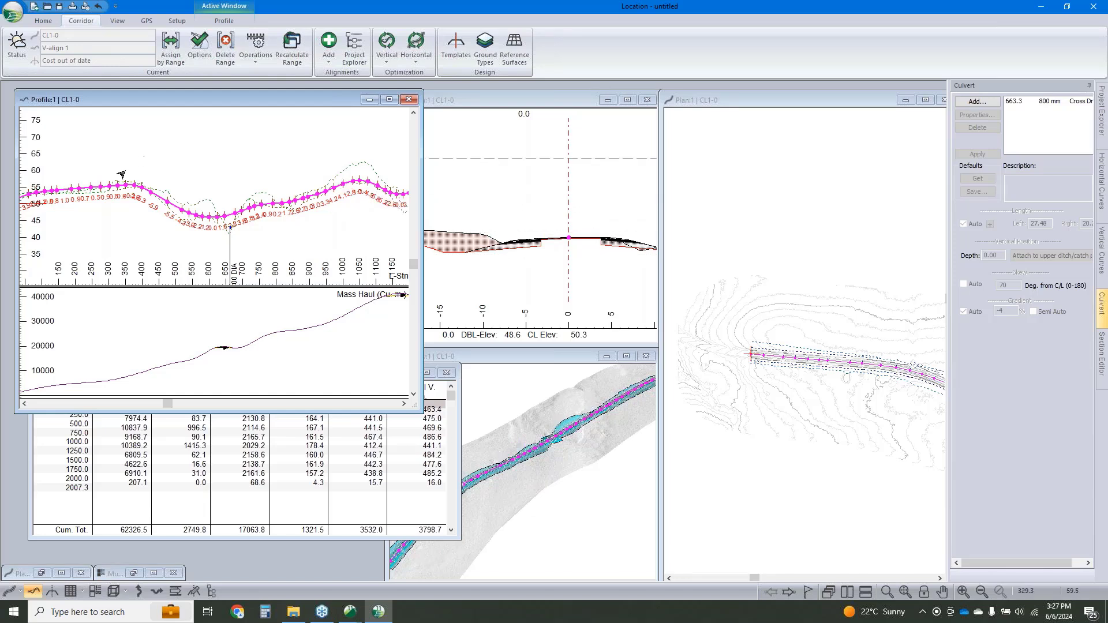
pyautogui.moveTo(124, 187)
pyautogui.click(1104, 246)
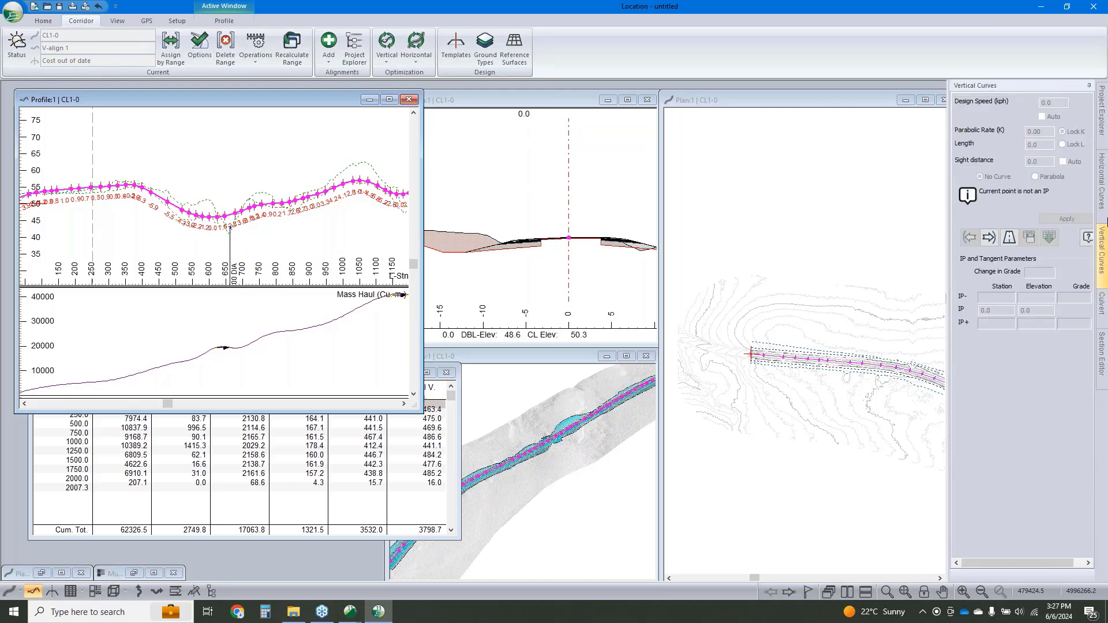
pyautogui.click(1102, 113)
pyautogui.click(1010, 152)
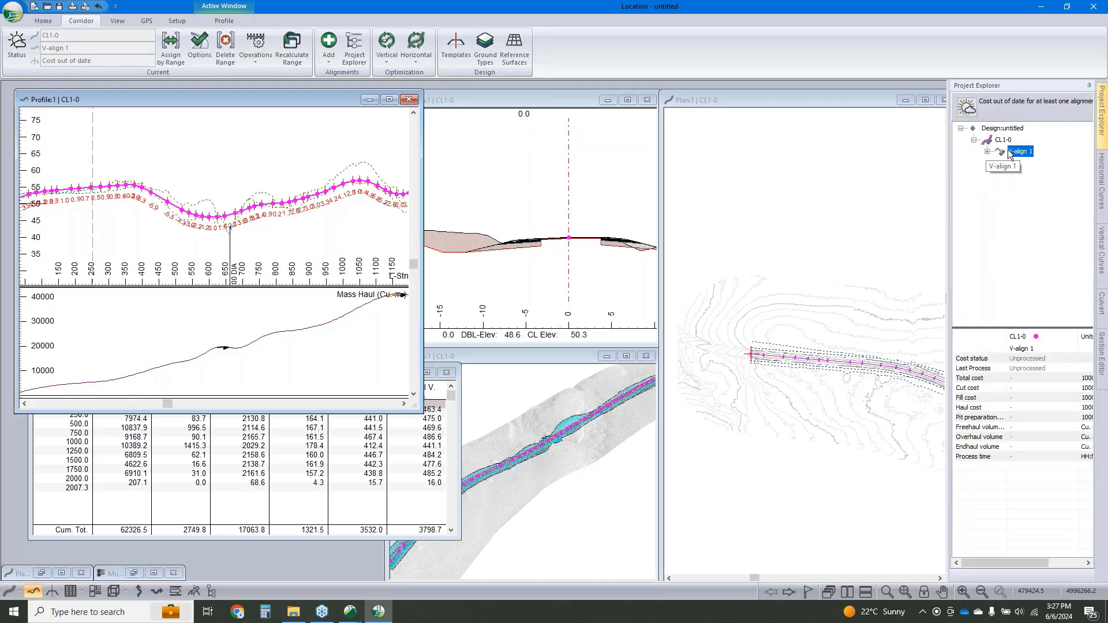
pyautogui.rightClick(1010, 152)
pyautogui.click(1035, 171)
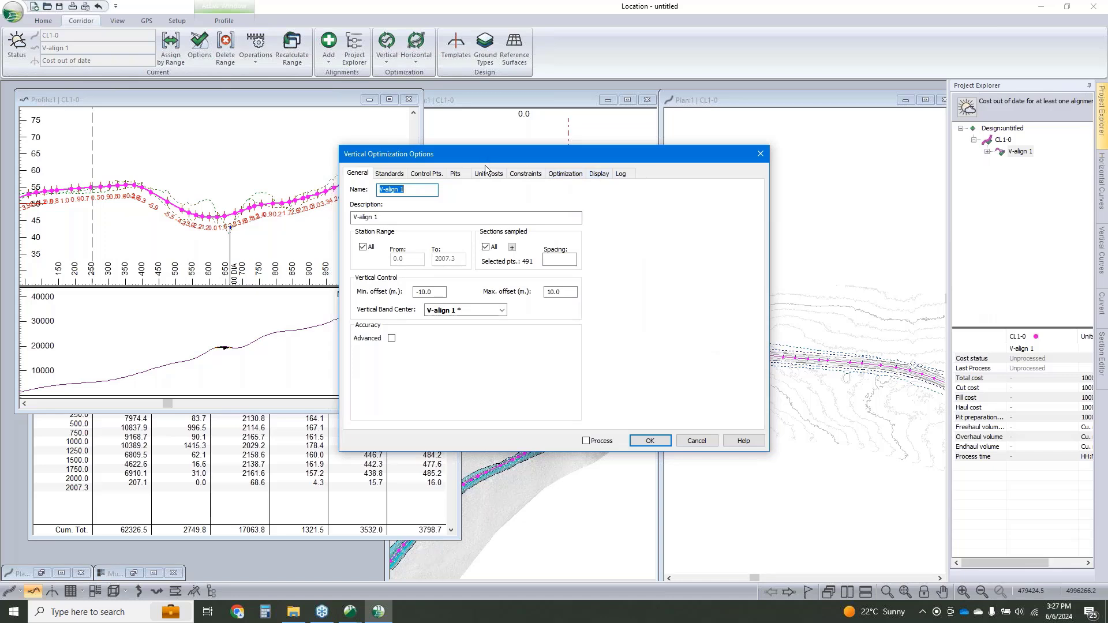
pyautogui.click(531, 173)
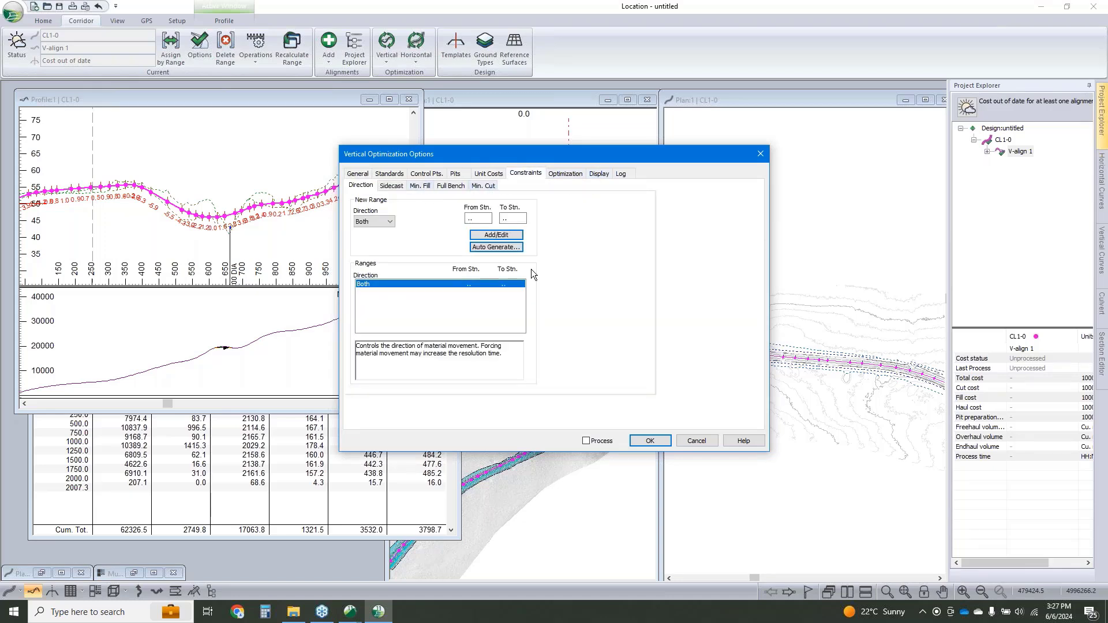
pyautogui.click(699, 440)
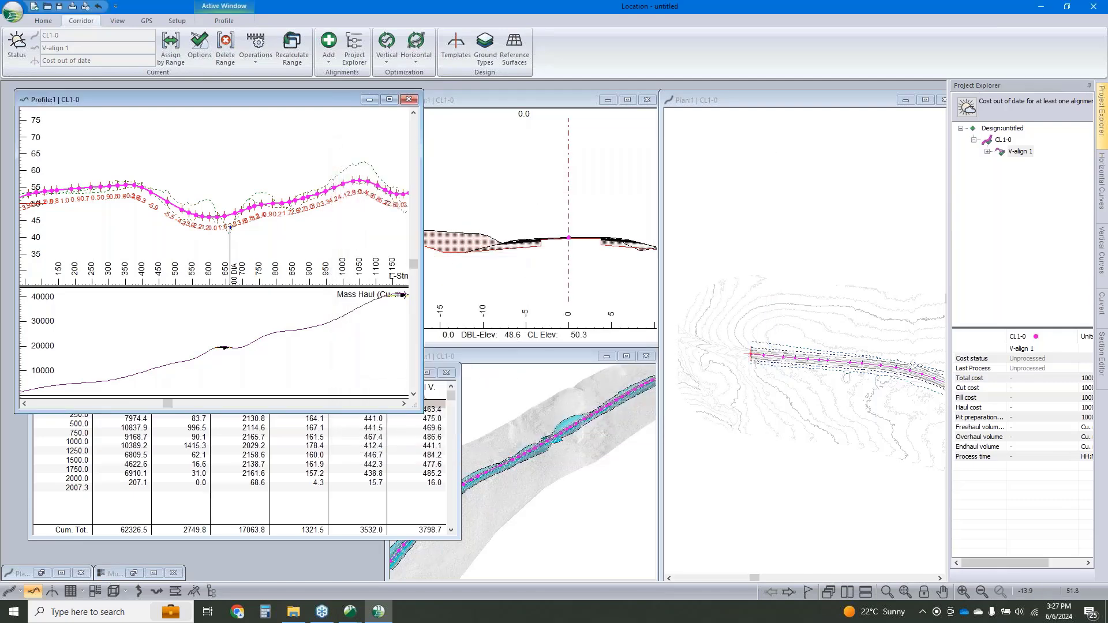
# Step: Narrow the Profile window to uncover more of the cross section view
pyautogui.moveTo(423, 257); pyautogui.dragTo(400, 257)
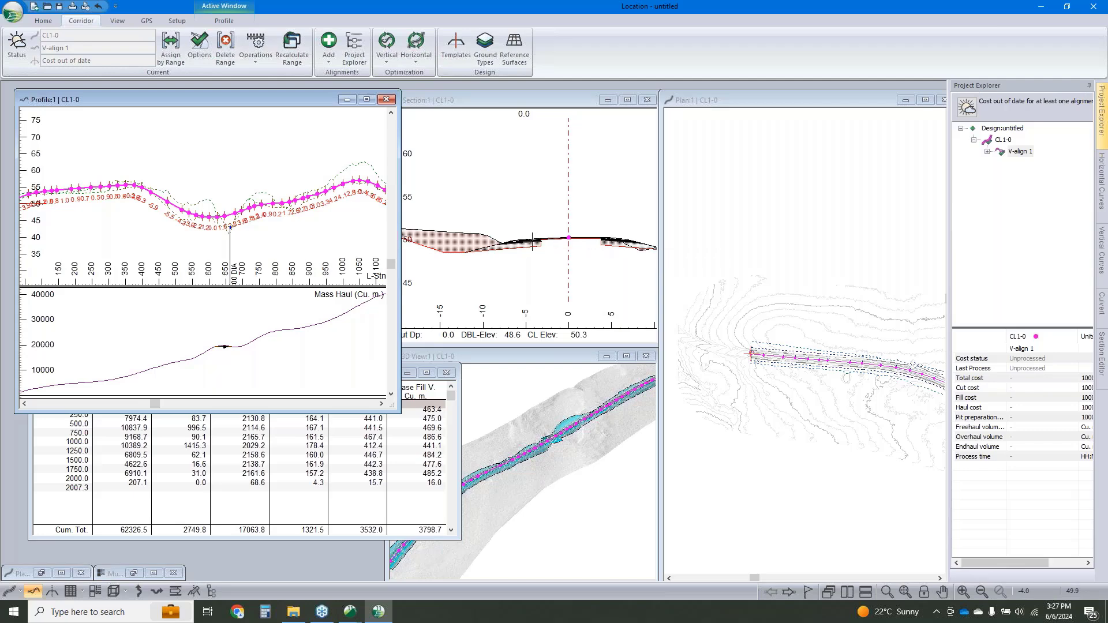
pyautogui.moveTo(530, 248)
# Step: Review the OAW Overlay and widening range assignment and browse its overridable template parameters without changing anything
pyautogui.click(175, 54)
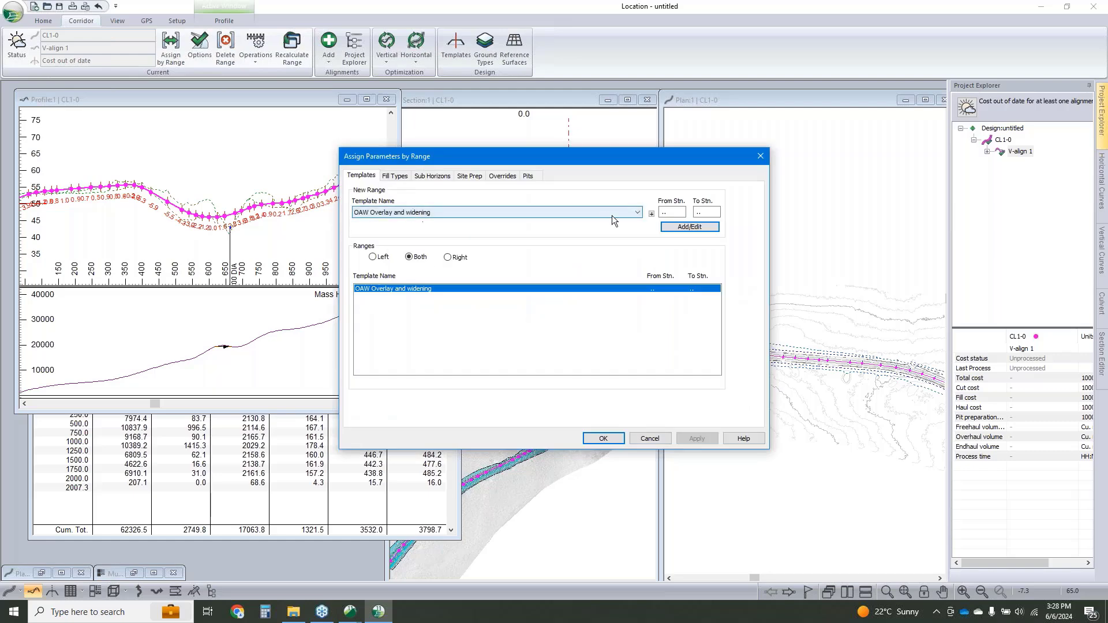
pyautogui.click(653, 214)
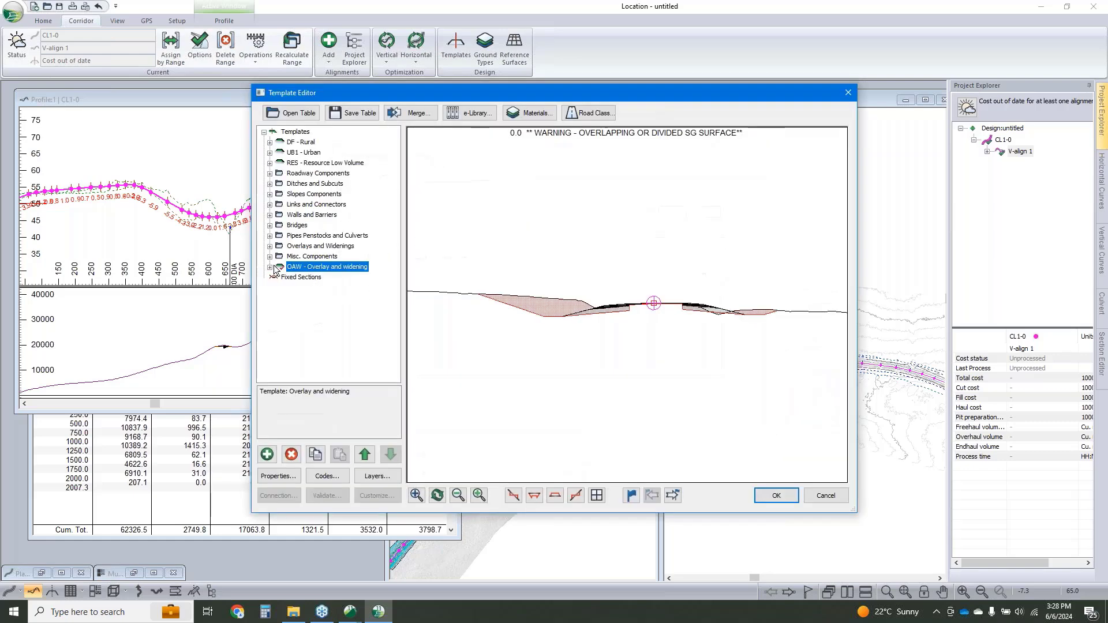
pyautogui.rightClick(300, 268)
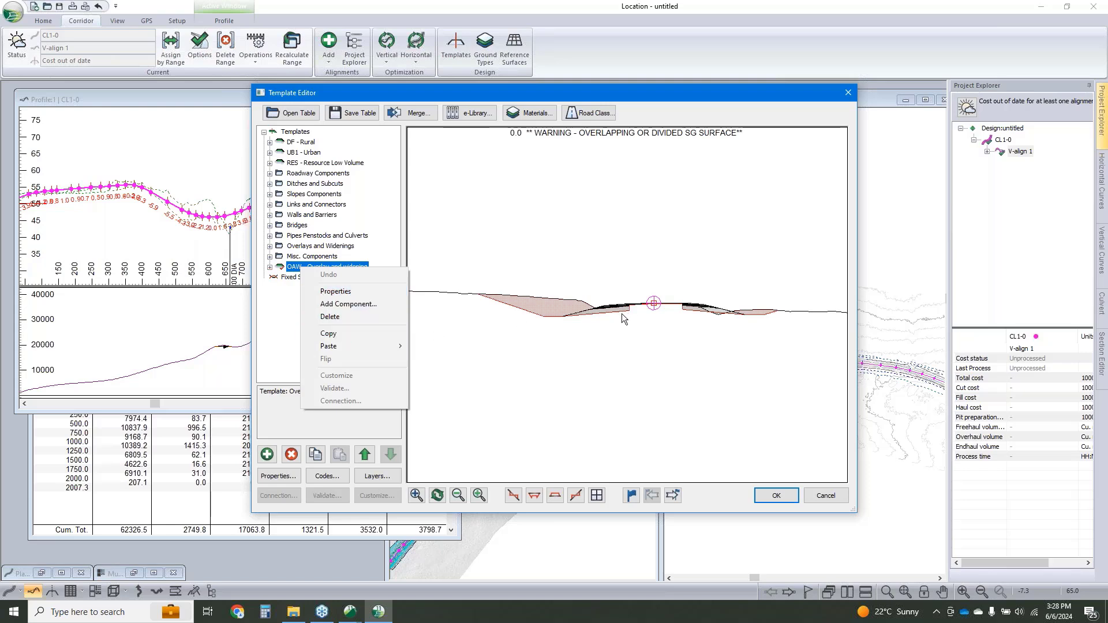
pyautogui.click(838, 498)
pyautogui.click(831, 496)
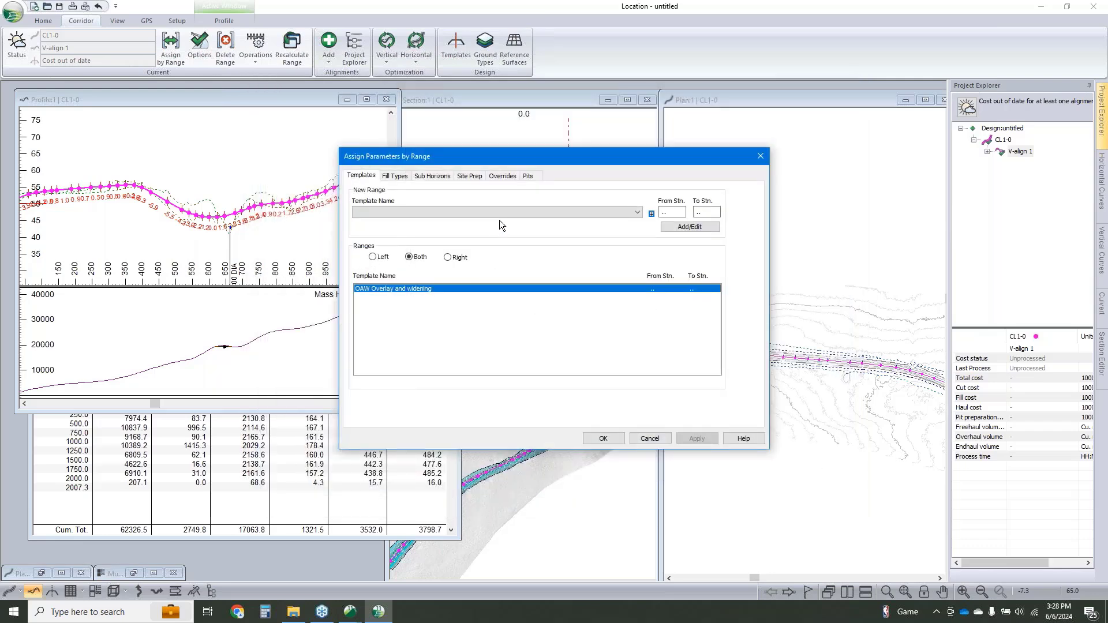
pyautogui.click(500, 175)
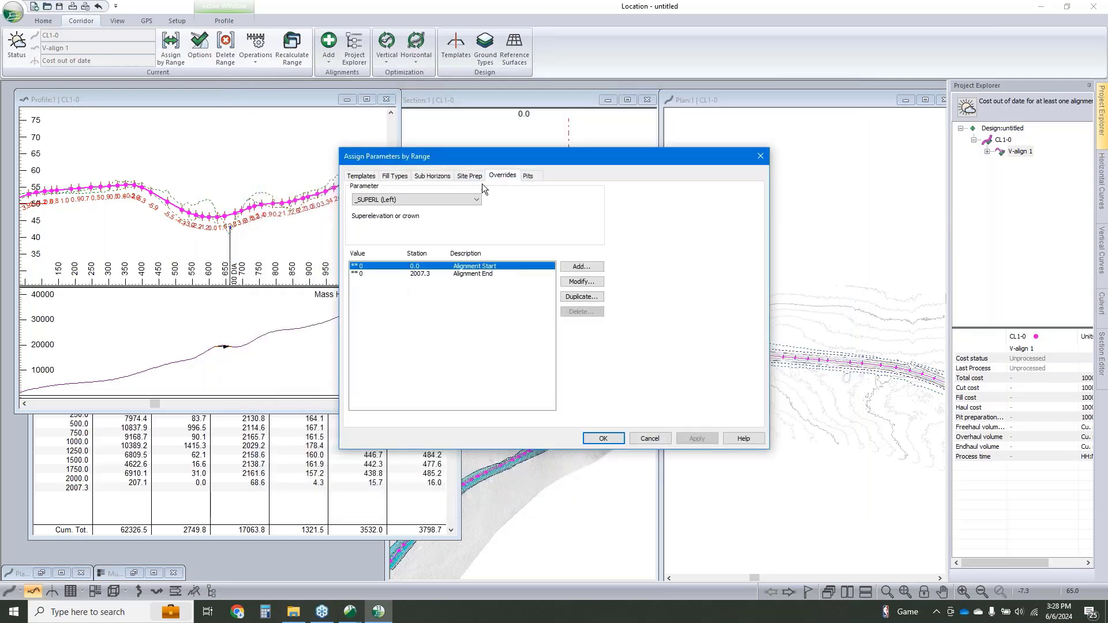
pyautogui.click(416, 199)
pyautogui.scroll(-7, 413, 346)
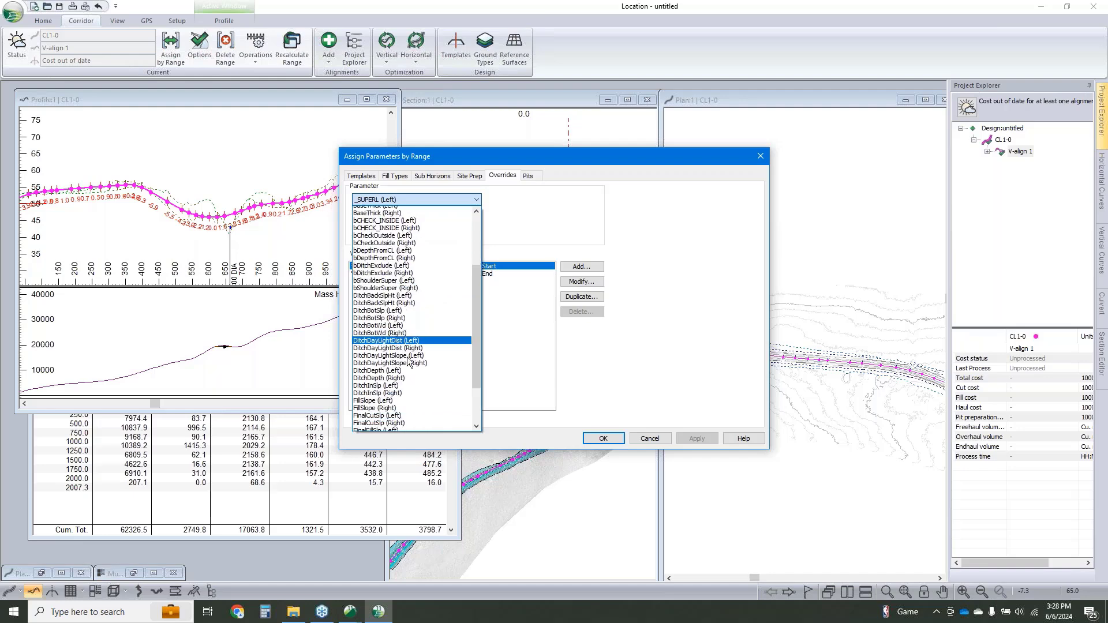
pyautogui.click(513, 226)
pyautogui.click(650, 438)
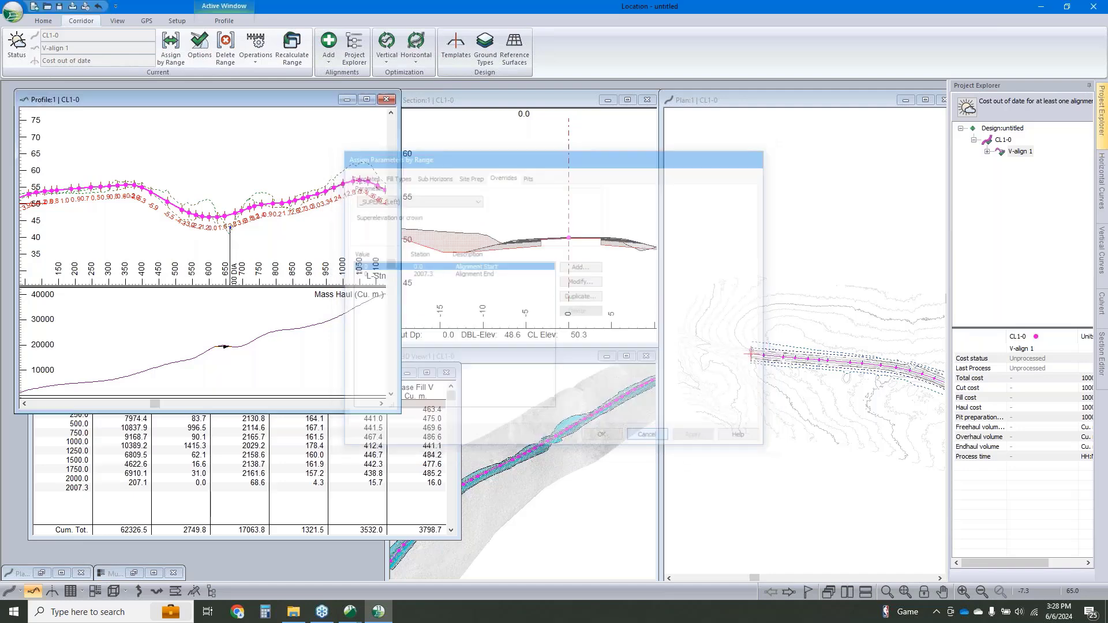
# Step: Look up the subbase thickness parameter in the left Widening II - Mill & Overlay component, leaving the template unchanged
pyautogui.click(456, 46)
pyautogui.doubleClick(327, 267)
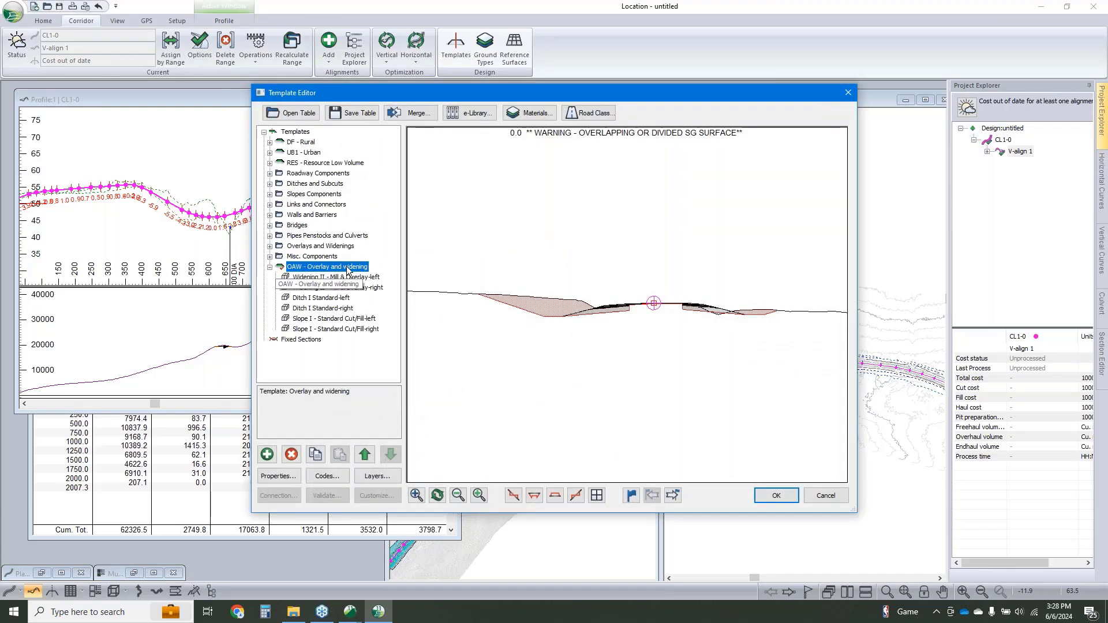
pyautogui.doubleClick(335, 278)
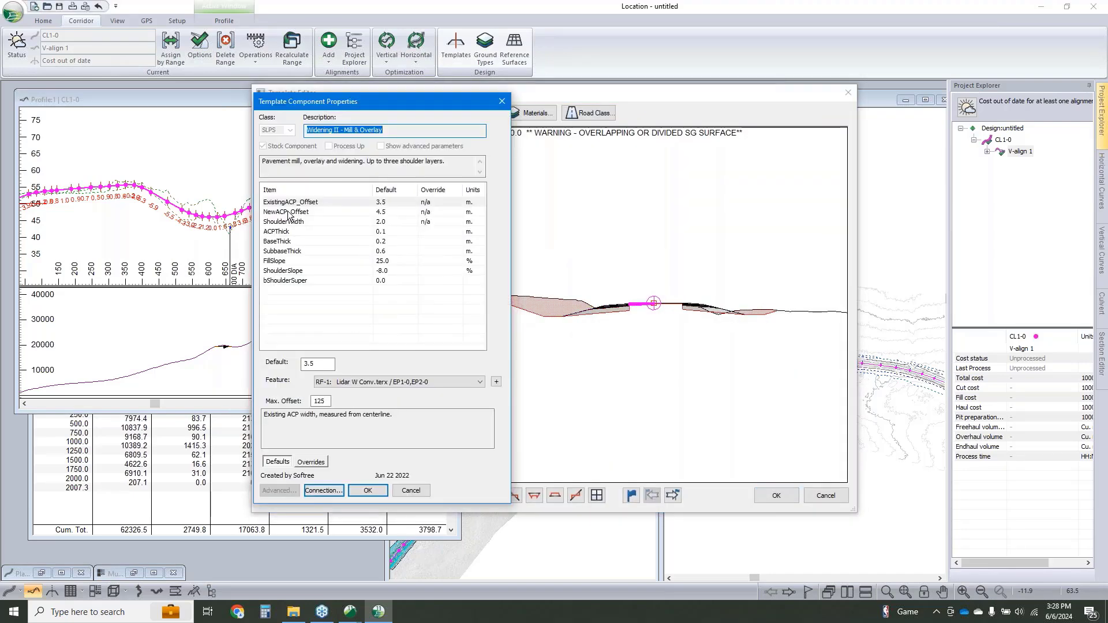
pyautogui.click(294, 250)
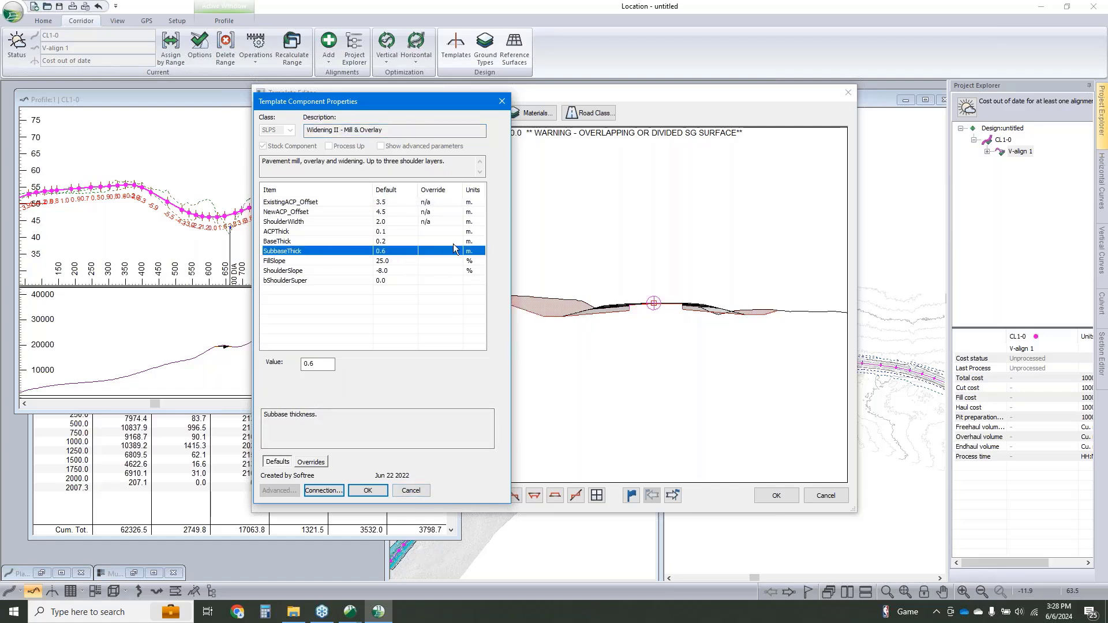
pyautogui.click(411, 490)
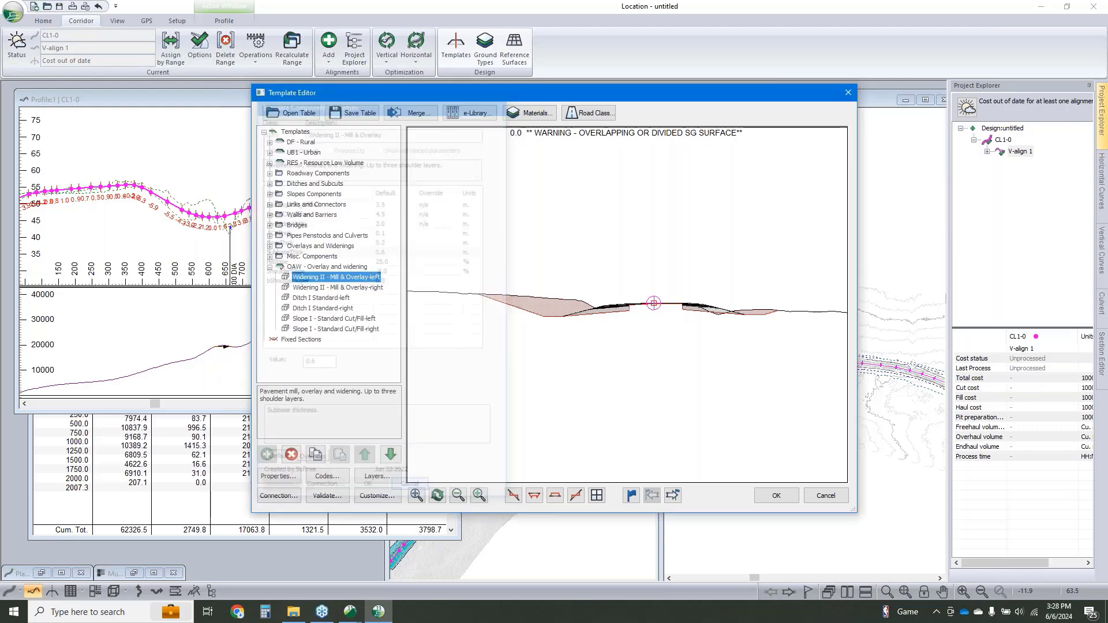
pyautogui.click(826, 495)
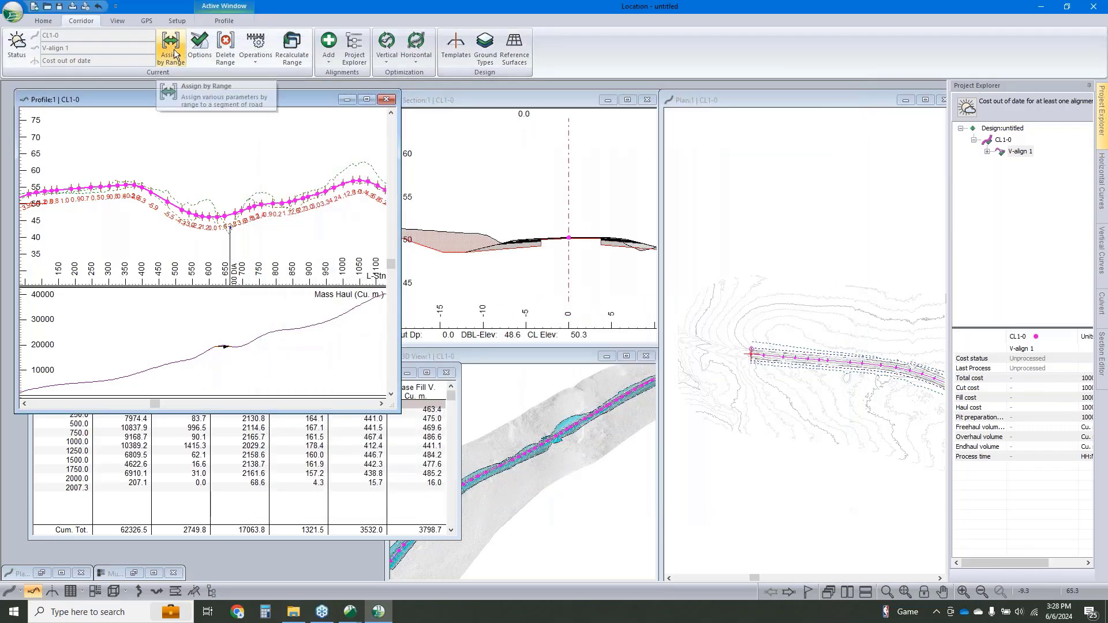
# Step: Add a range override for SubbaseThick (Left) with a value of 1.00 m at station 100
pyautogui.click(175, 54)
pyautogui.click(504, 176)
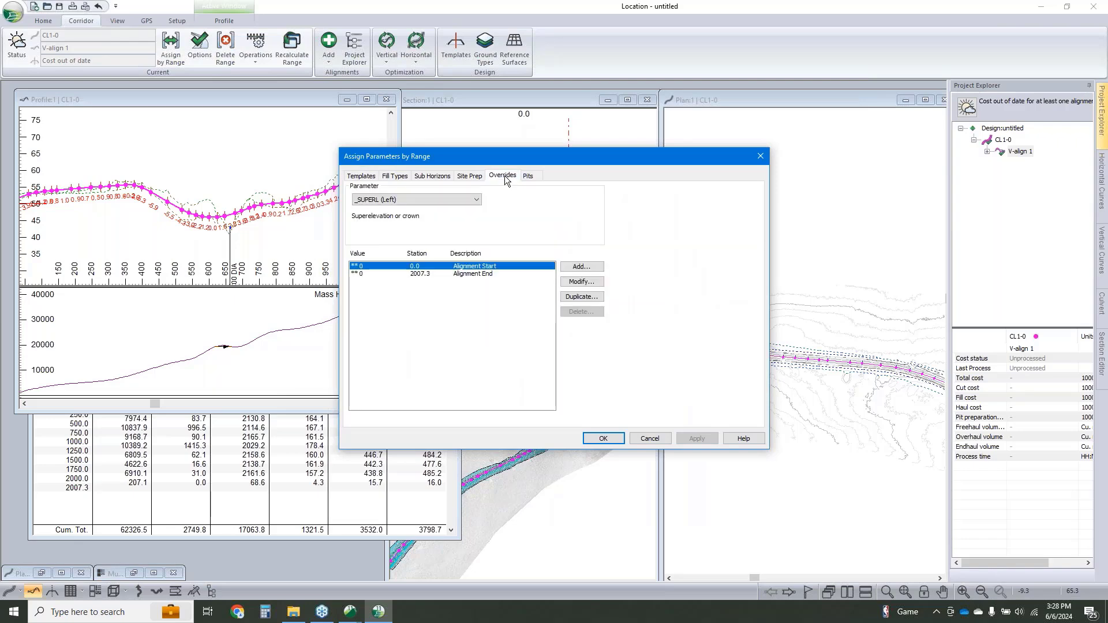
pyautogui.click(440, 199)
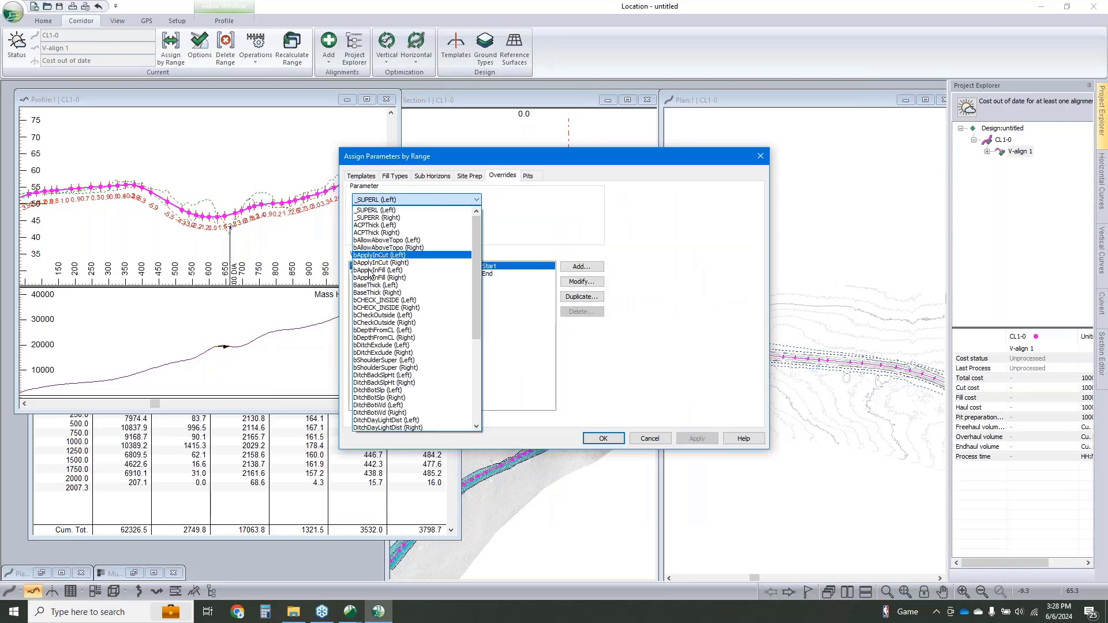
pyautogui.scroll(-7, 386, 353)
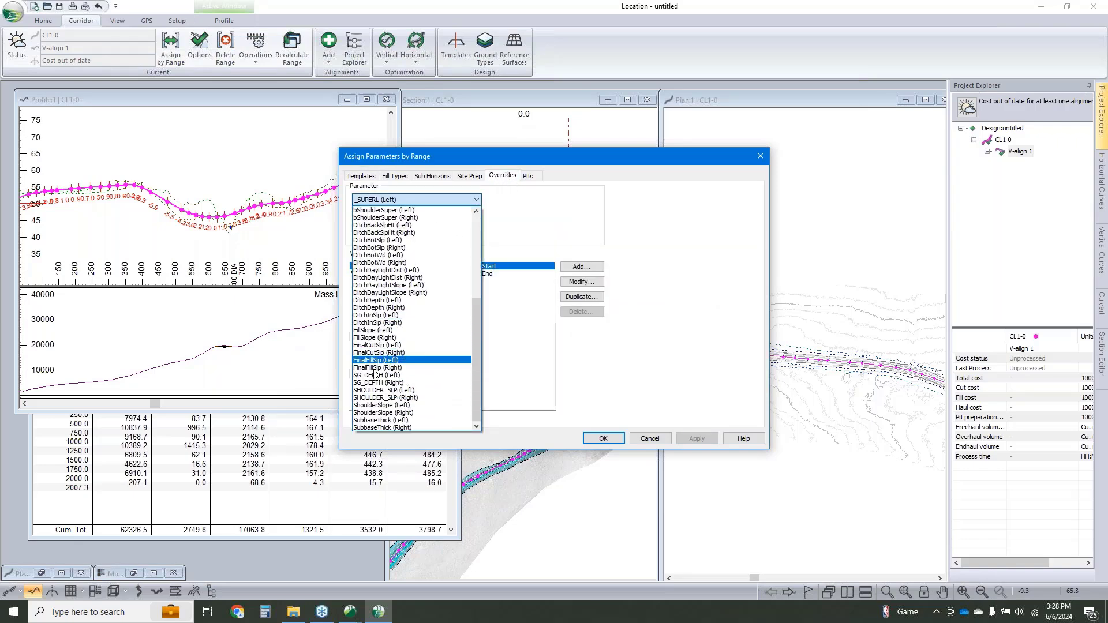
pyautogui.click(381, 421)
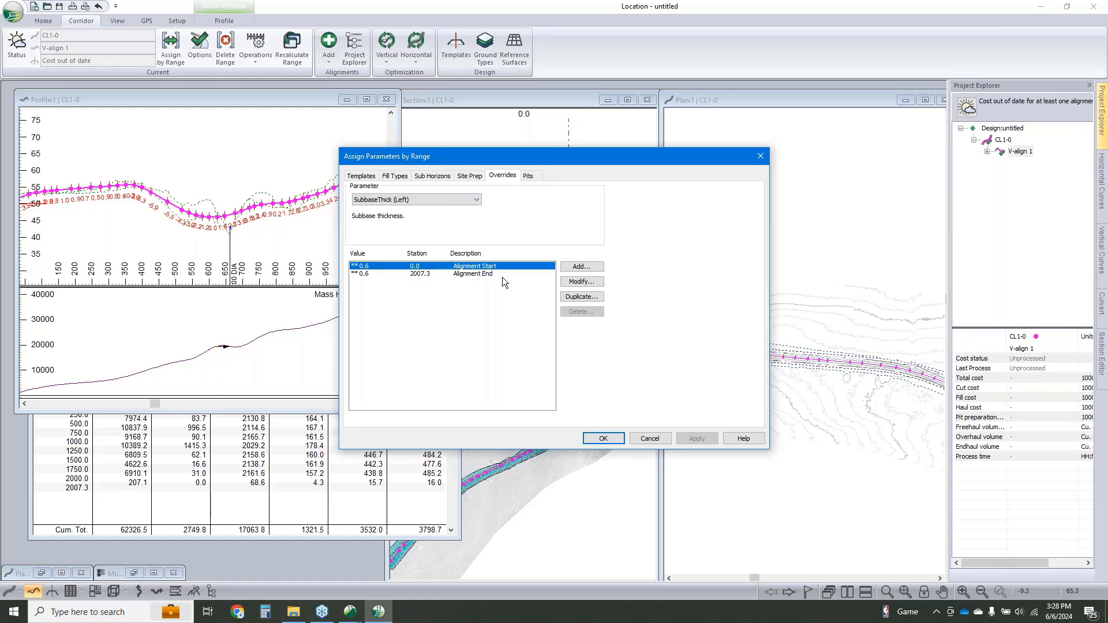
pyautogui.click(579, 267)
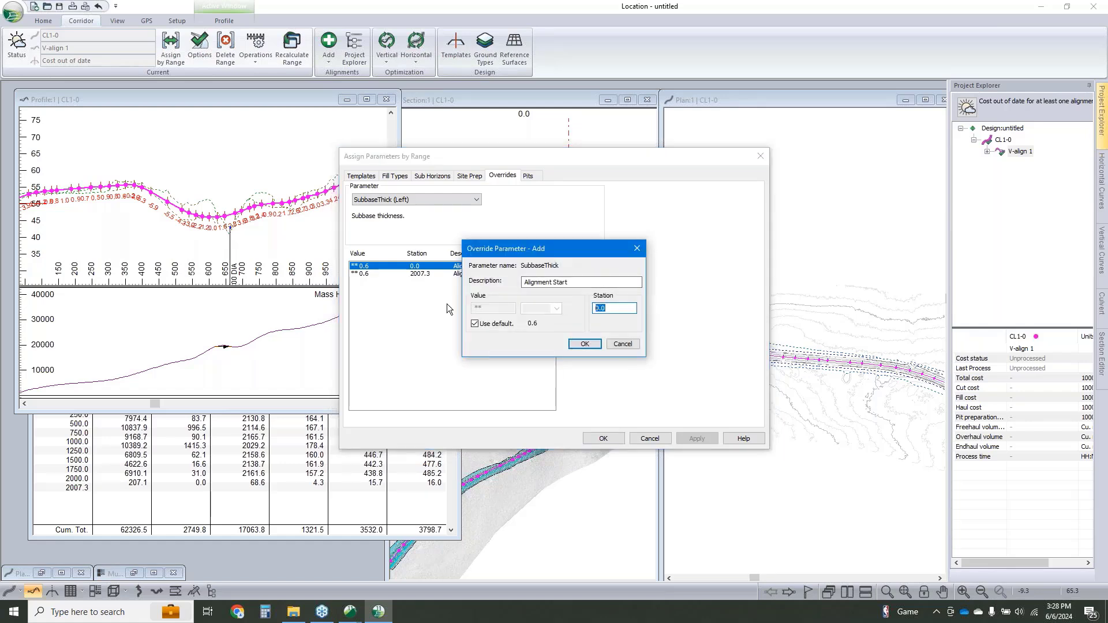
pyautogui.write('100')
pyautogui.click(476, 324)
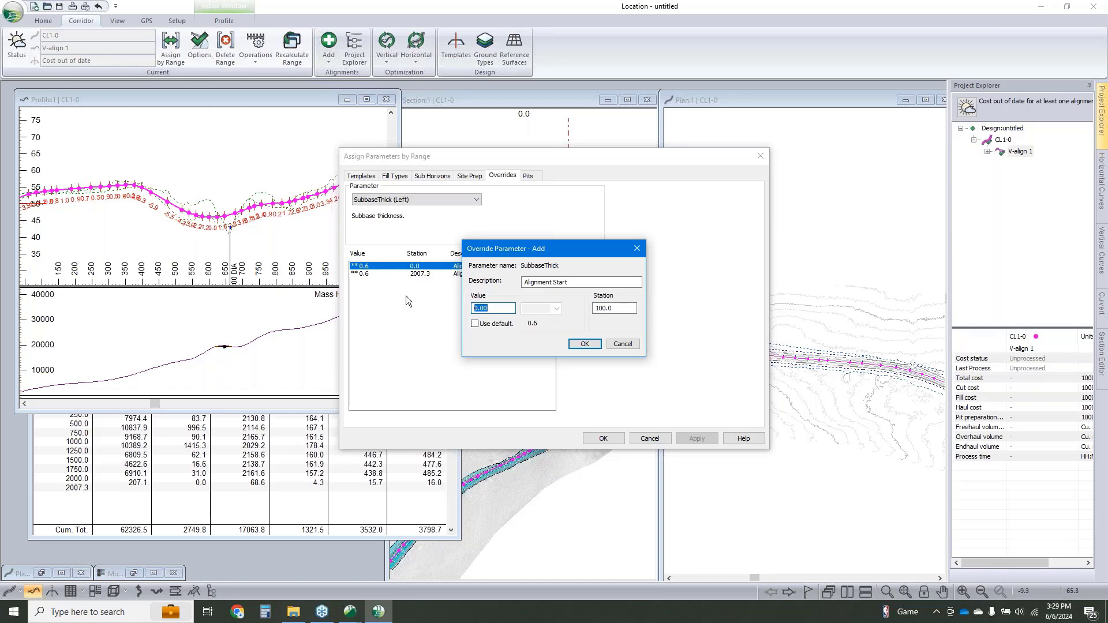
pyautogui.write('.')
pyautogui.write('1')
pyautogui.click(585, 344)
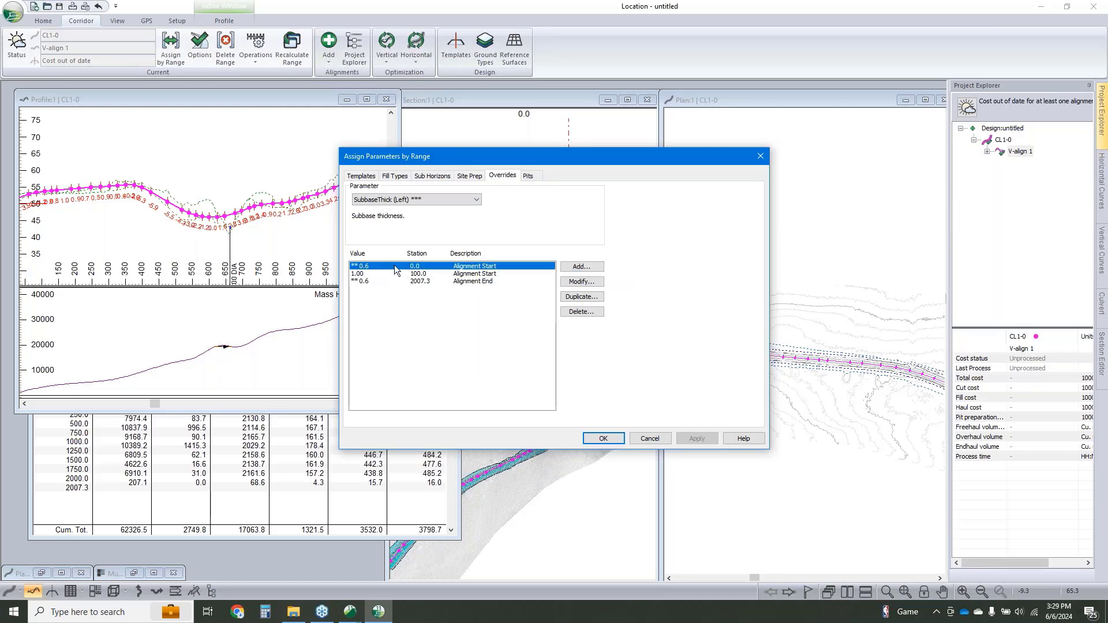
# Step: Set the SubbaseThick (Left) override at the alignment start to 1.00 m and apply the range overrides to the corridor
pyautogui.click(581, 282)
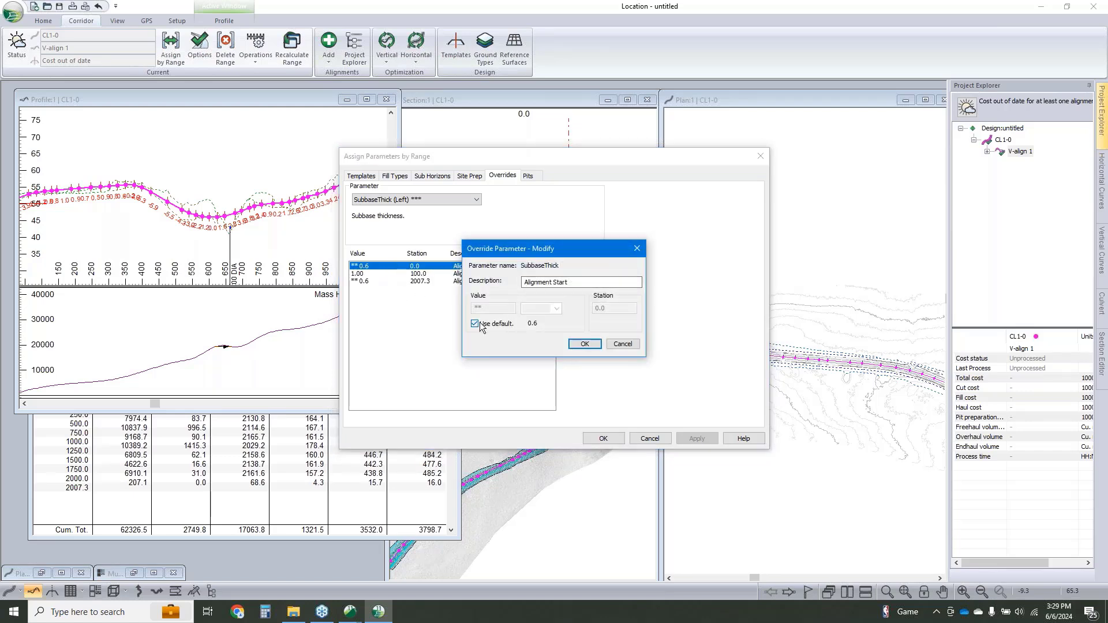
pyautogui.click(479, 323)
pyautogui.write('1')
pyautogui.click(585, 344)
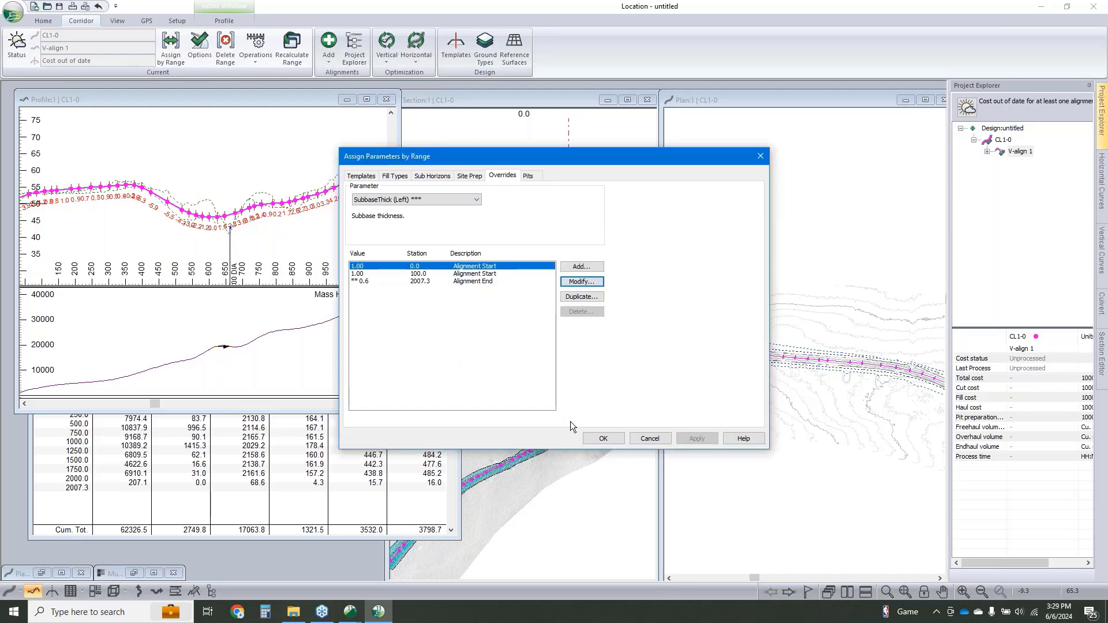
pyautogui.click(603, 438)
pyautogui.click(583, 346)
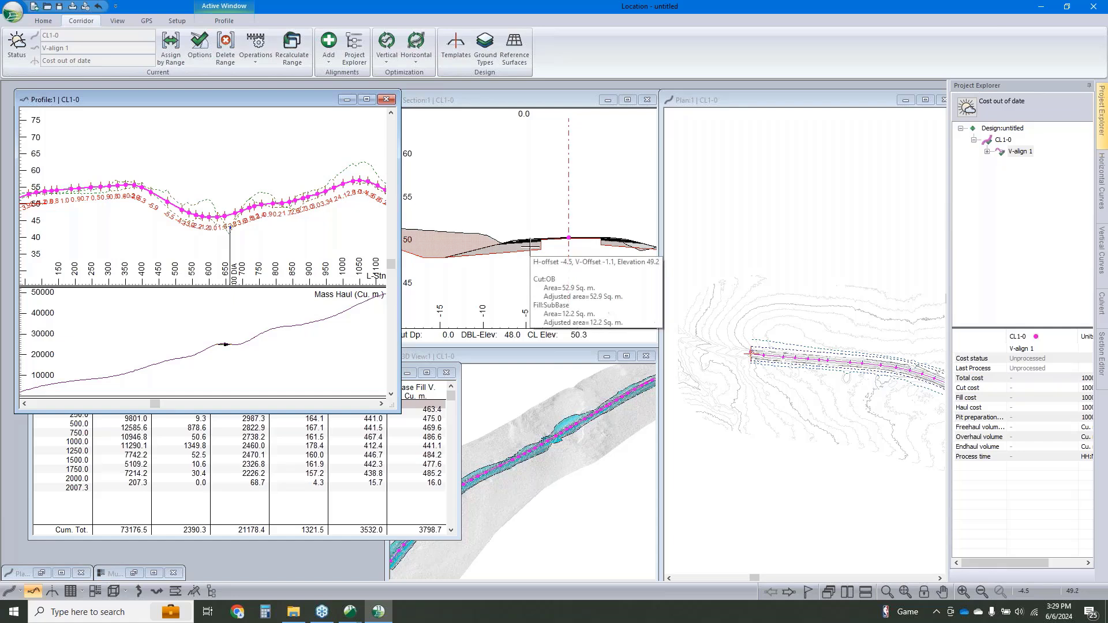
# Step: Inspect the cut and subbase fill areas on the left side of the cross section at station 0.0
pyautogui.moveTo(521, 232)
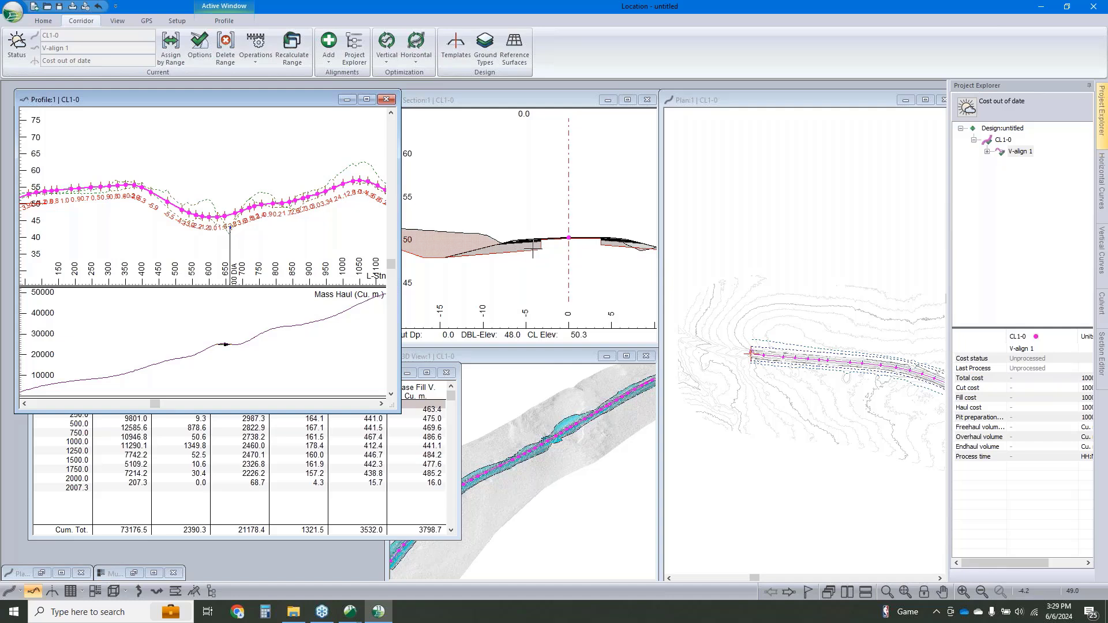
pyautogui.moveTo(533, 253)
pyautogui.scroll(-1, 533, 254)
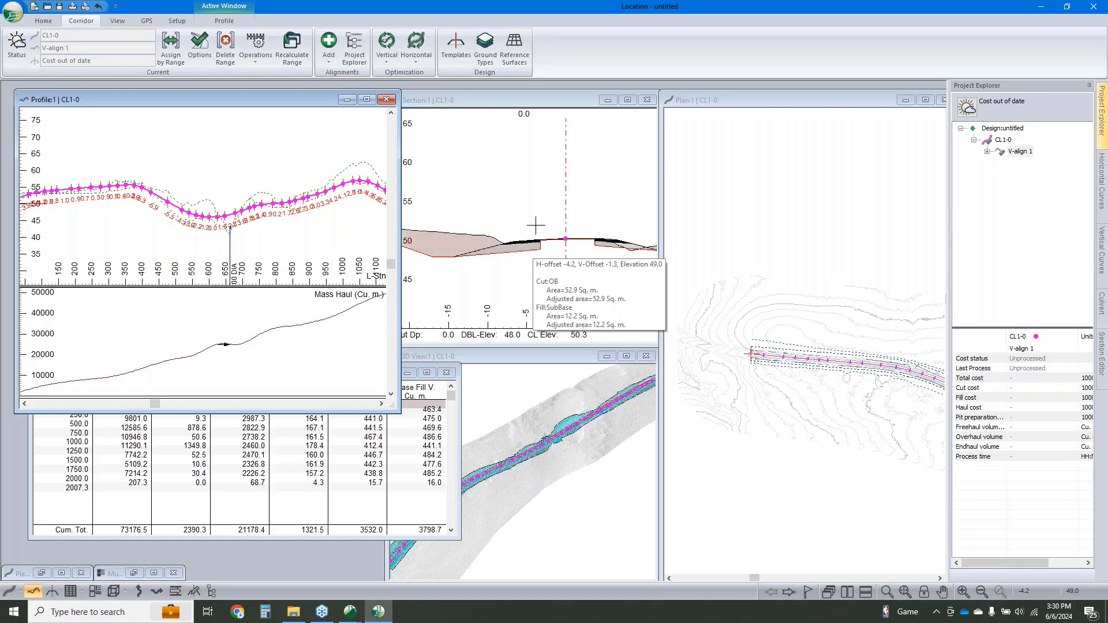
# Step: Examine the parameters of the stock Widening I - Overlay with Subcut component in the Overlays and Widenings templates, leaving them unchanged
pyautogui.click(465, 60)
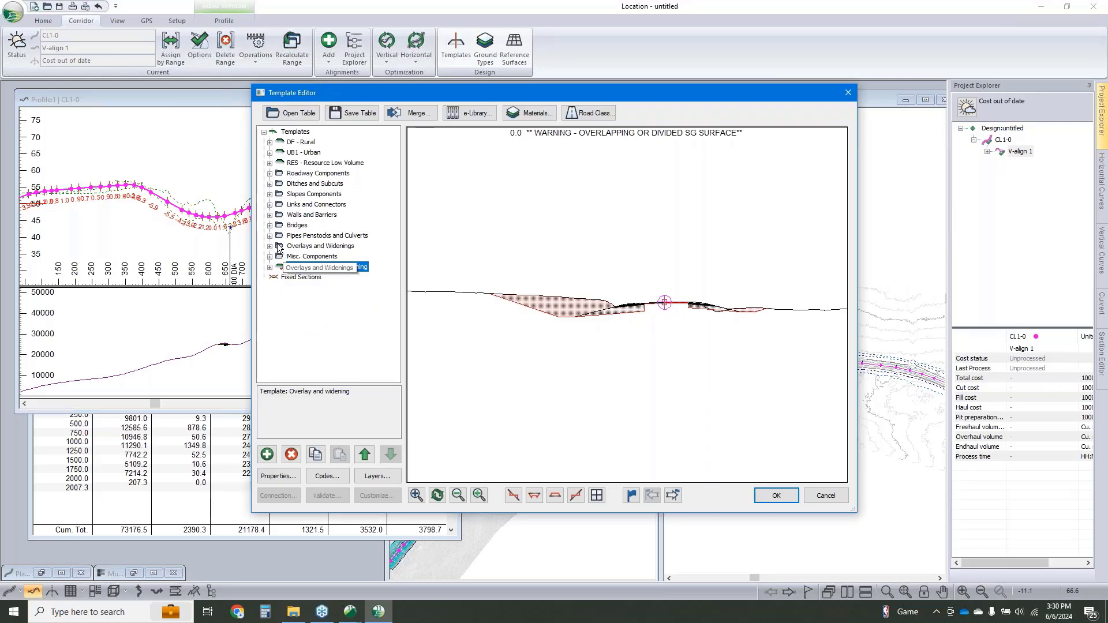
pyautogui.click(270, 247)
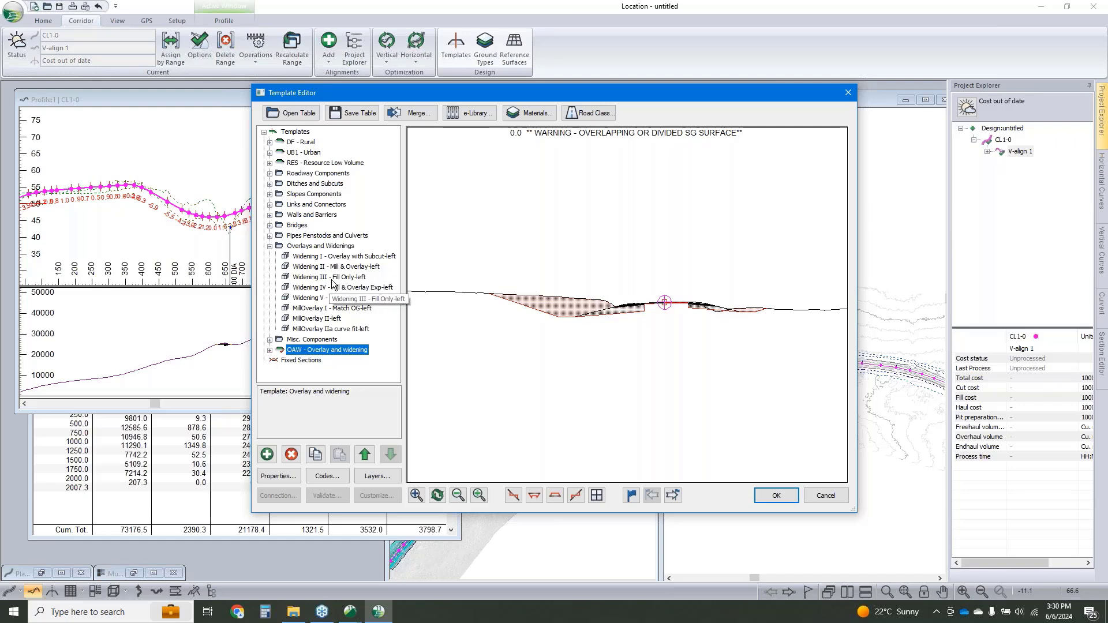
pyautogui.click(316, 258)
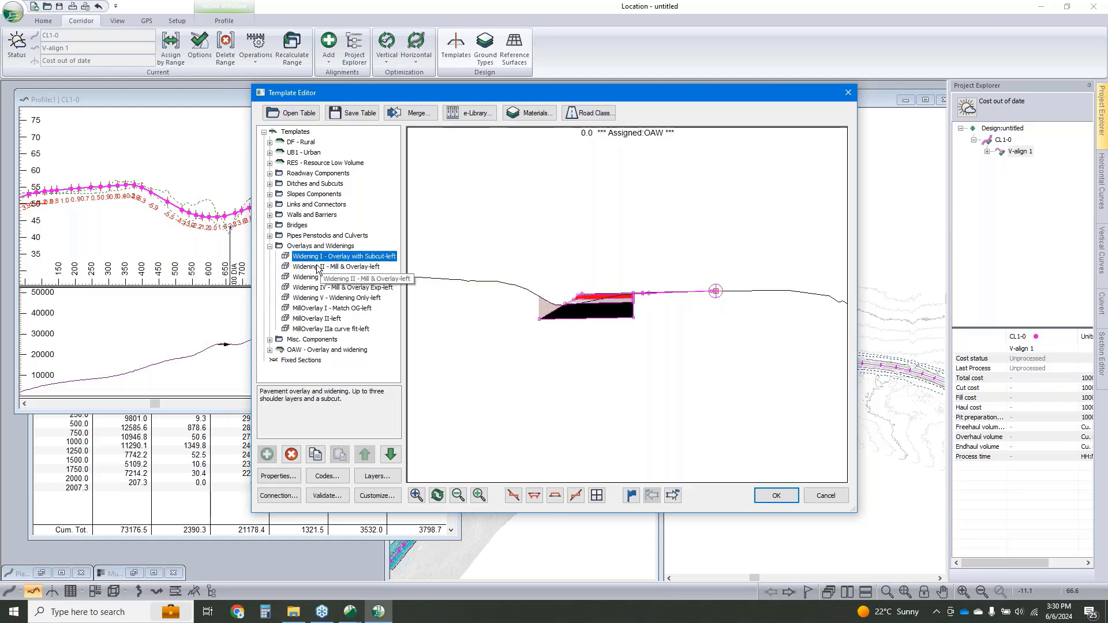
pyautogui.doubleClick(316, 258)
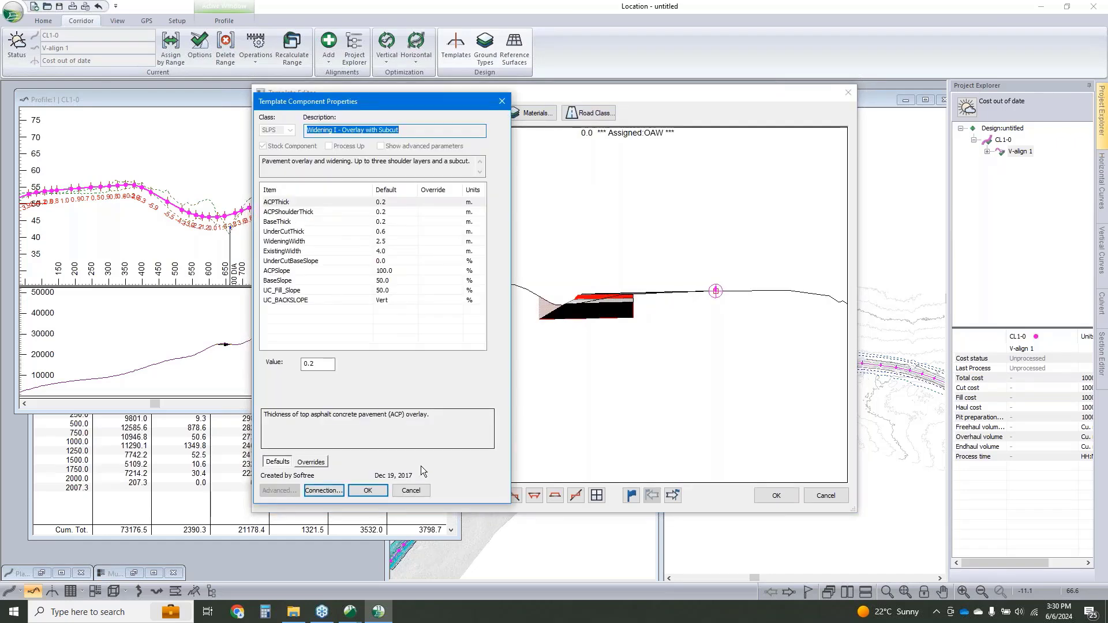
pyautogui.click(412, 491)
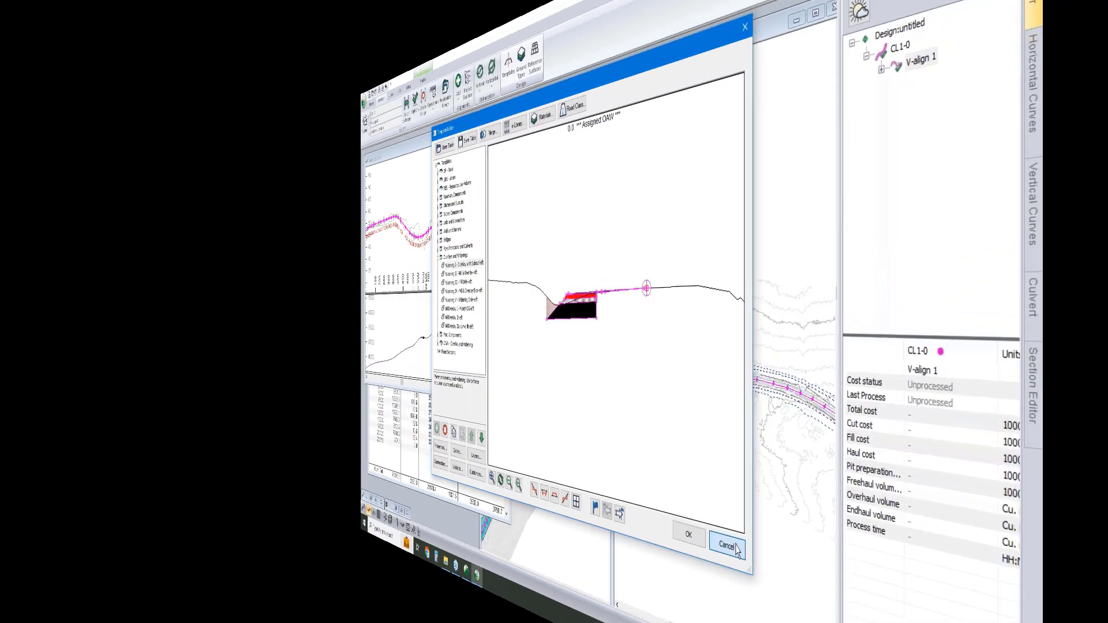